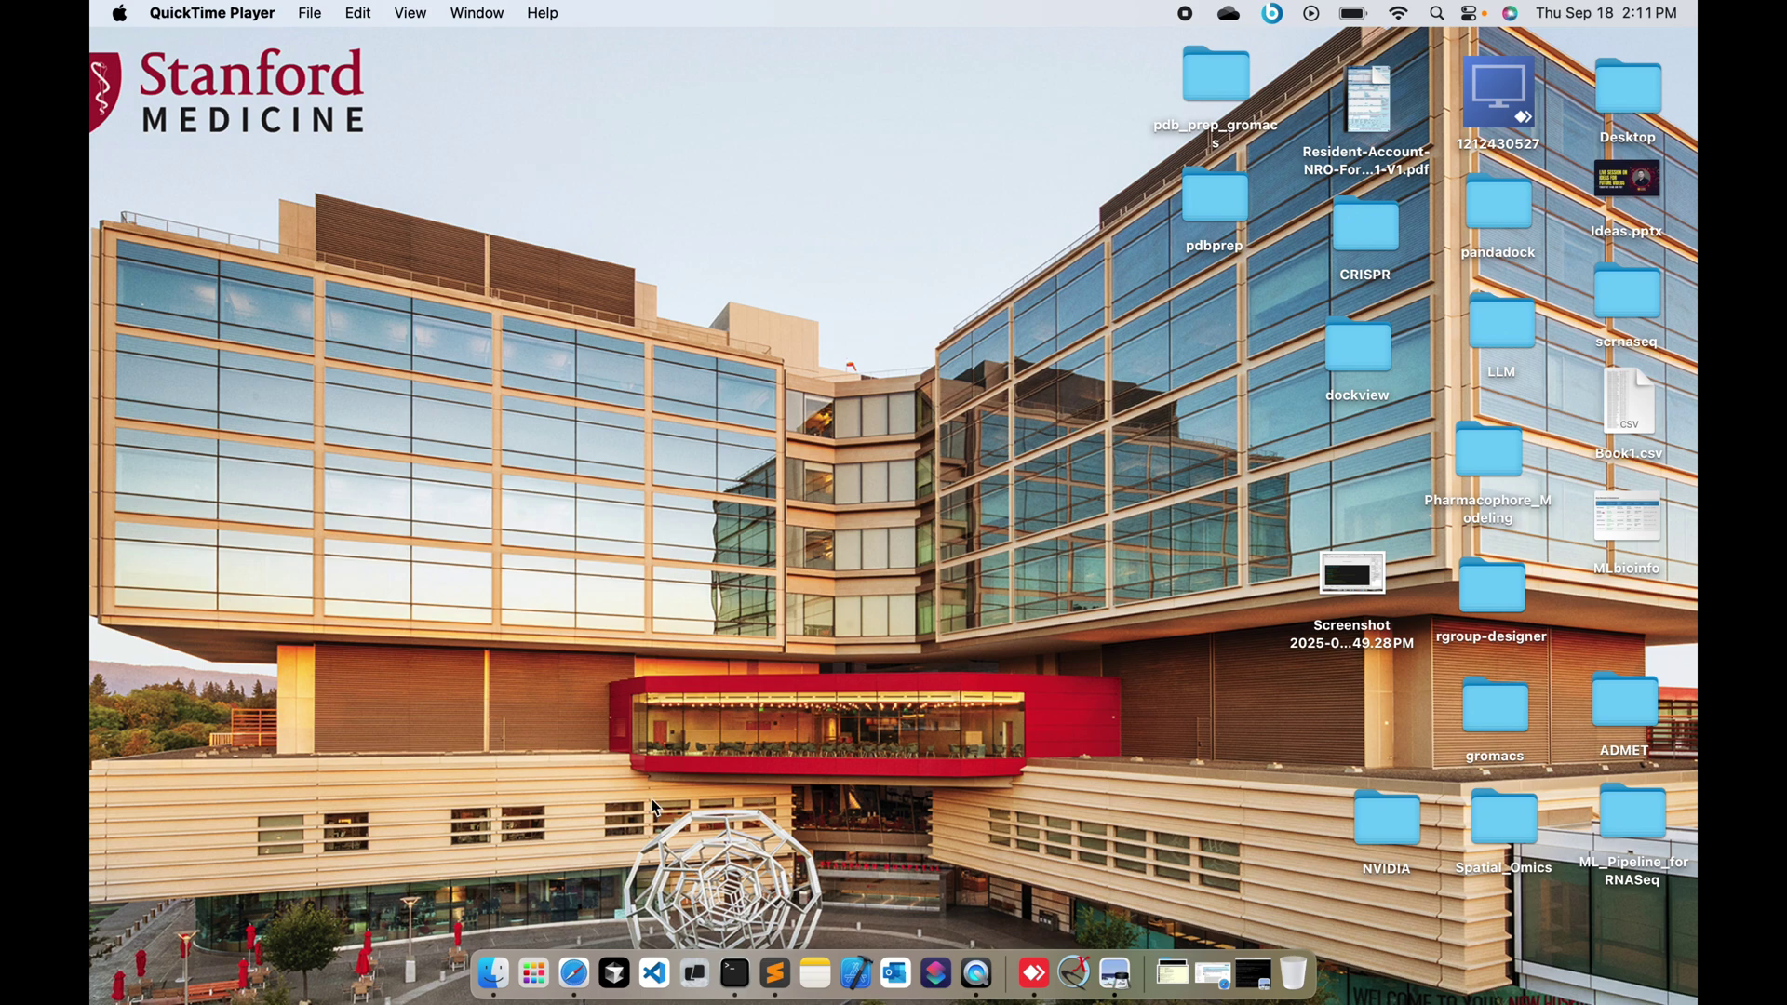
# - Scroll through the Safari GROMACS thread, then show the 'Atomtype NH3 not found' grompp screenshot
pyautogui.click(574, 973)
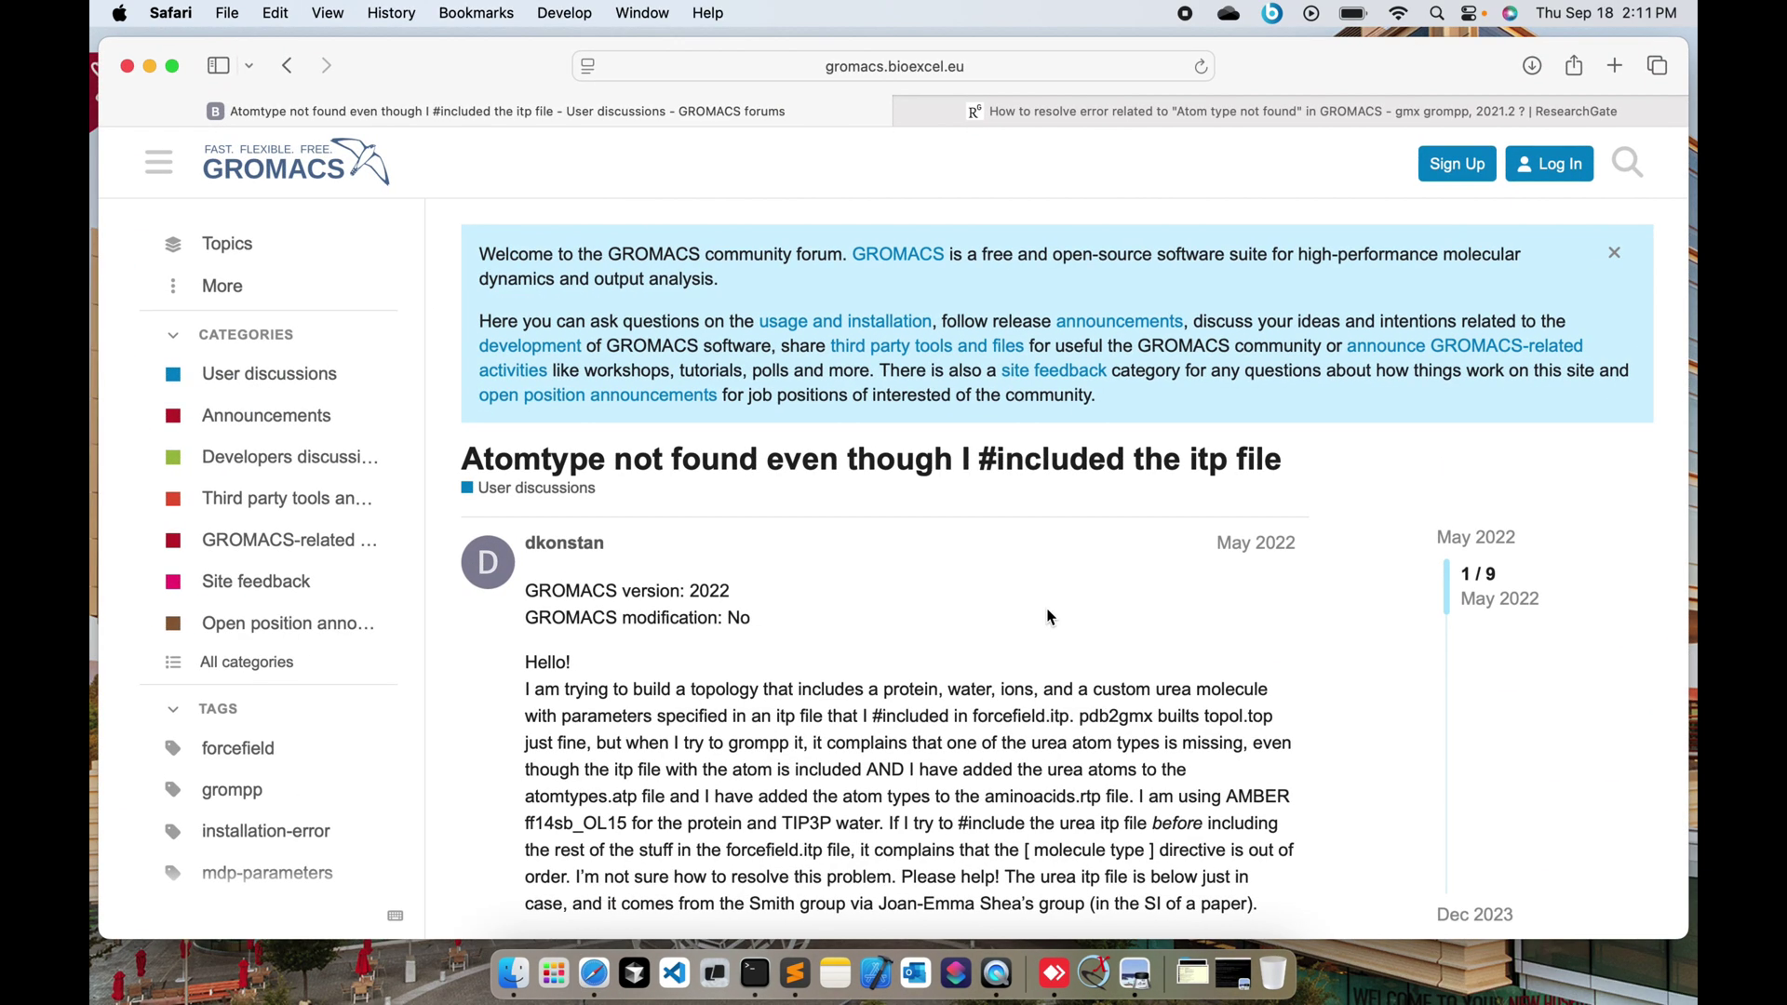
pyautogui.scroll(-2, 1049, 617)
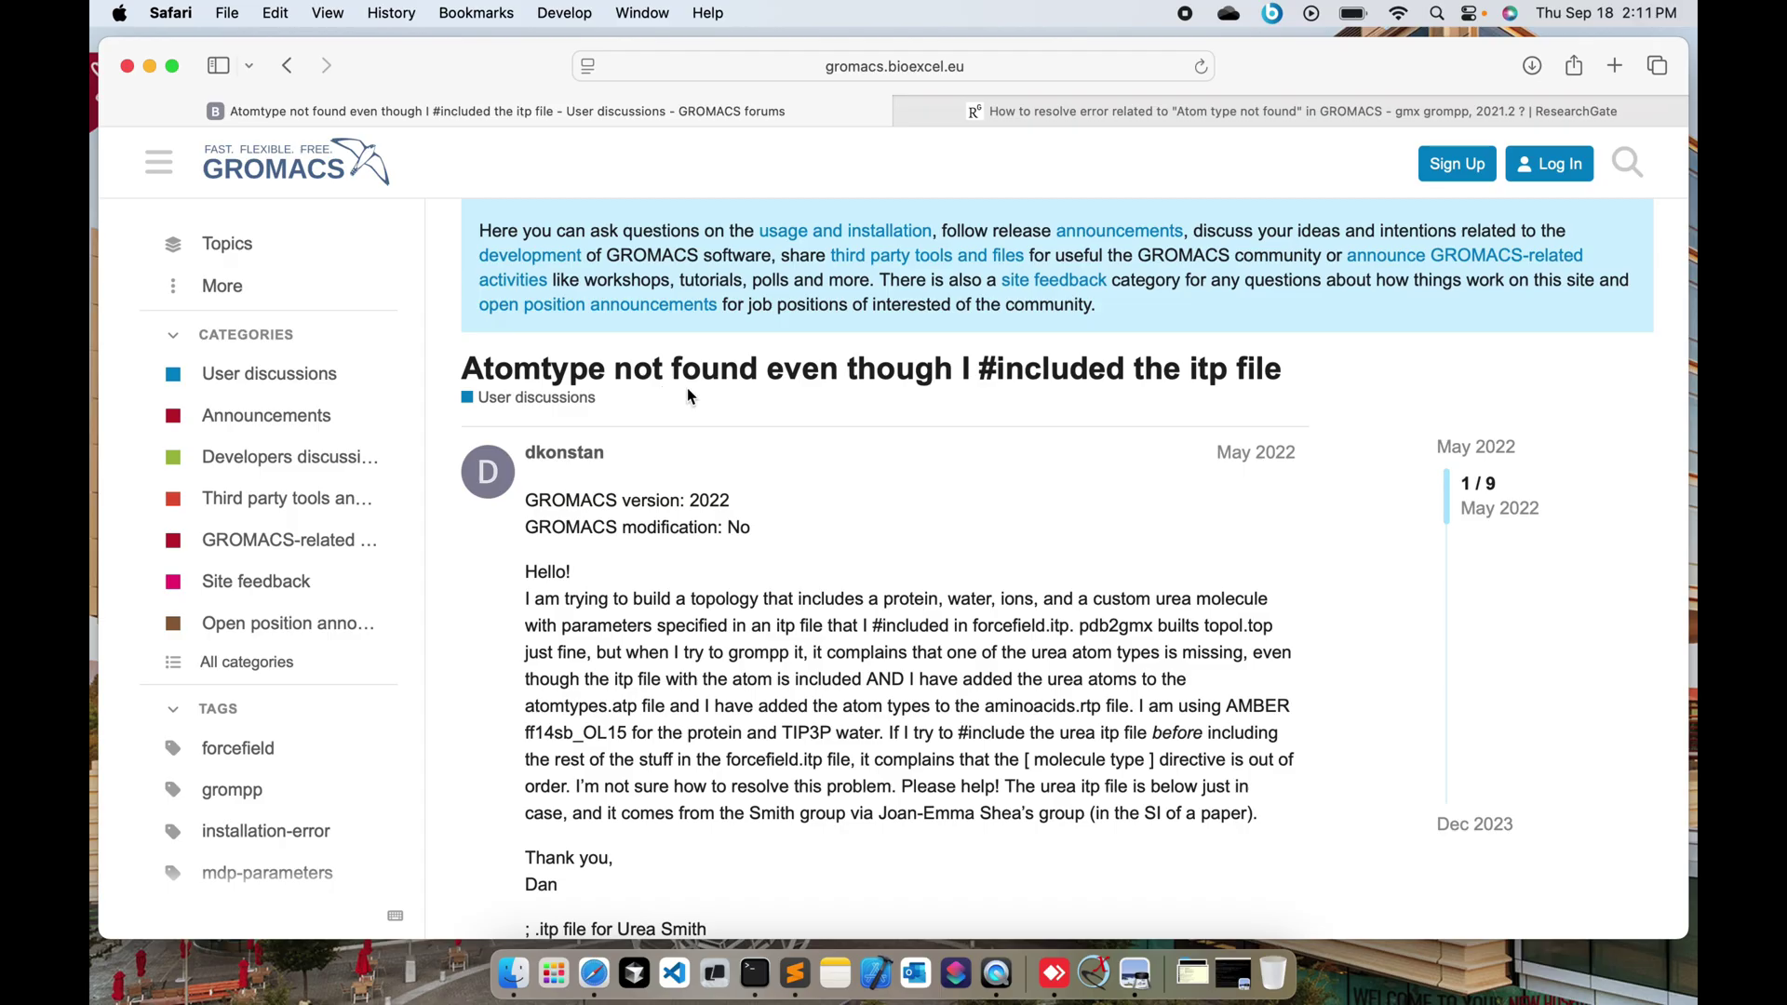
pyautogui.scroll(-10, 857, 528)
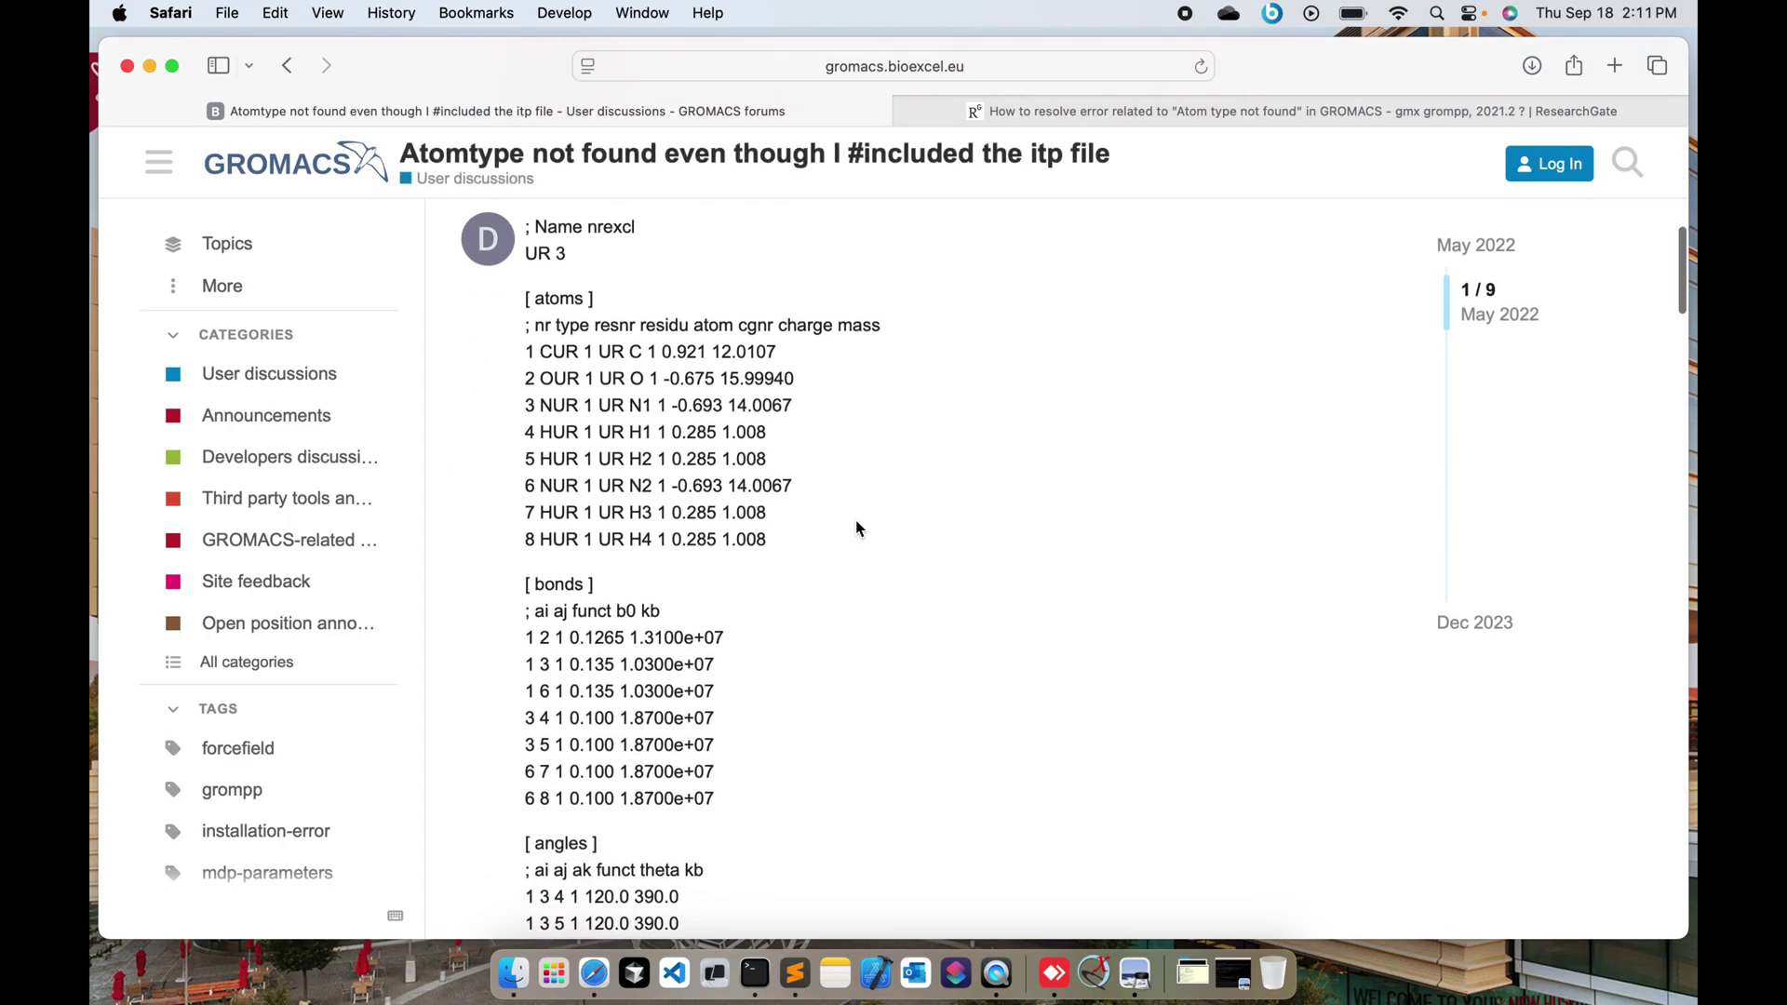
pyautogui.scroll(-10, 856, 525)
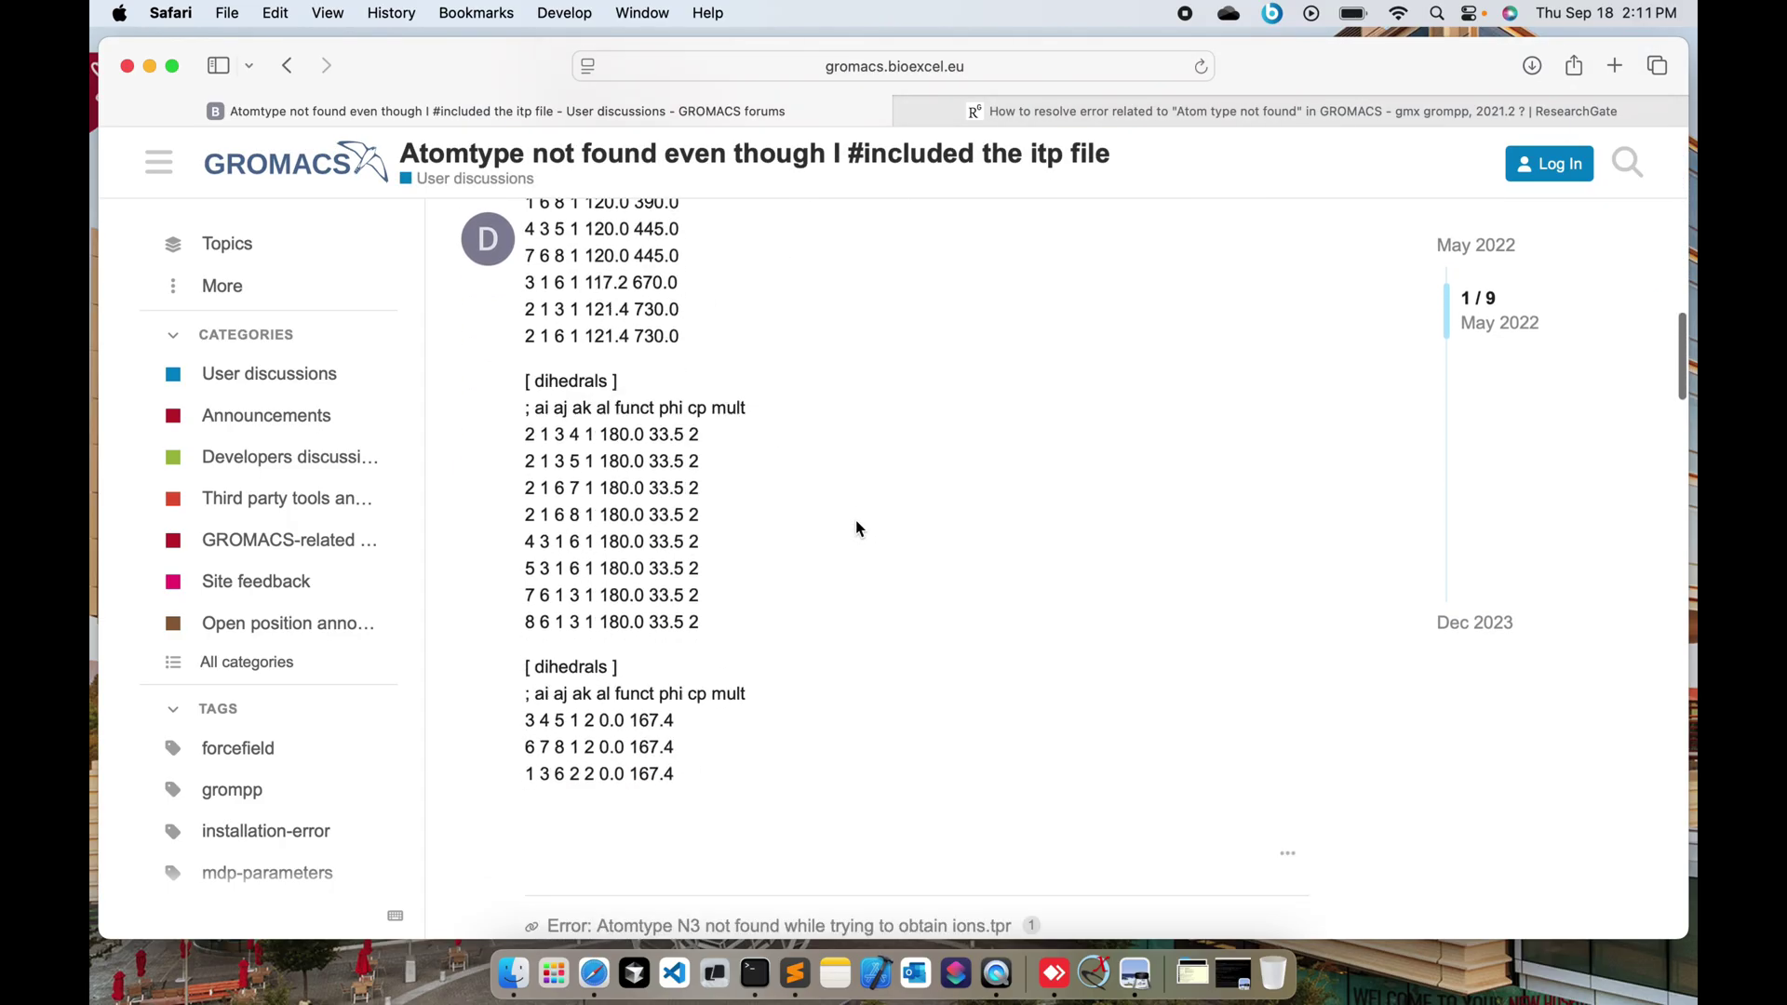
pyautogui.click(1147, 979)
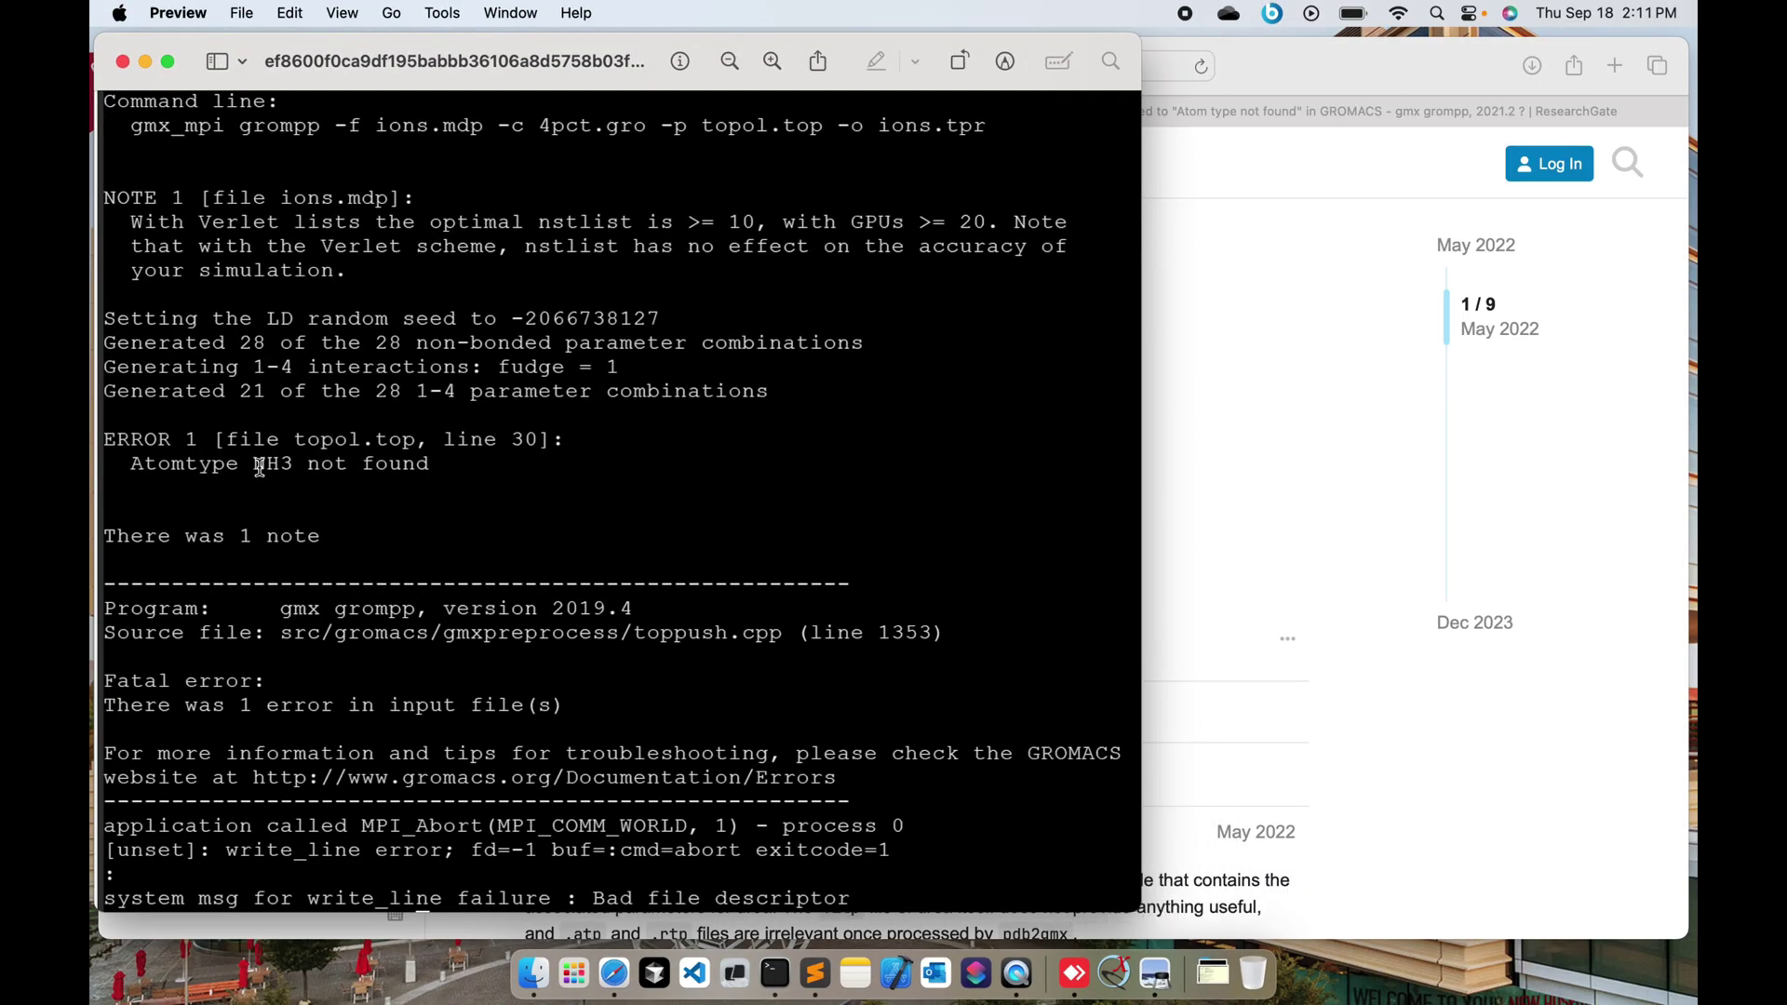
# - View the 2019 Atomtype CH3 error screenshot from Downloads, then close both Preview screenshots
pyautogui.click(1214, 974)
pyautogui.click(1215, 905)
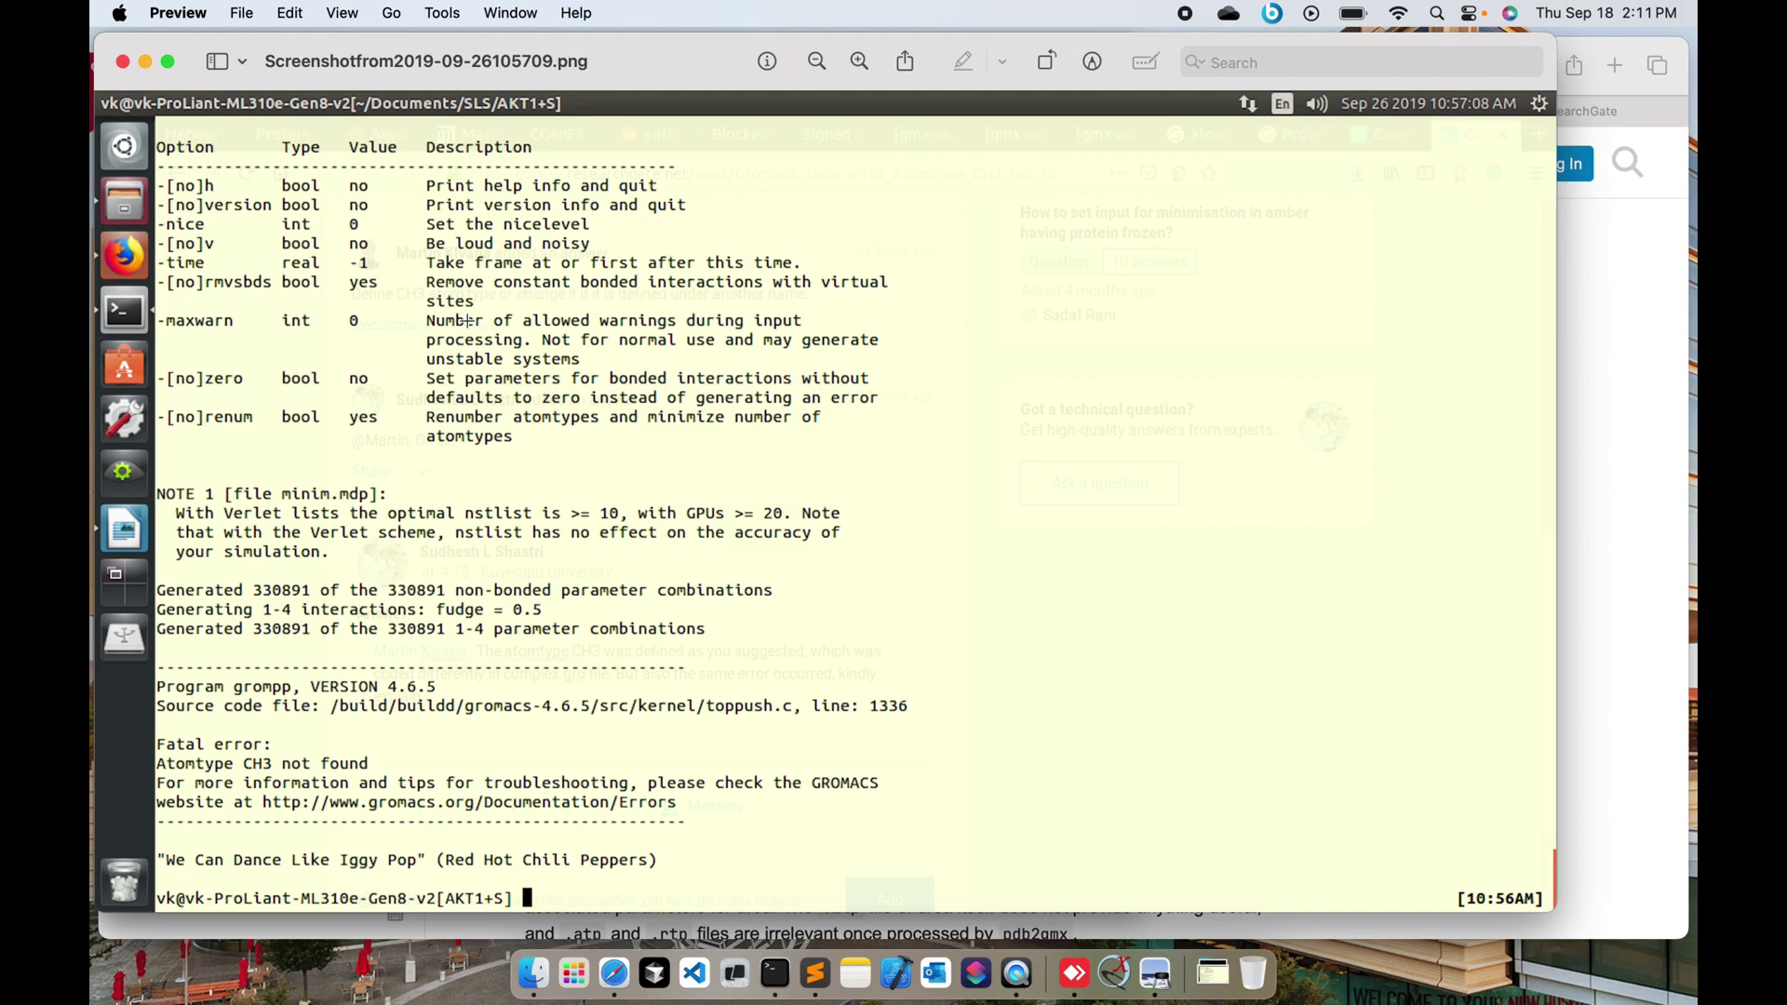
pyautogui.click(125, 63)
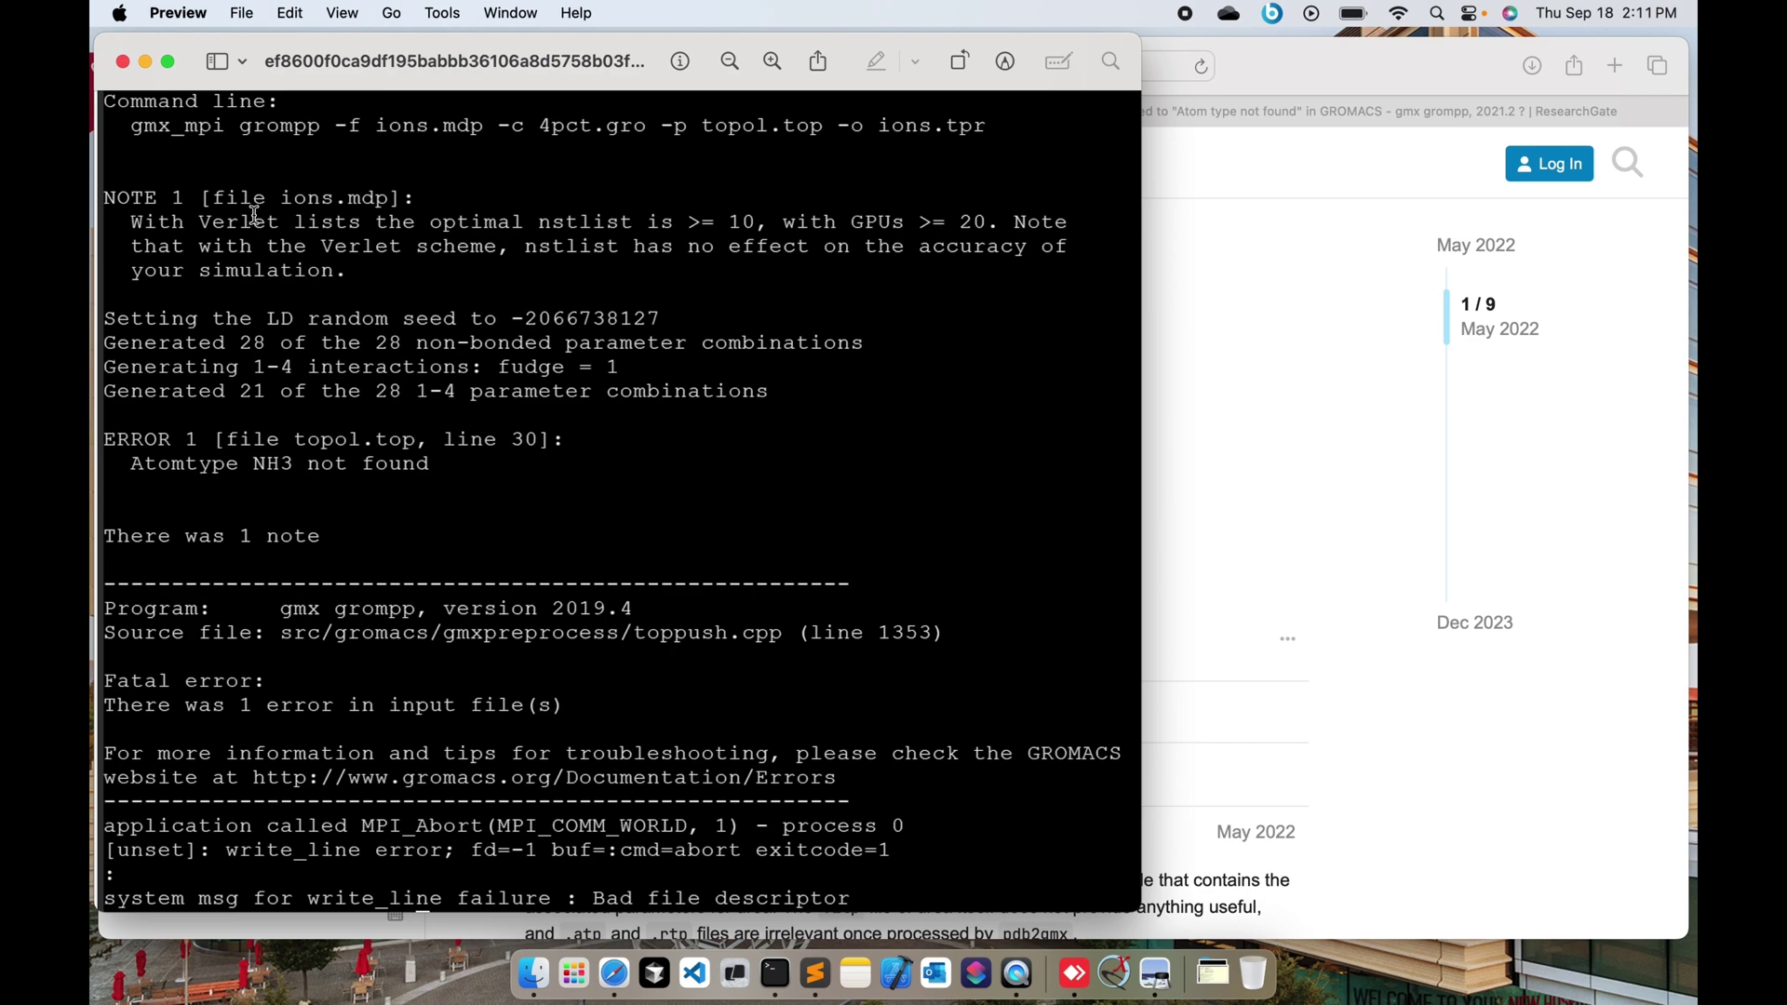
pyautogui.click(122, 60)
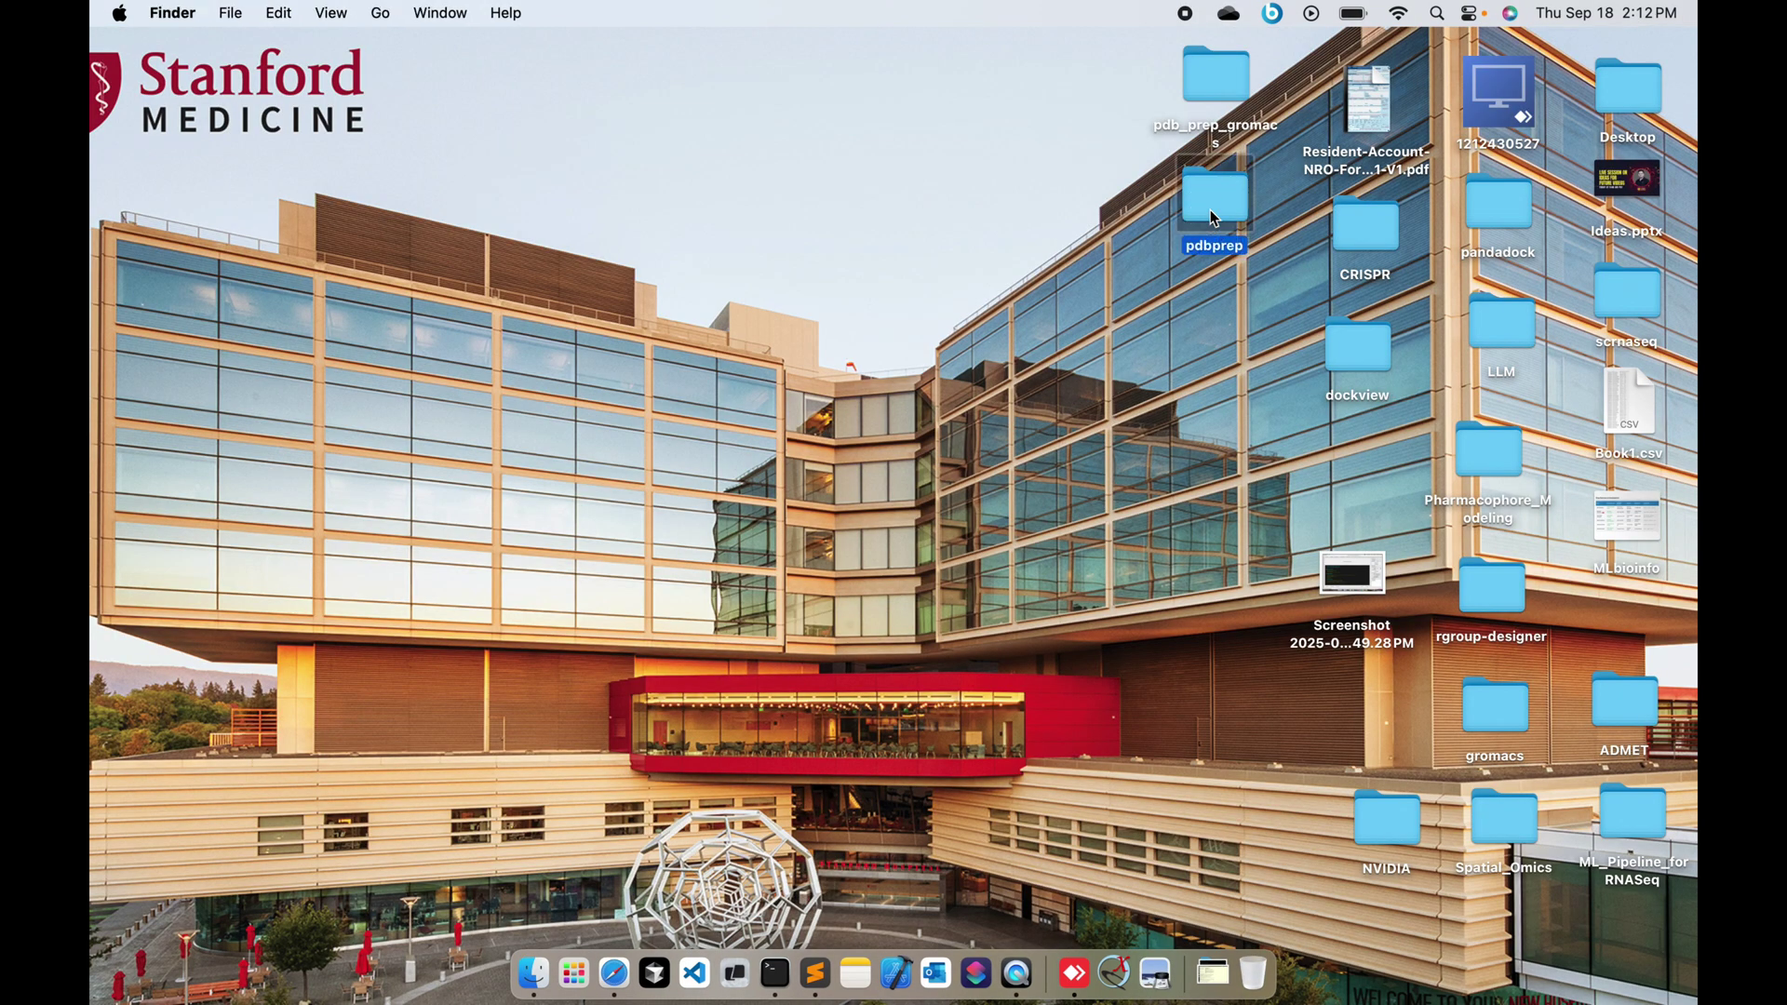
# - Start a Terminal session in the pdbprep folder from Finder's toolbar Terminal button
pyautogui.doubleClick(1209, 209)
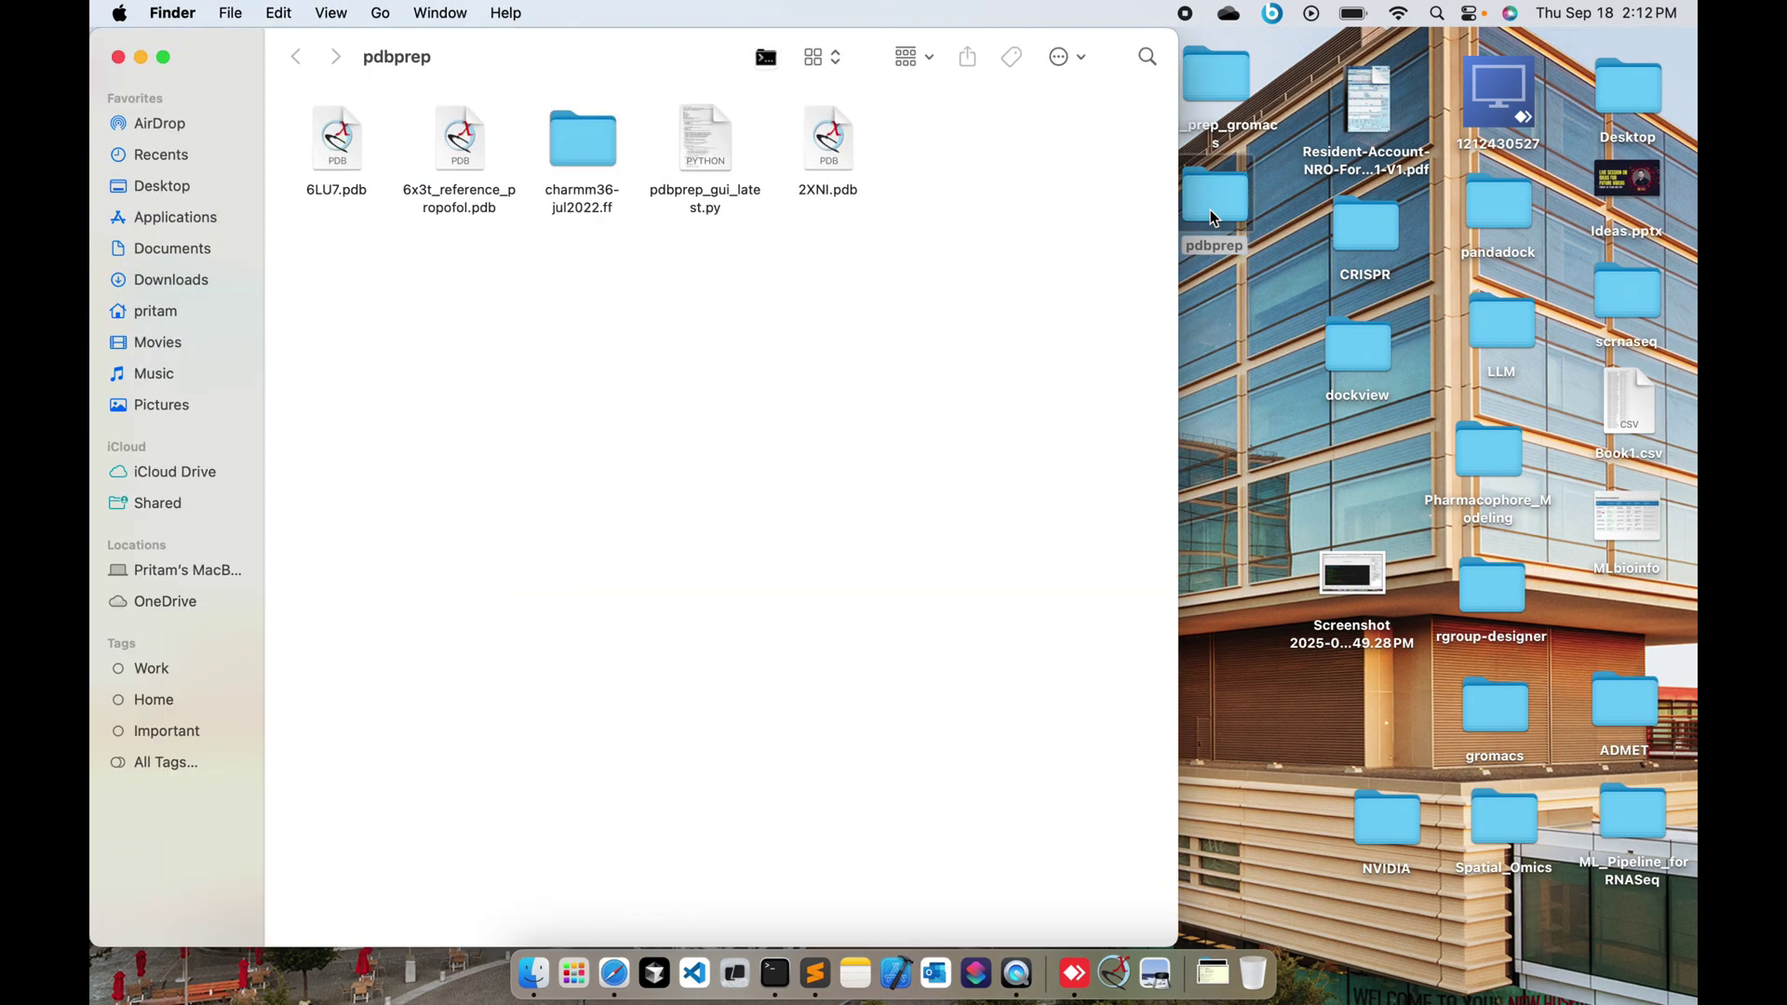
pyautogui.click(717, 168)
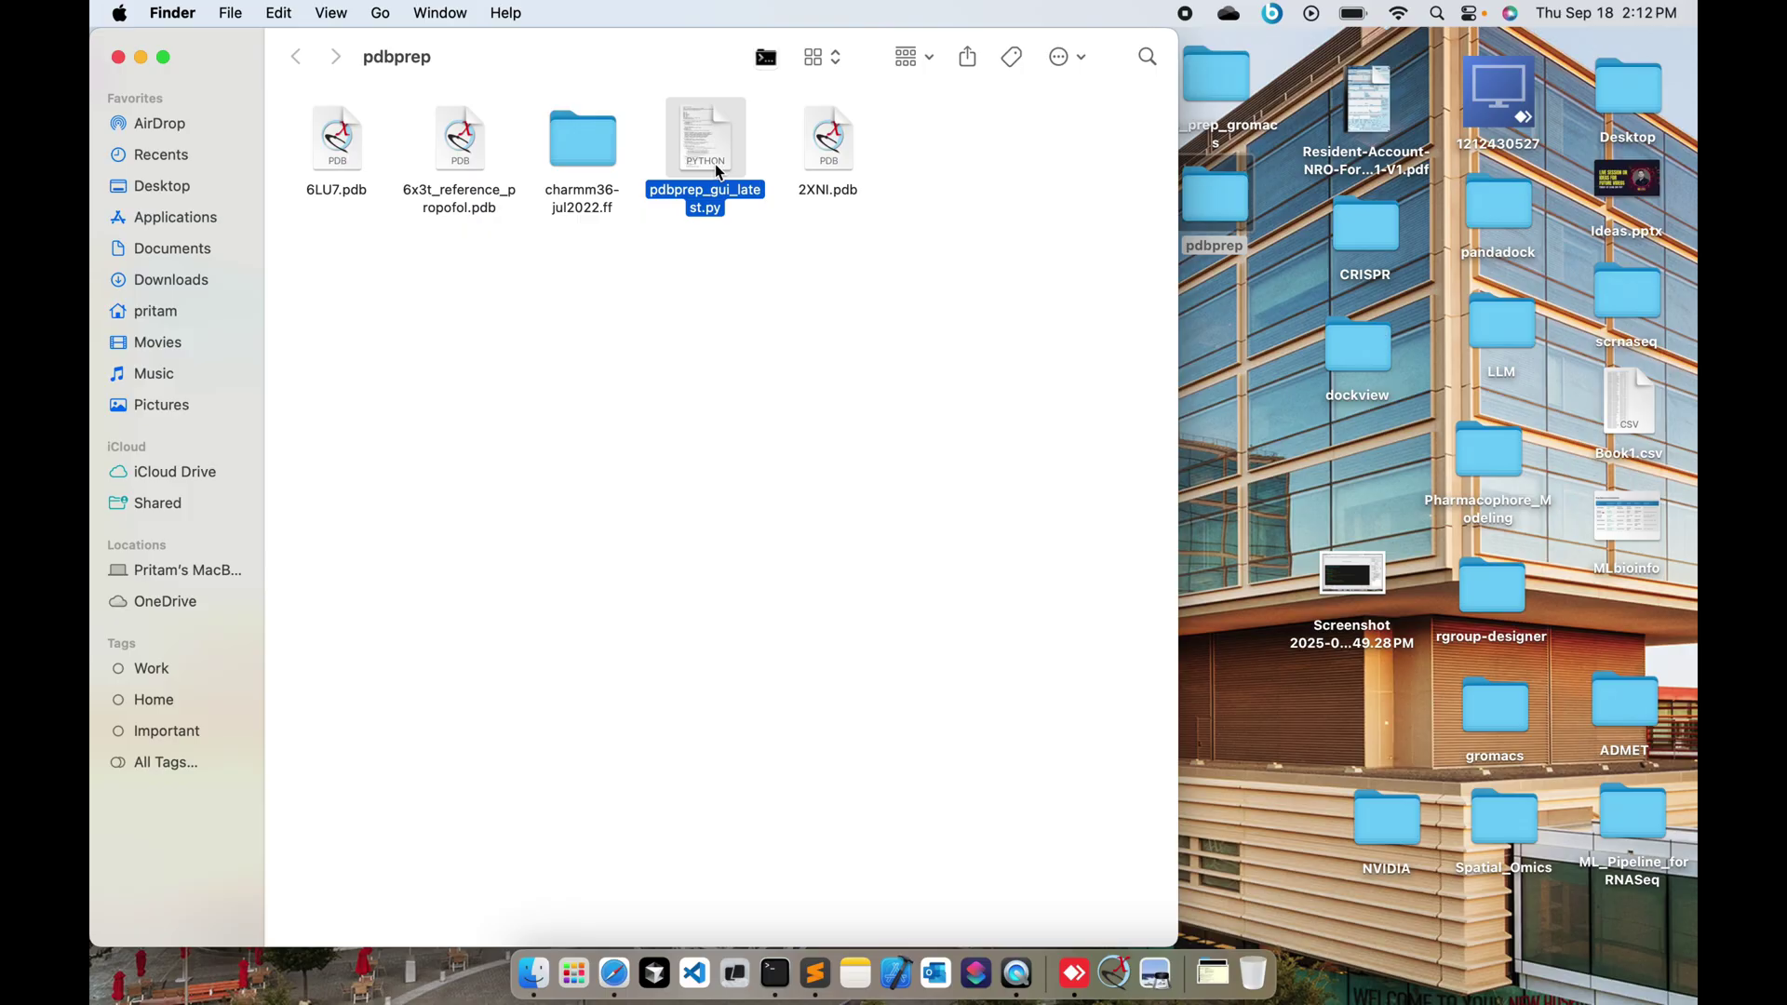
pyautogui.click(723, 313)
pyautogui.rightClick(723, 311)
pyautogui.click(954, 298)
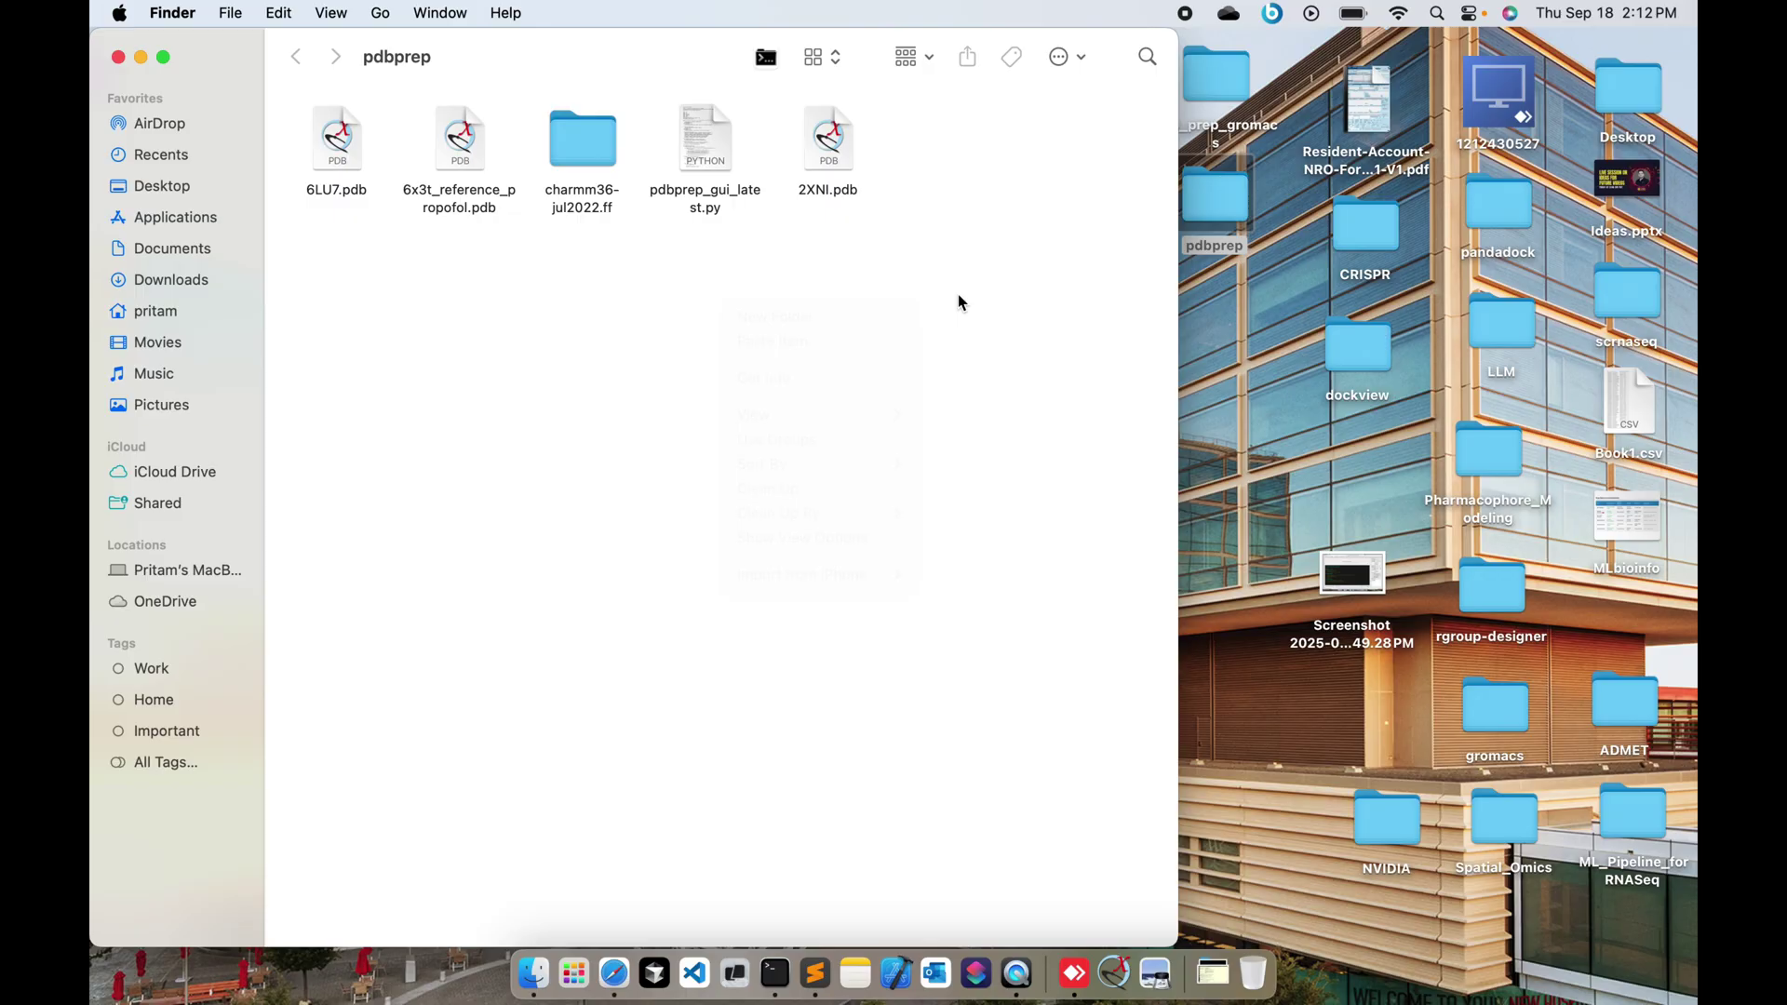
pyautogui.click(765, 58)
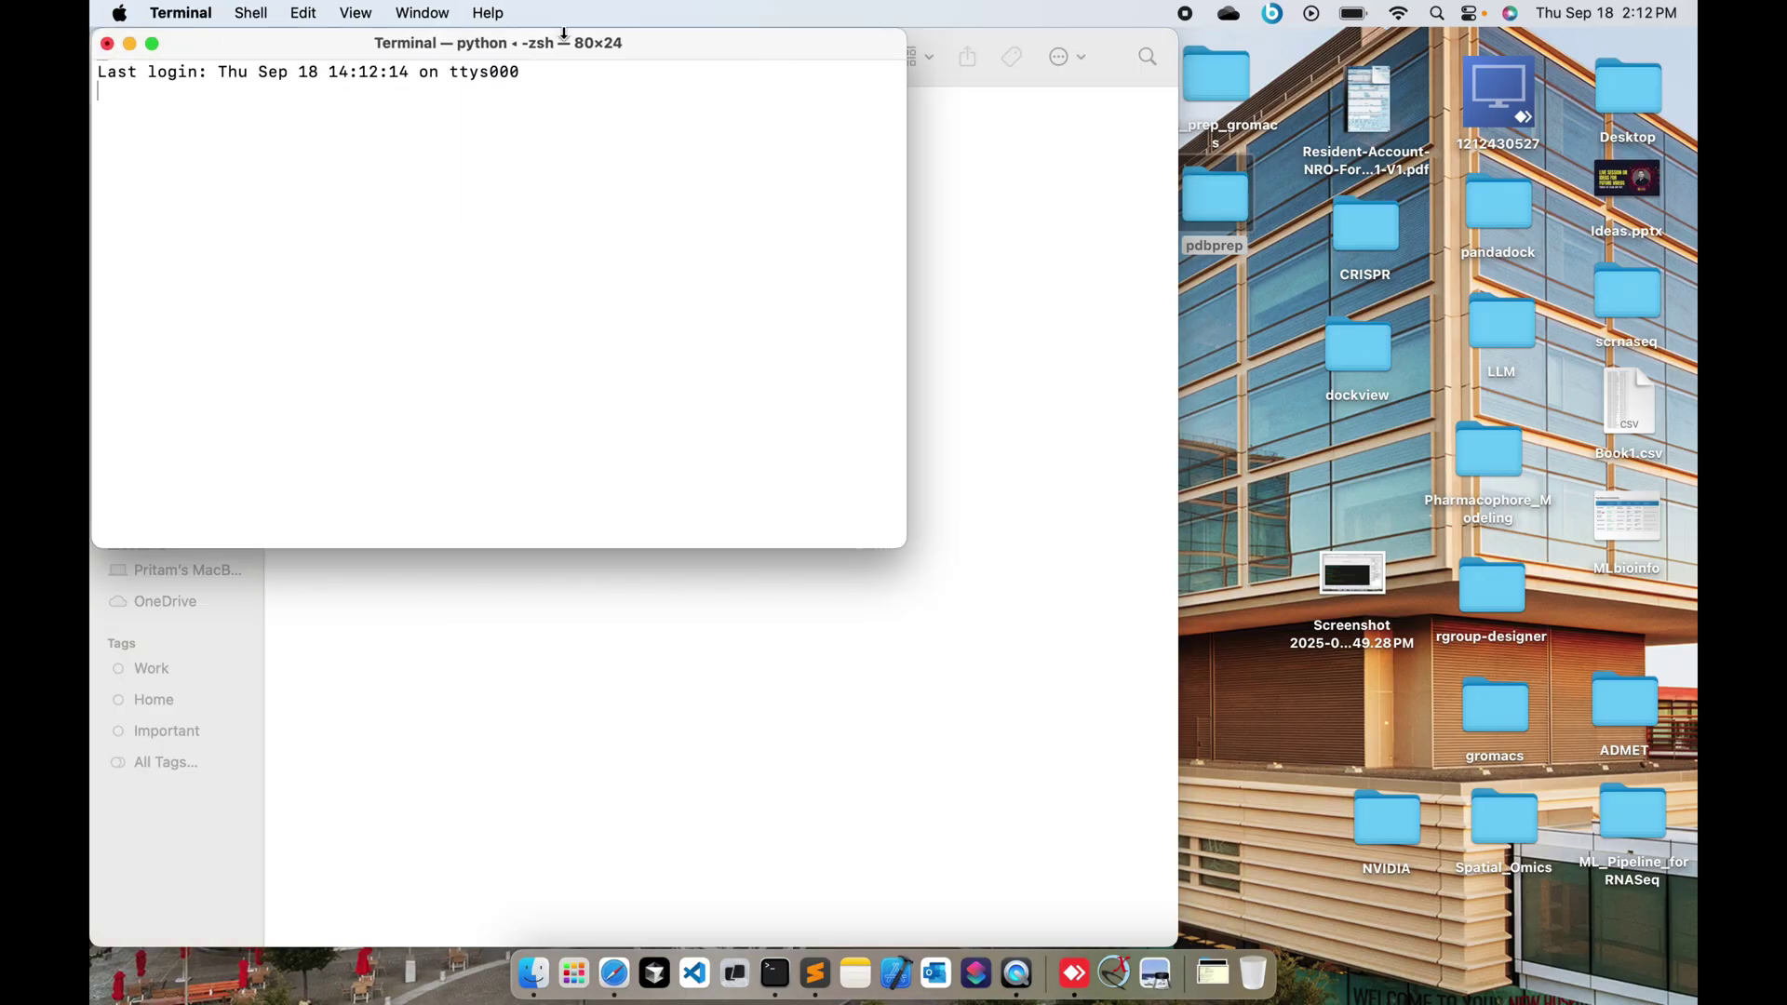
# - Run 'gmx pdb2gmx -f 6LU7.pdb -o processed.gro' in Terminal
pyautogui.moveTo(528, 42); pyautogui.dragTo(1054, 270)
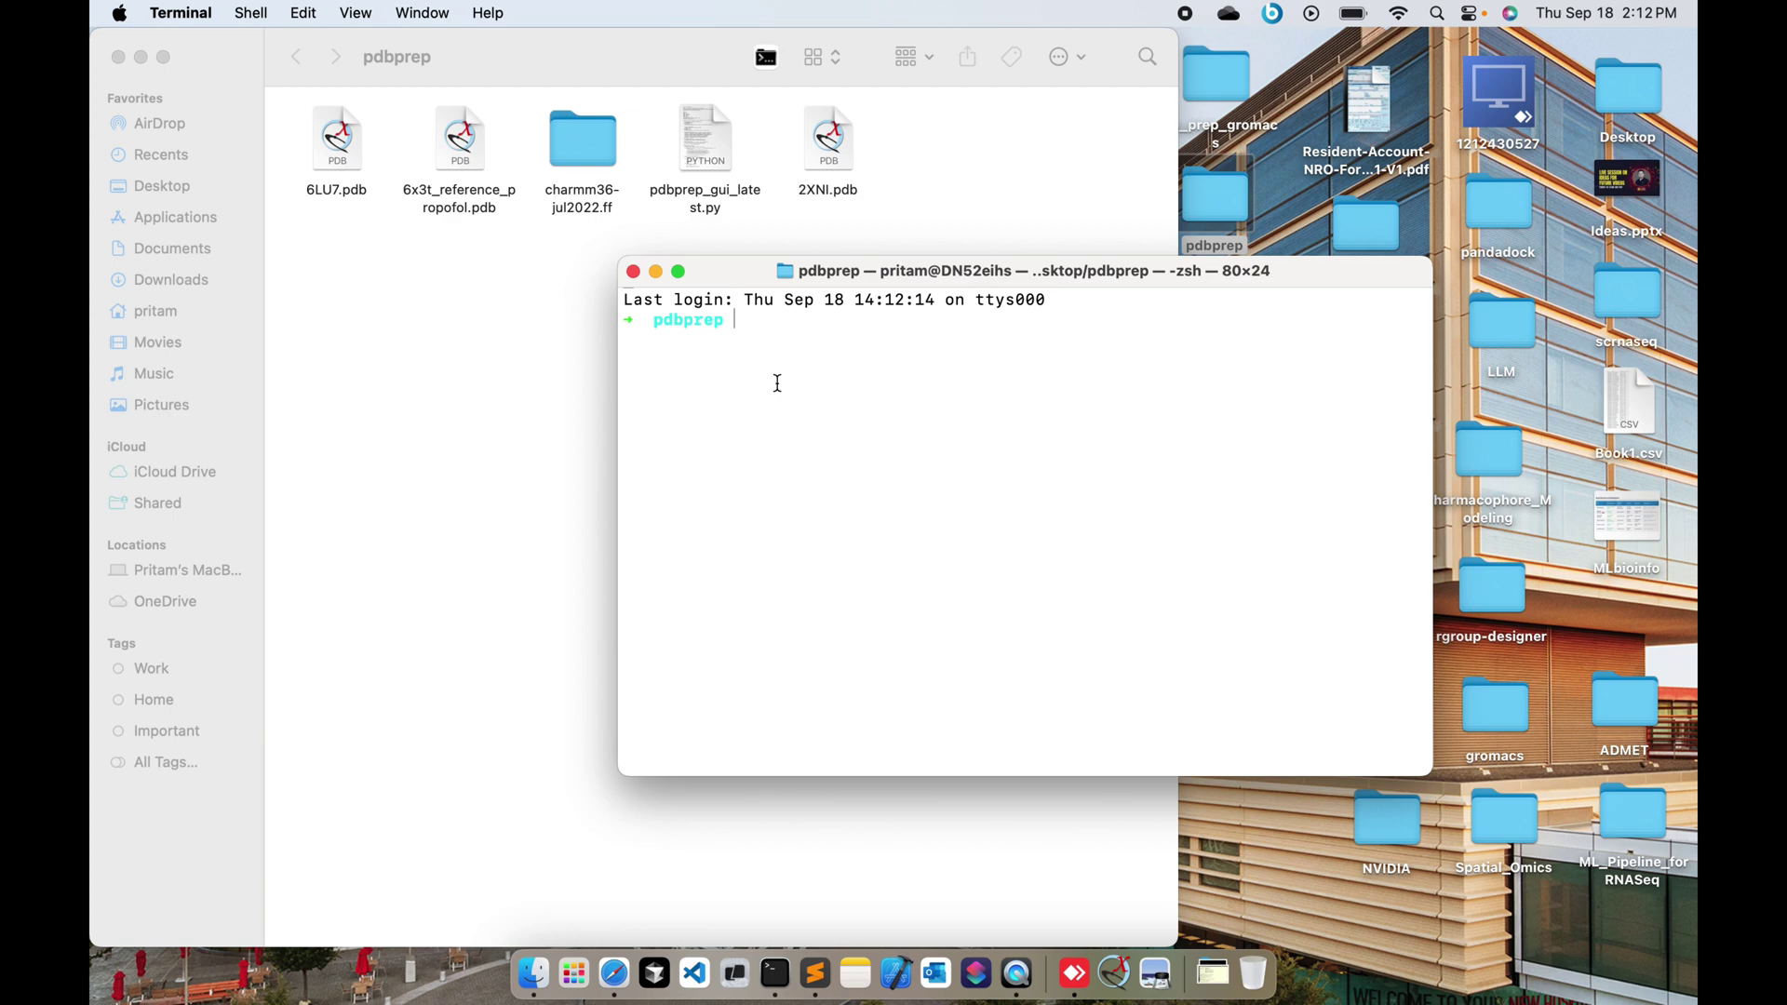
pyautogui.write('gmx pdb2gmx -f 6LU7')
pyautogui.press('Tab')
pyautogui.write('-')
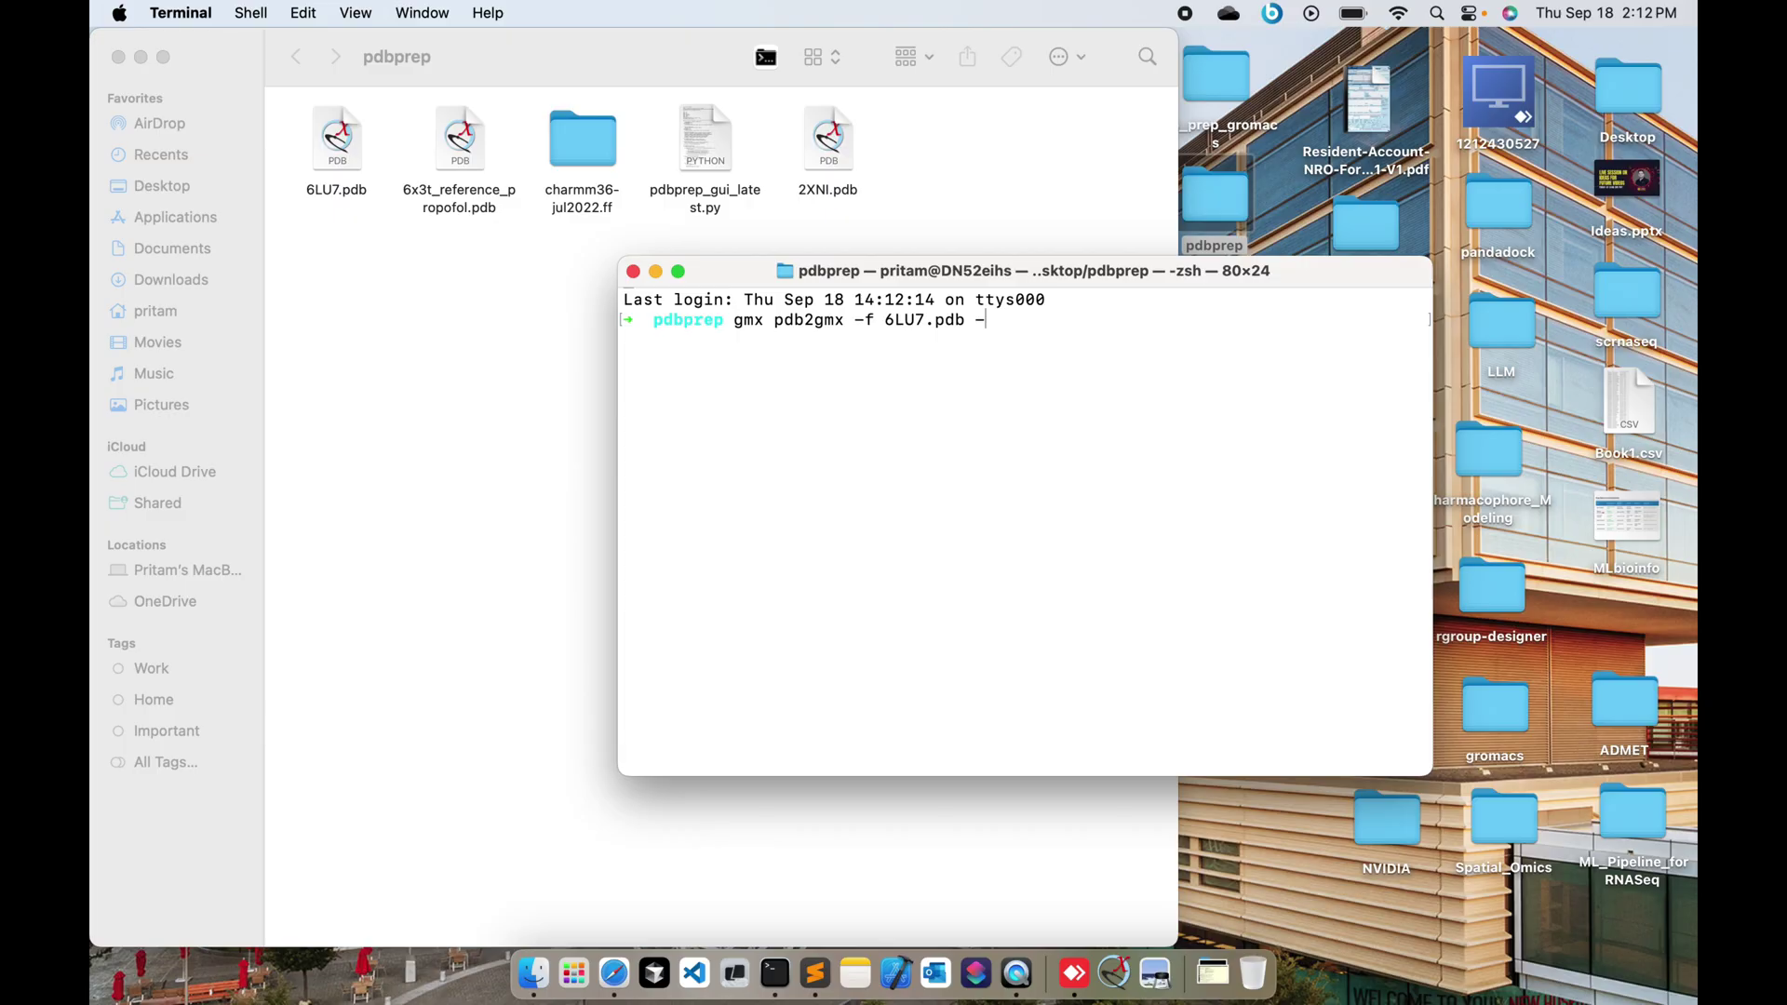
pyautogui.write('o processed.gro')
pyautogui.press('Return')
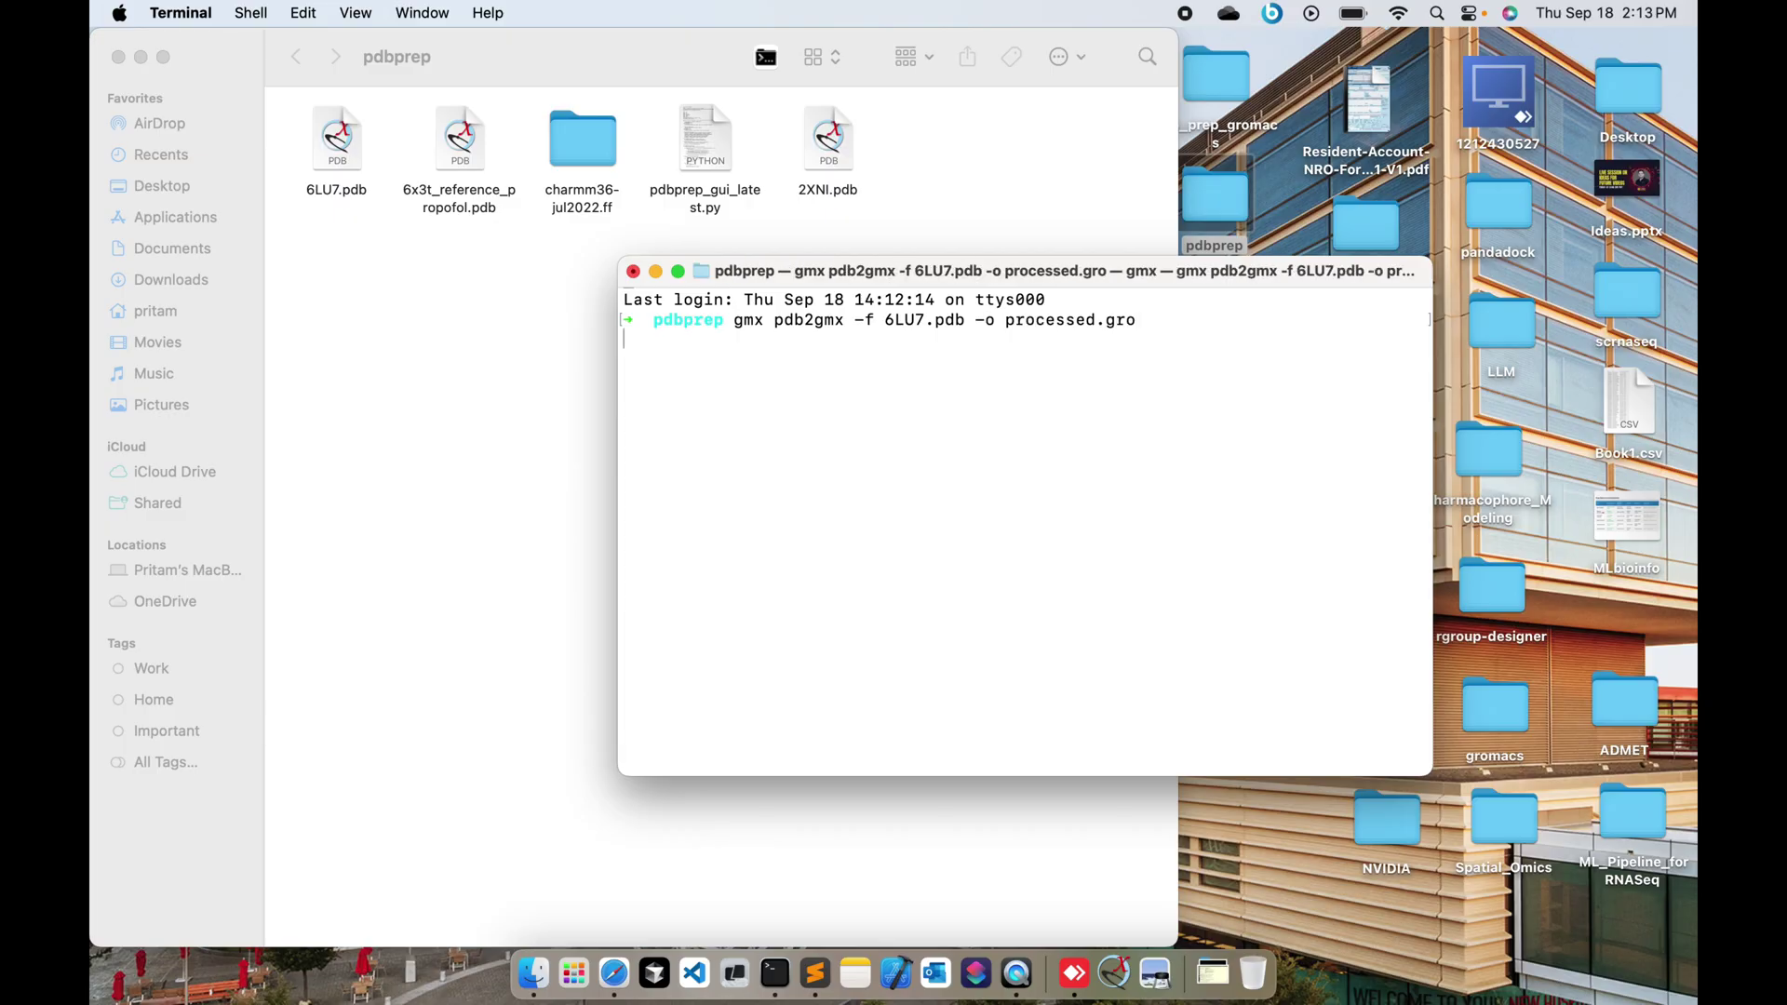
# - Choose force field 9, CHARMM27, at the pdb2gmx prompt
pyautogui.scroll(5, 815, 473)
pyautogui.scroll(2, 815, 473)
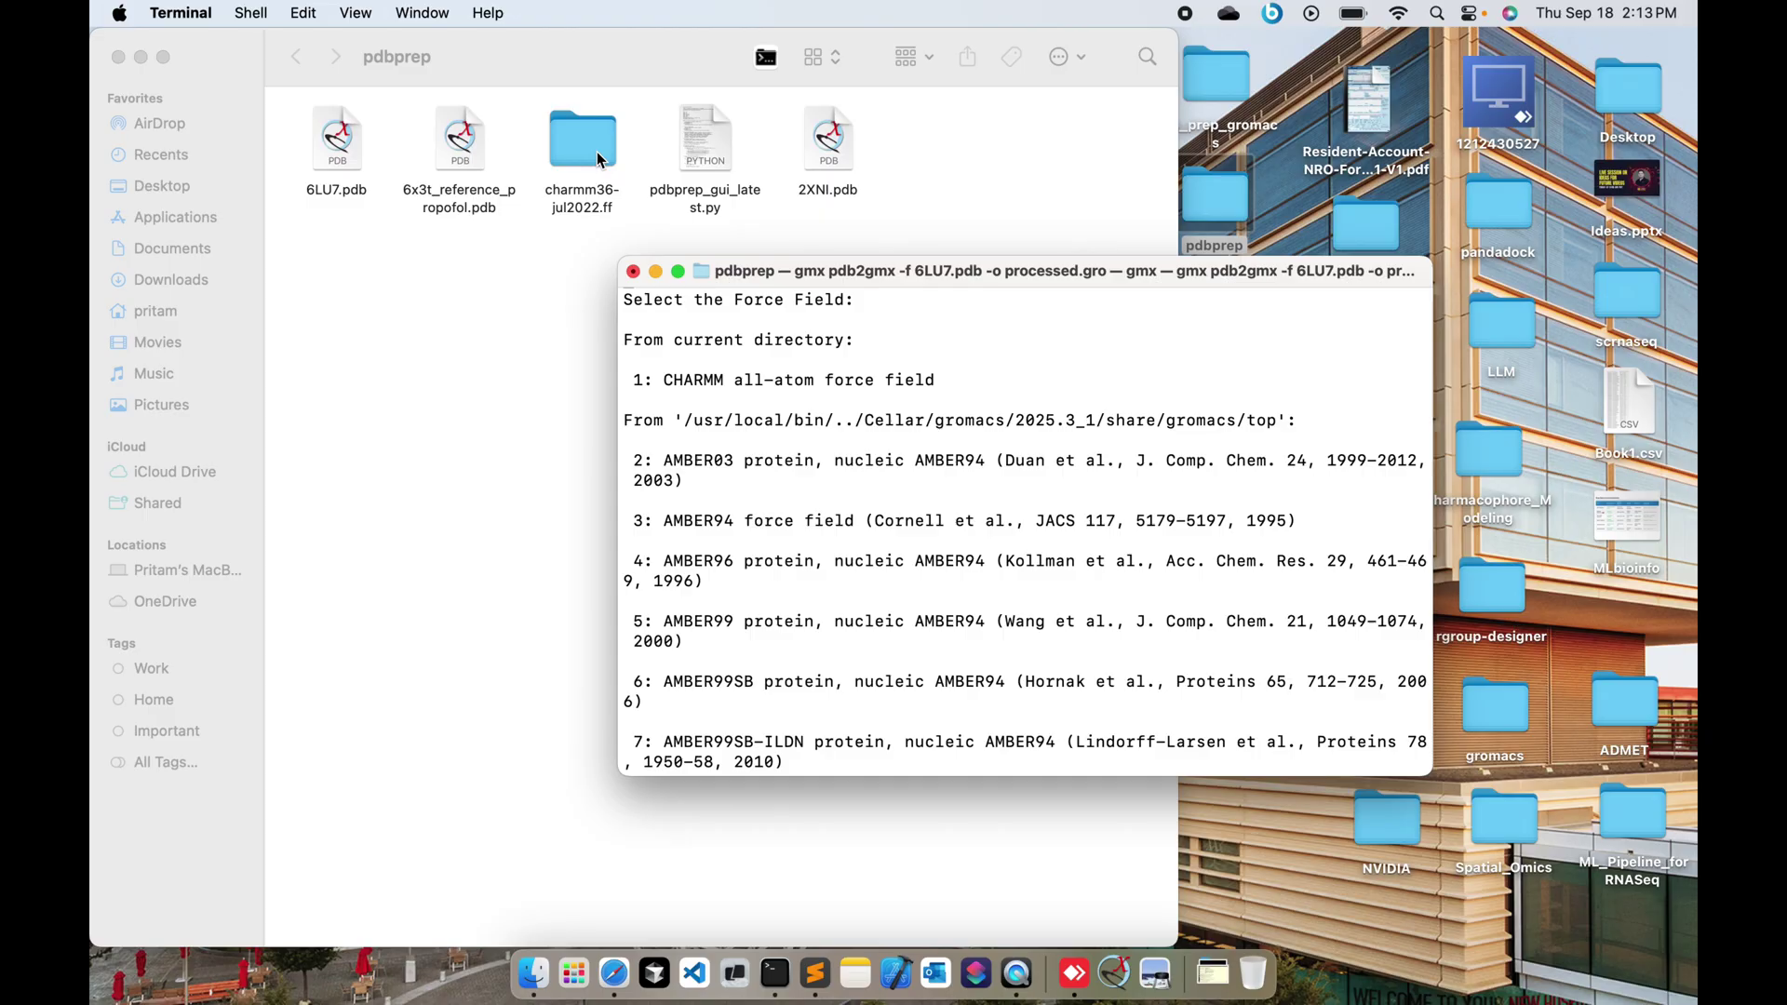
pyautogui.moveTo(663, 381); pyautogui.dragTo(951, 375)
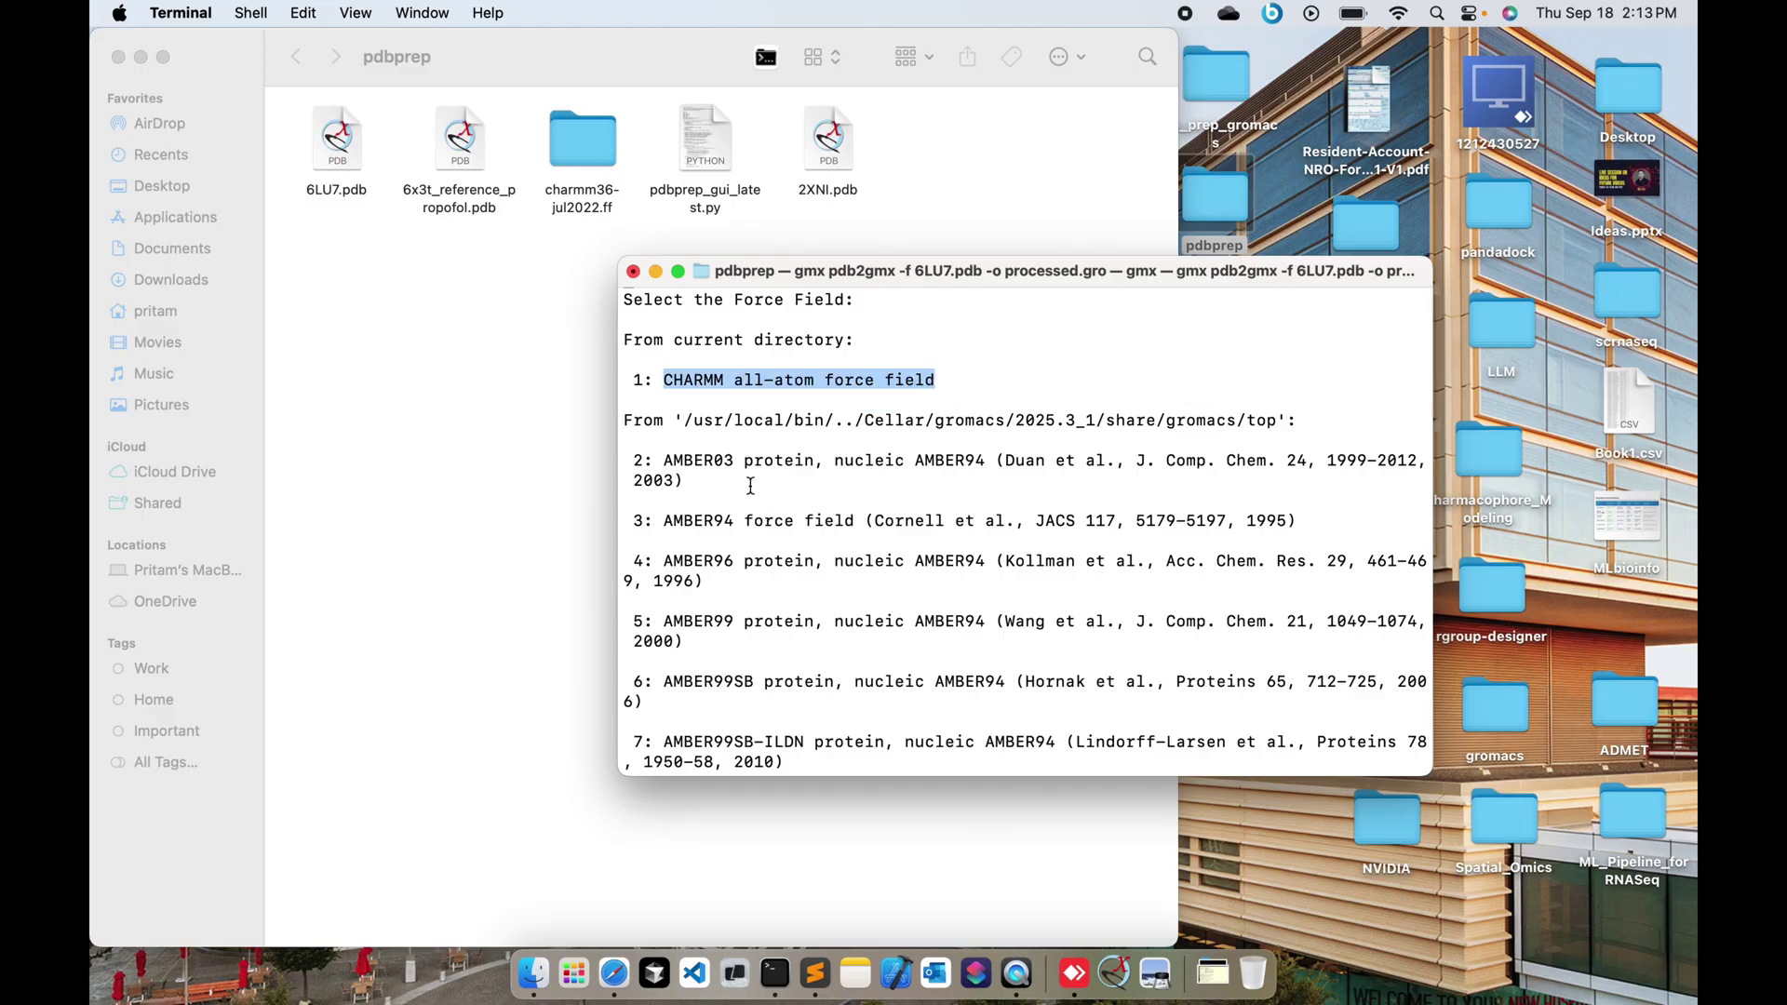
pyautogui.scroll(-5, 726, 465)
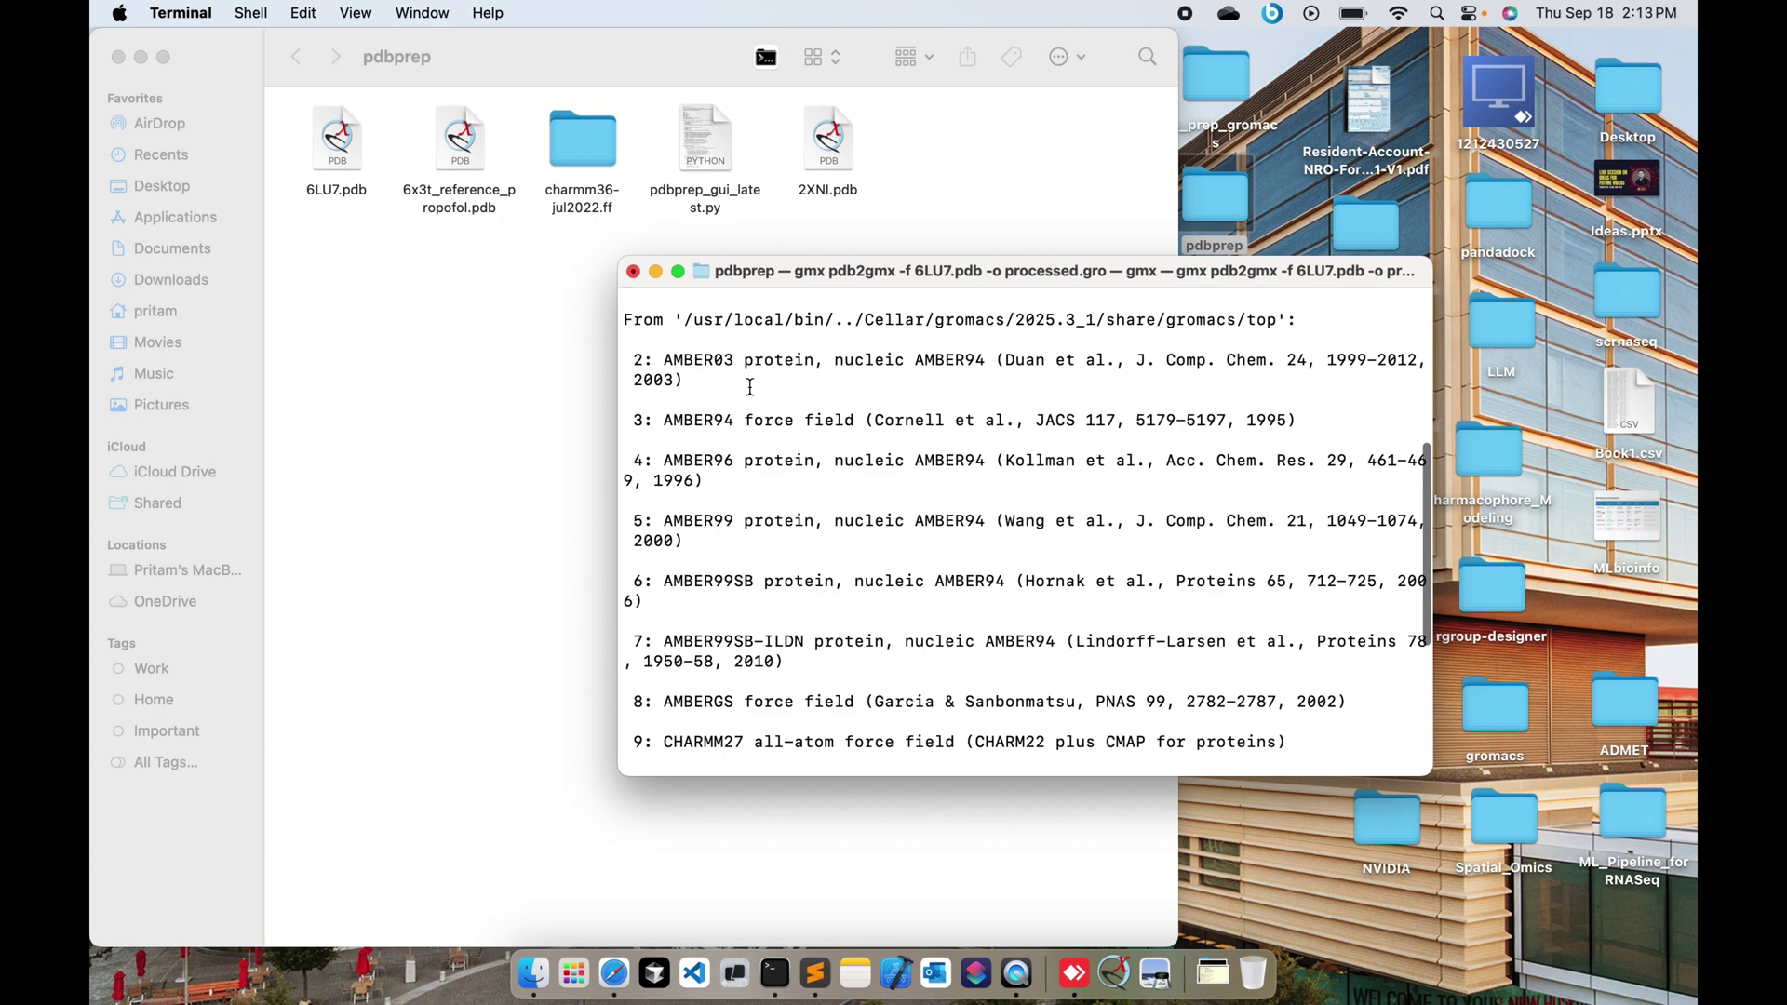
pyautogui.scroll(-10, 753, 510)
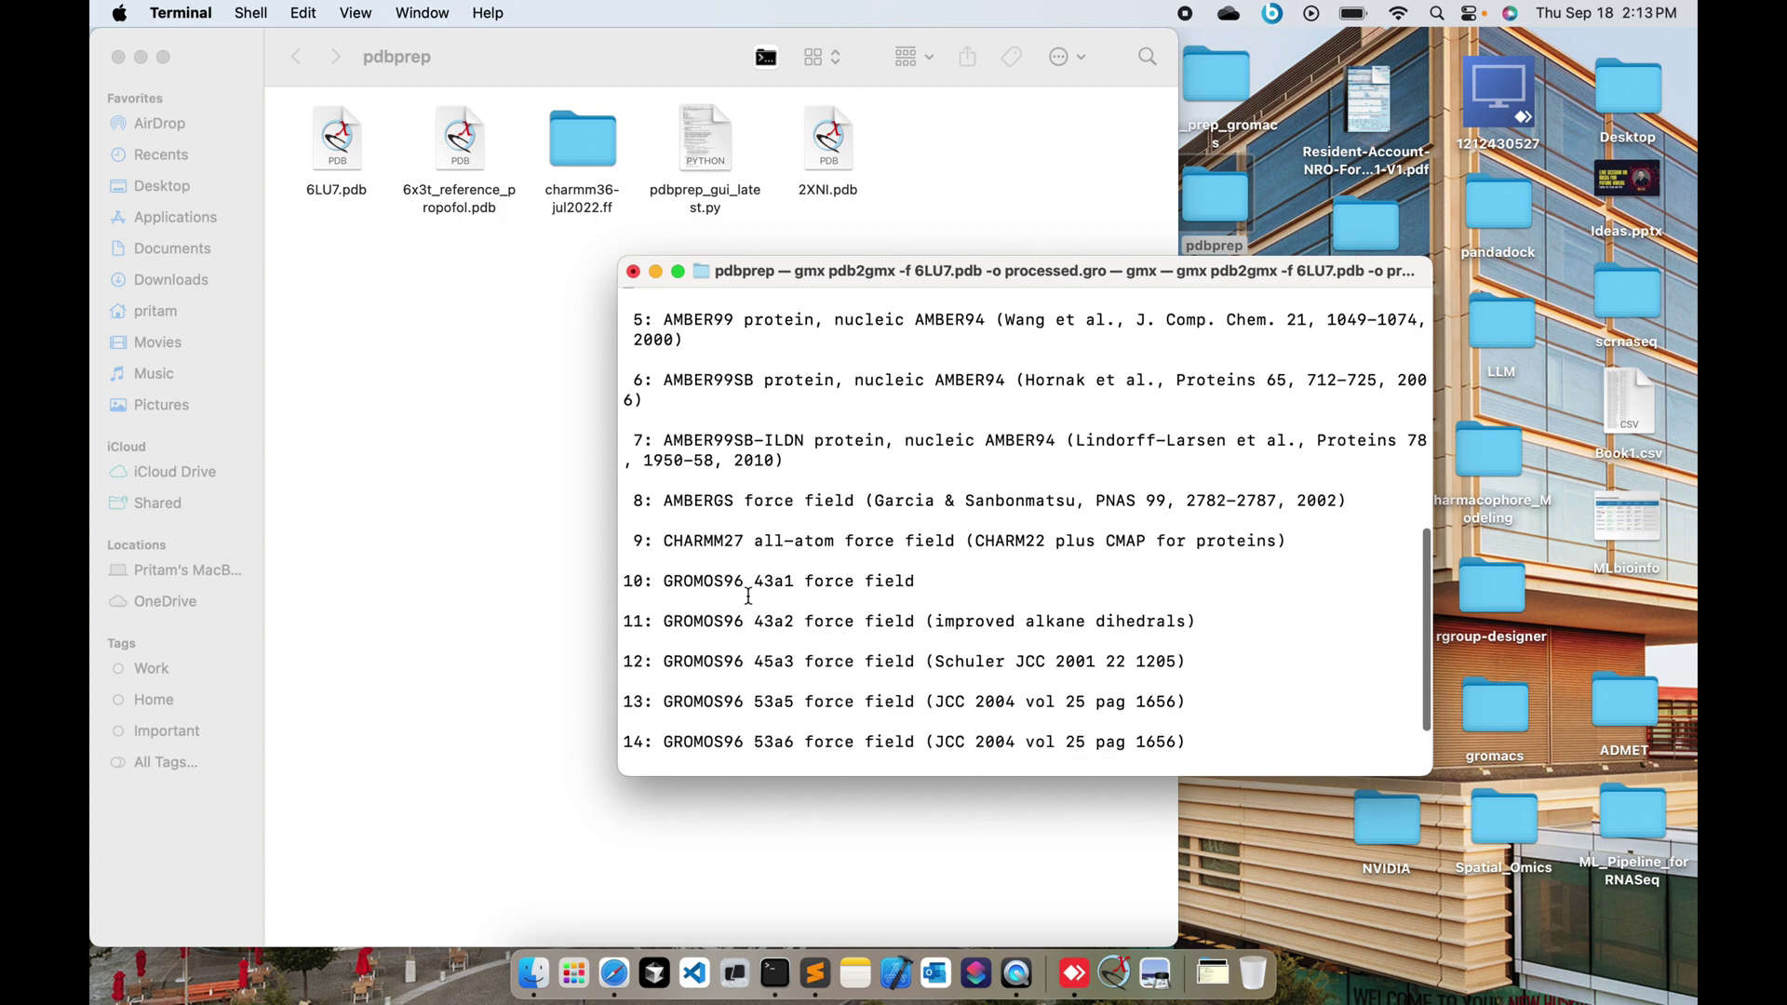
pyautogui.scroll(-5, 796, 636)
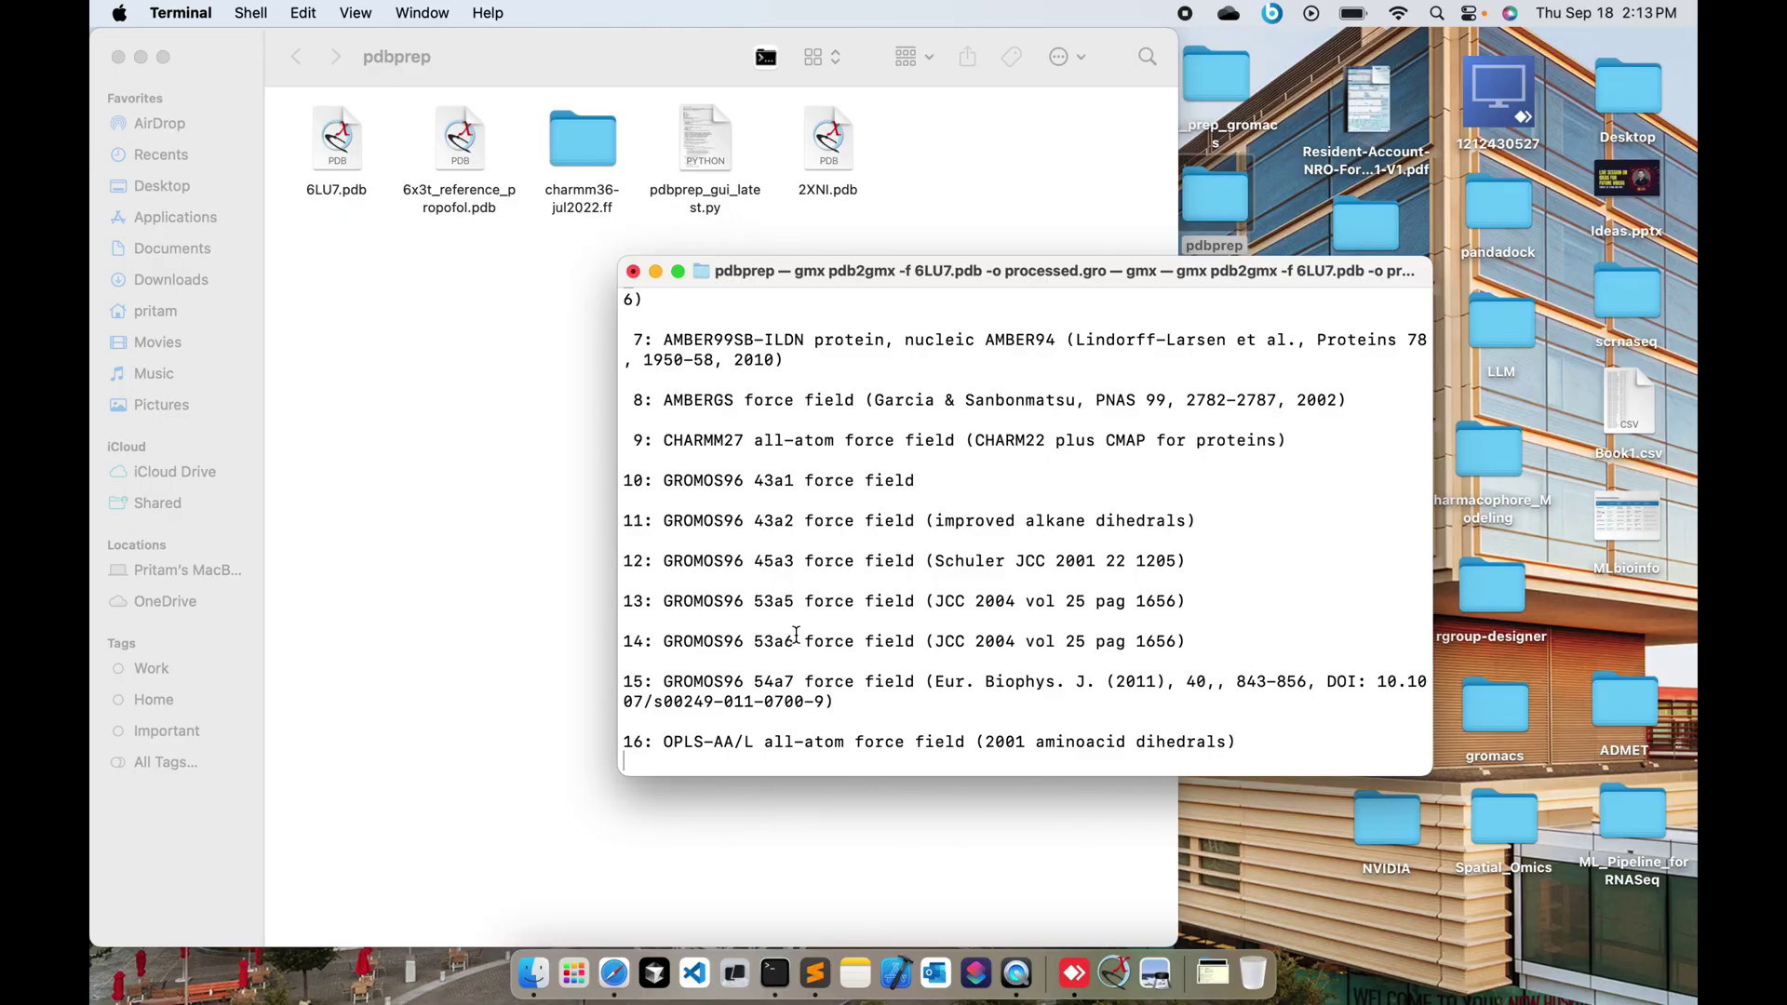
pyautogui.write('1')
pyautogui.press('BackSpace')
pyautogui.write('9')
pyautogui.press('Return')
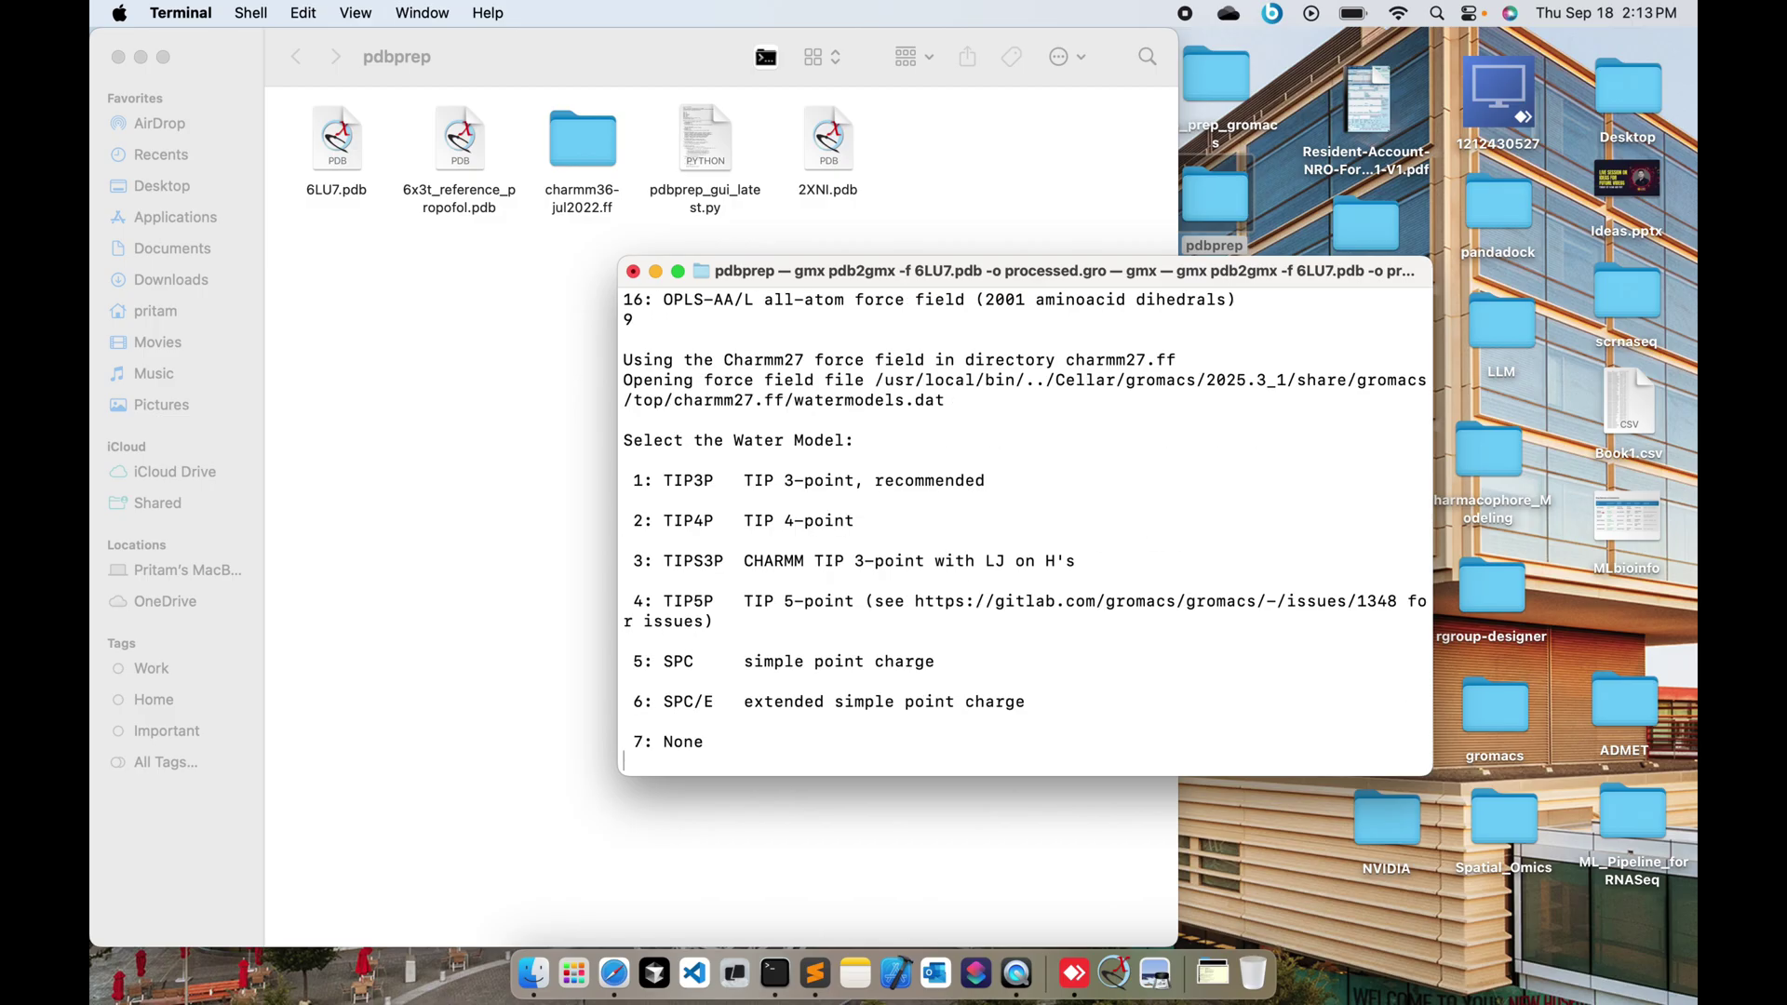
# - Choose water model 1 (TIP3P), then review the chain C fatal error output
pyautogui.write('1')
pyautogui.press('Return')
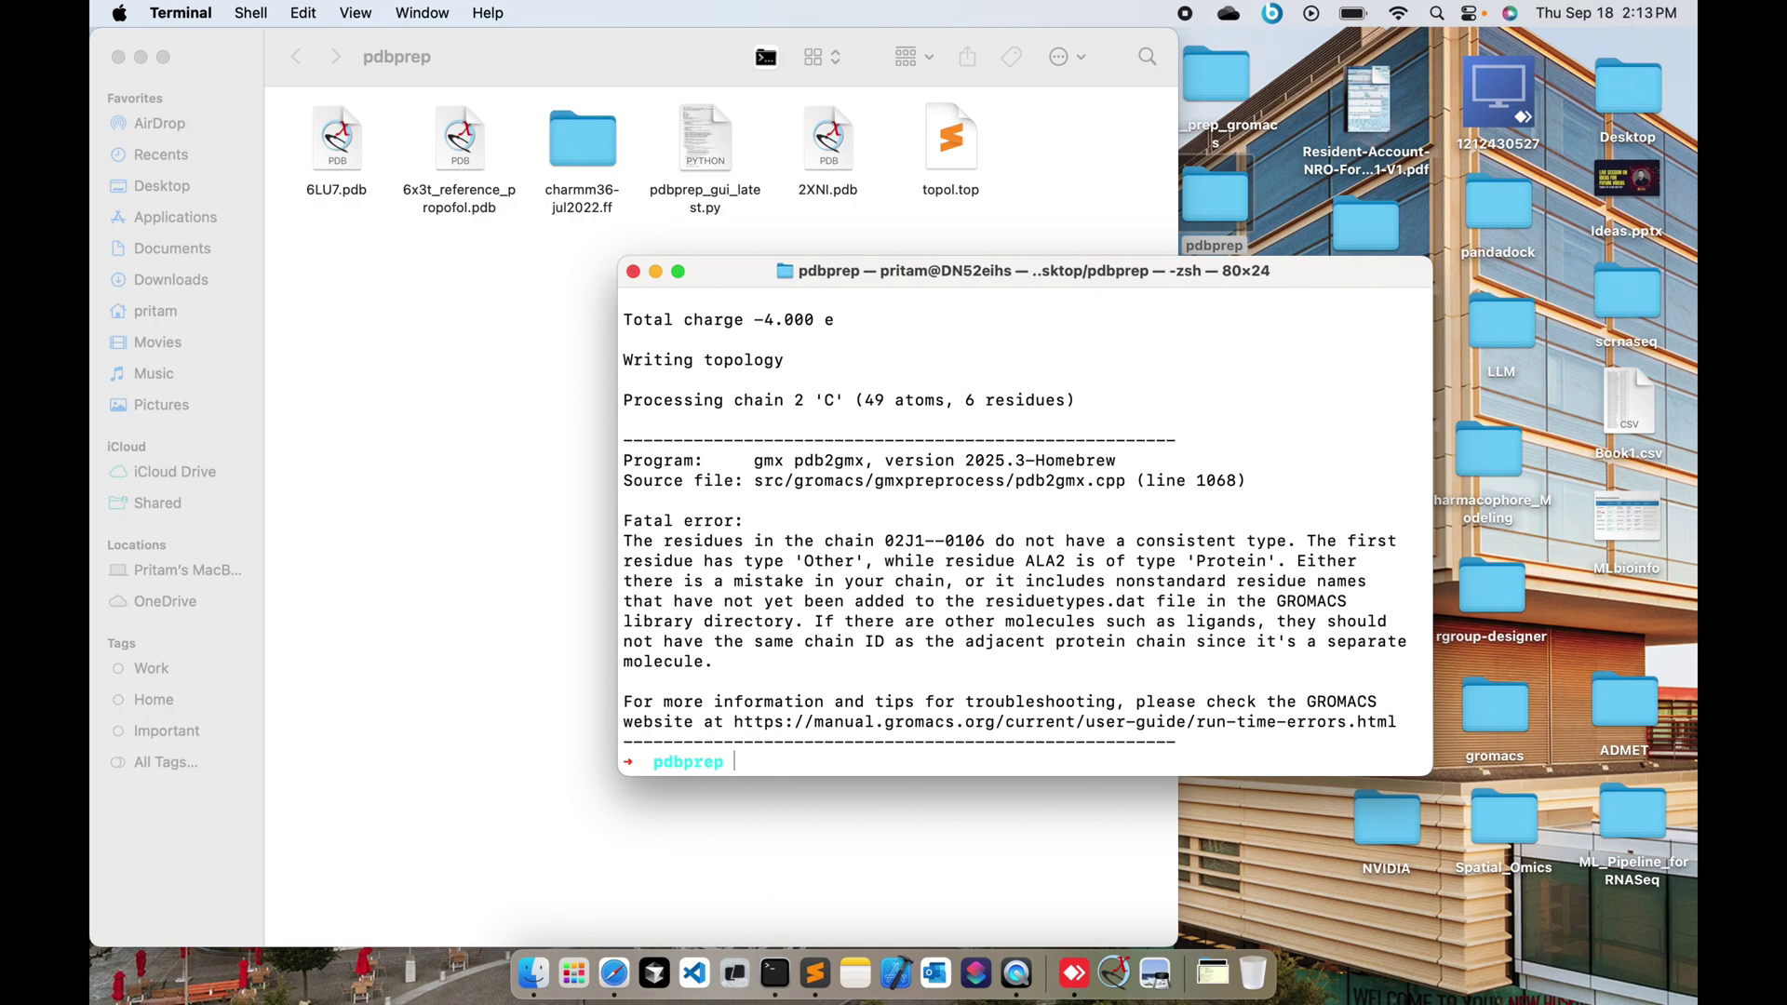
pyautogui.moveTo(953, 670); pyautogui.dragTo(659, 392)
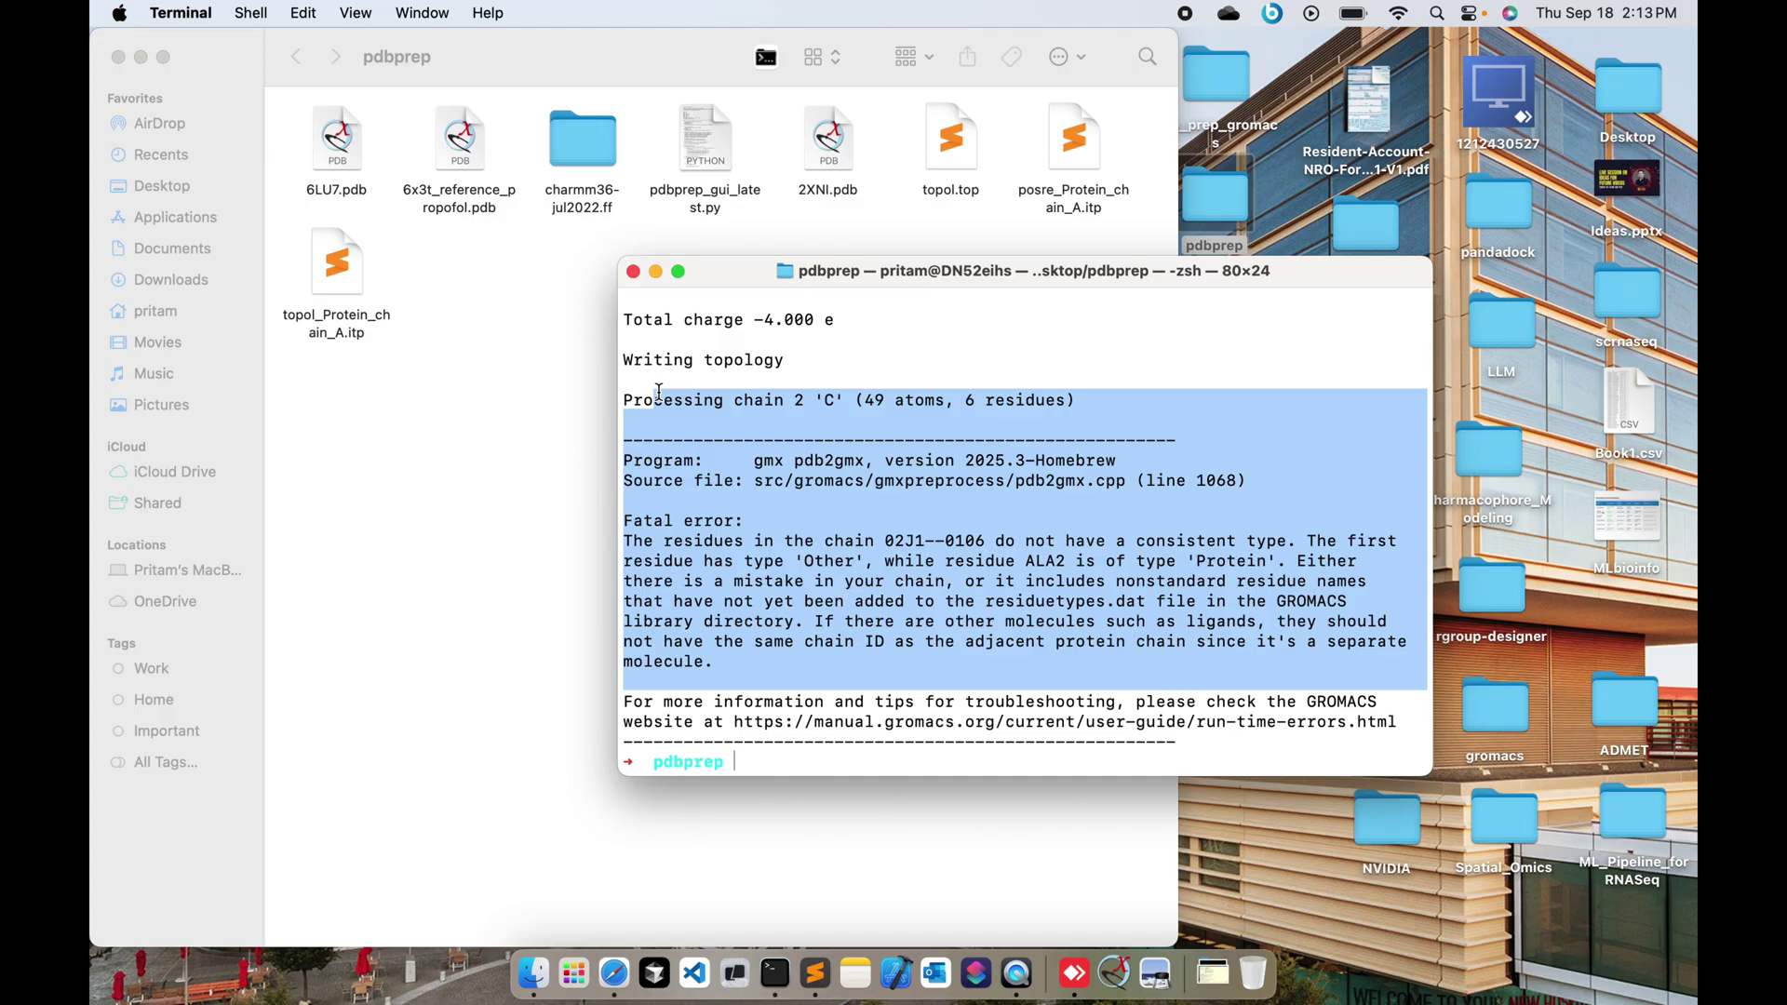
pyautogui.scroll(10, 884, 469)
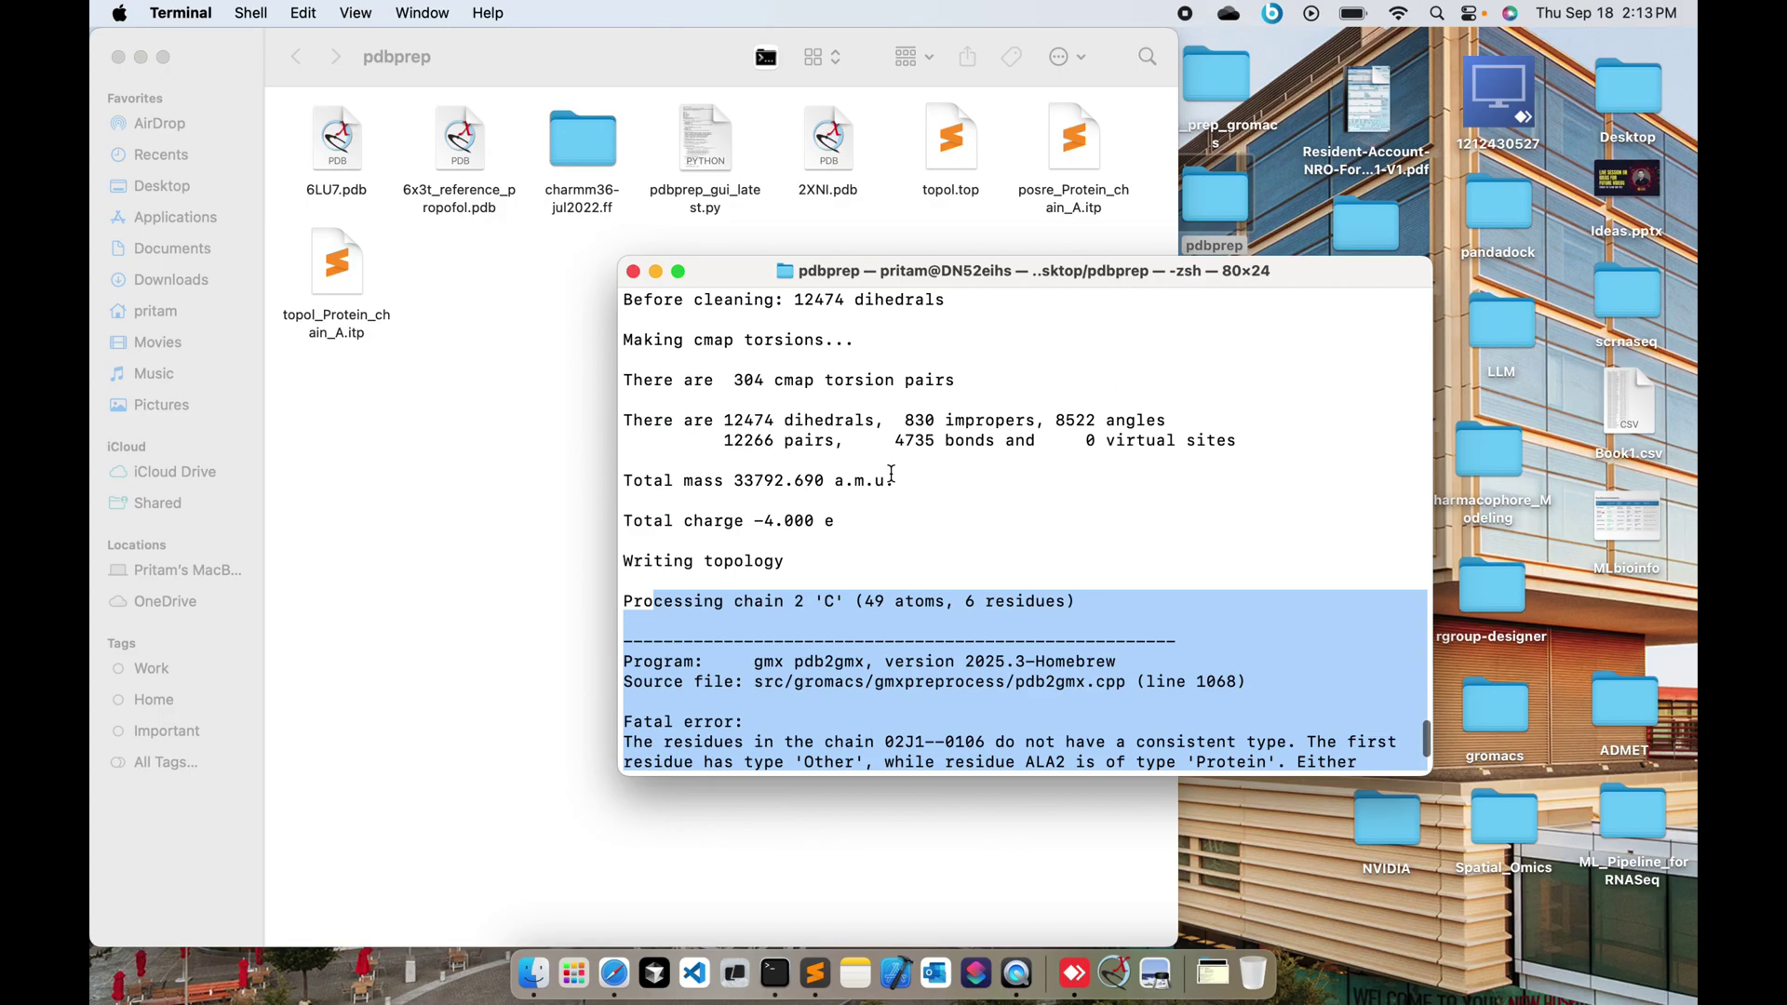
pyautogui.scroll(-10, 876, 626)
# - Close the old terminals and start a new Terminal in the pdbprep folder
pyautogui.click(633, 271)
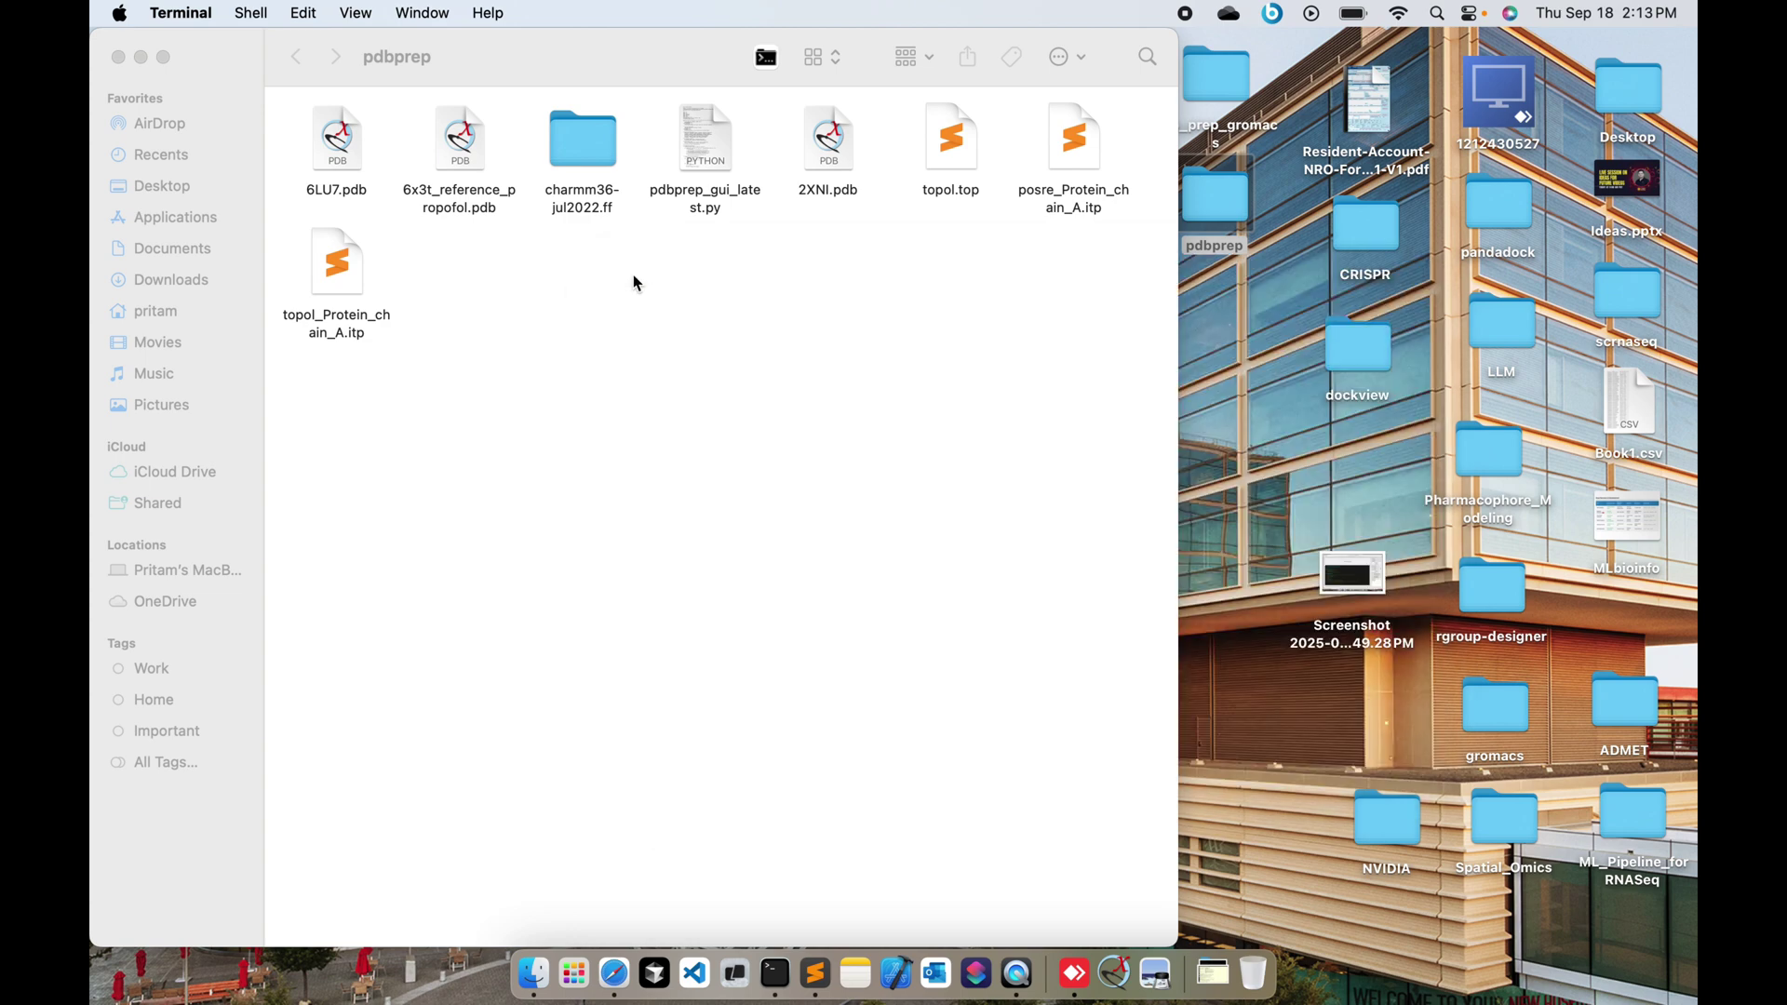
pyautogui.click(778, 982)
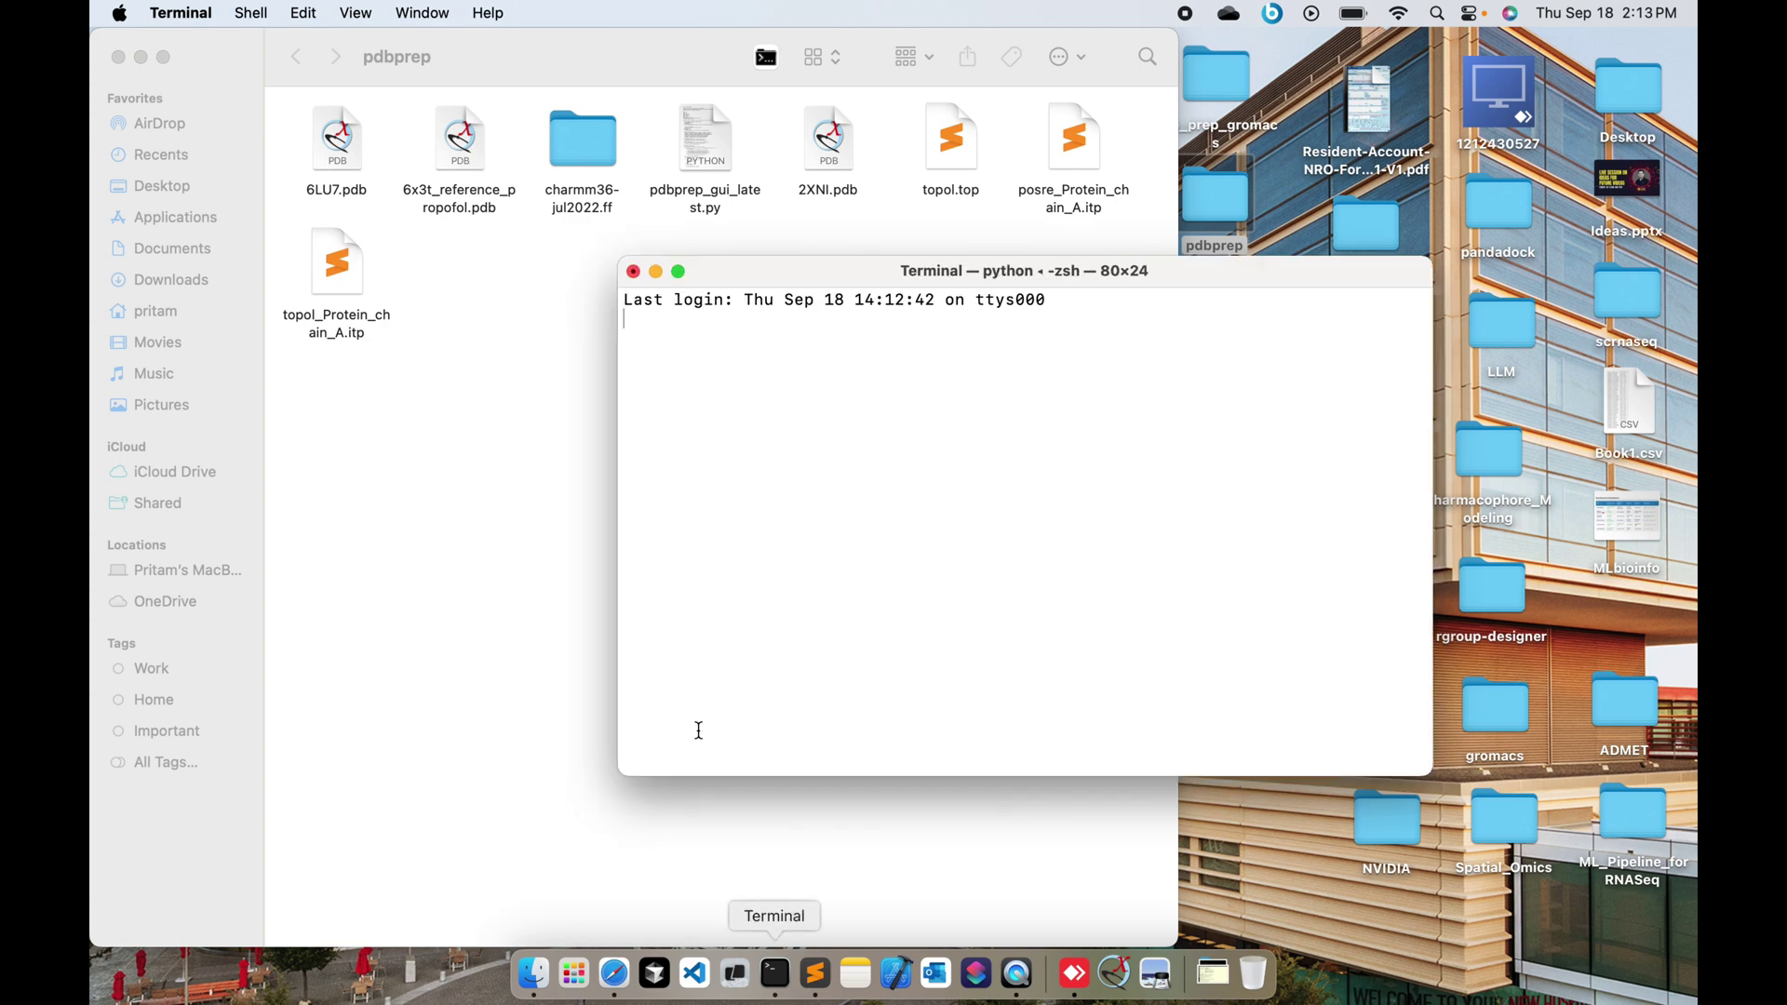
pyautogui.click(633, 272)
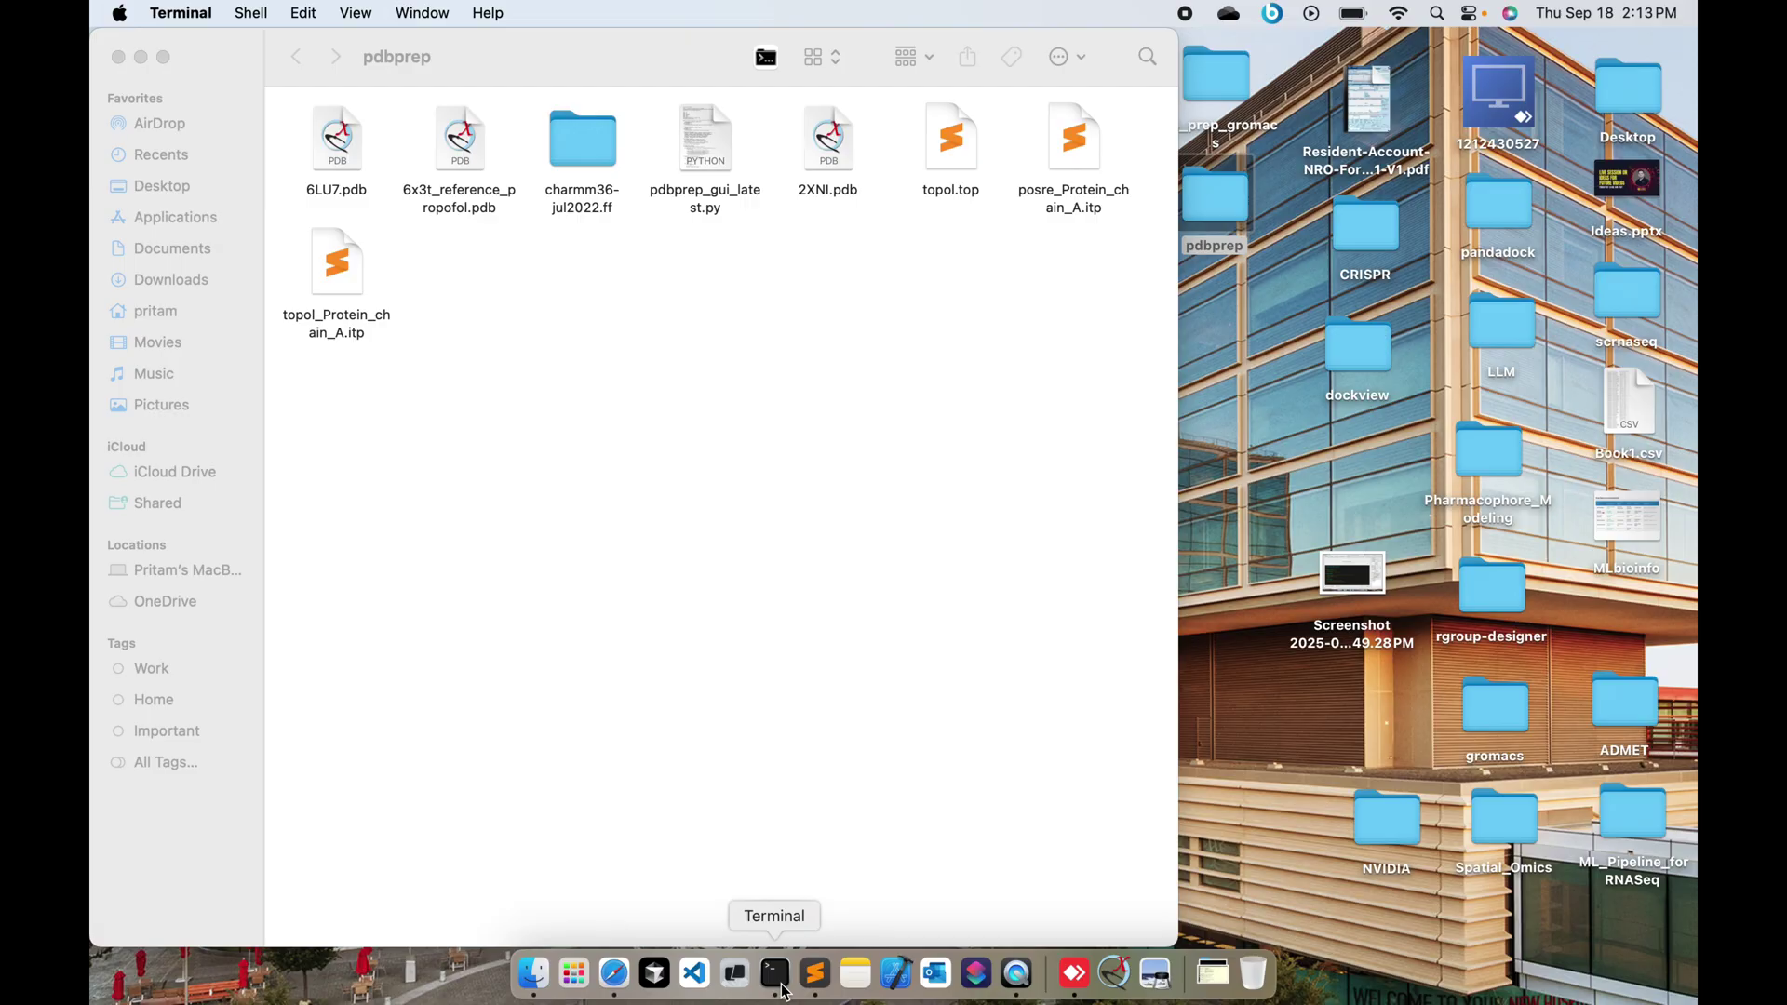
pyautogui.rightClick(782, 988)
pyautogui.click(694, 761)
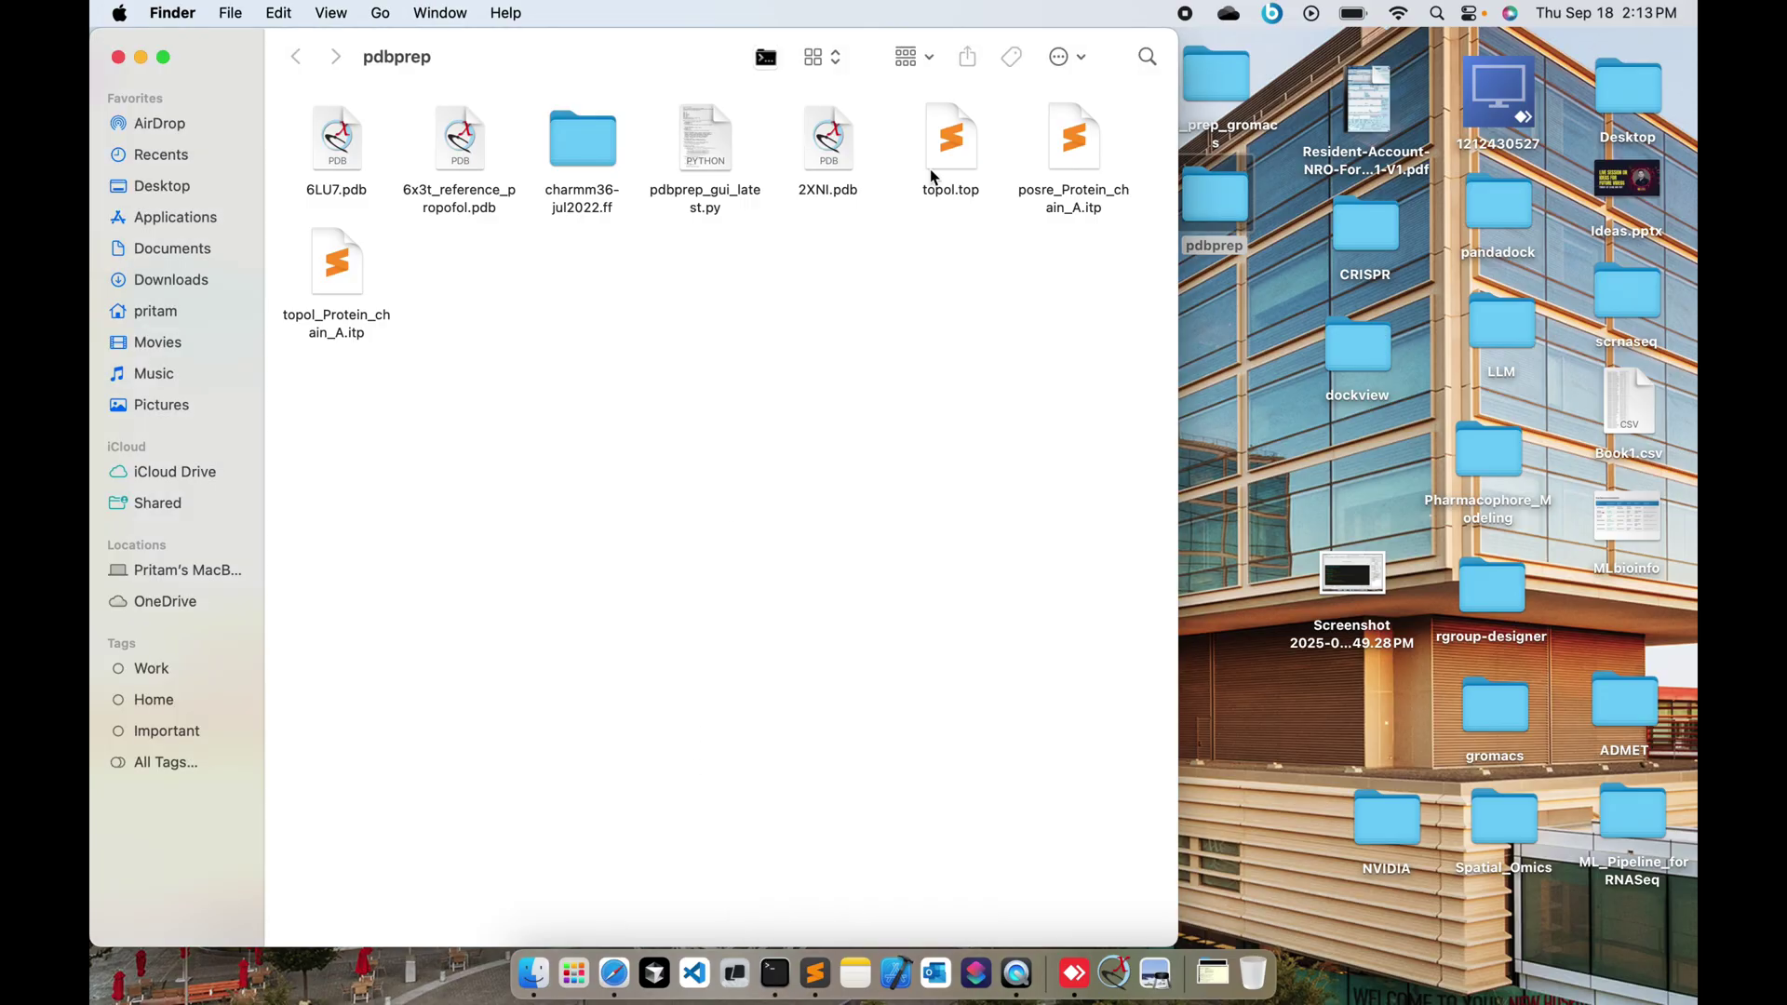
pyautogui.click(764, 58)
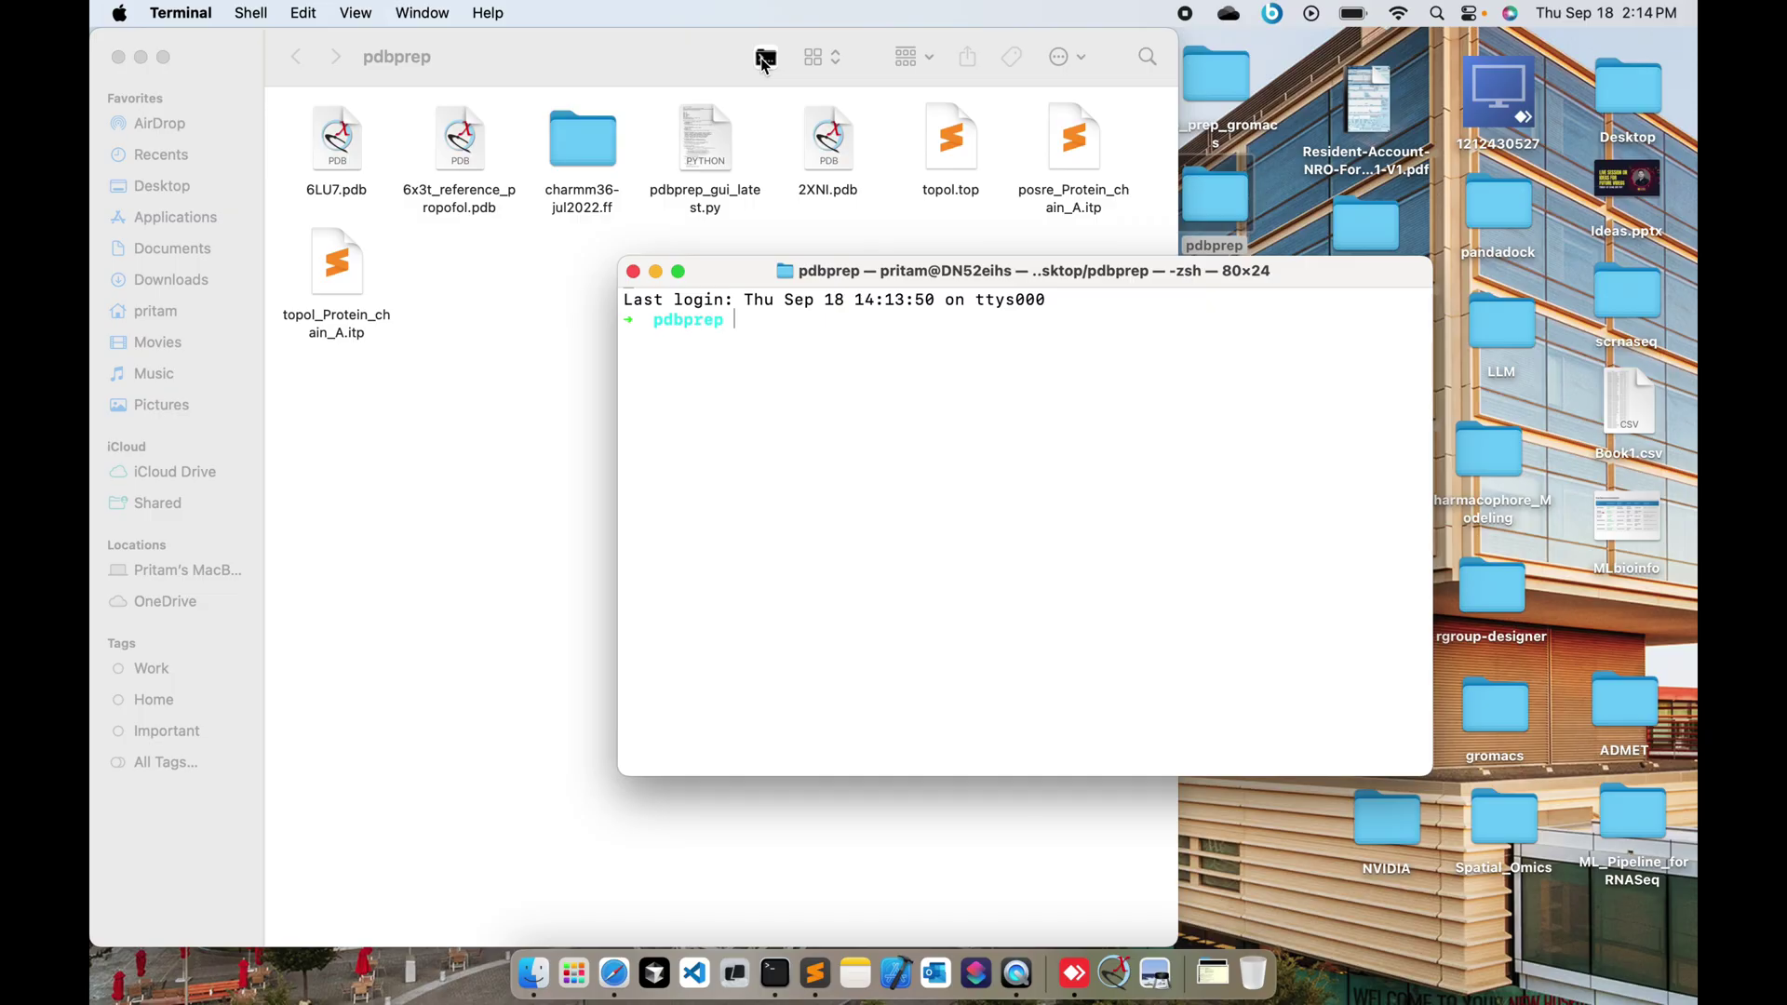
# - Move topol.top, posre_Protein_chain_A.itp and topol_Protein_chain_A.itp to the Trash
pyautogui.click(437, 285)
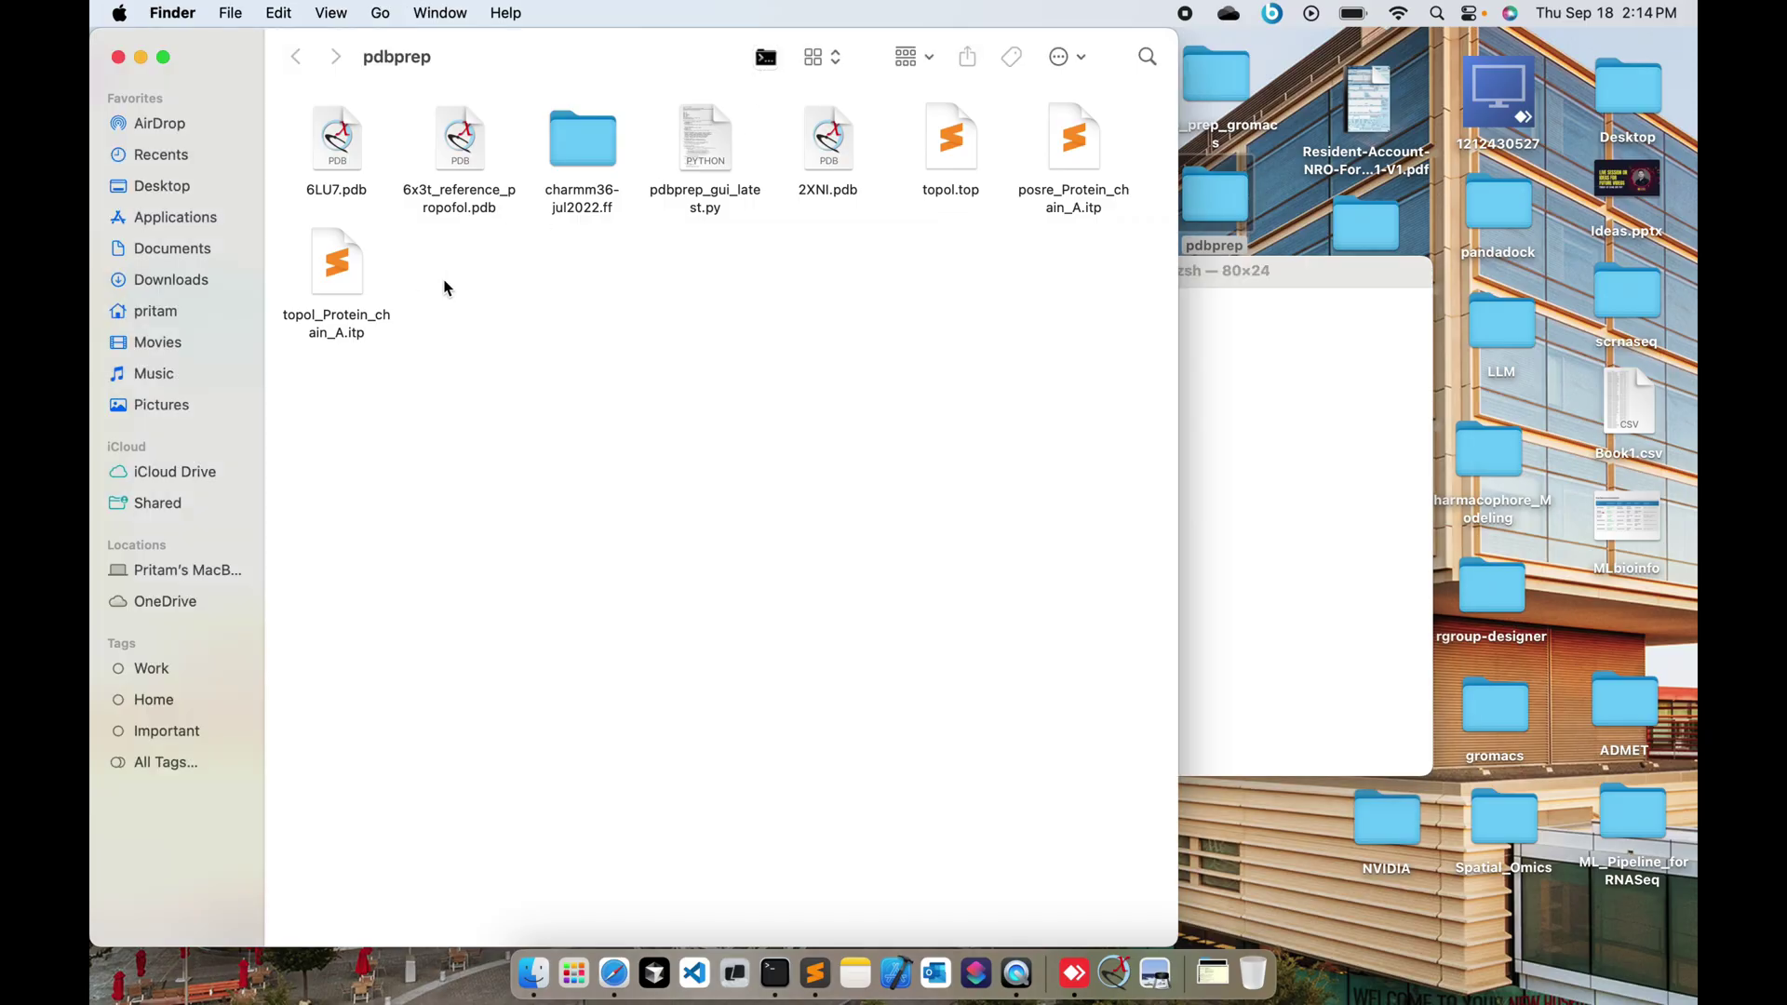
pyautogui.click(356, 268)
pyautogui.moveTo(945, 243); pyautogui.dragTo(1089, 182)
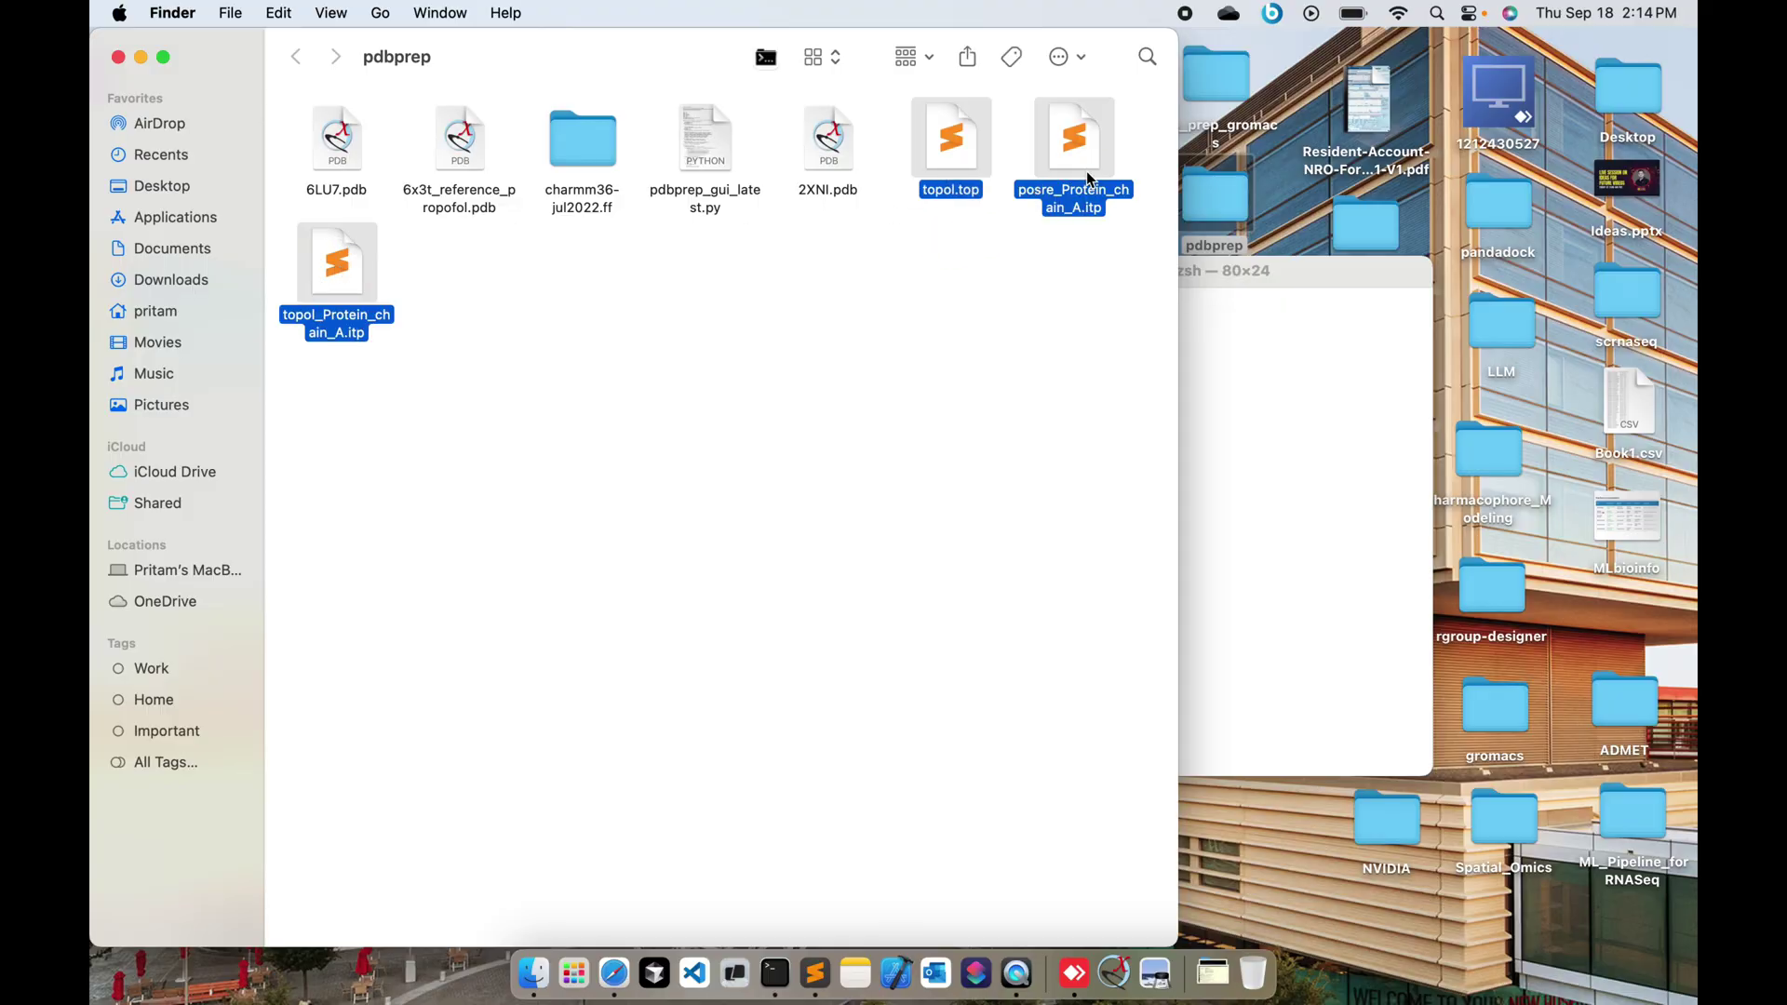
pyautogui.press('super+BackSpace')
pyautogui.click(1334, 480)
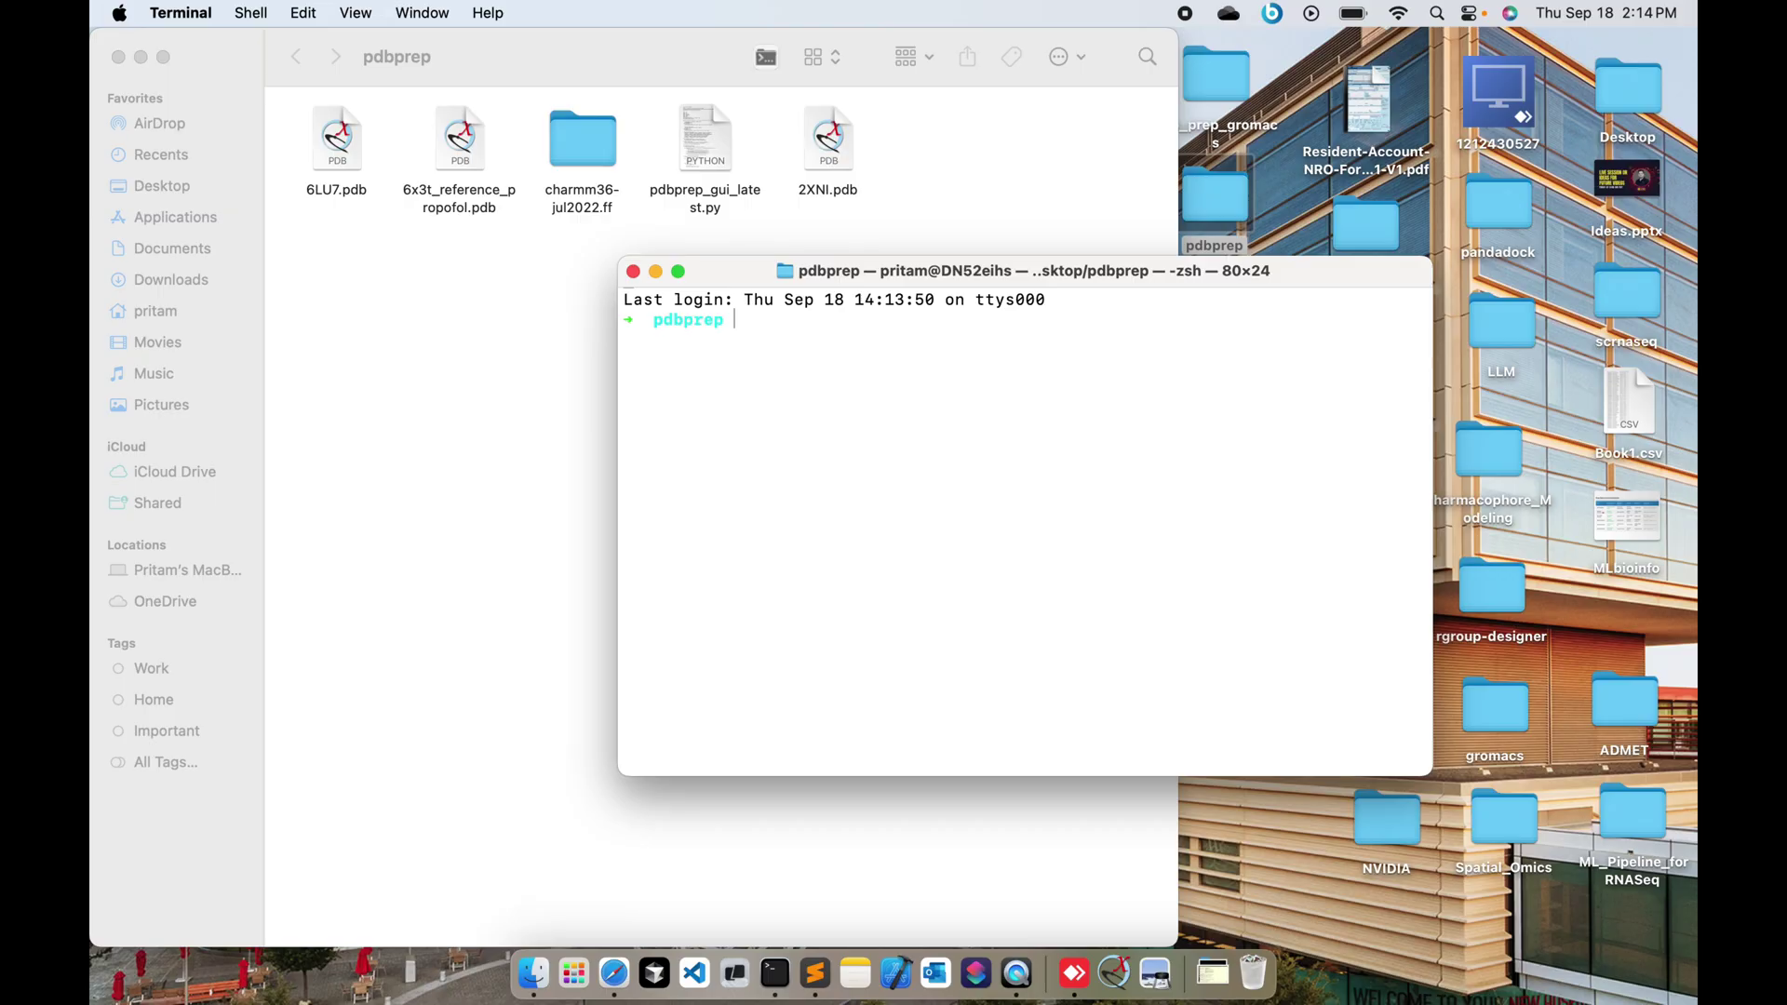
# - Activate .venv with 'source .venv/bin/activate' and run python pdbprep_gui_latest.py
pyautogui.write('source .venv/bin/activate')
pyautogui.press('Return')
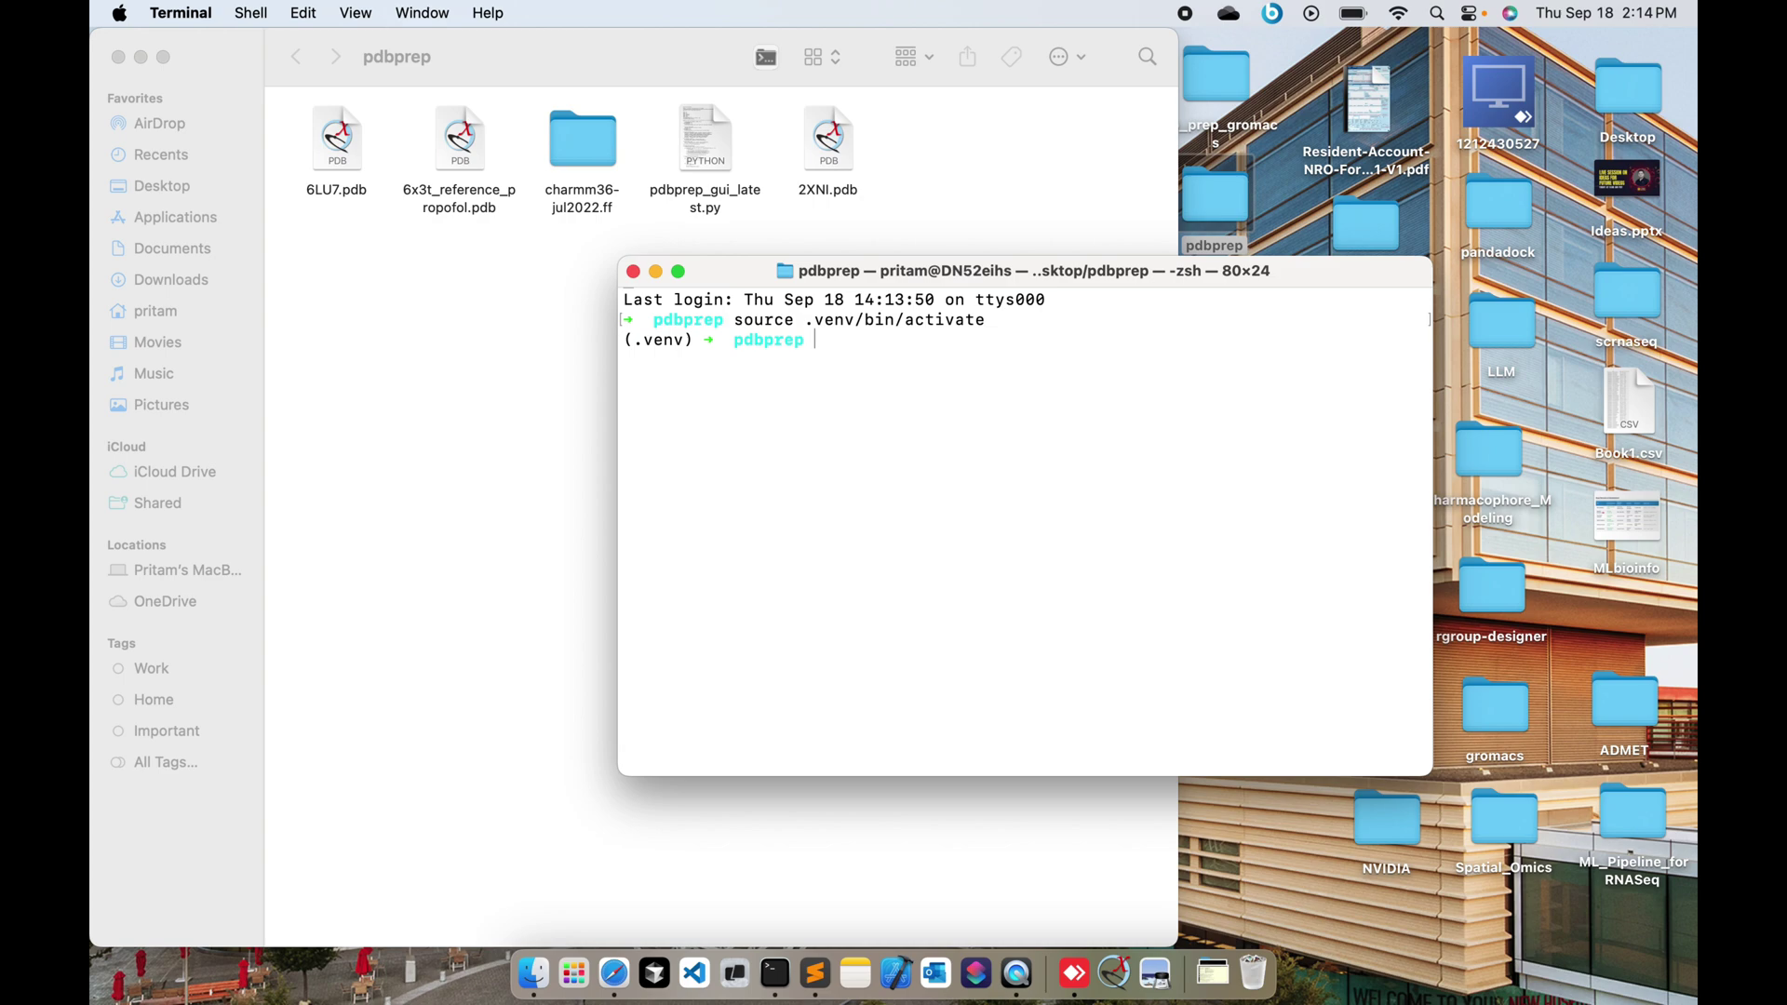
pyautogui.write('python pdbpr')
pyautogui.press('Tab')
pyautogui.press('Return')
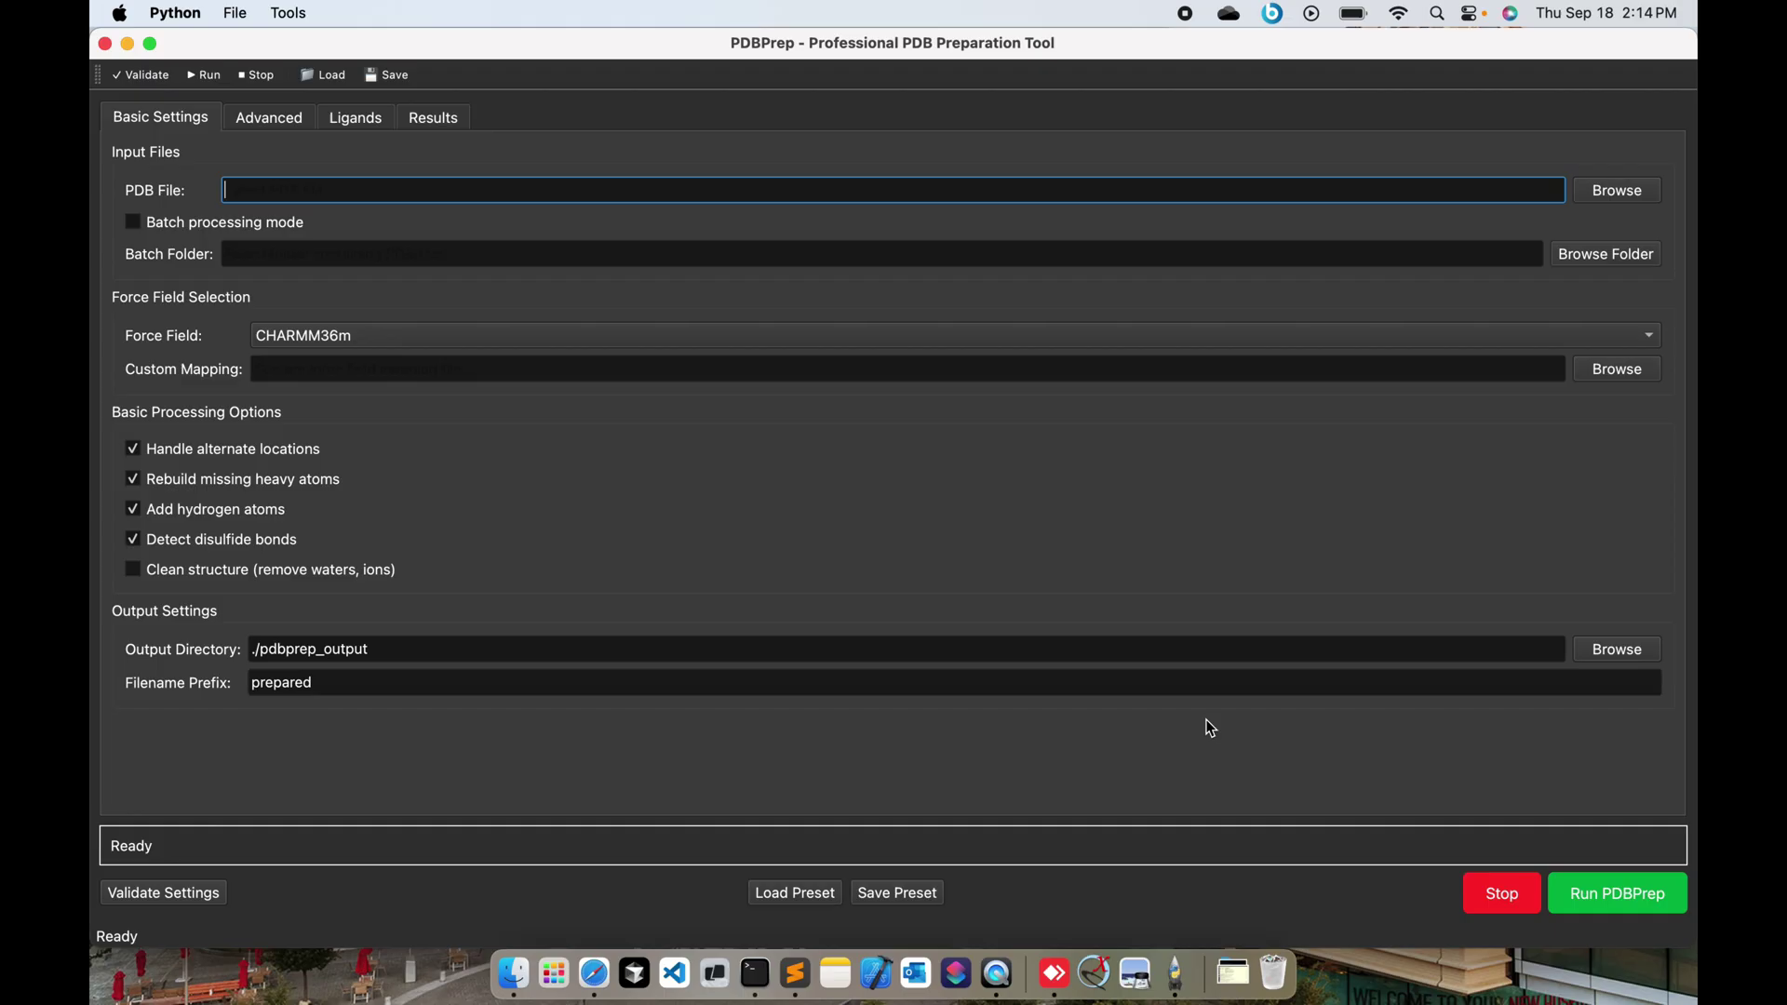
# - Keep CHARMM36m as the force field and enable 'Clean structure (remove waters, ions)'
pyautogui.click(1619, 193)
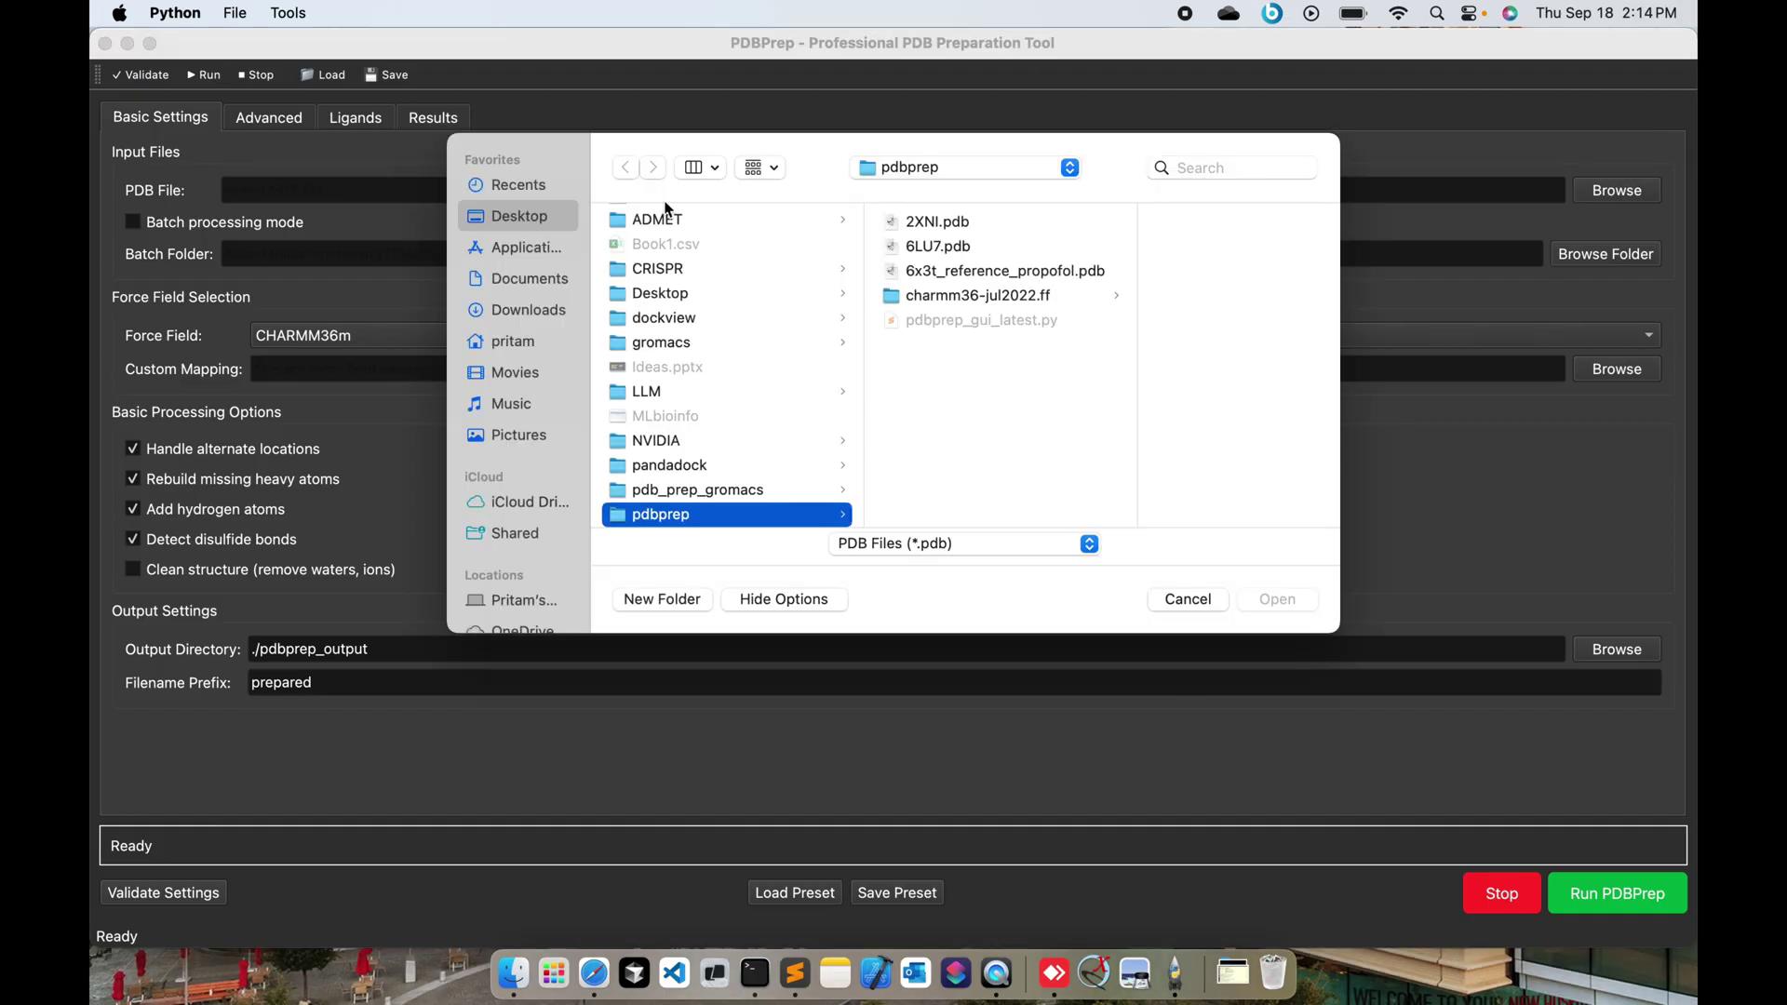
pyautogui.click(1185, 600)
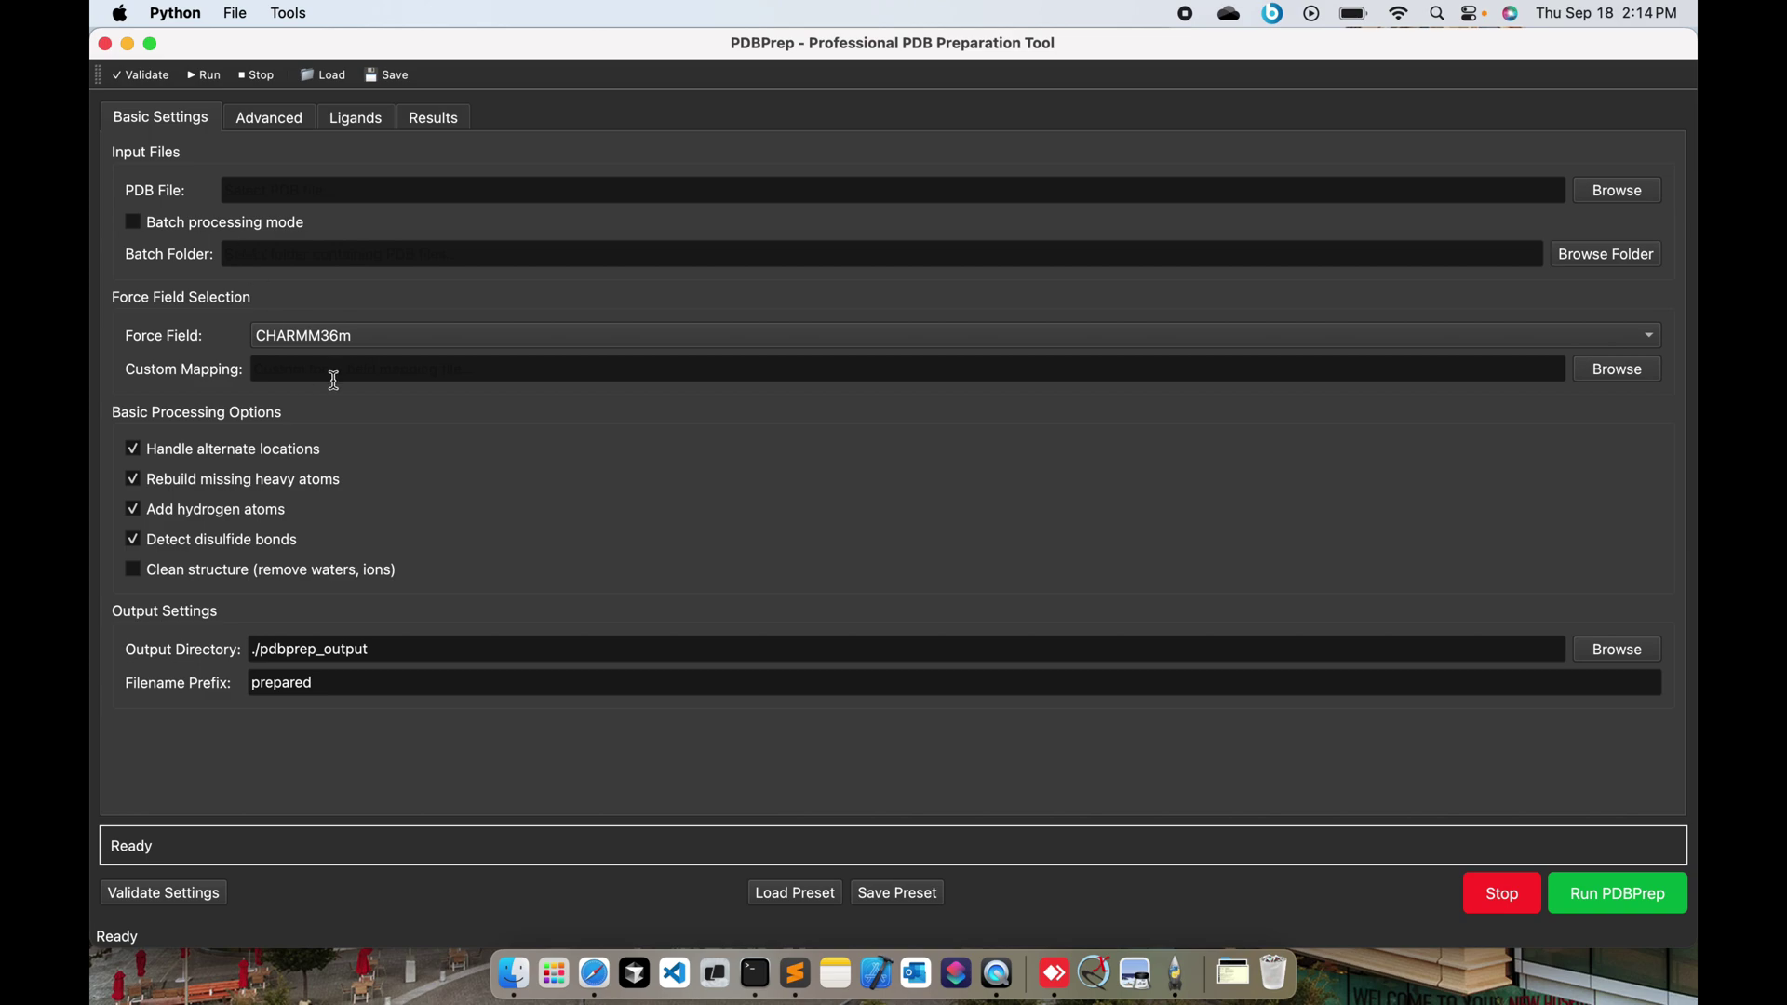
pyautogui.click(383, 338)
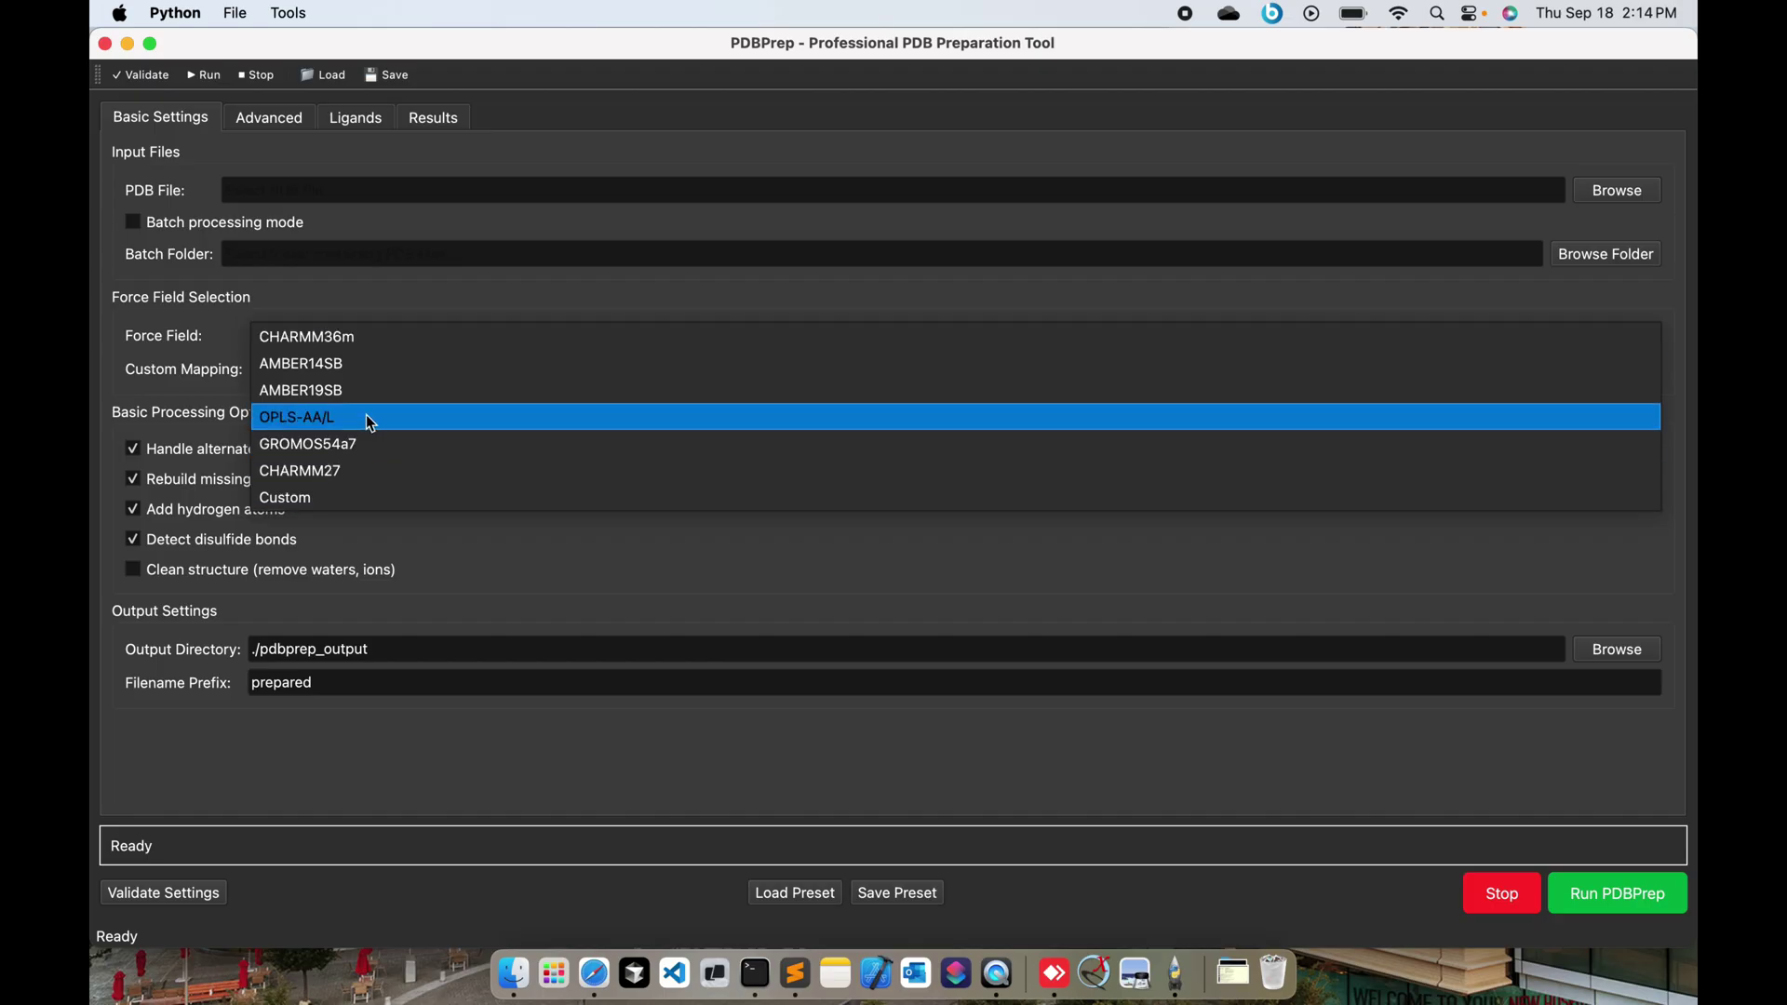
pyautogui.click(405, 339)
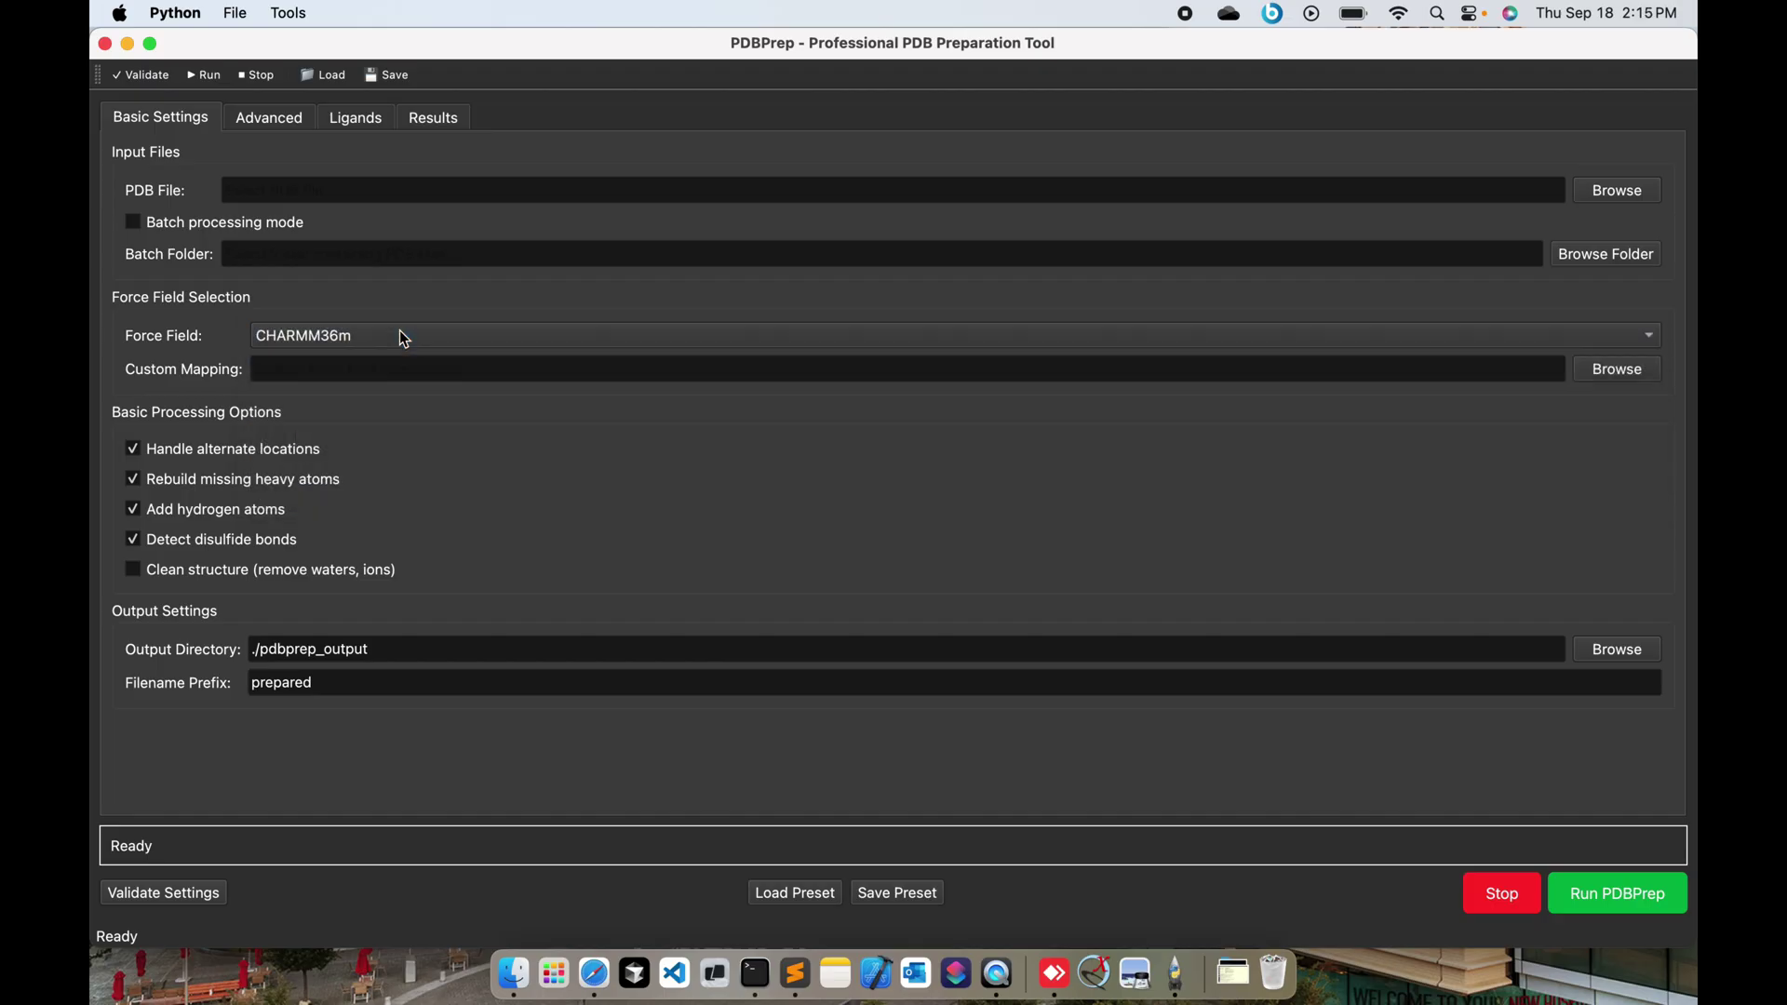
pyautogui.click(338, 363)
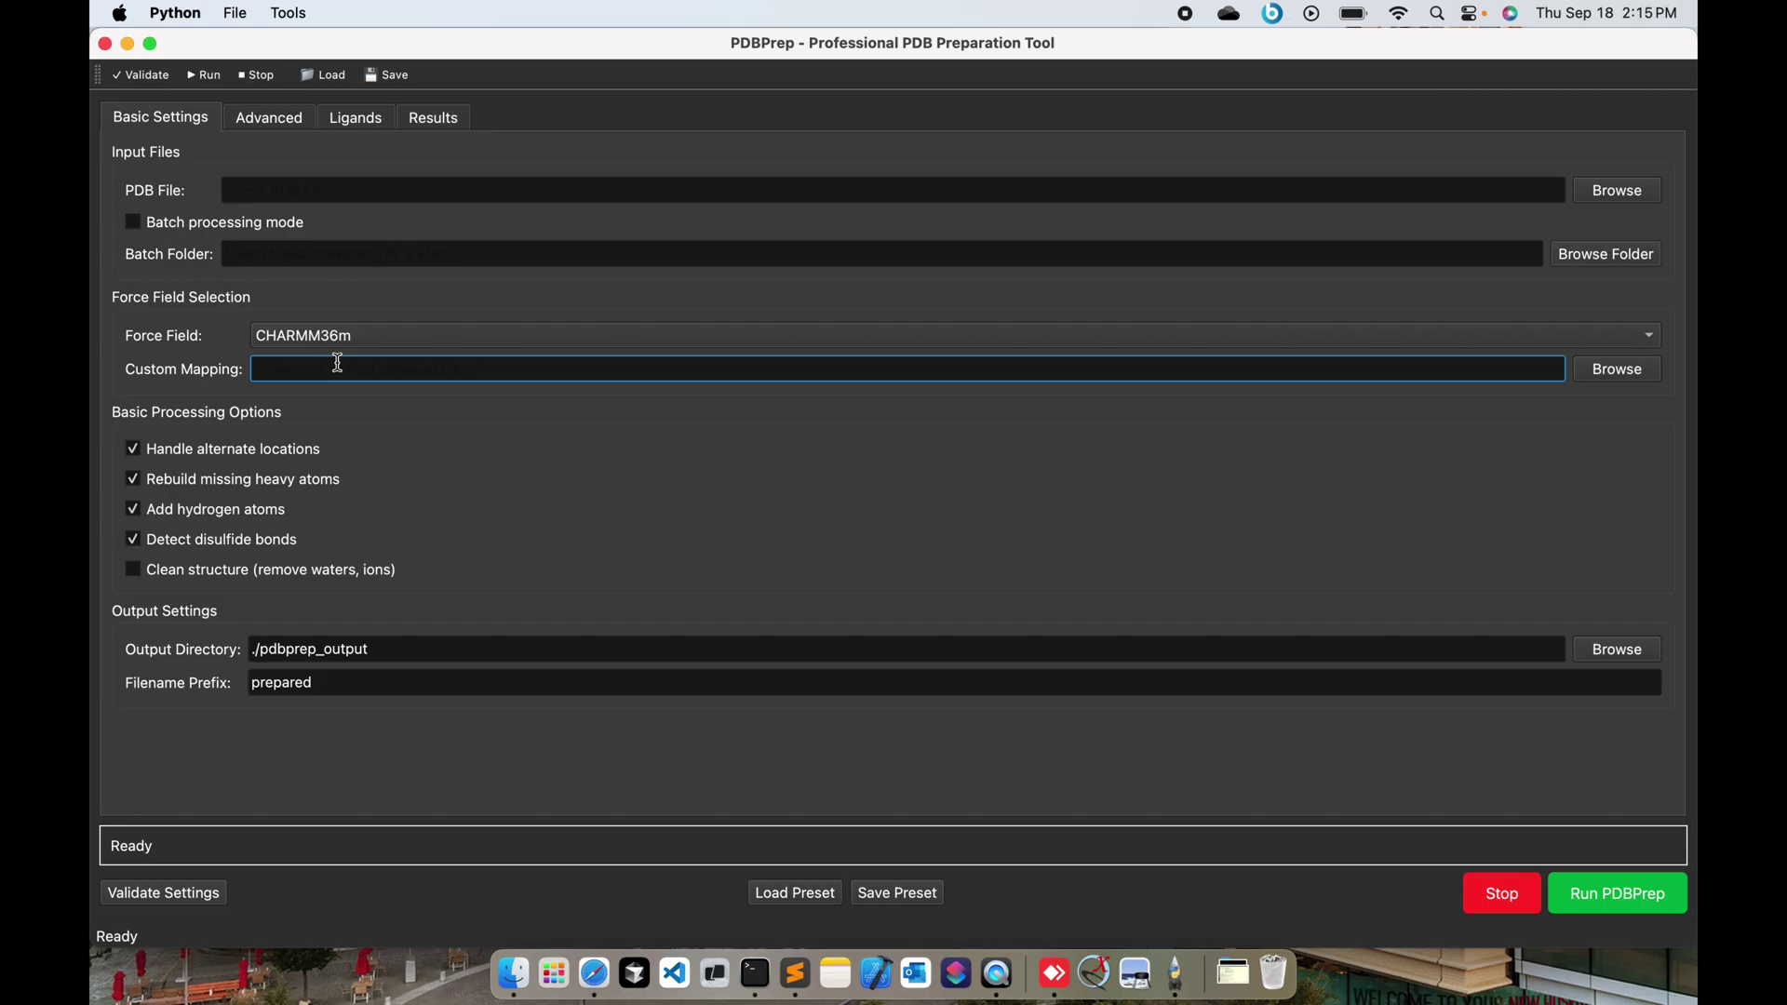
pyautogui.click(132, 570)
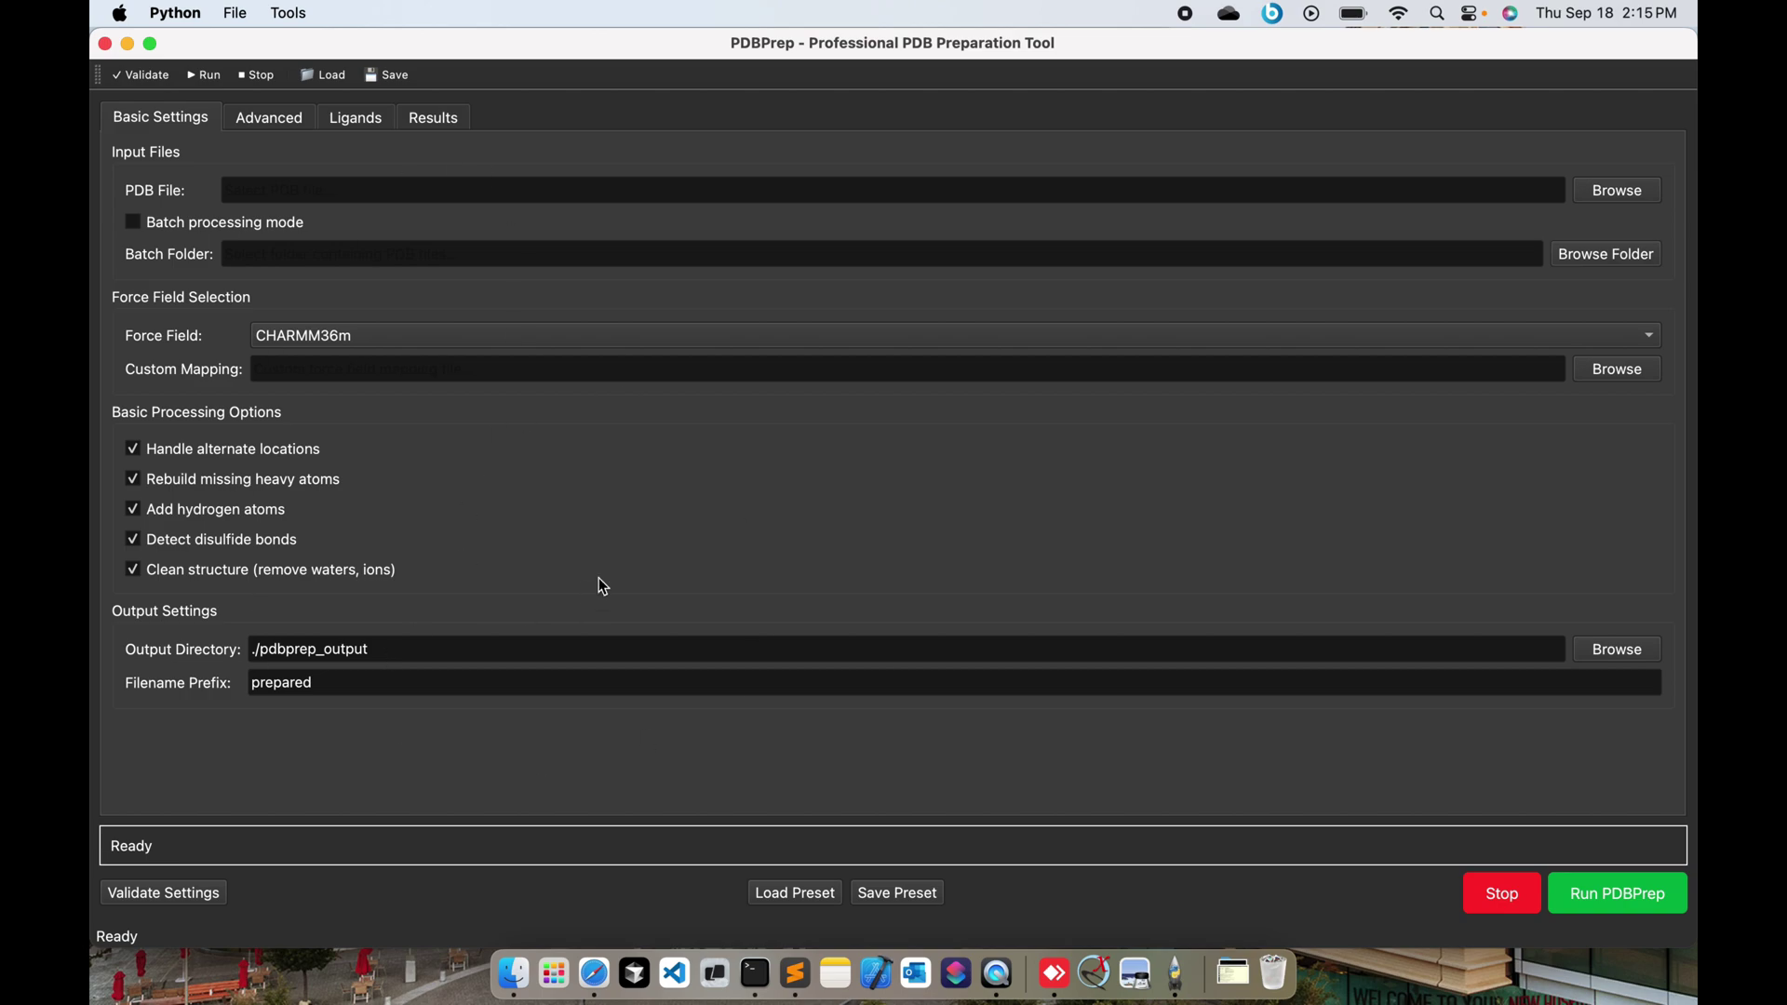
# - On the Advanced tab, review Advanced Protonation Settings, leave histidine on Auto, and cancel
pyautogui.click(279, 129)
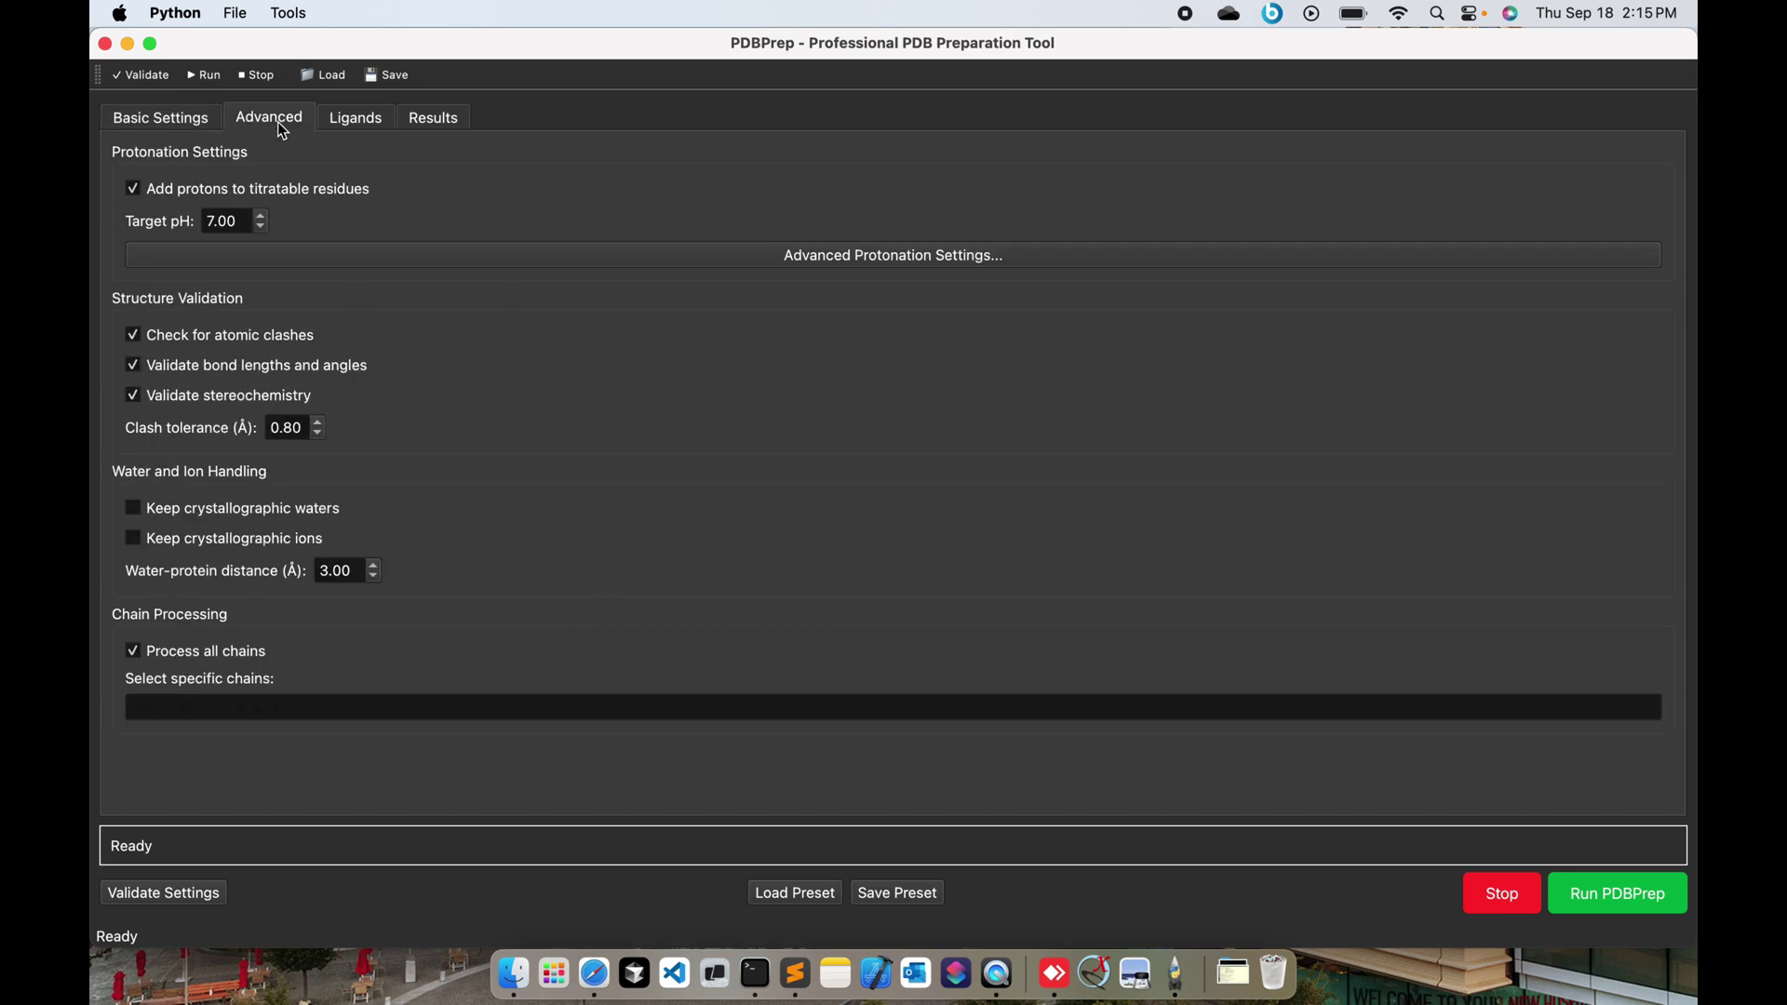
pyautogui.click(845, 253)
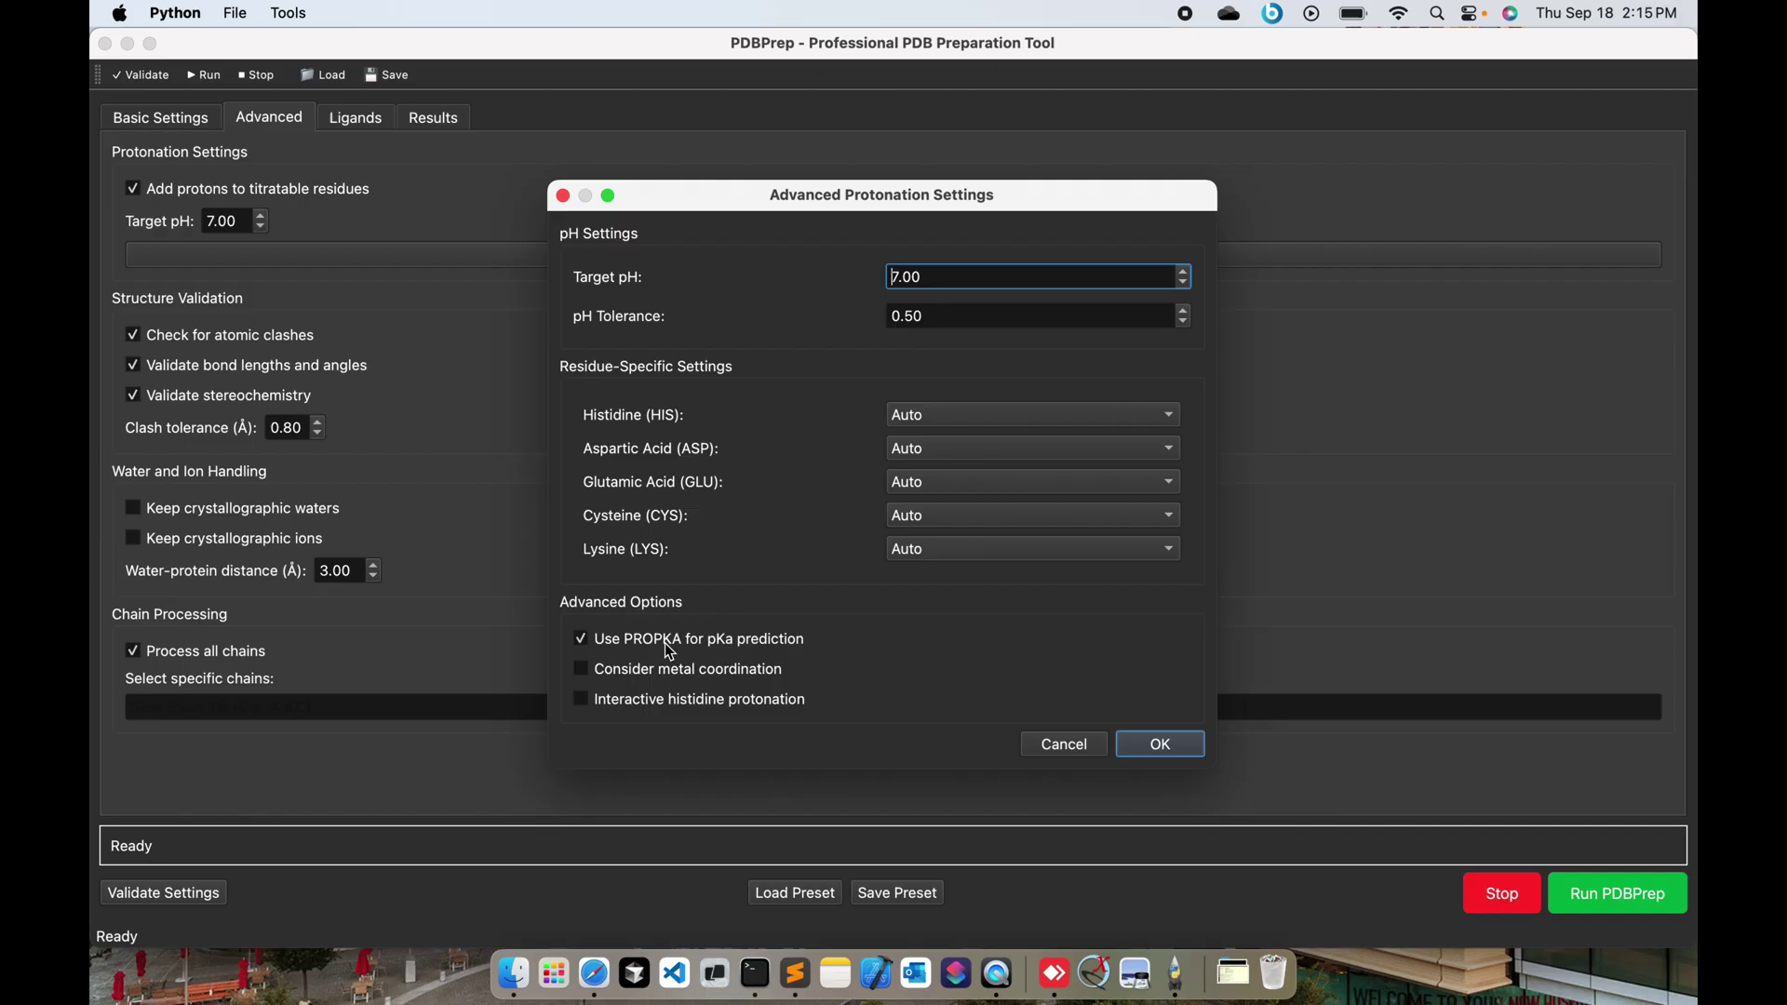
pyautogui.click(588, 697)
pyautogui.click(595, 677)
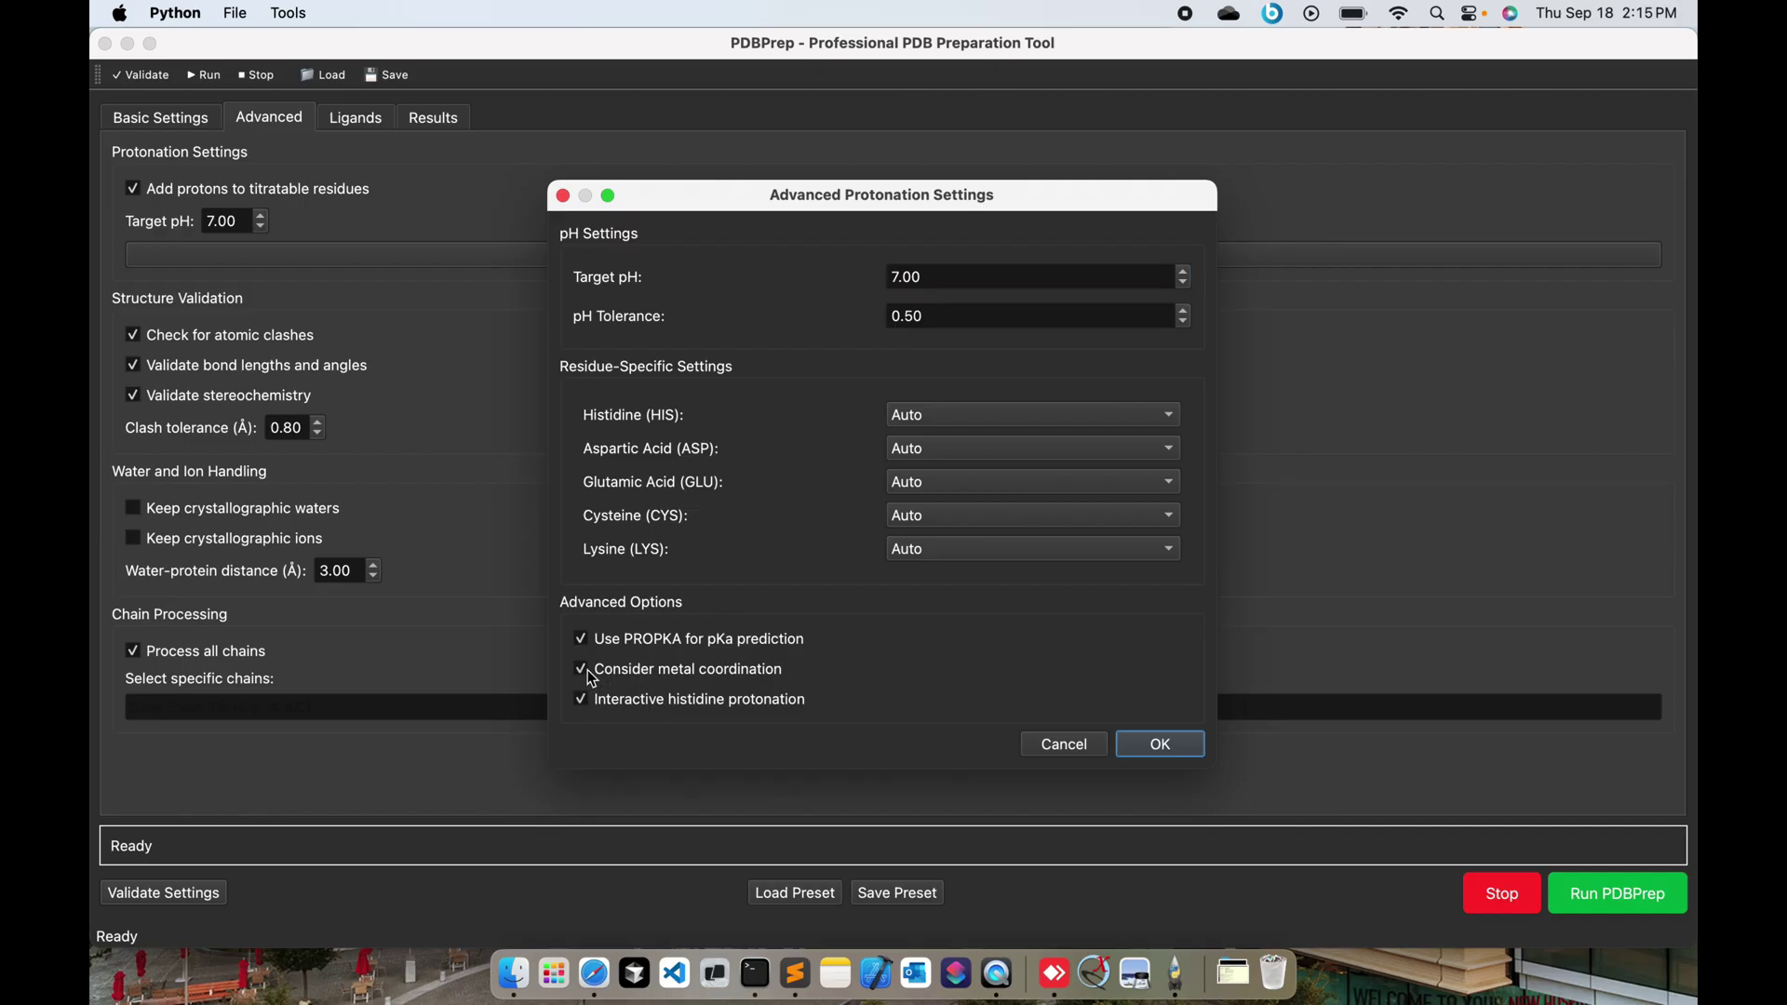
pyautogui.click(595, 677)
pyautogui.click(1026, 418)
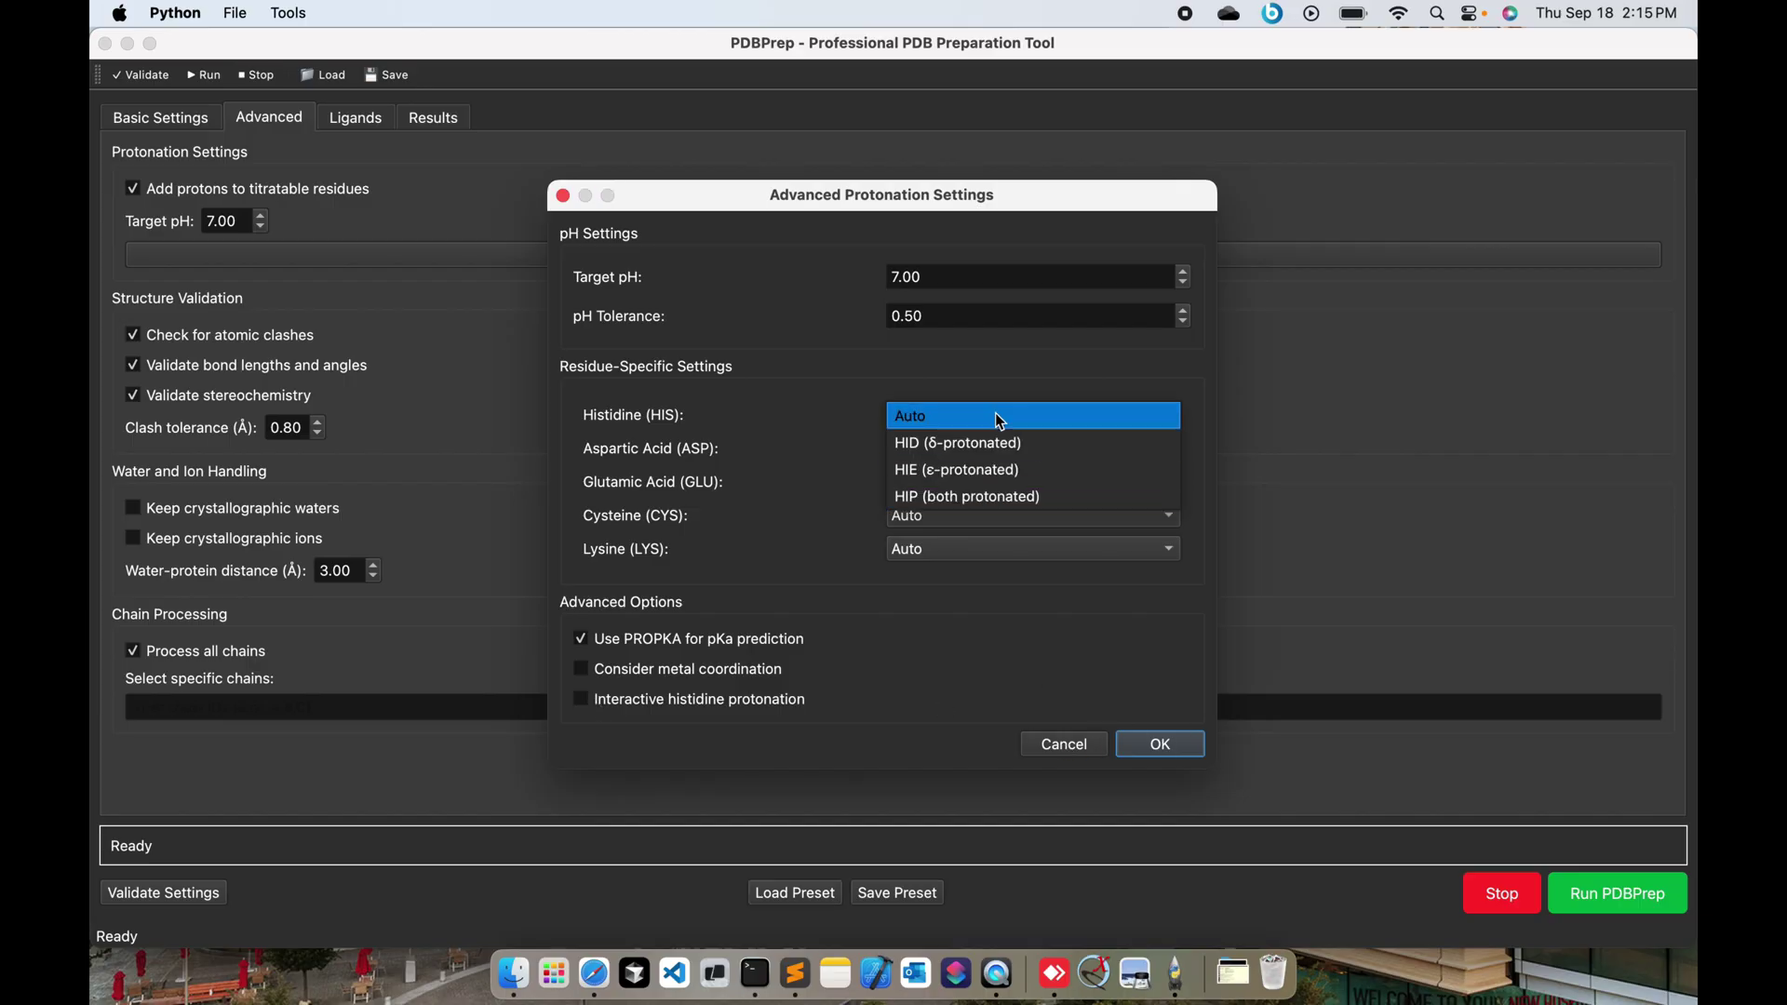
pyautogui.click(1003, 419)
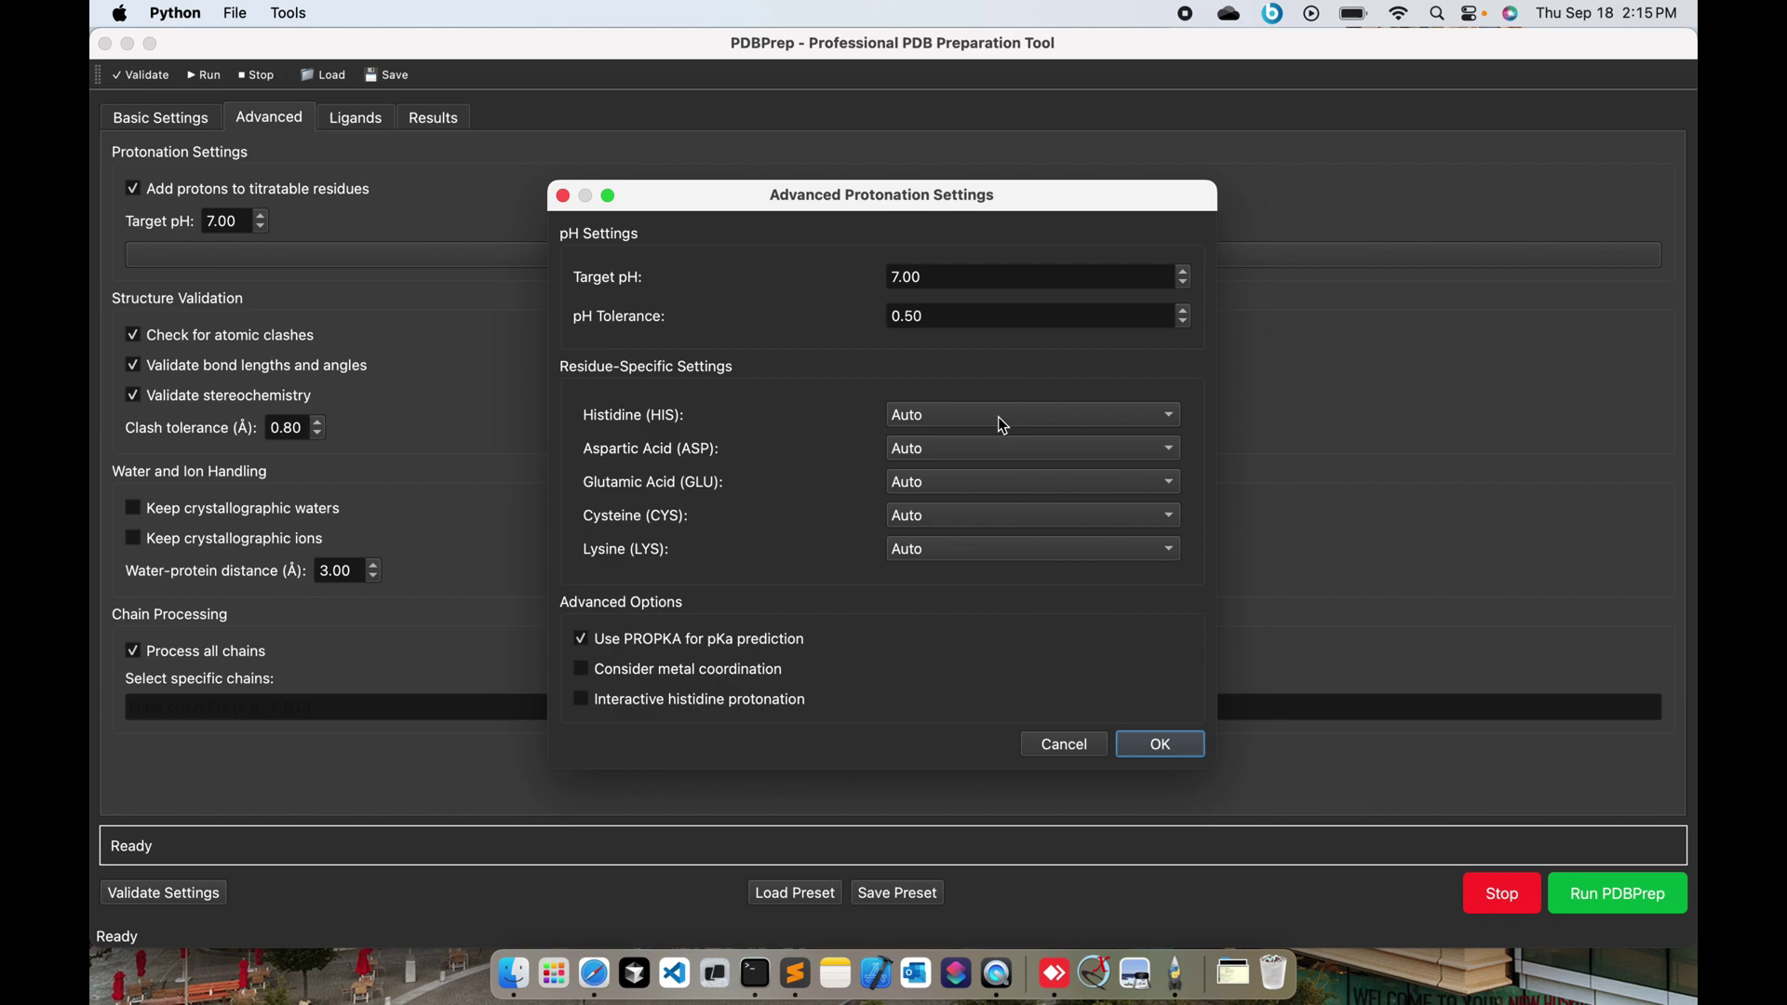
pyautogui.click(1065, 745)
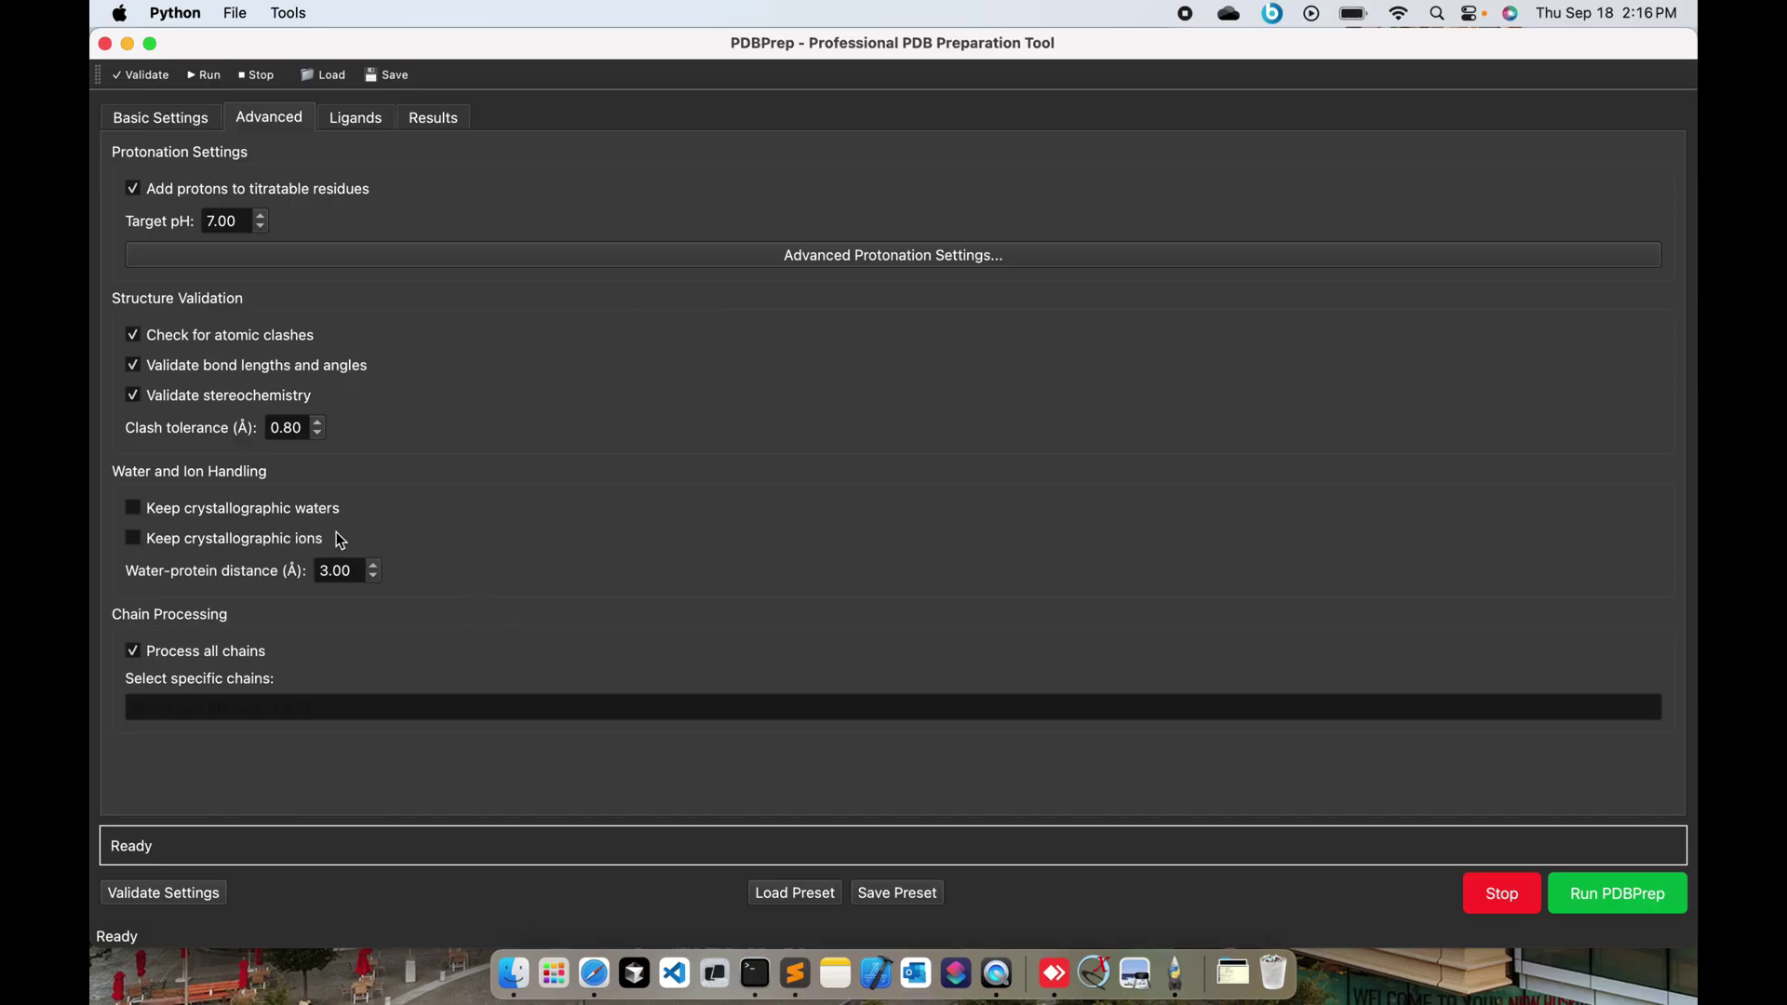
# - Review the ligand options, leaving geometry optimization off and GAFF selected, then view Results
pyautogui.click(364, 121)
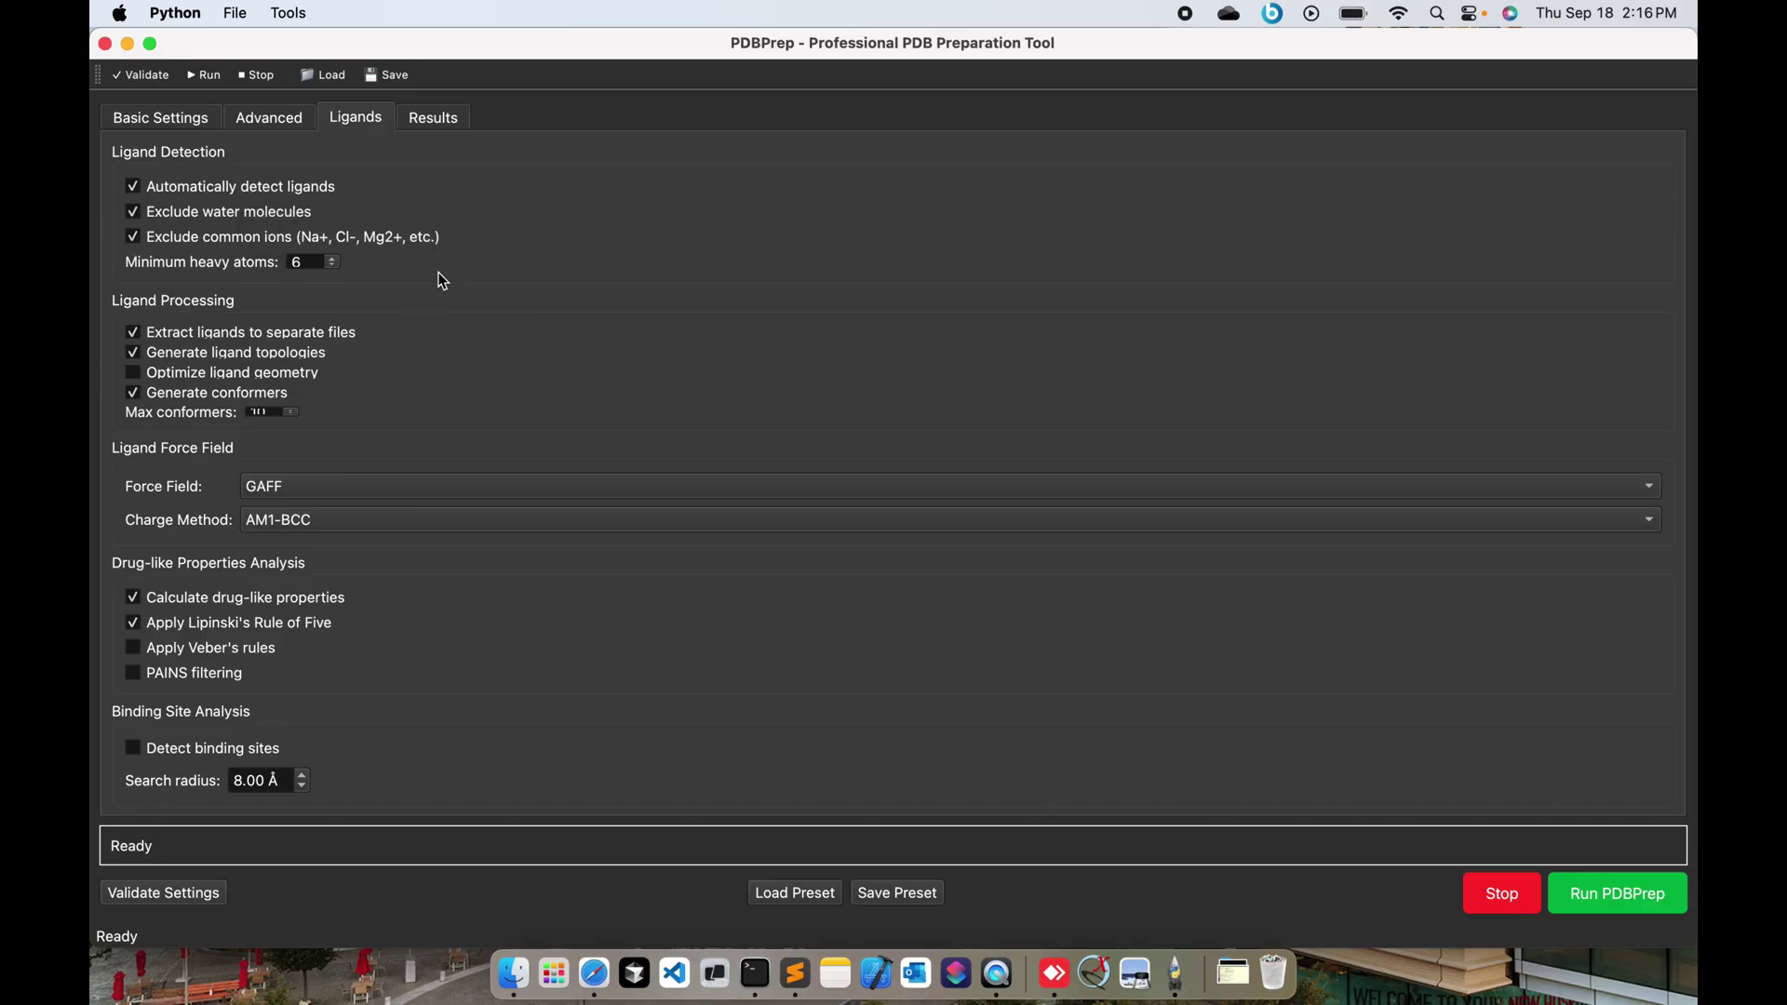
pyautogui.click(135, 375)
pyautogui.click(135, 376)
pyautogui.click(273, 413)
pyautogui.click(344, 493)
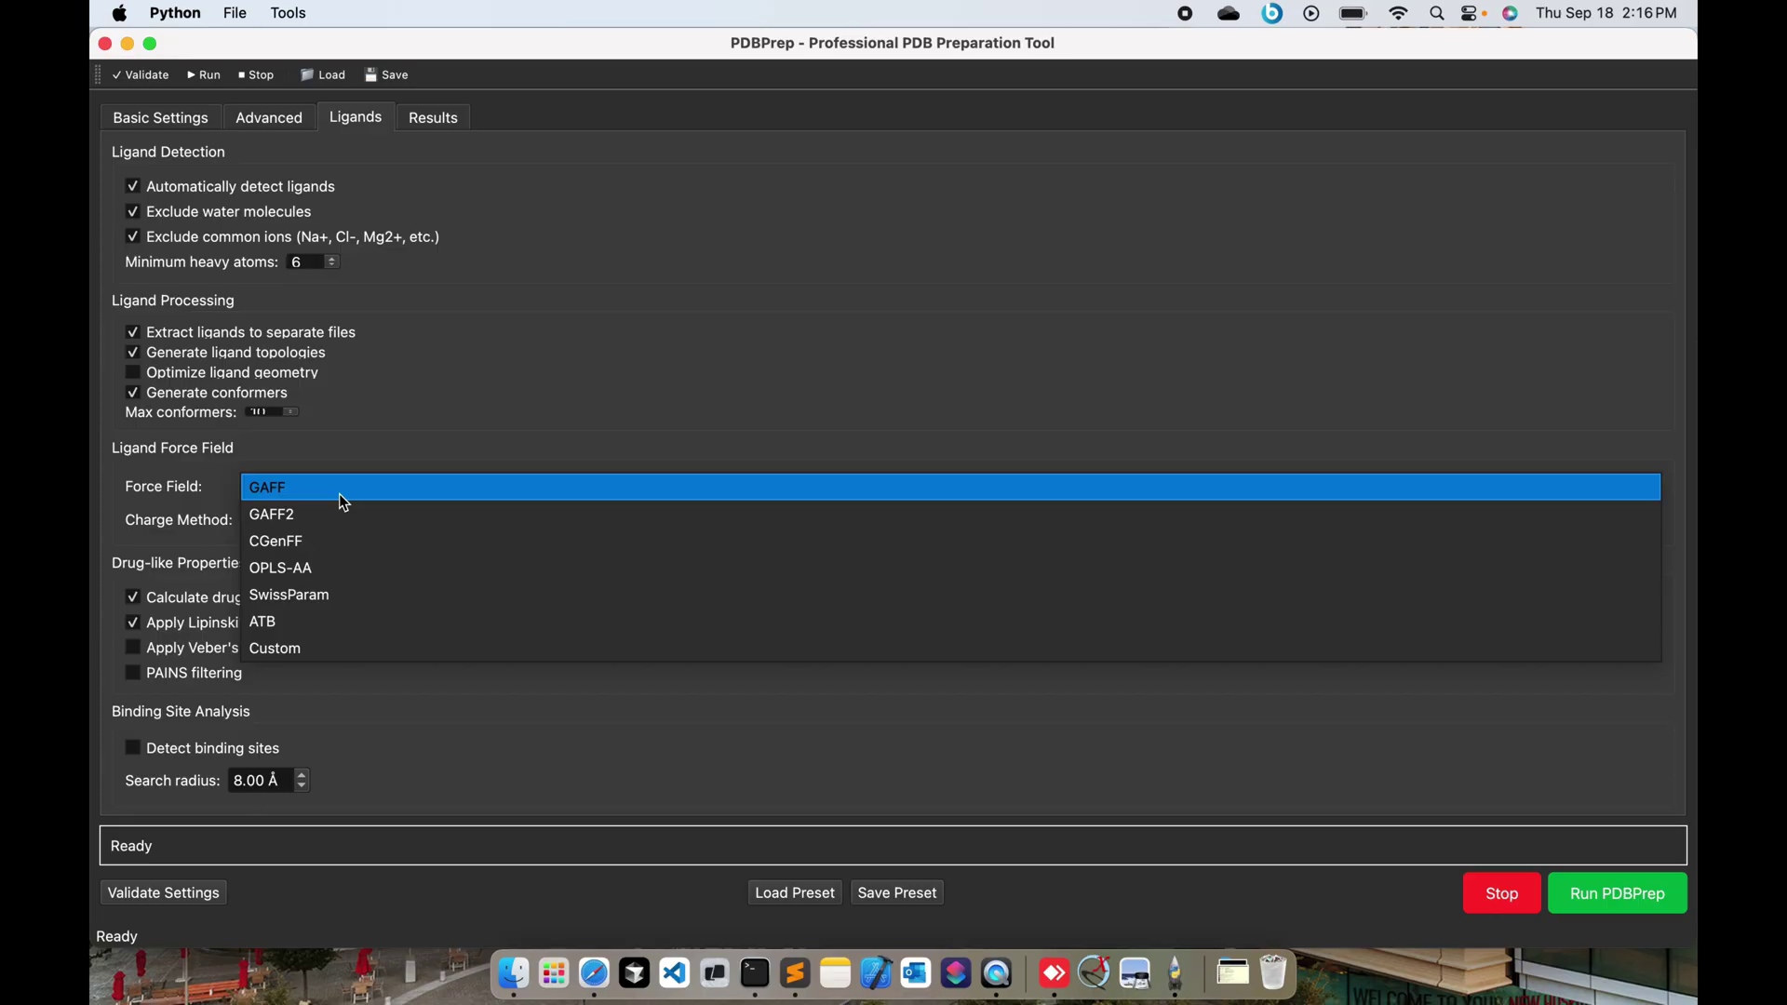
pyautogui.click(383, 420)
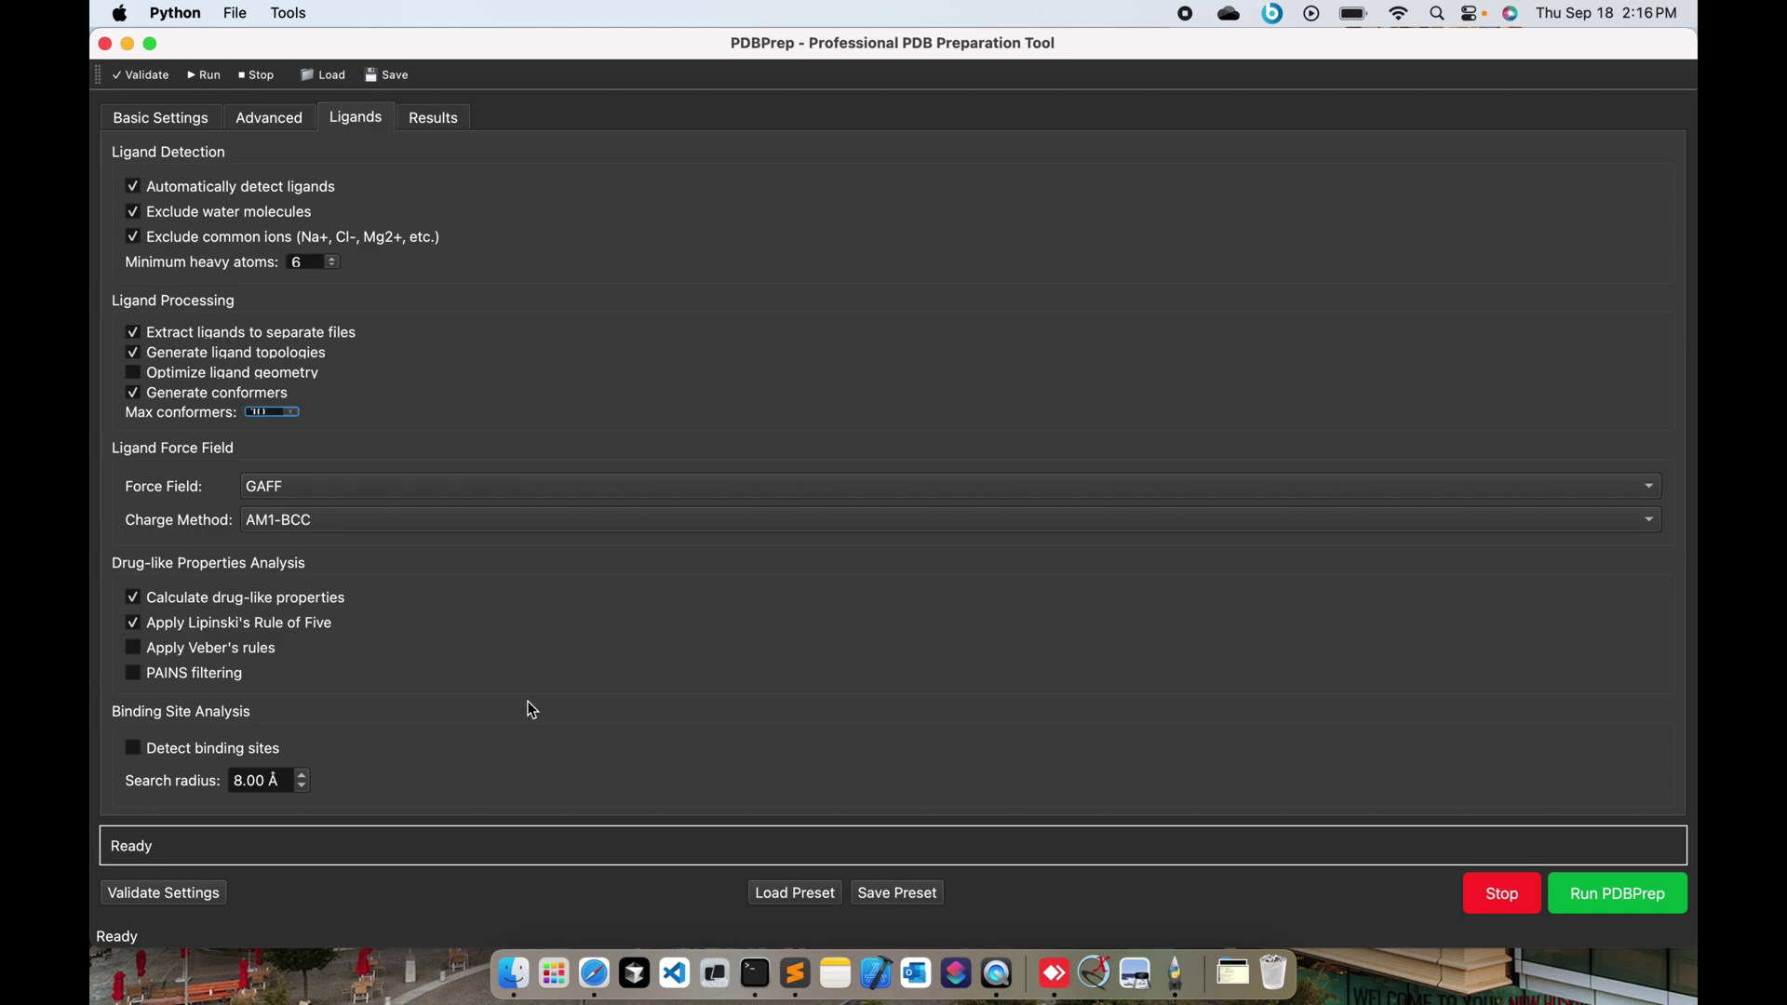
pyautogui.click(442, 121)
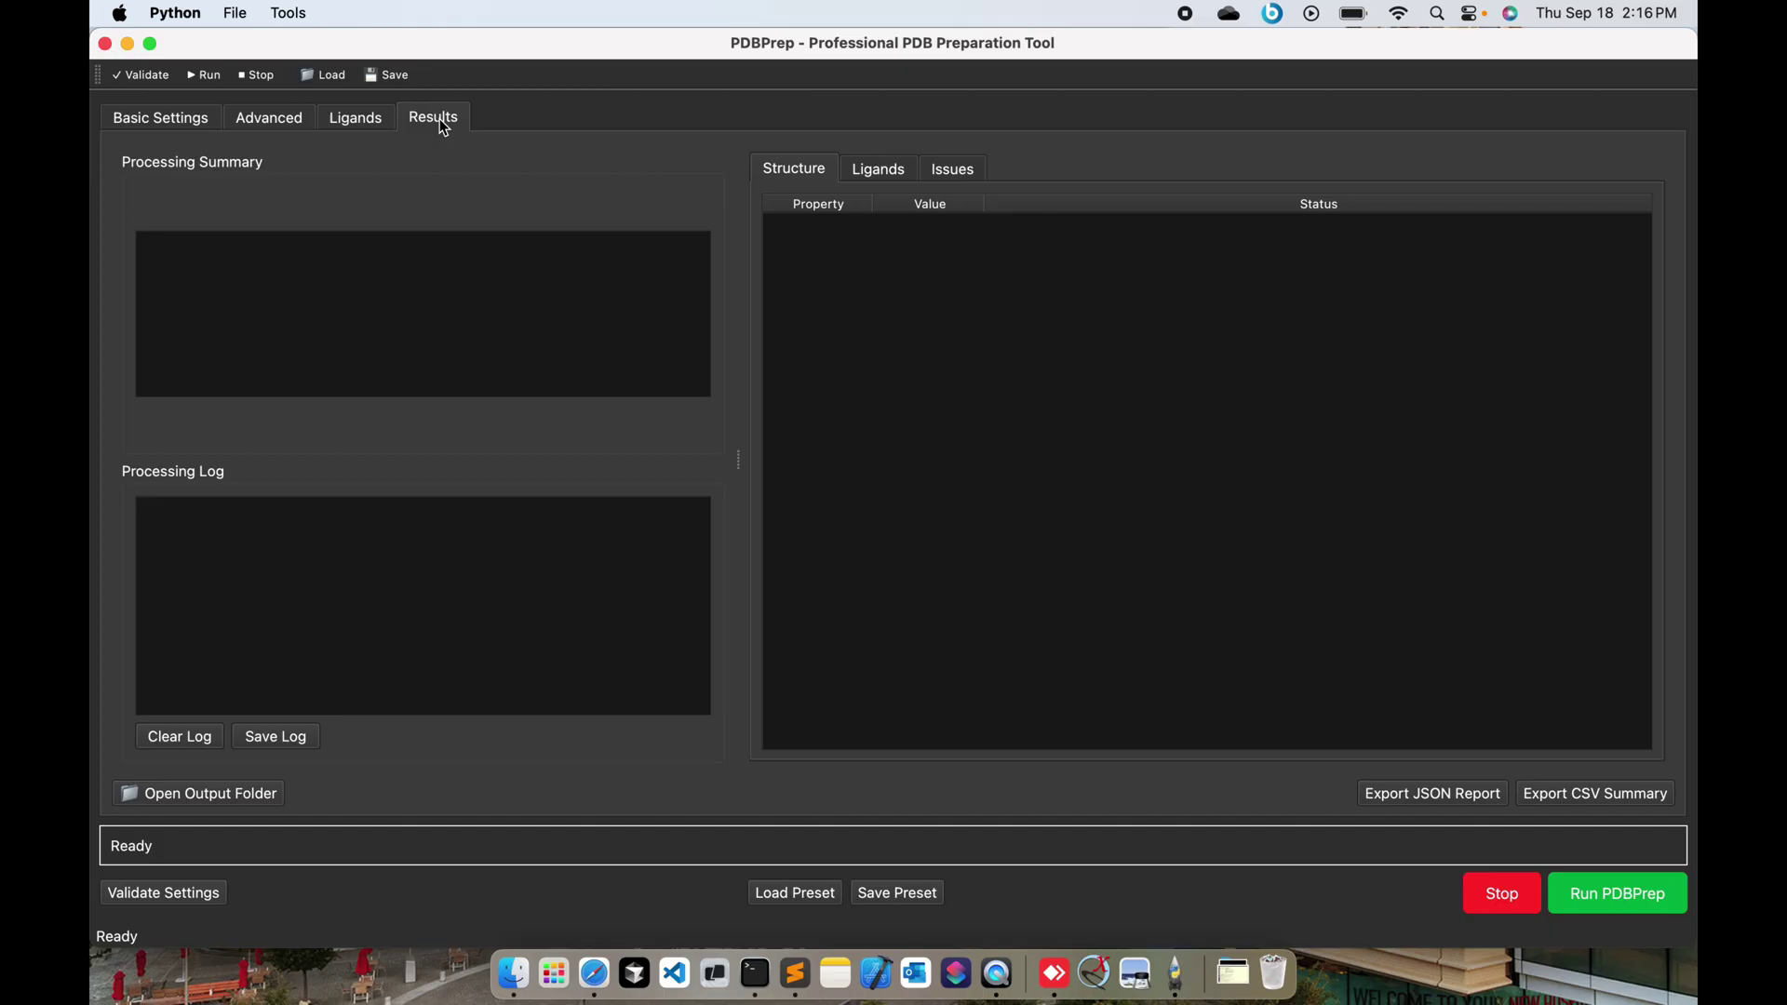
# - Load 6LU7.pdb as the input file and run PDBPrep, accepting the validation message
pyautogui.click(181, 121)
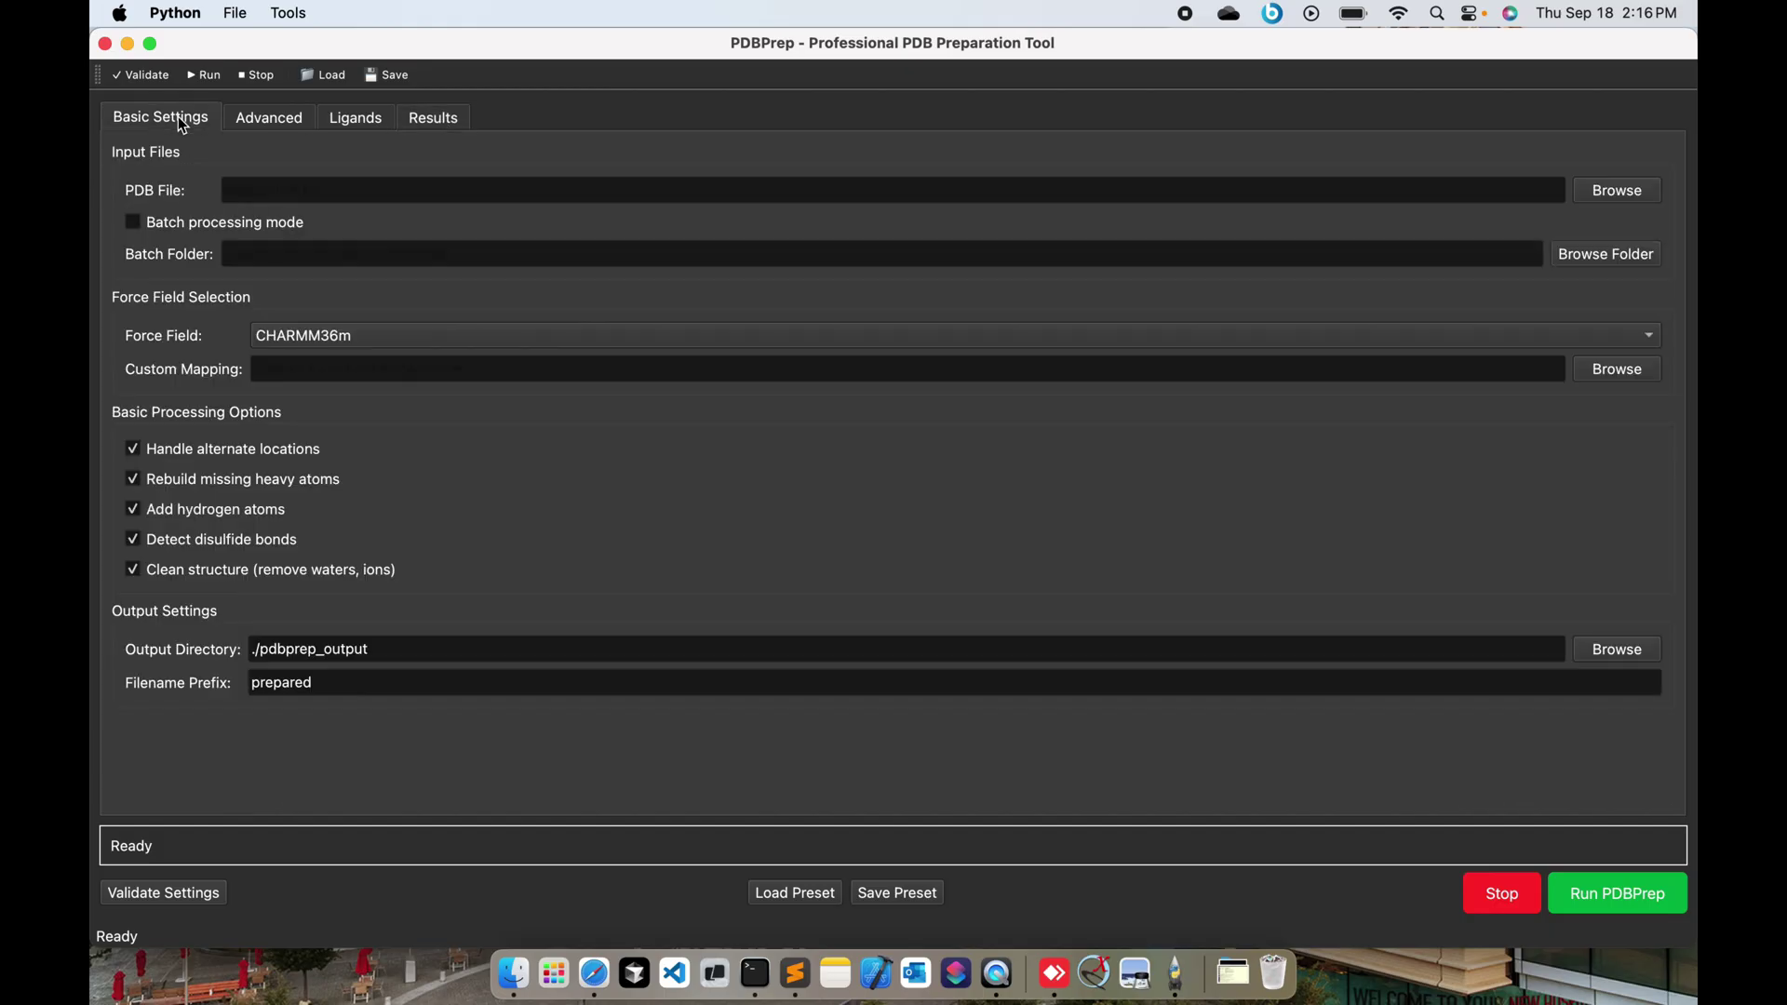
pyautogui.click(1617, 191)
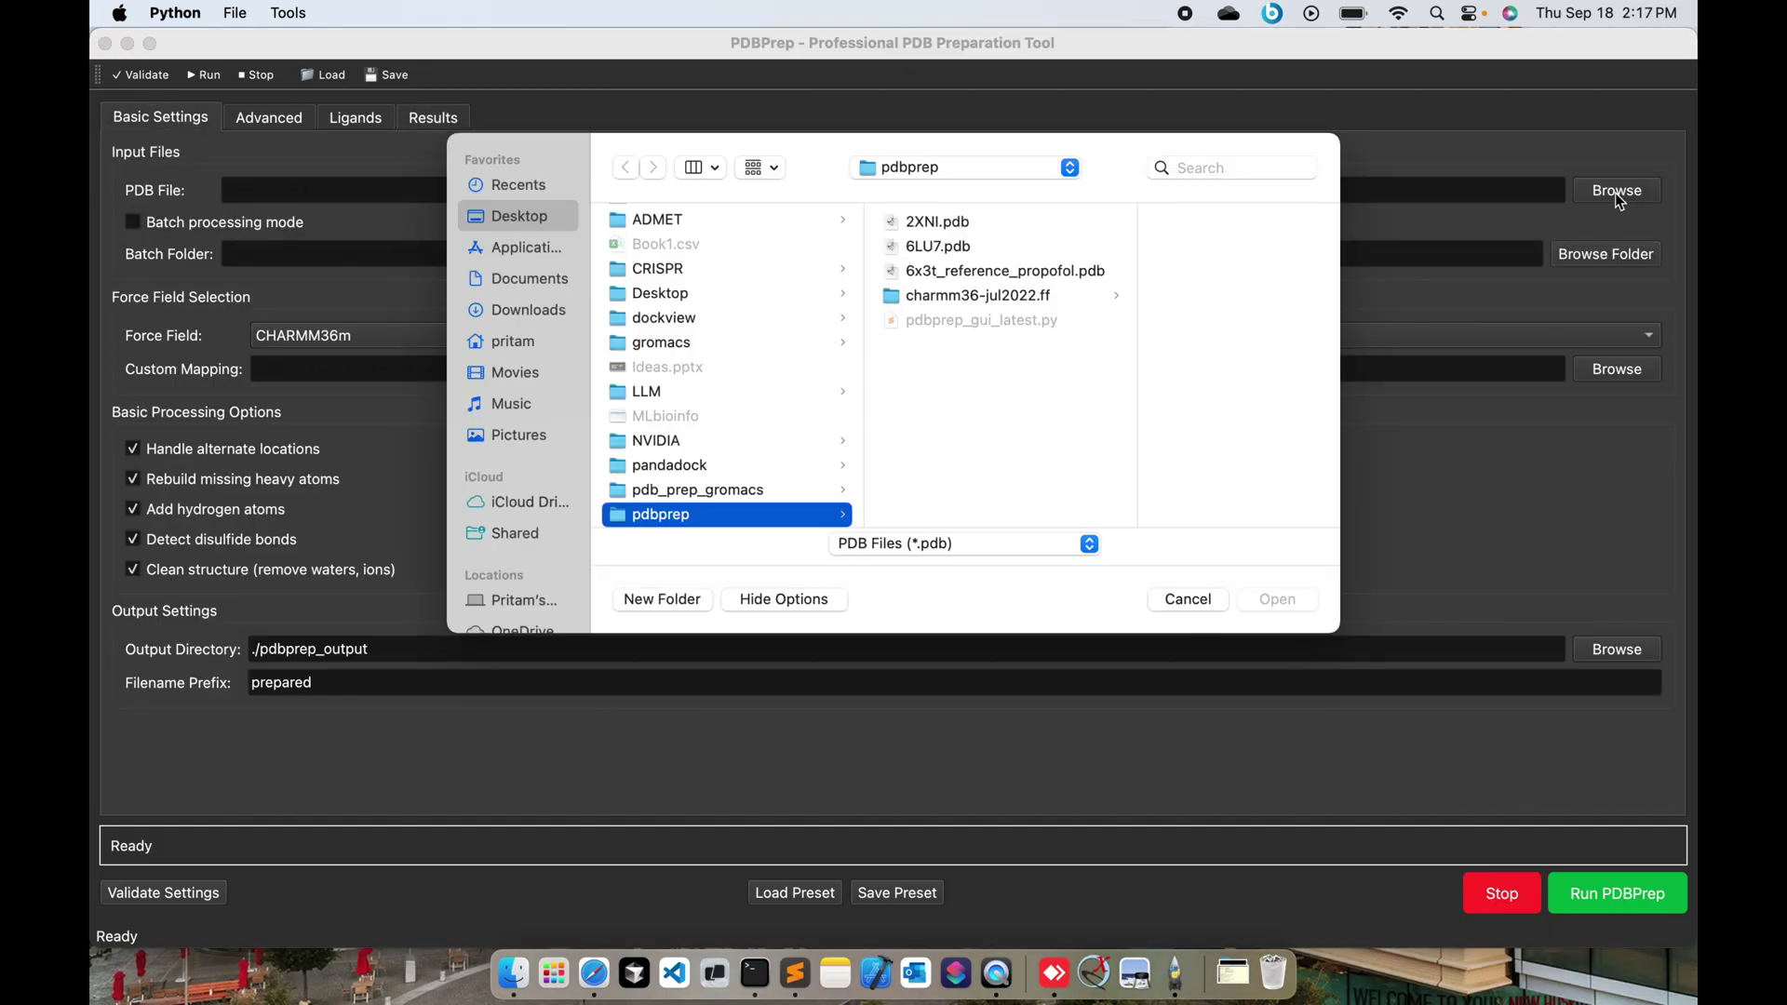
pyautogui.click(959, 250)
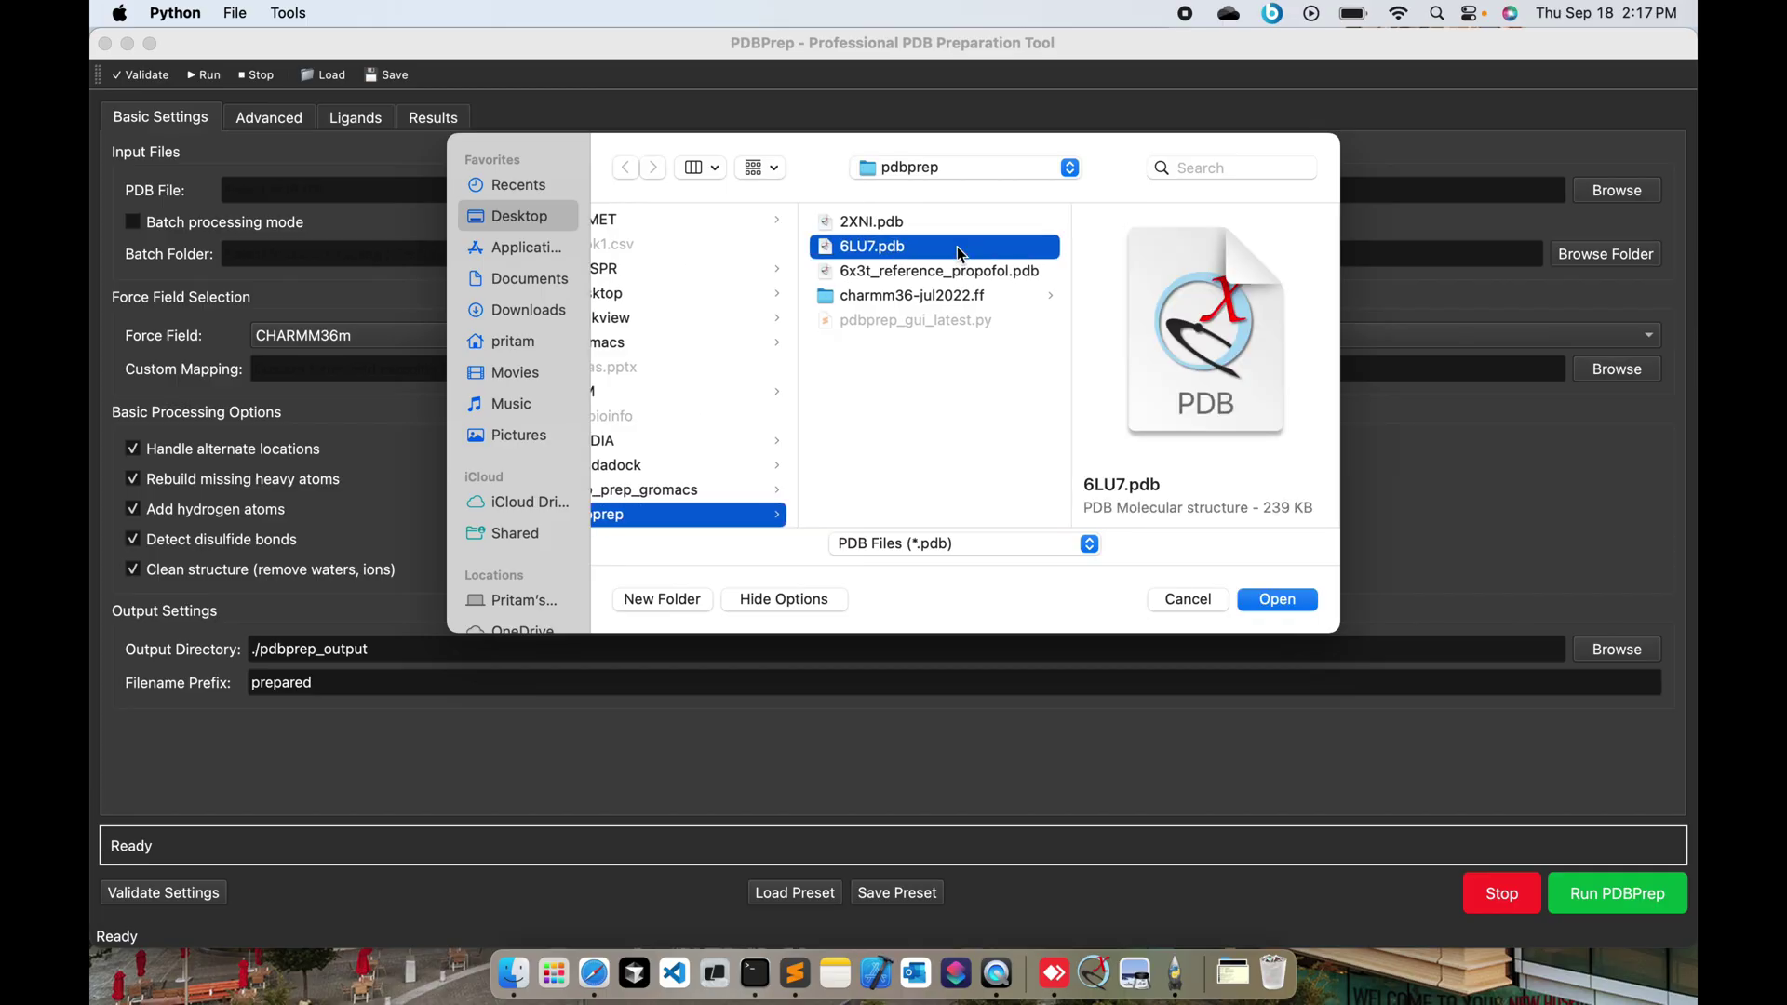
pyautogui.click(1271, 599)
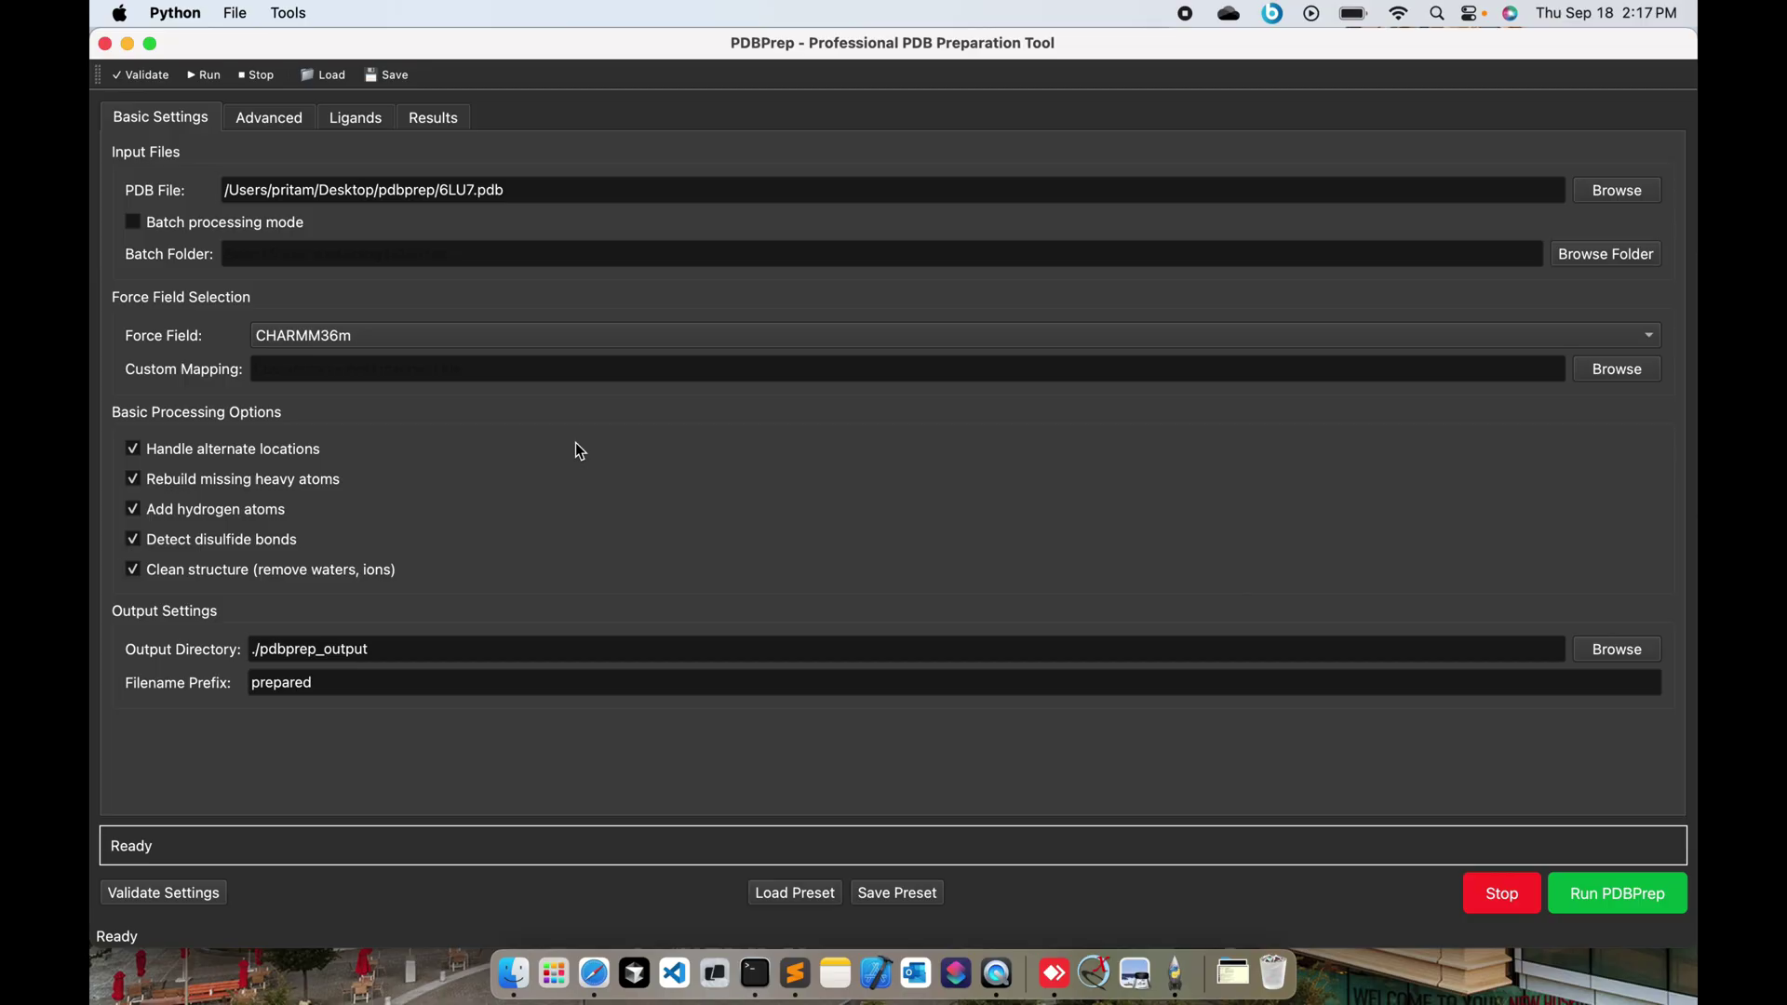
pyautogui.click(1604, 889)
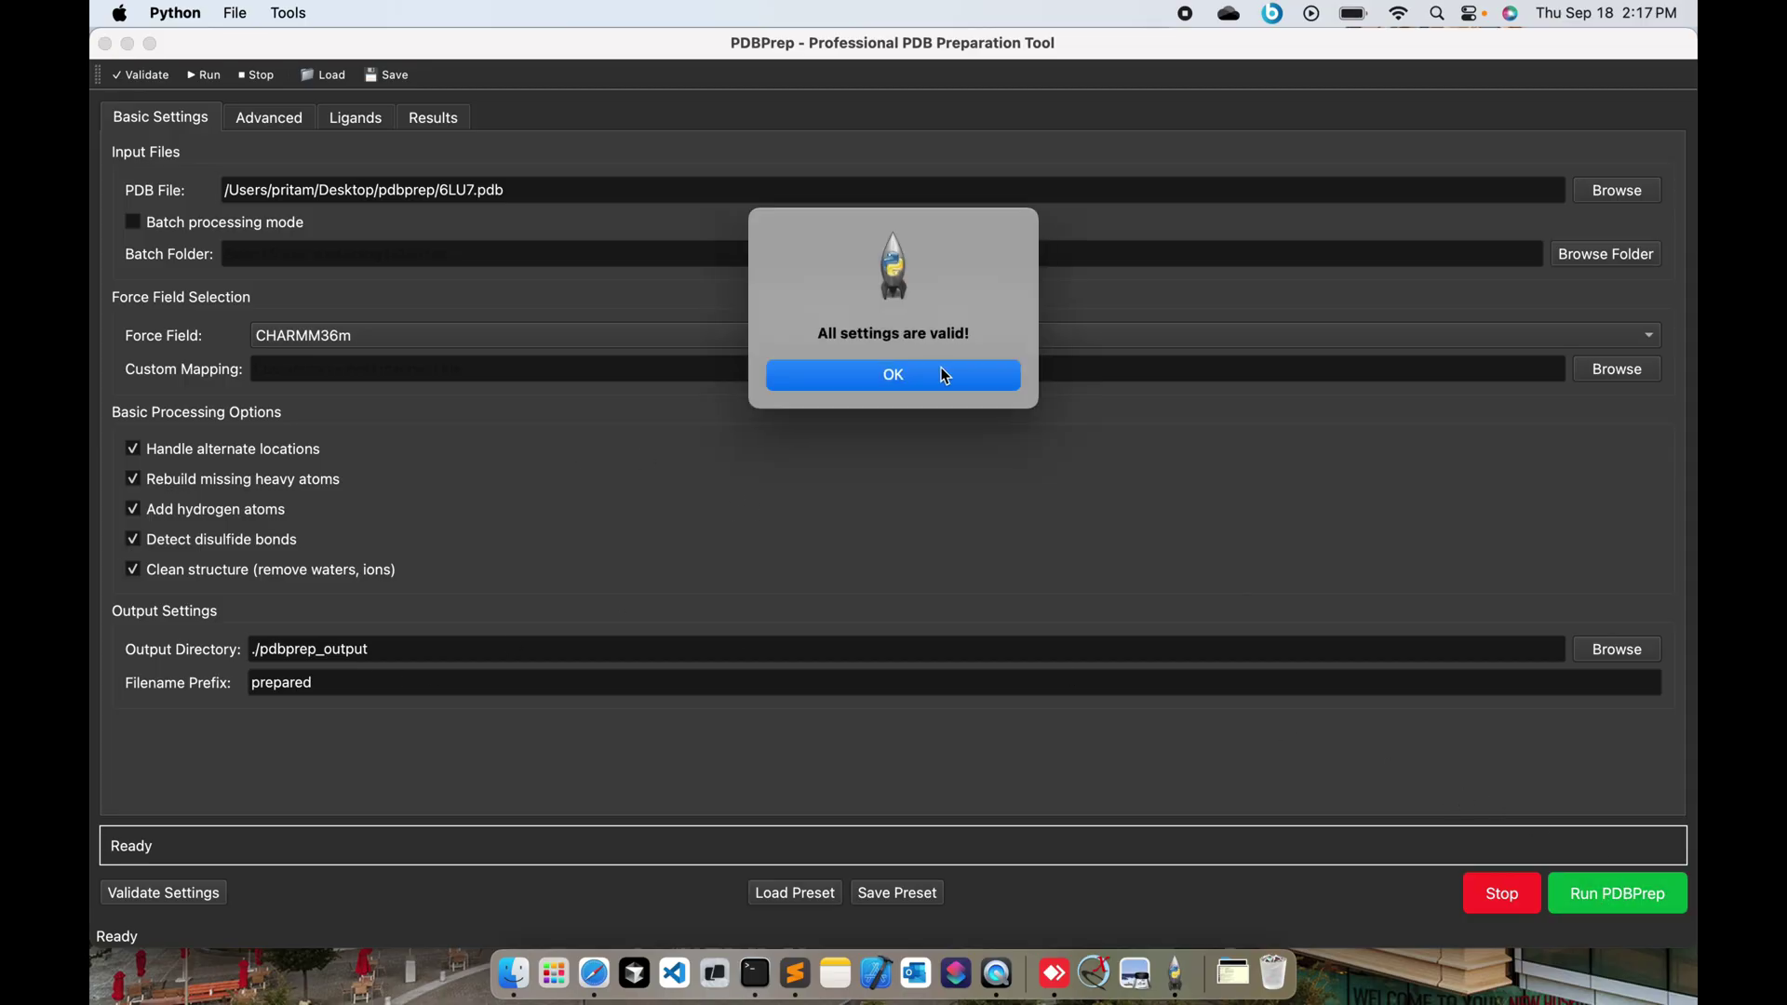
pyautogui.click(943, 375)
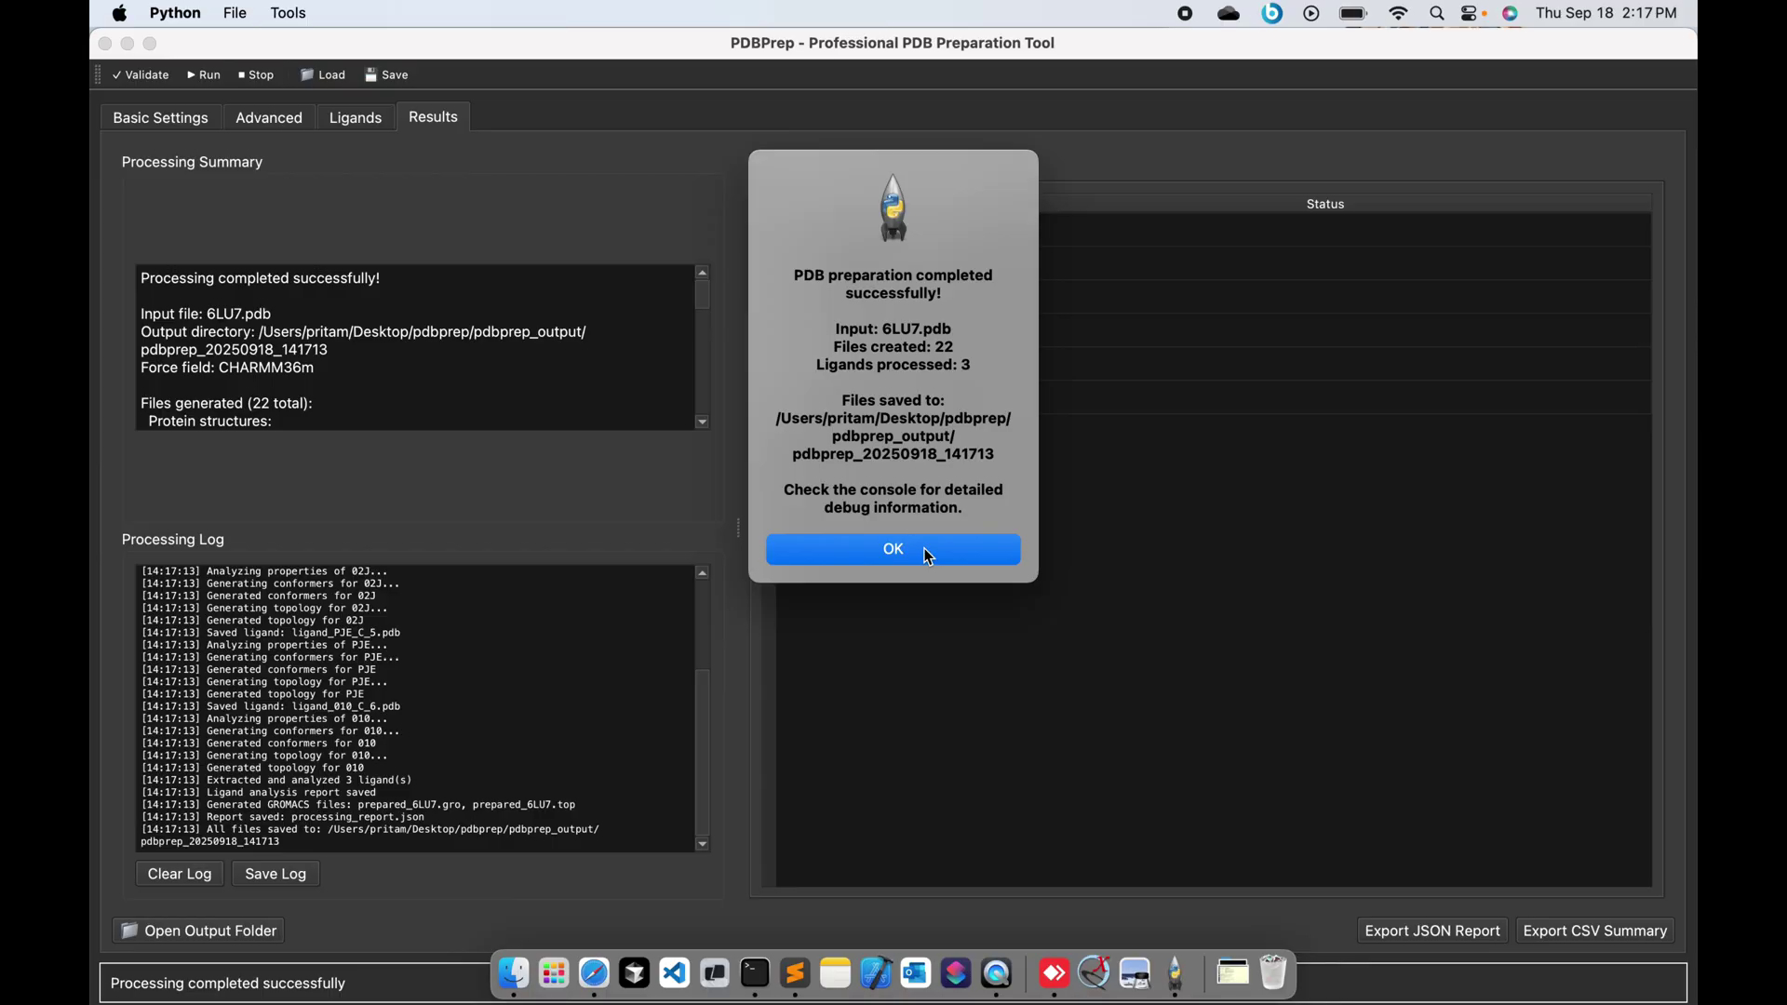
# - Review the 6LU7 ligands table and issue list, return to the structure summary, then bring up Finder
pyautogui.click(928, 556)
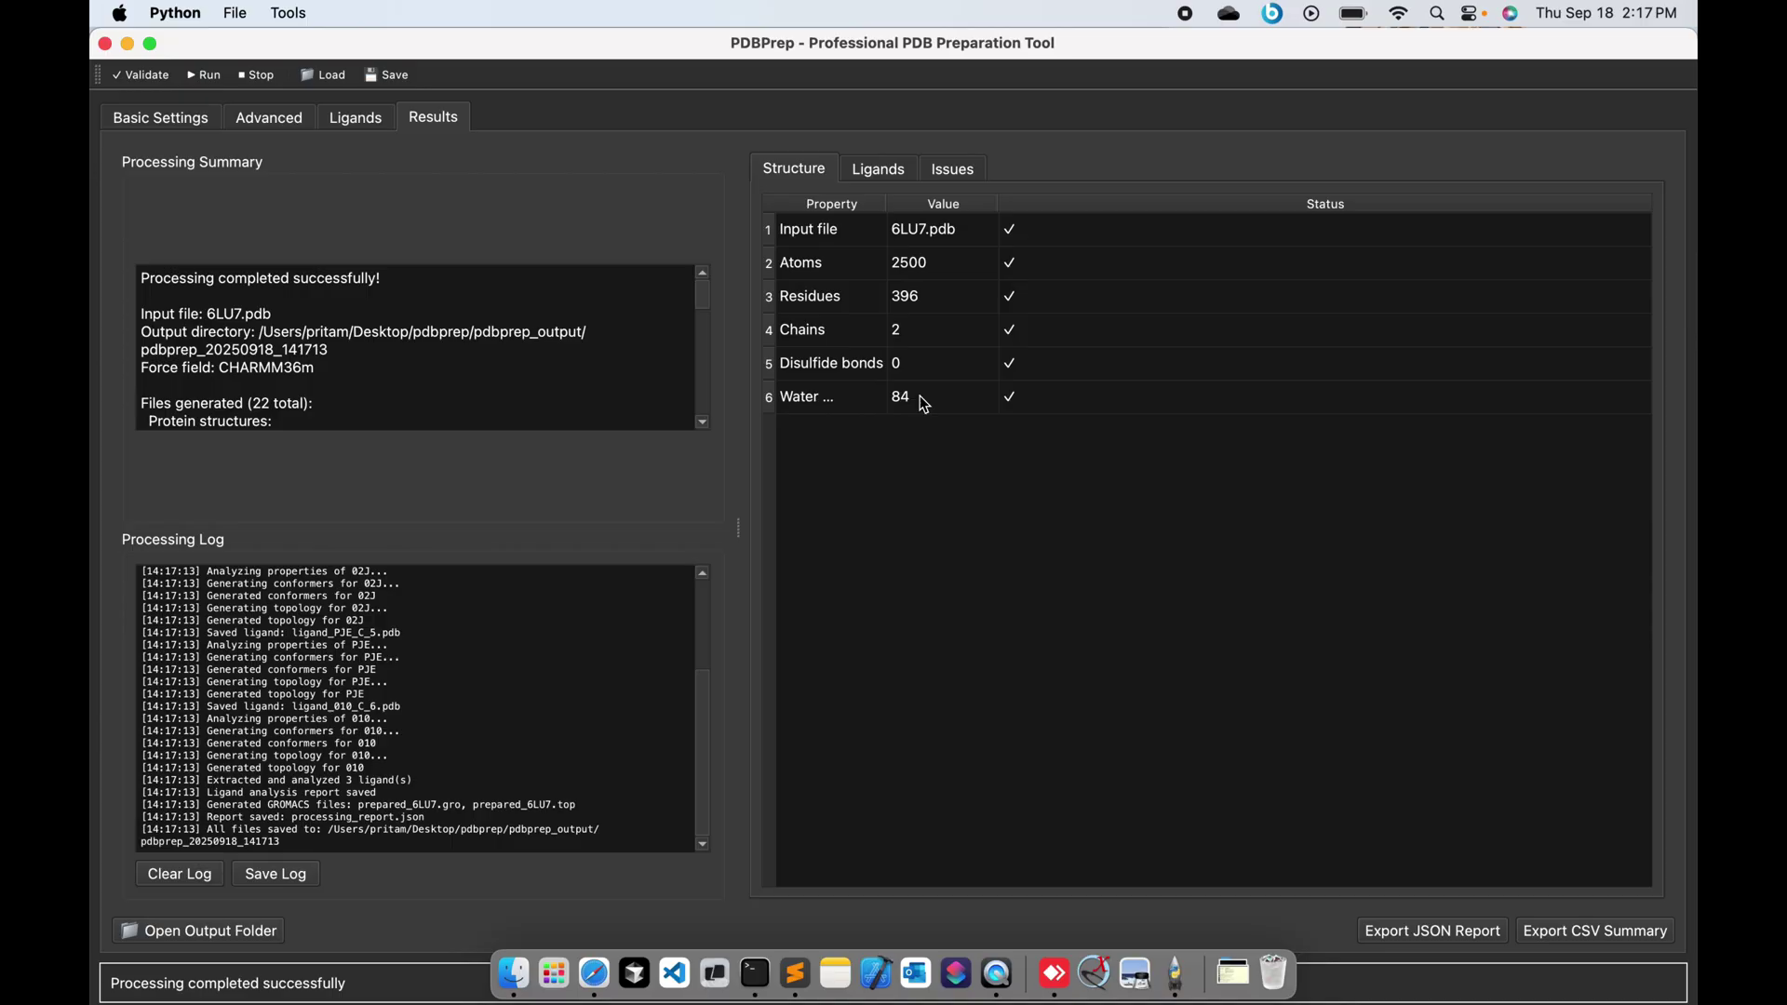
pyautogui.click(879, 169)
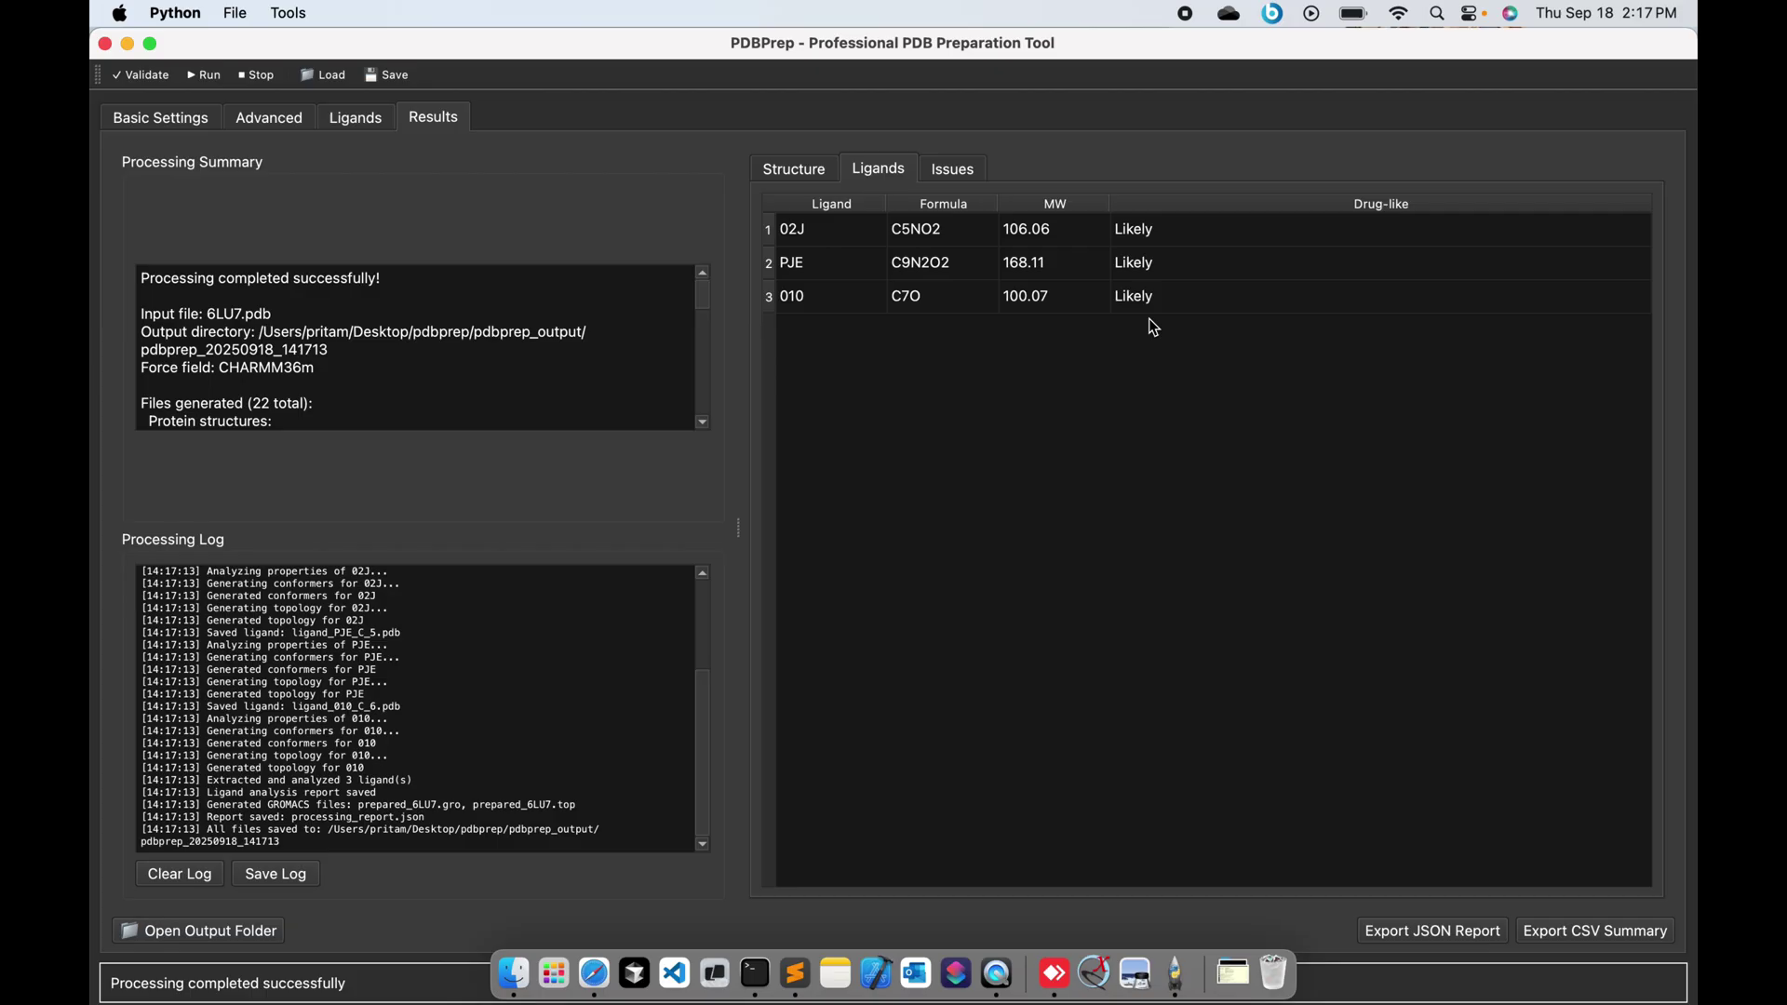
pyautogui.click(955, 171)
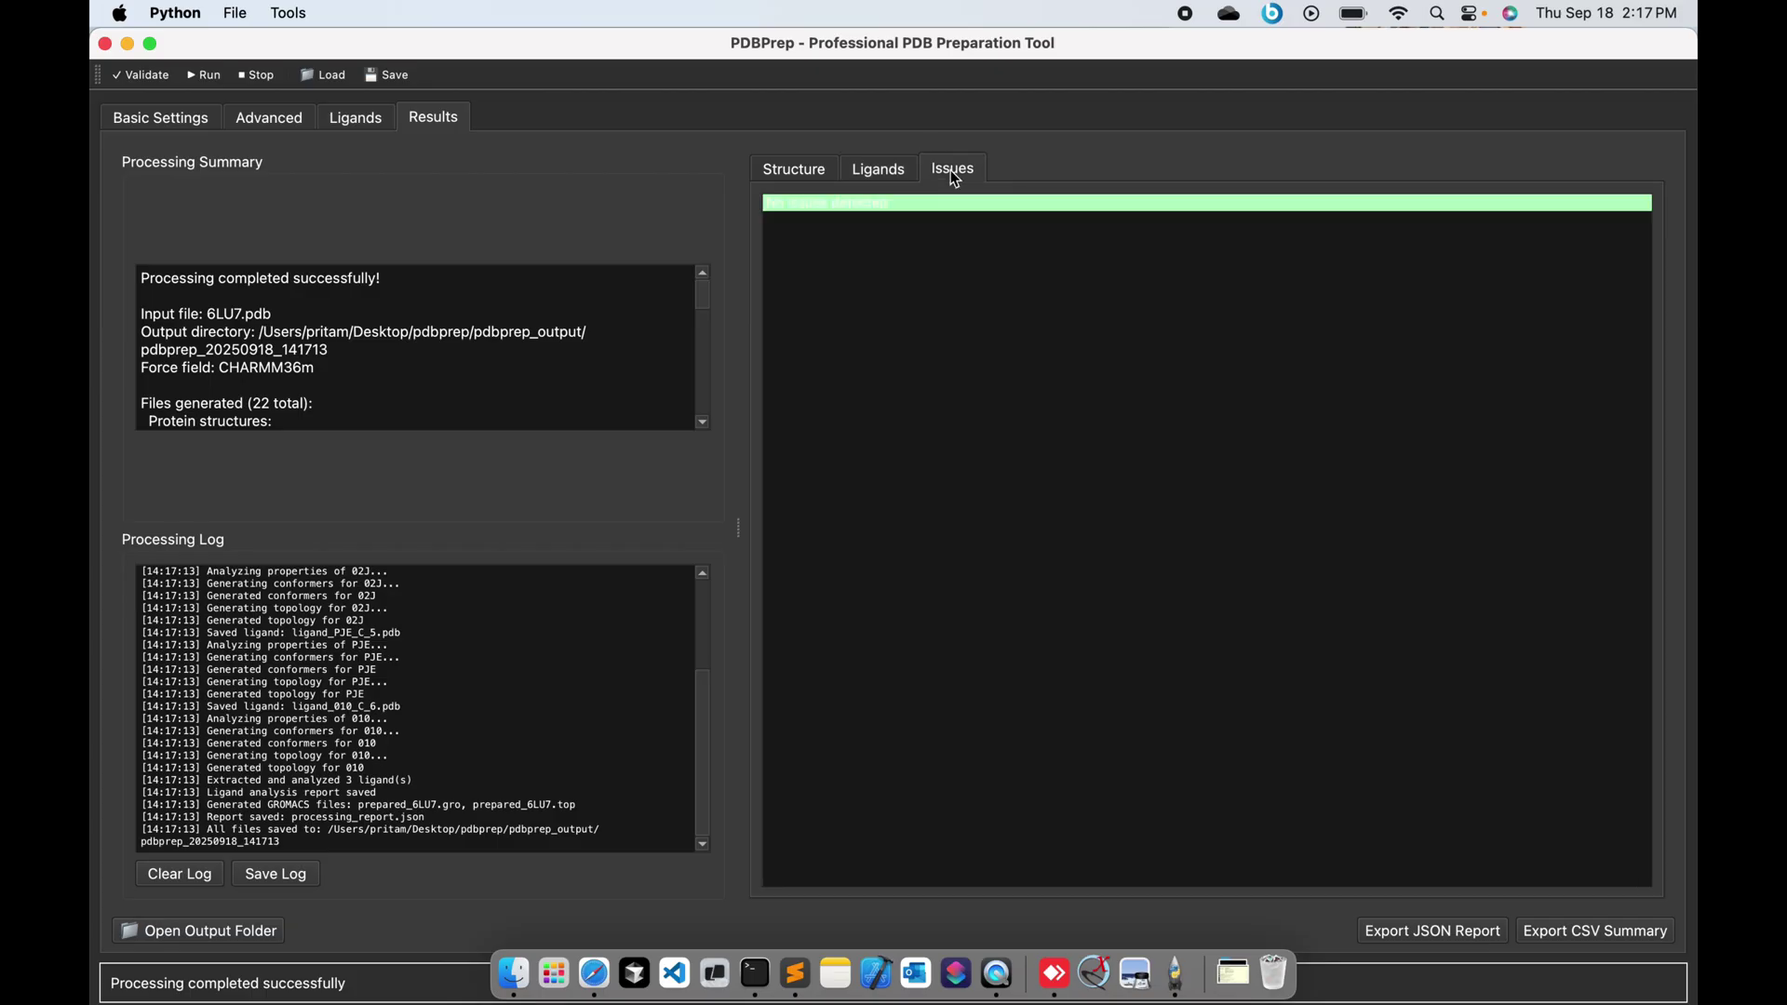
pyautogui.click(806, 178)
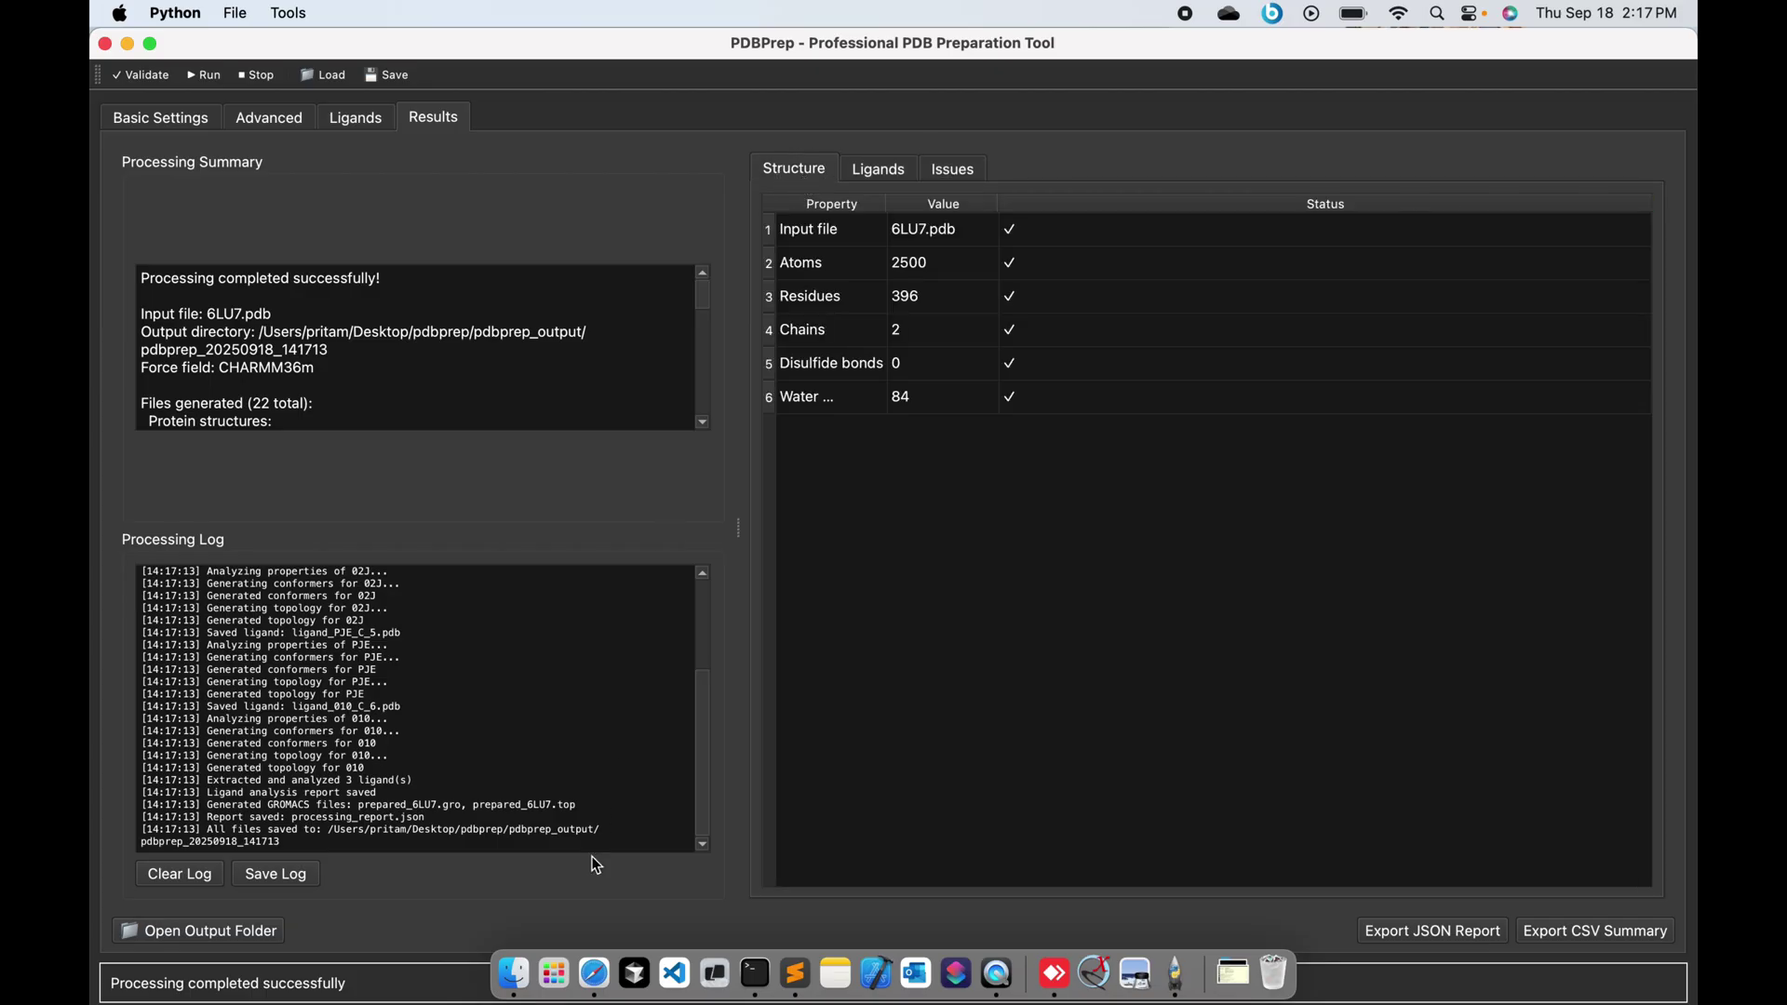
pyautogui.click(514, 973)
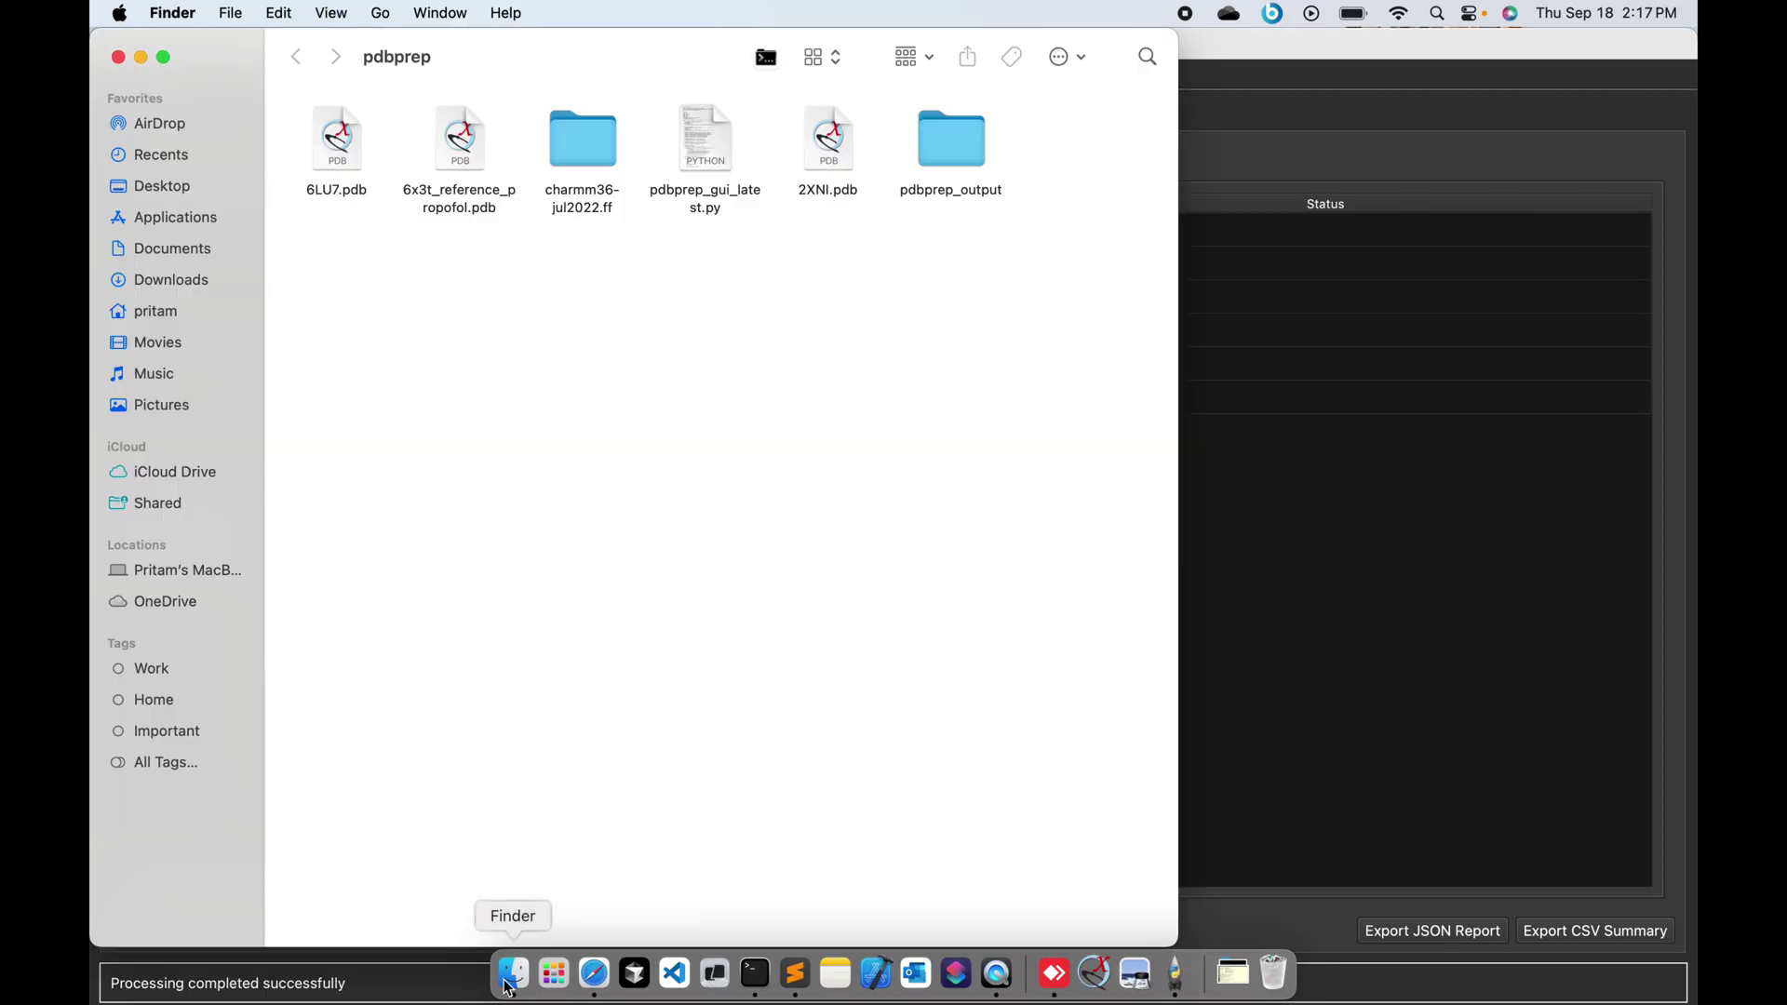
# - Browse into pdbprep_output's run folder and look through the 02J and 010 ligand conformer folders
pyautogui.doubleClick(956, 145)
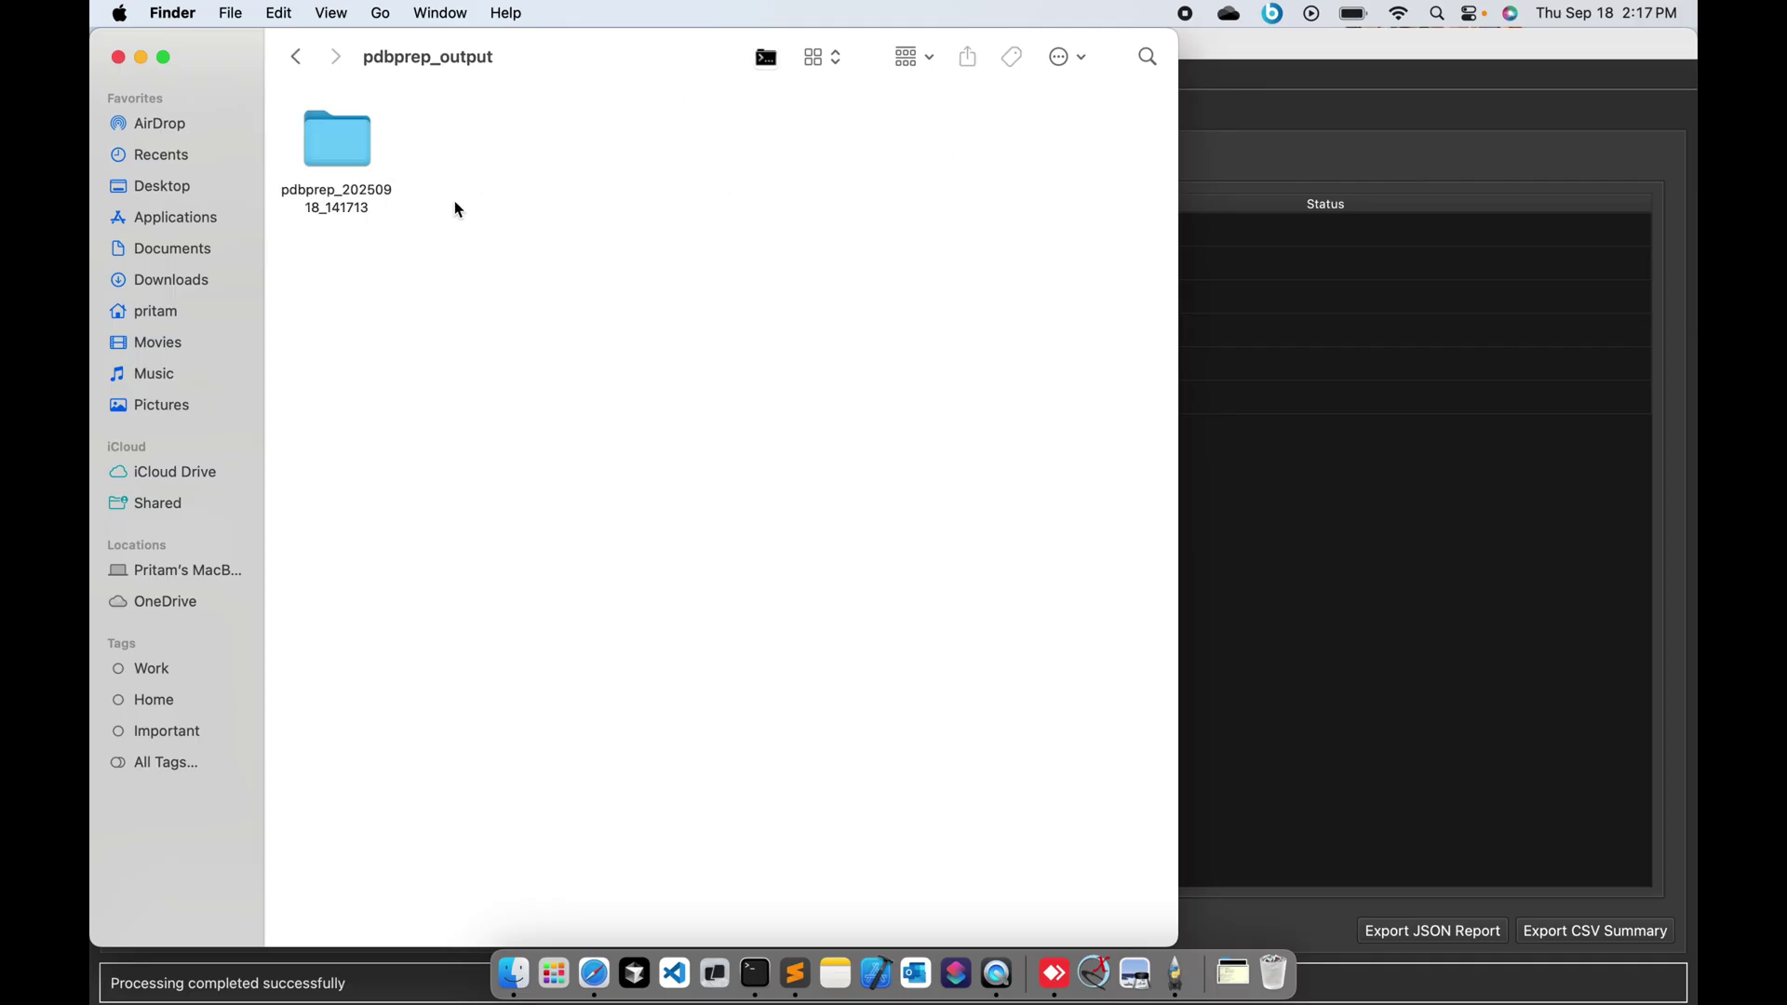
pyautogui.doubleClick(351, 149)
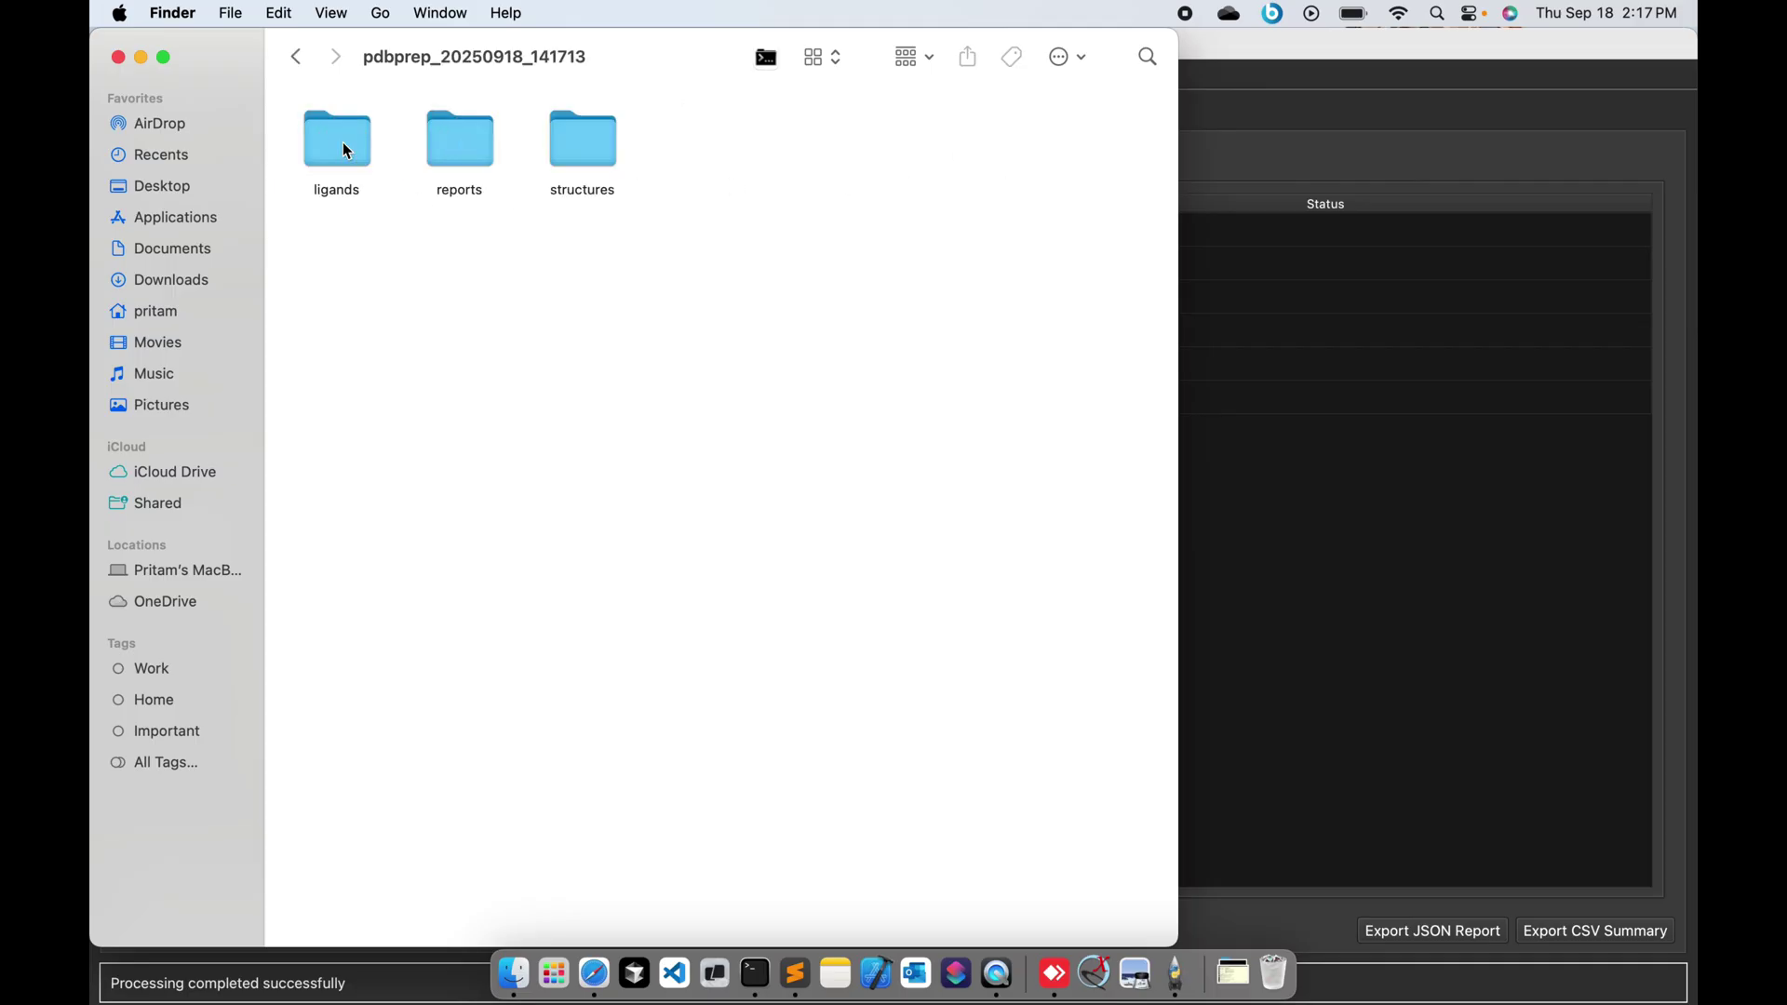
pyautogui.doubleClick(337, 160)
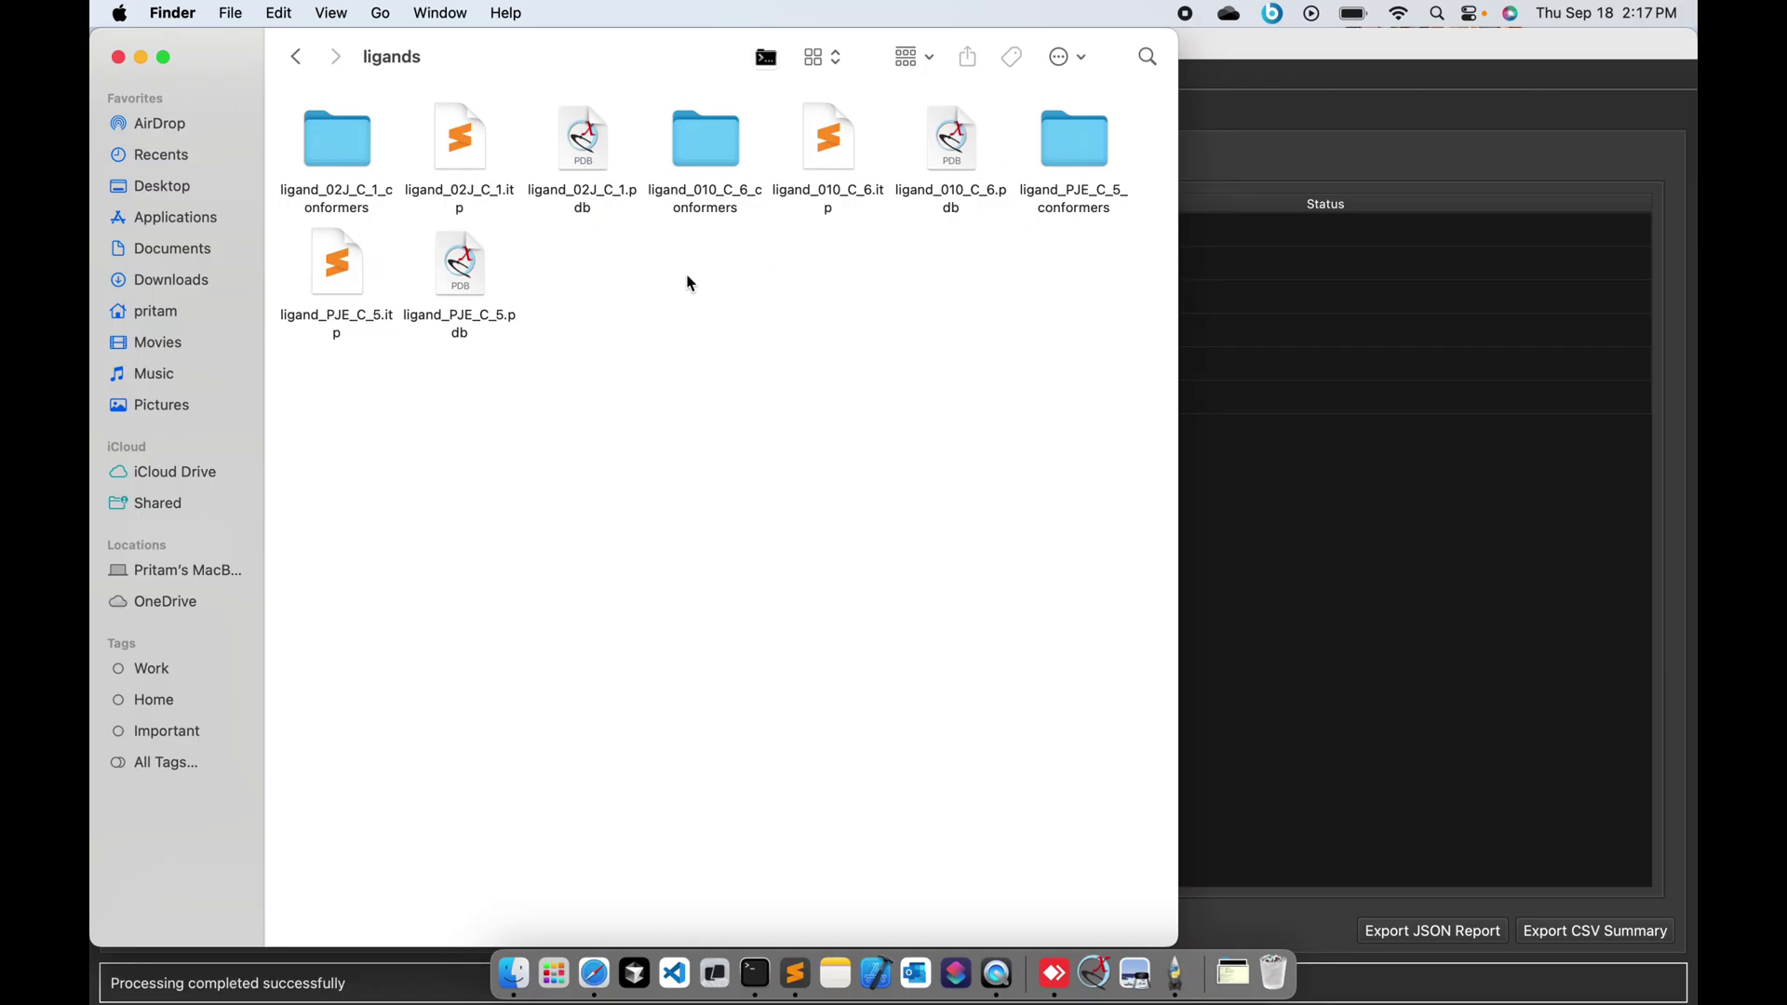
pyautogui.doubleClick(340, 151)
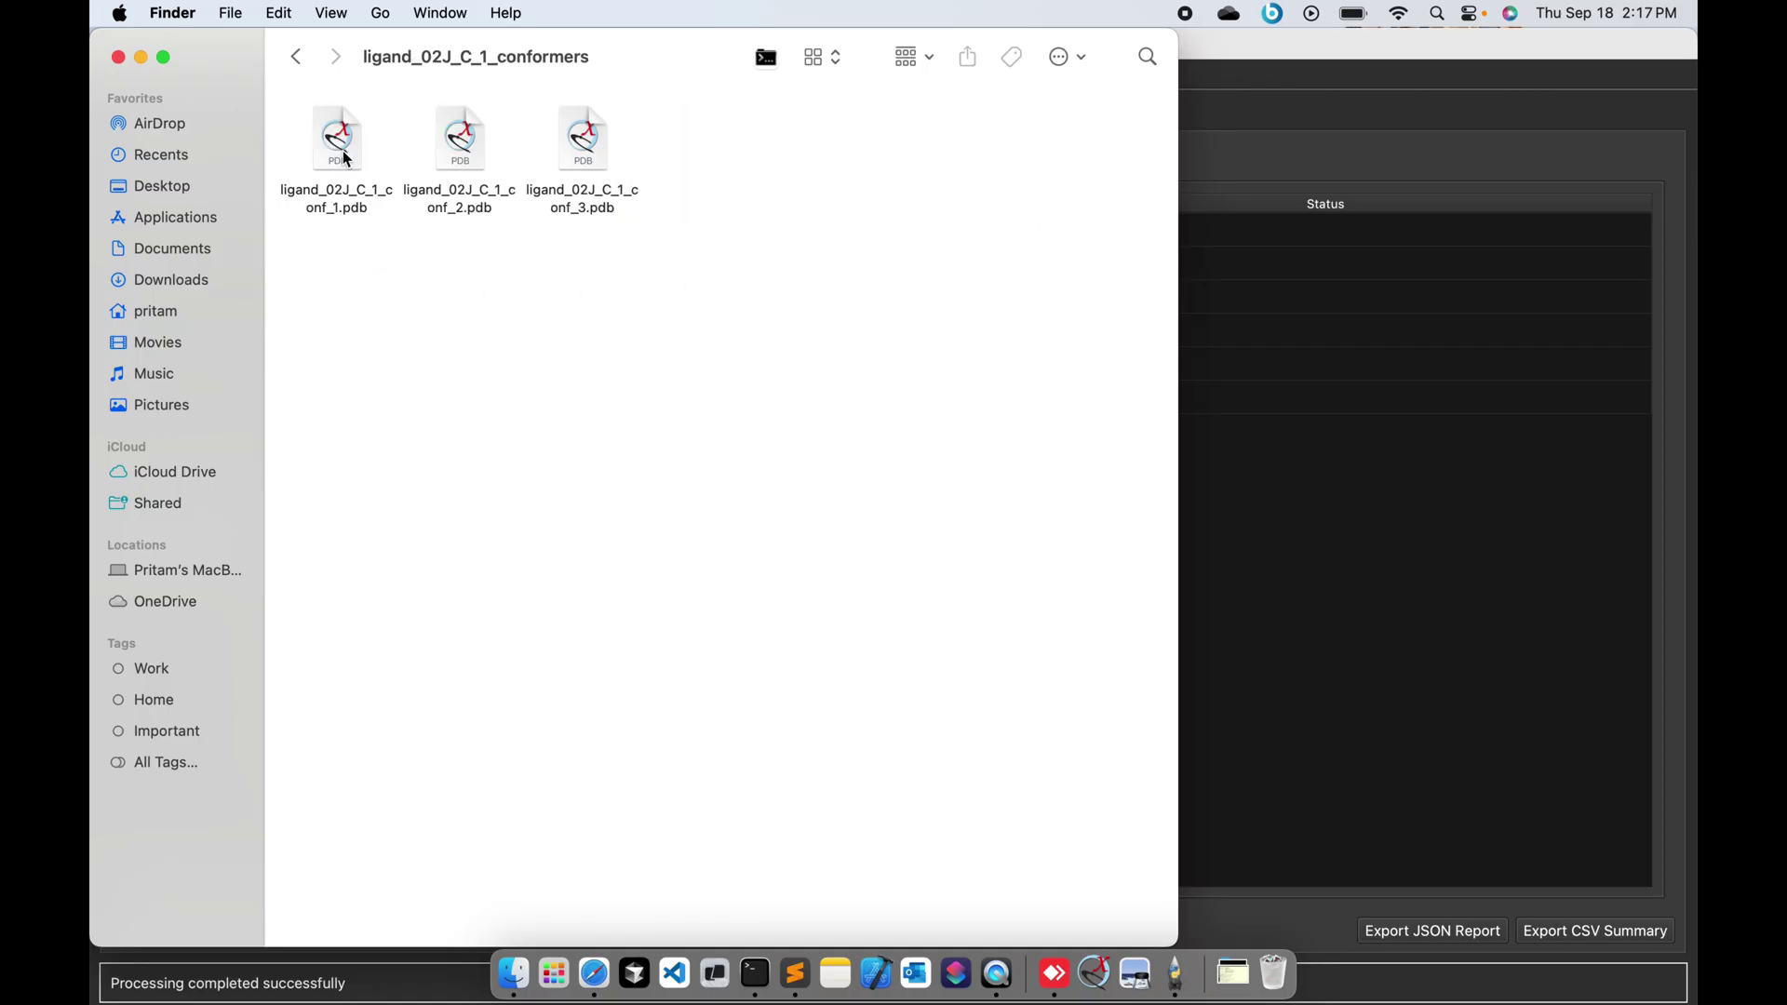
pyautogui.click(296, 58)
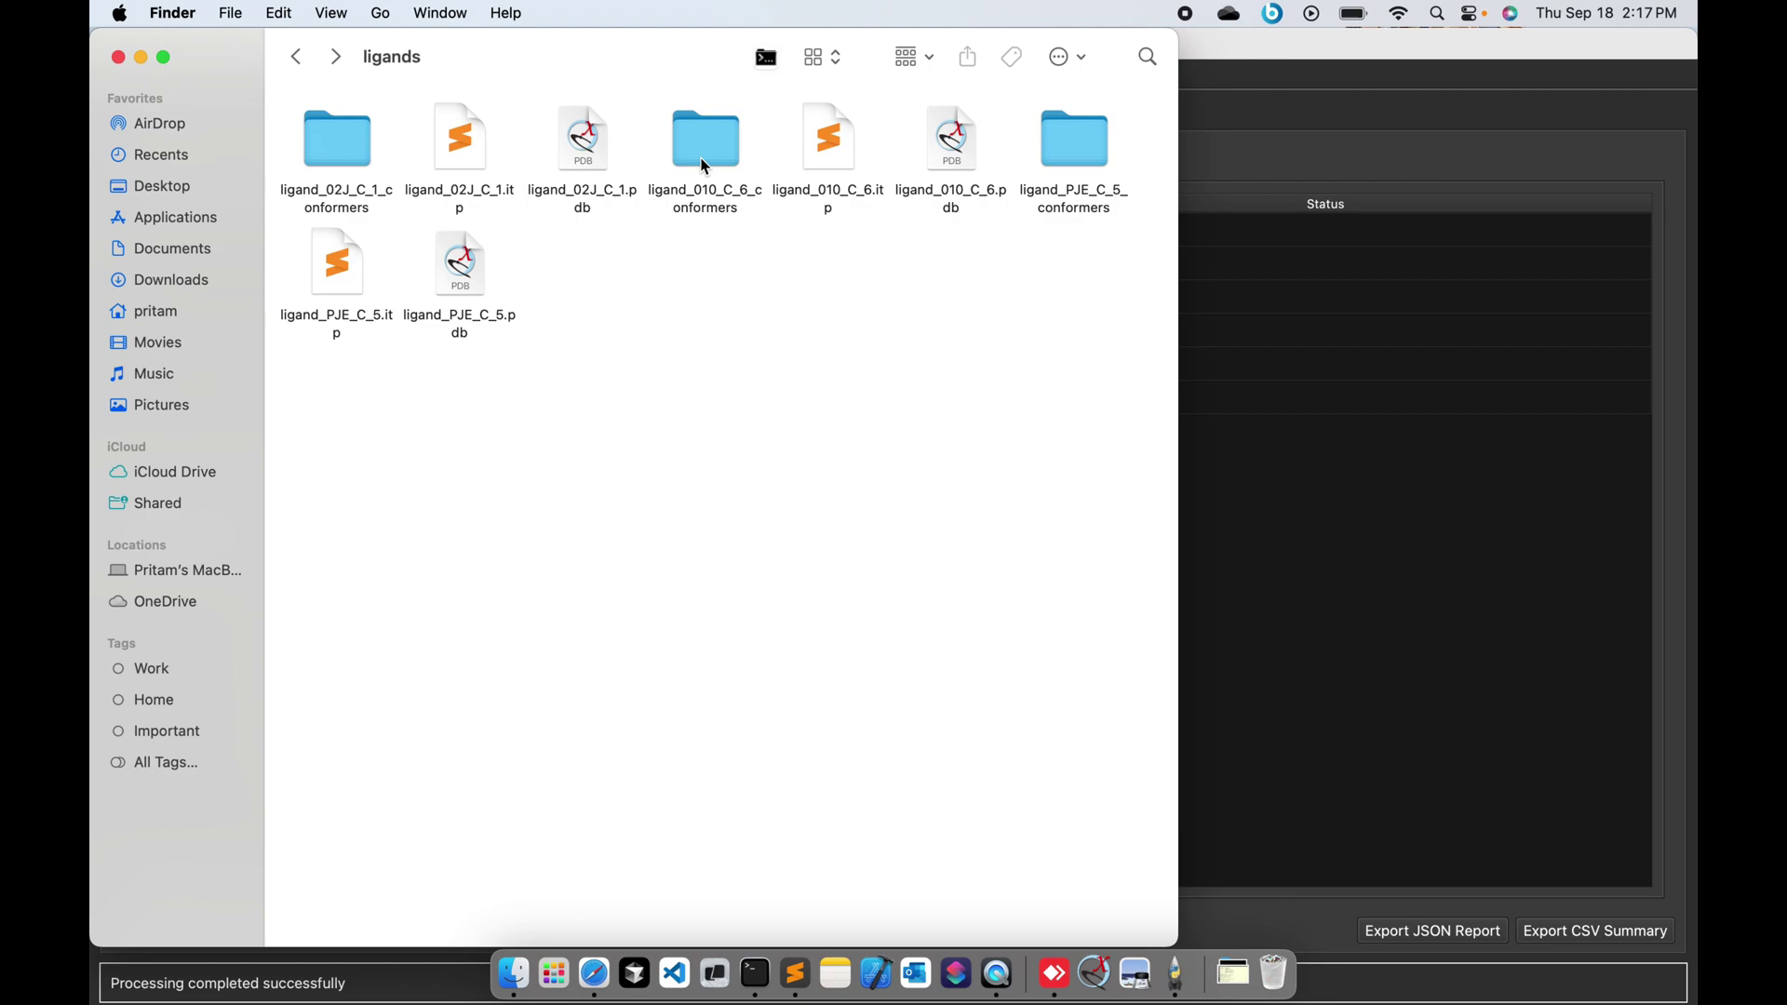
pyautogui.doubleClick(701, 157)
# - Return to the run folder and open structures to select a prepared 6LU7 file
pyautogui.click(296, 57)
pyautogui.click(296, 58)
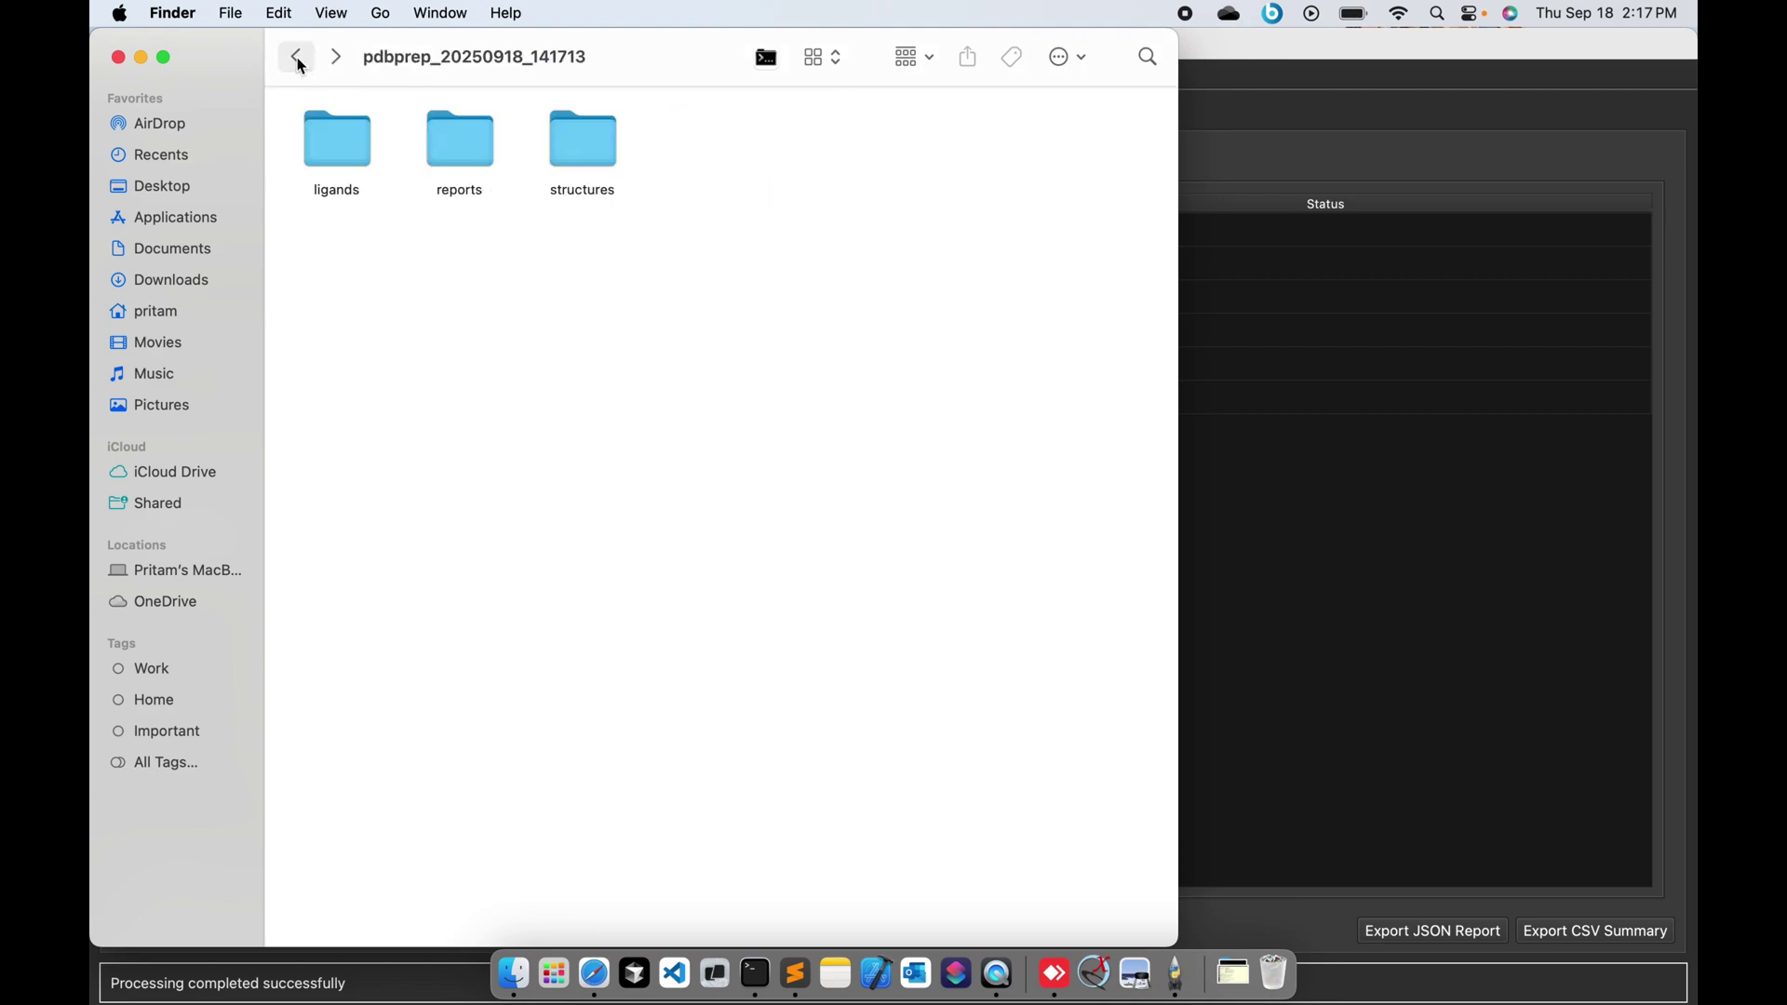
pyautogui.doubleClick(618, 162)
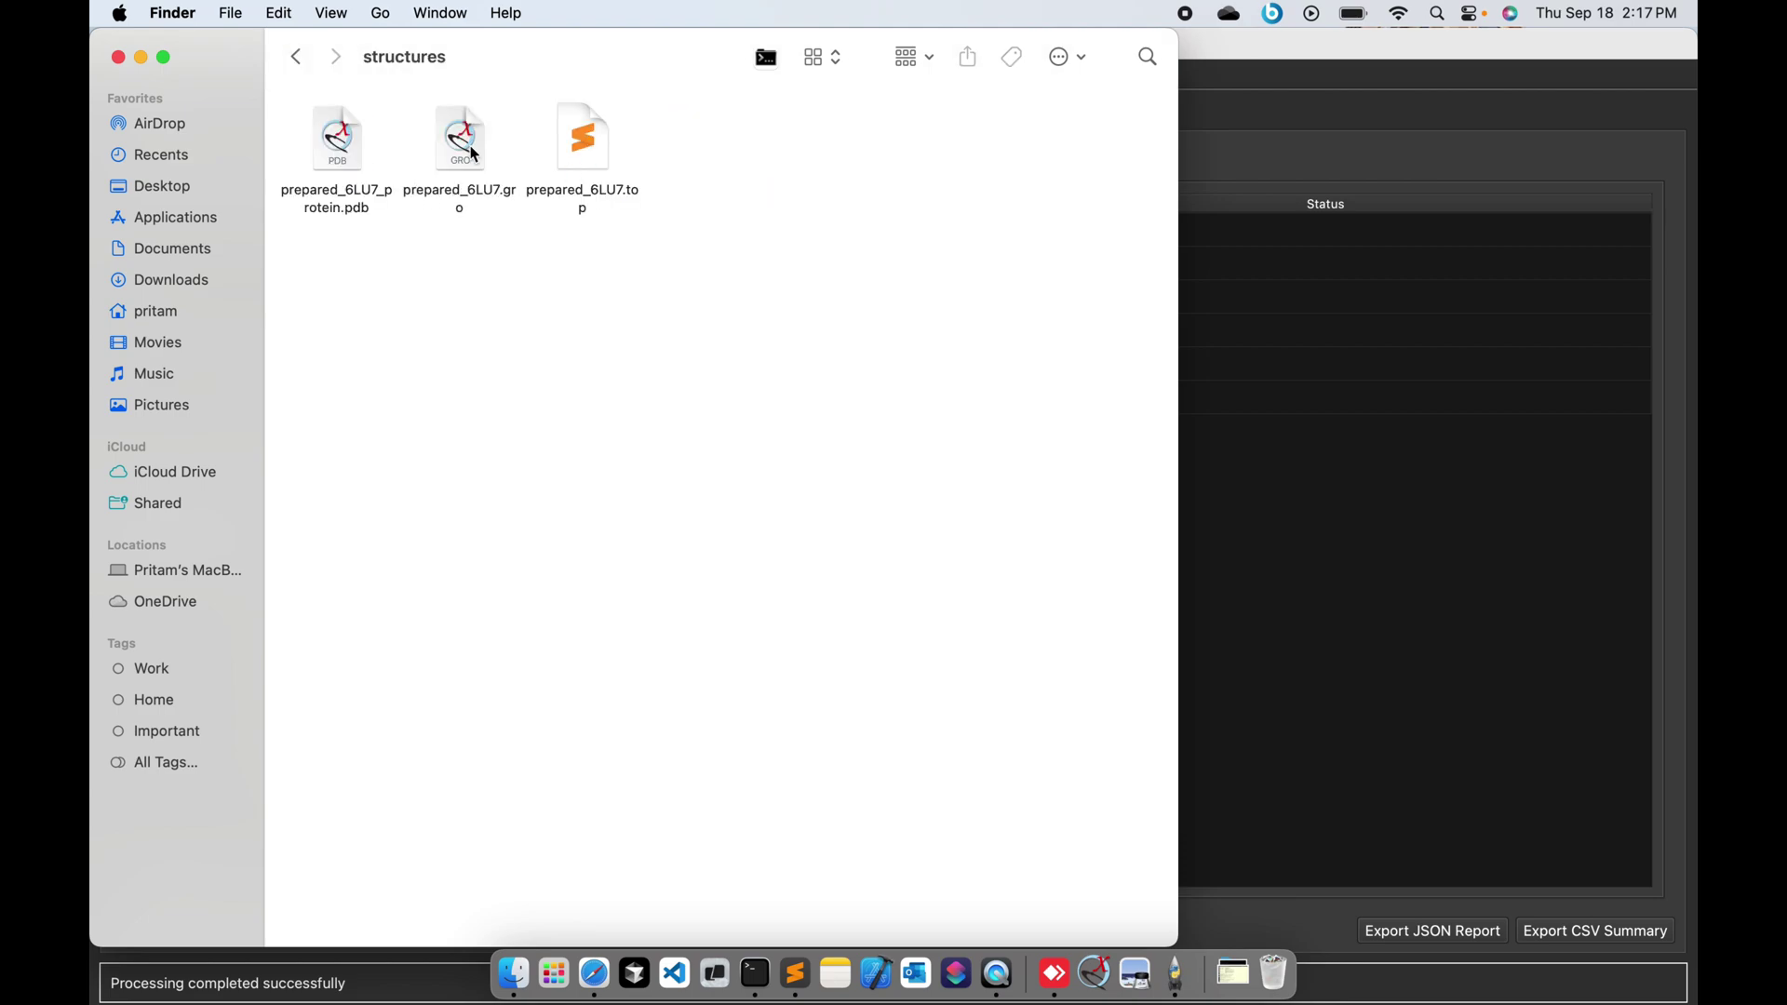
pyautogui.click(465, 149)
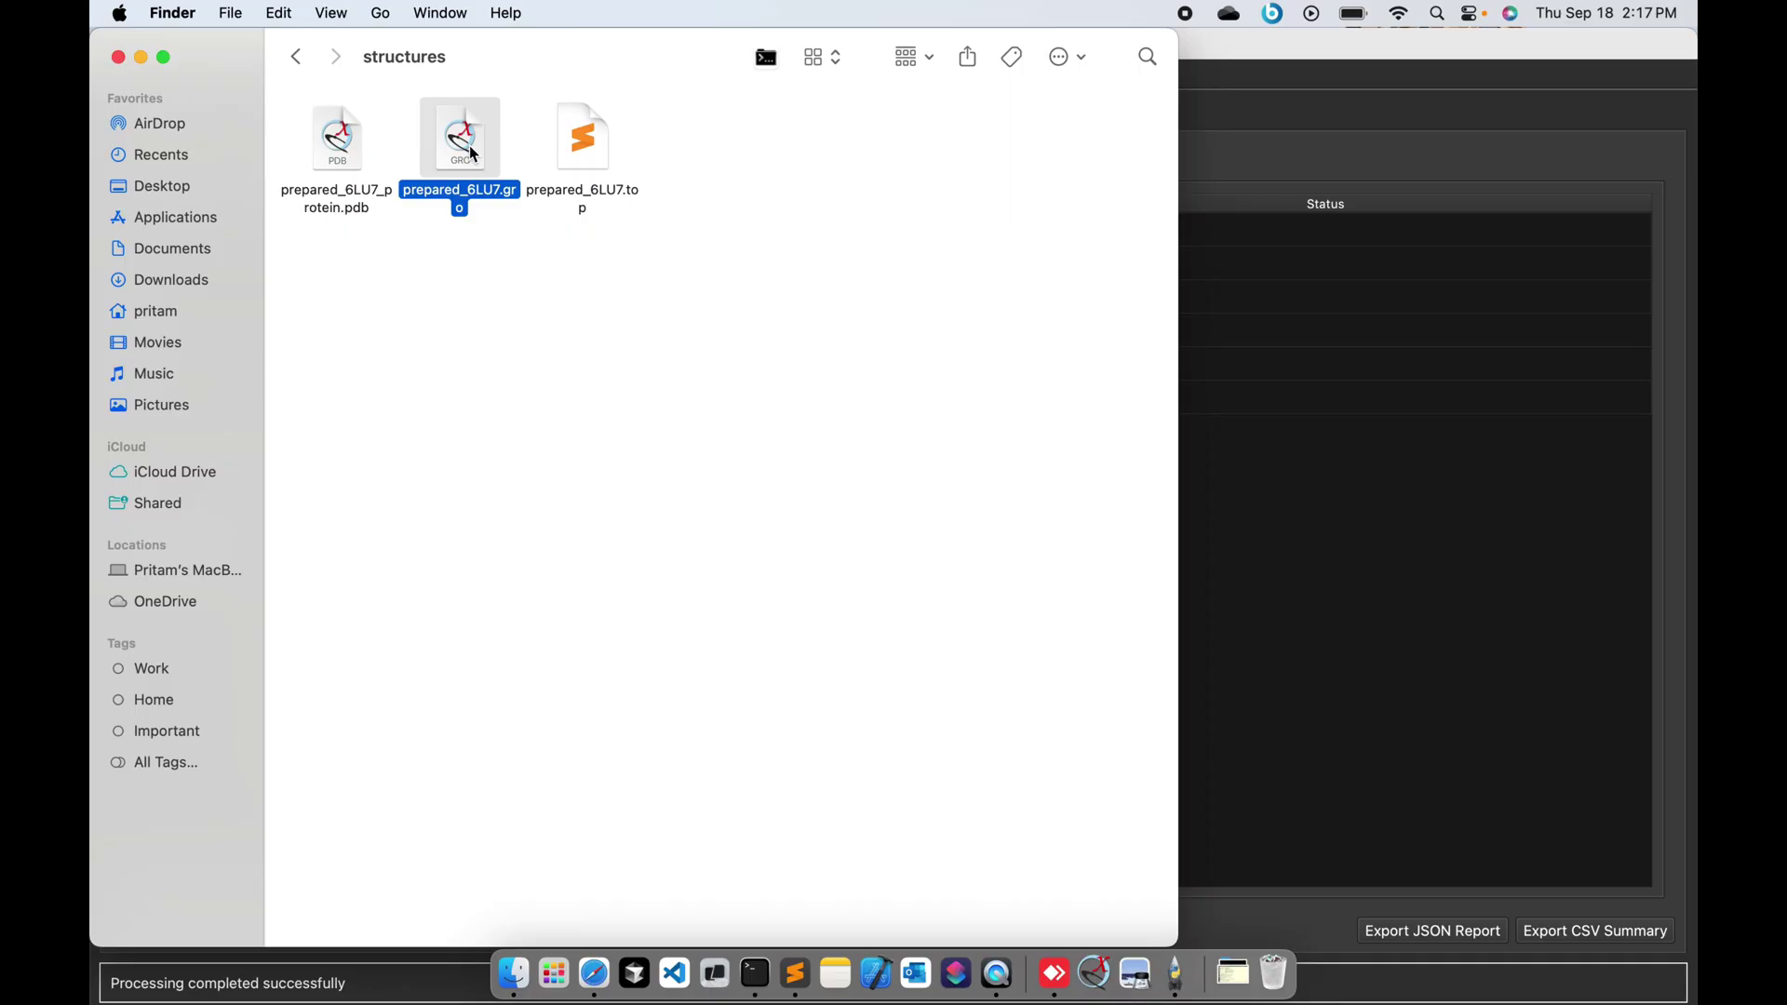
pyautogui.doubleClick(346, 152)
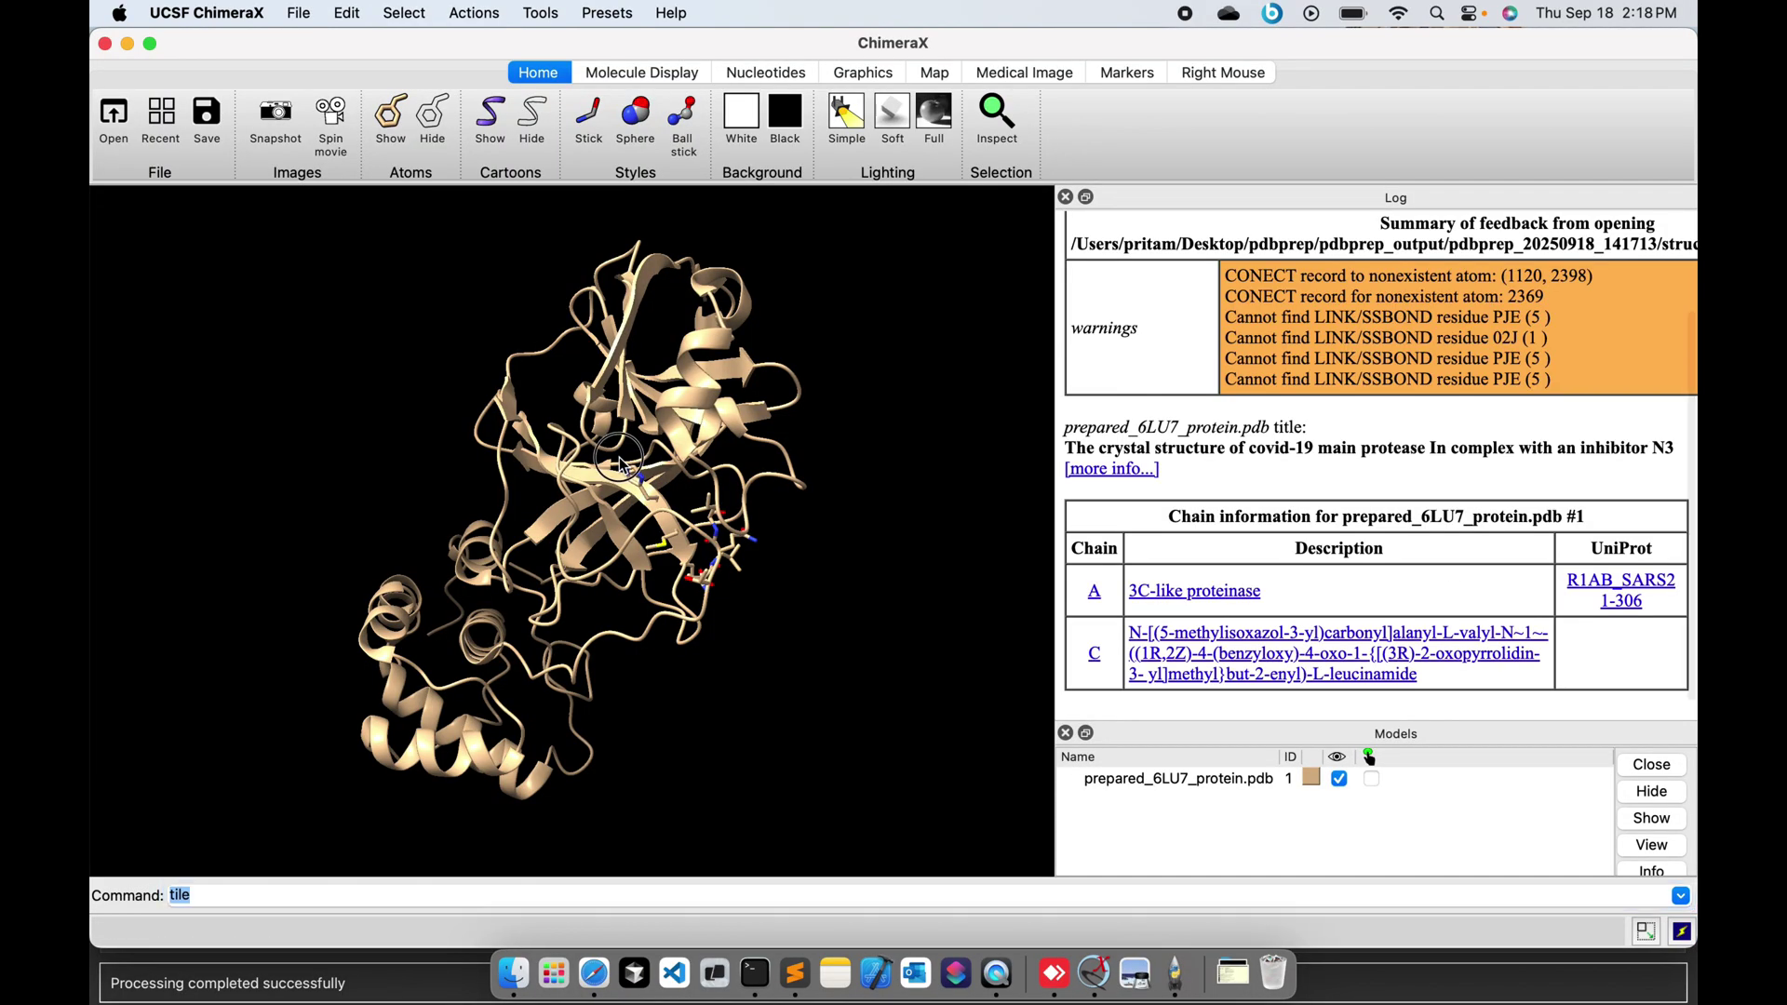
pyautogui.moveTo(618, 456); pyautogui.dragTo(607, 476)
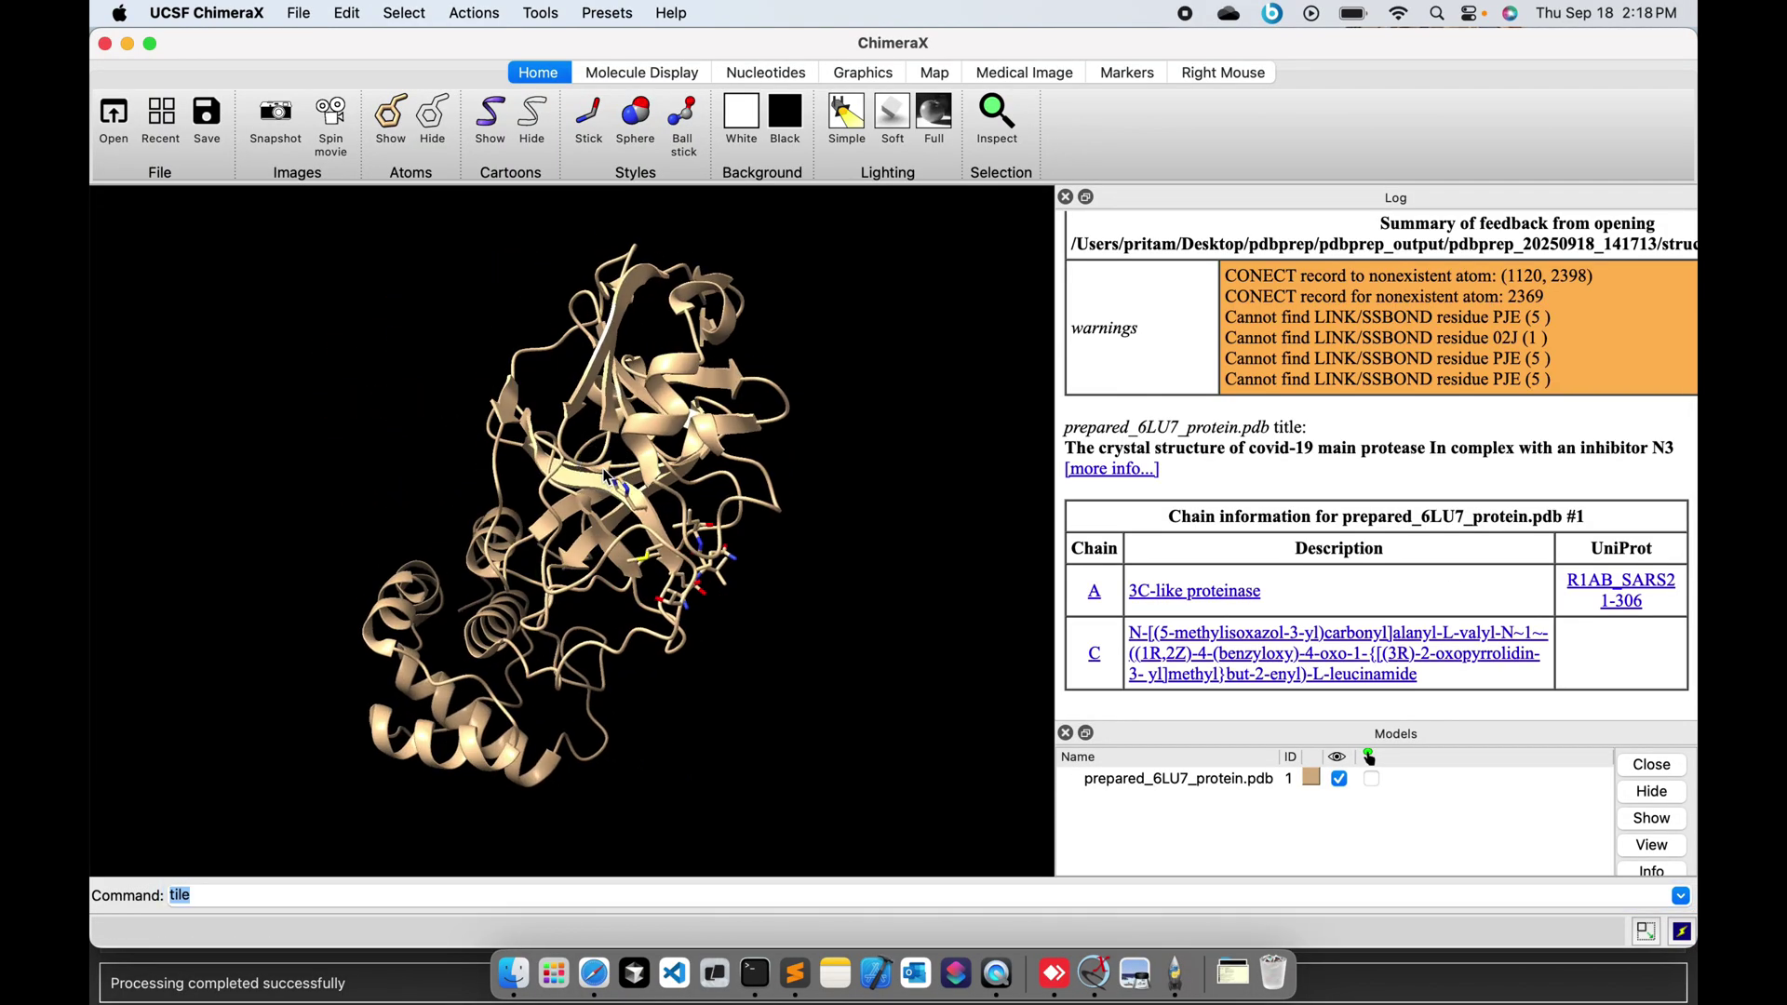
pyautogui.click(106, 45)
# - In a terminal at the structures folder, run 'gmx pdb2gmx -f prepared_6LU7_protein.pdb -o processed.gro'
pyautogui.click(578, 367)
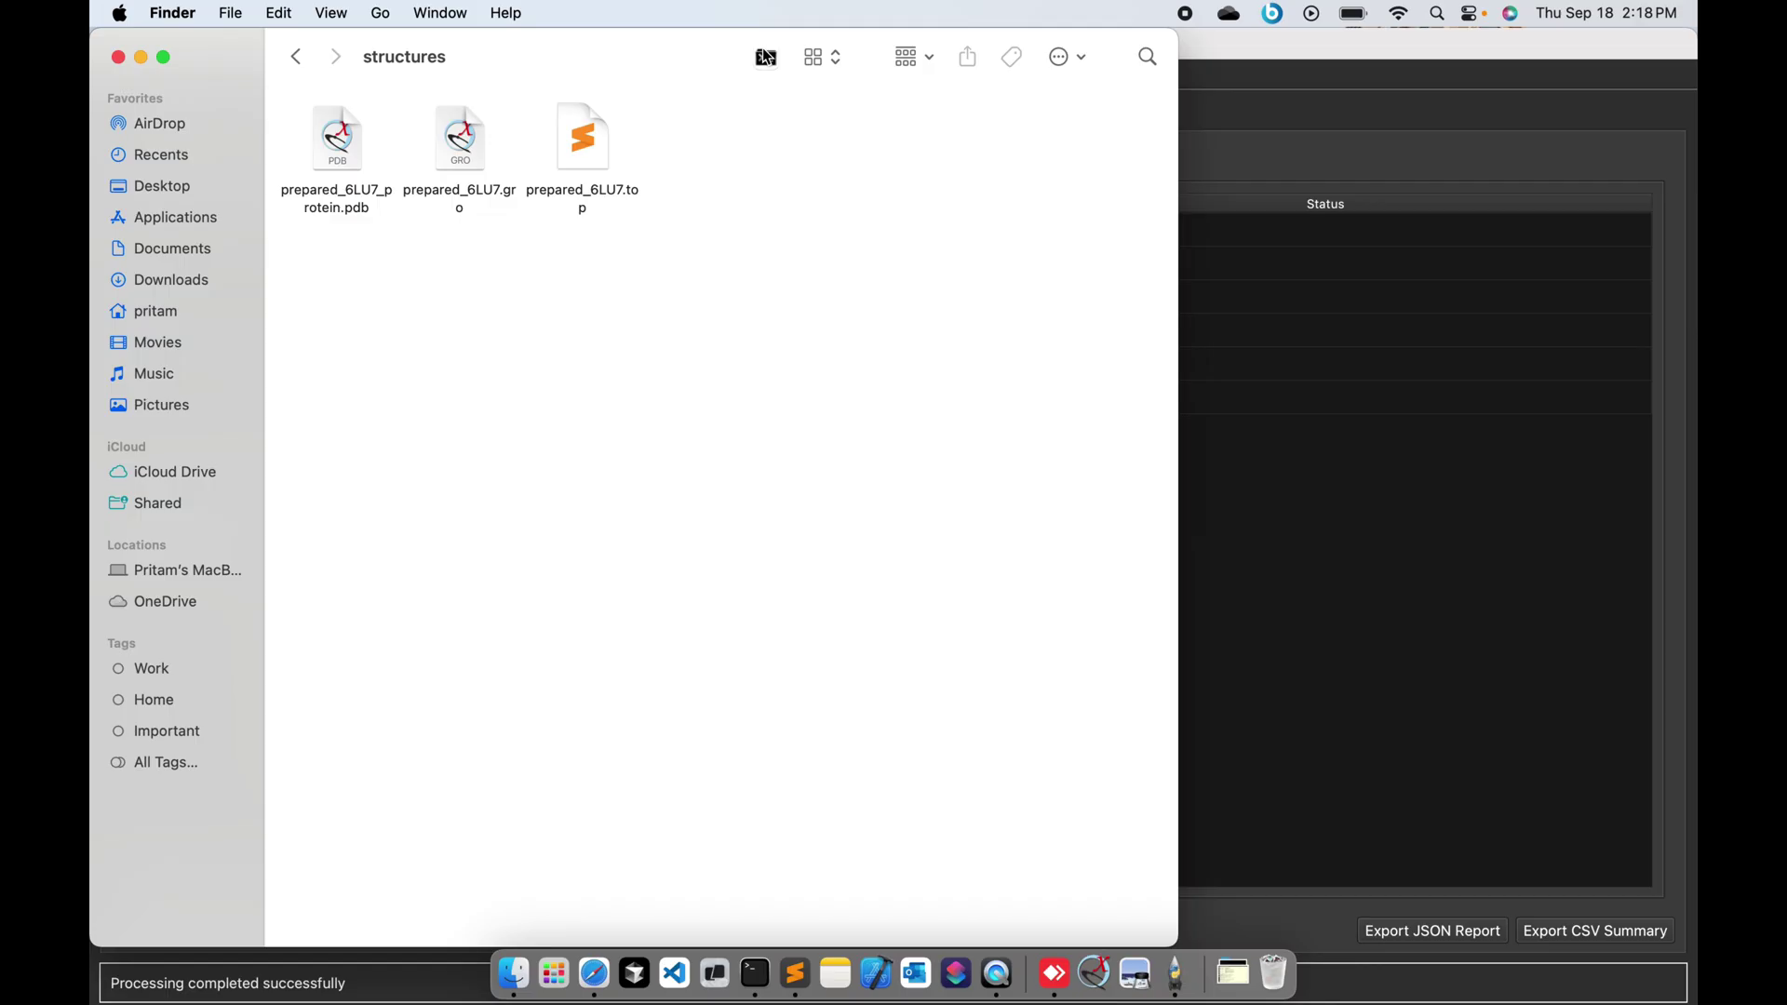
pyautogui.click(763, 58)
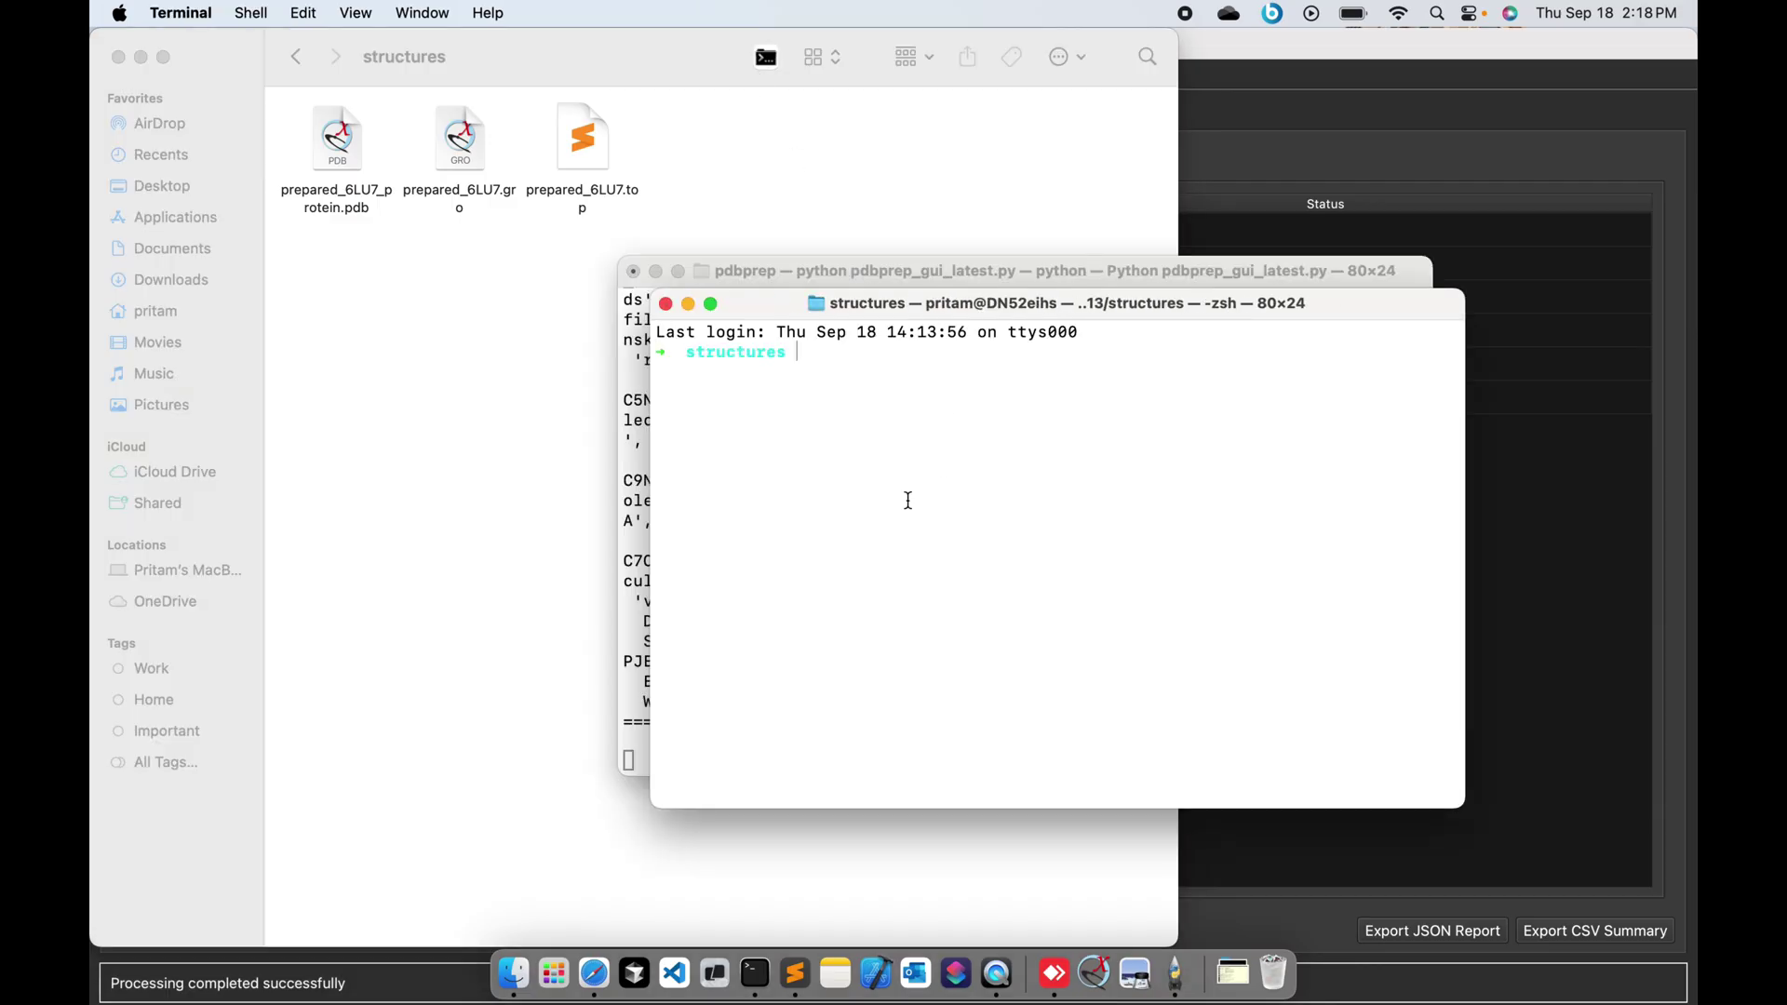
pyautogui.write('g')
pyautogui.write('mz')
pyautogui.press('BackSpace')
pyautogui.press('BackSpace')
pyautogui.write('x pdb2gmx -f prep')
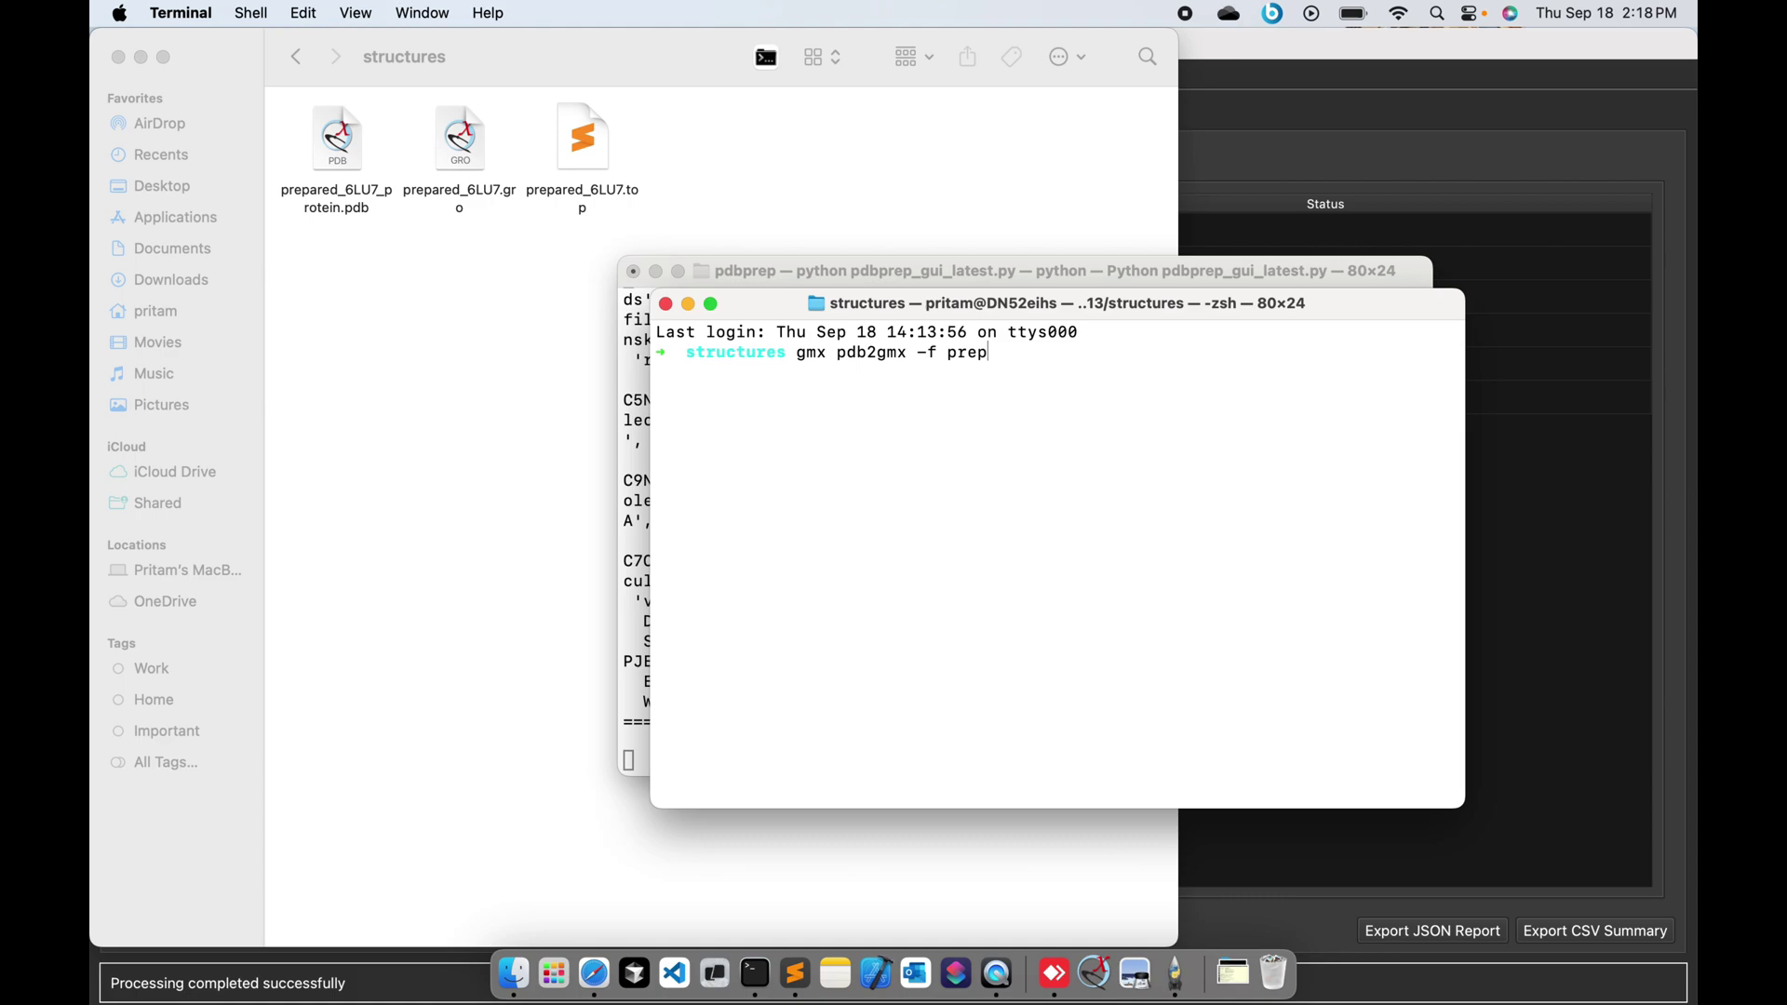
pyautogui.press('Tab')
pyautogui.write('_pro')
pyautogui.press('Tab')
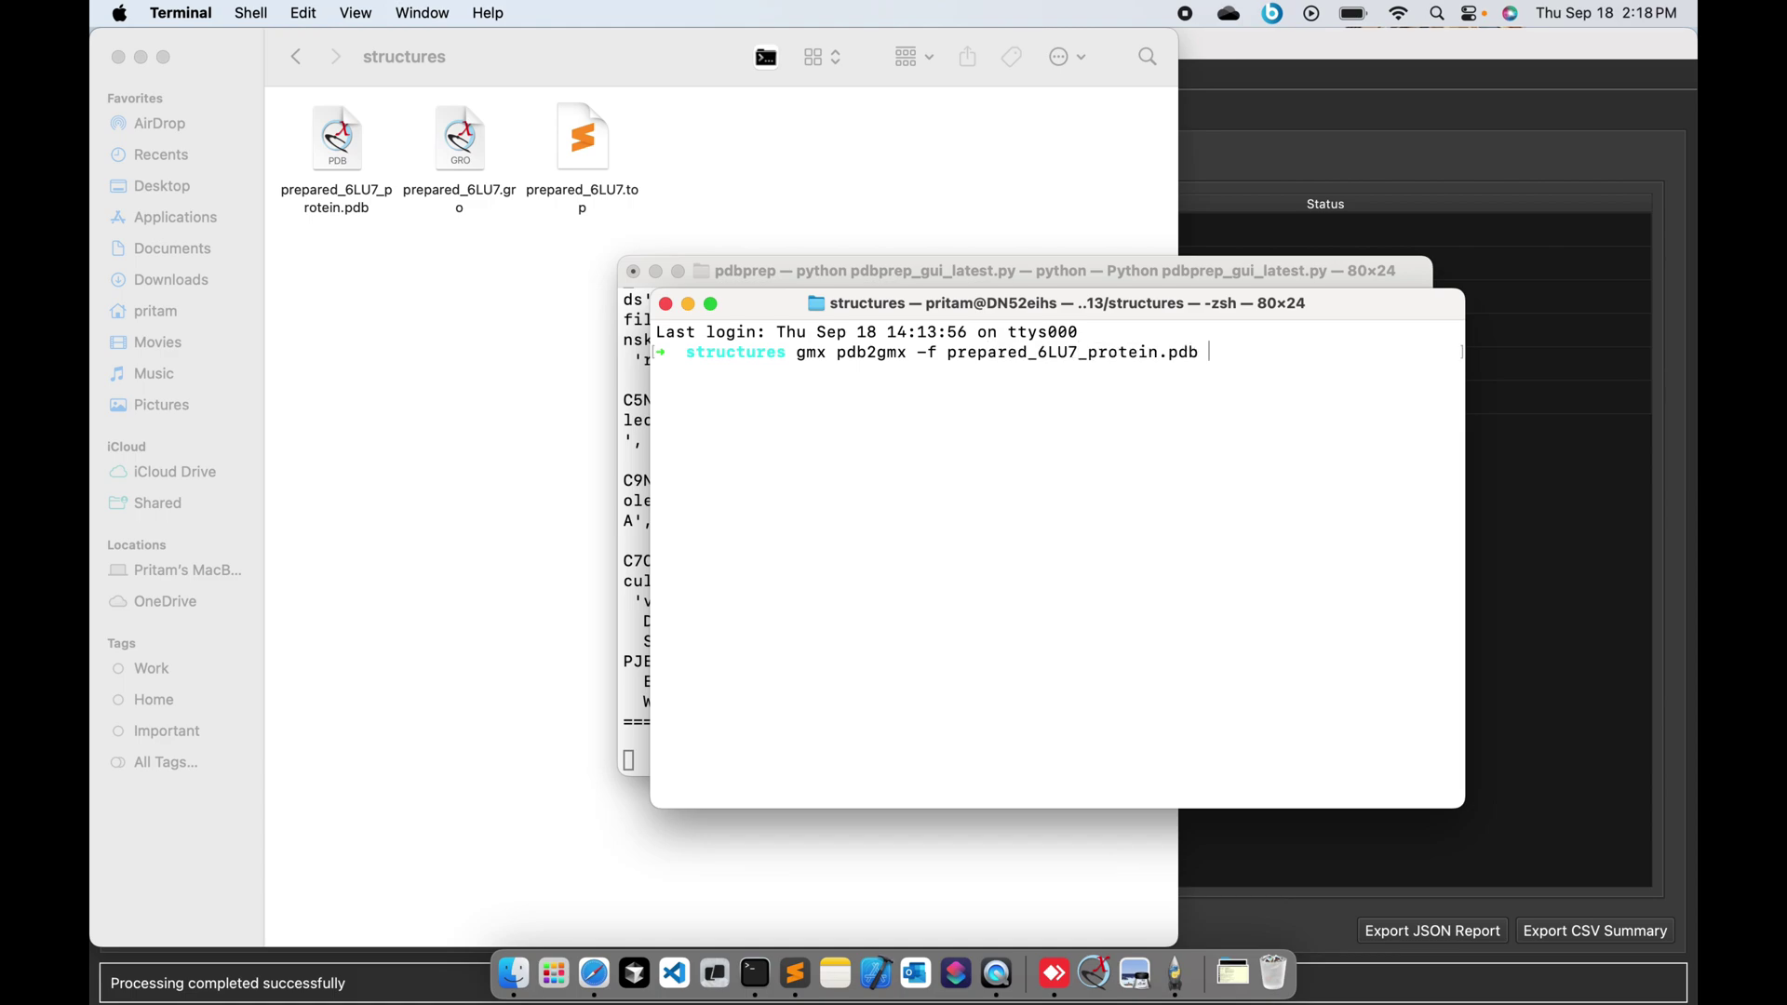
pyautogui.write('-o processed.gro')
pyautogui.press('Return')
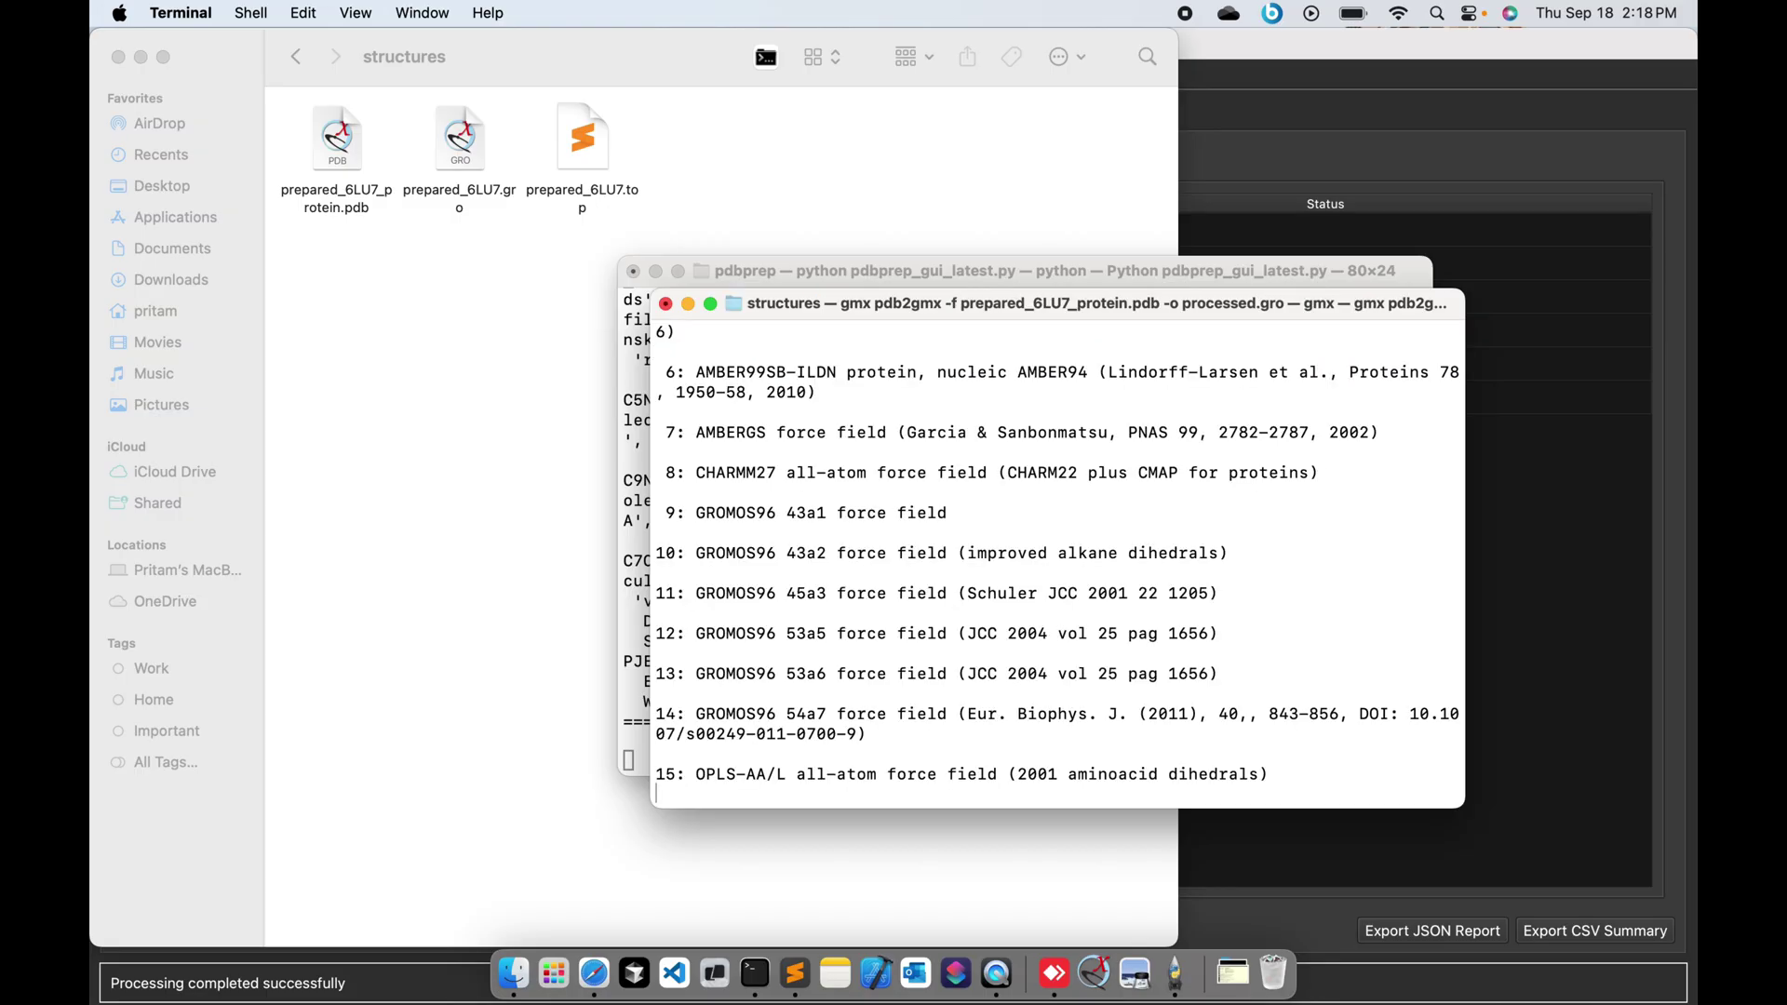
# - Choose force field 8 (CHARMM27) and water model 1 (TIP3P)
pyautogui.write('8')
pyautogui.press('Return')
pyautogui.write('1')
pyautogui.press('Return')
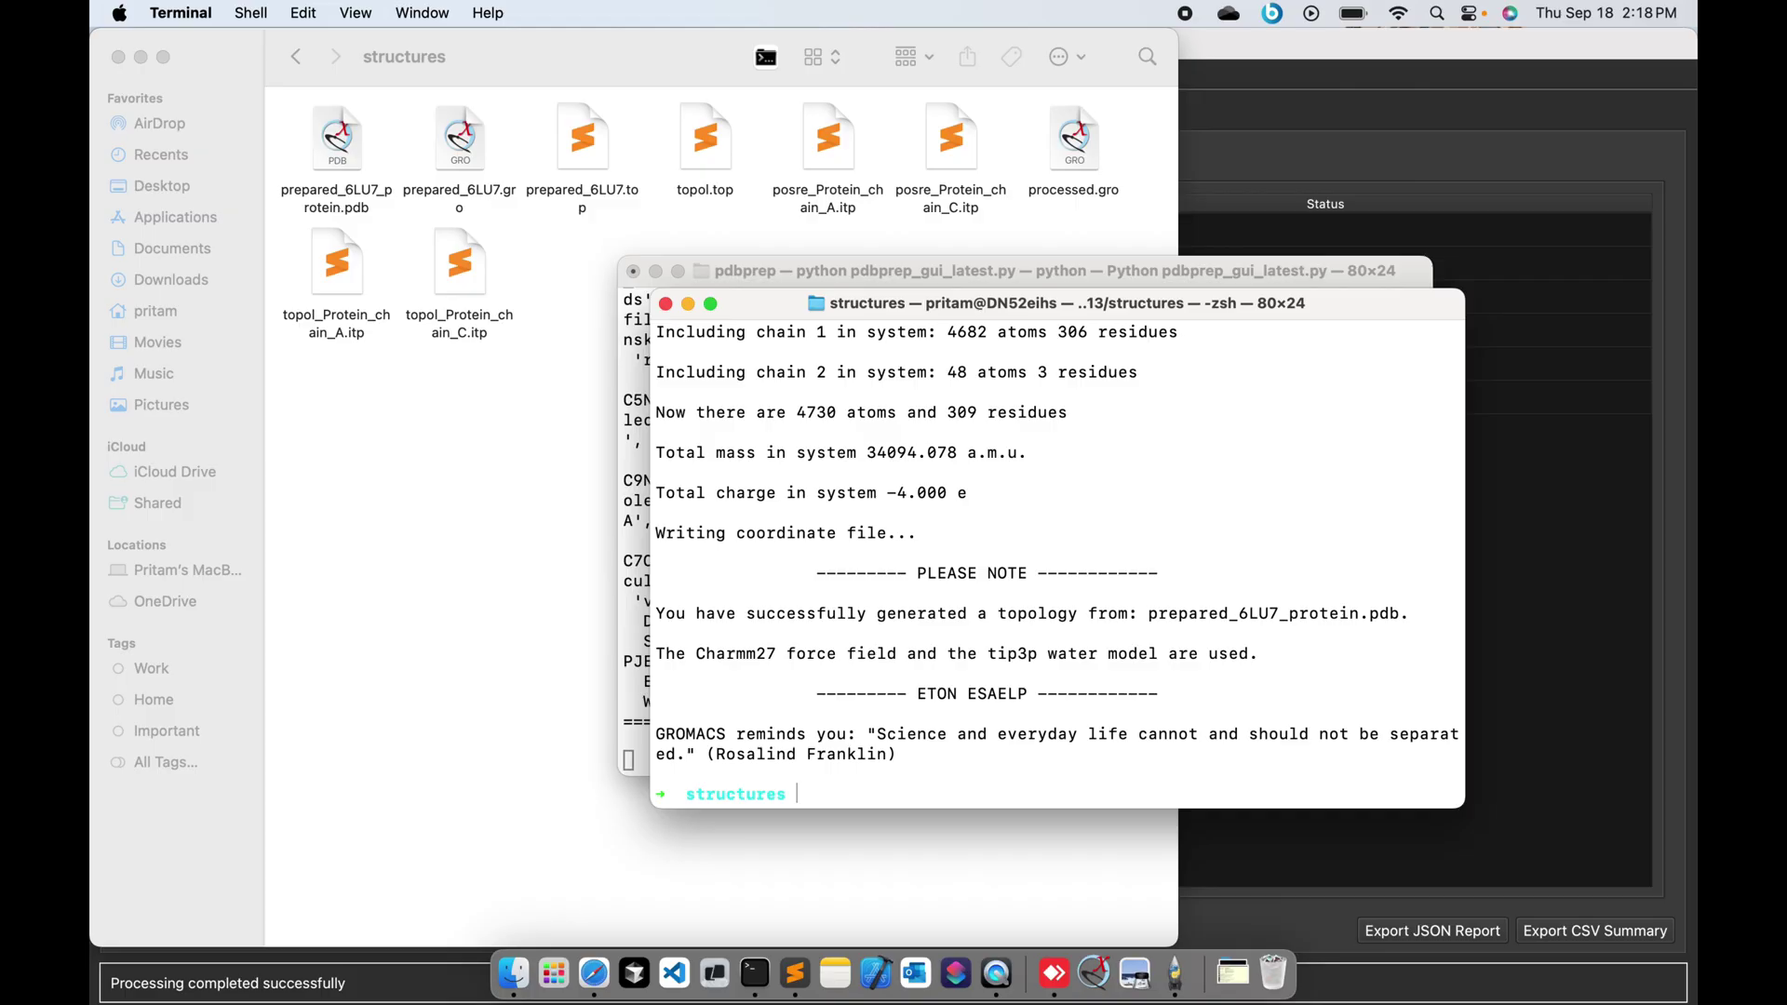
# - Review topol.top in Sublime Text, checking the charmm27 water line and Protein_chain_A/C entries
pyautogui.click(665, 304)
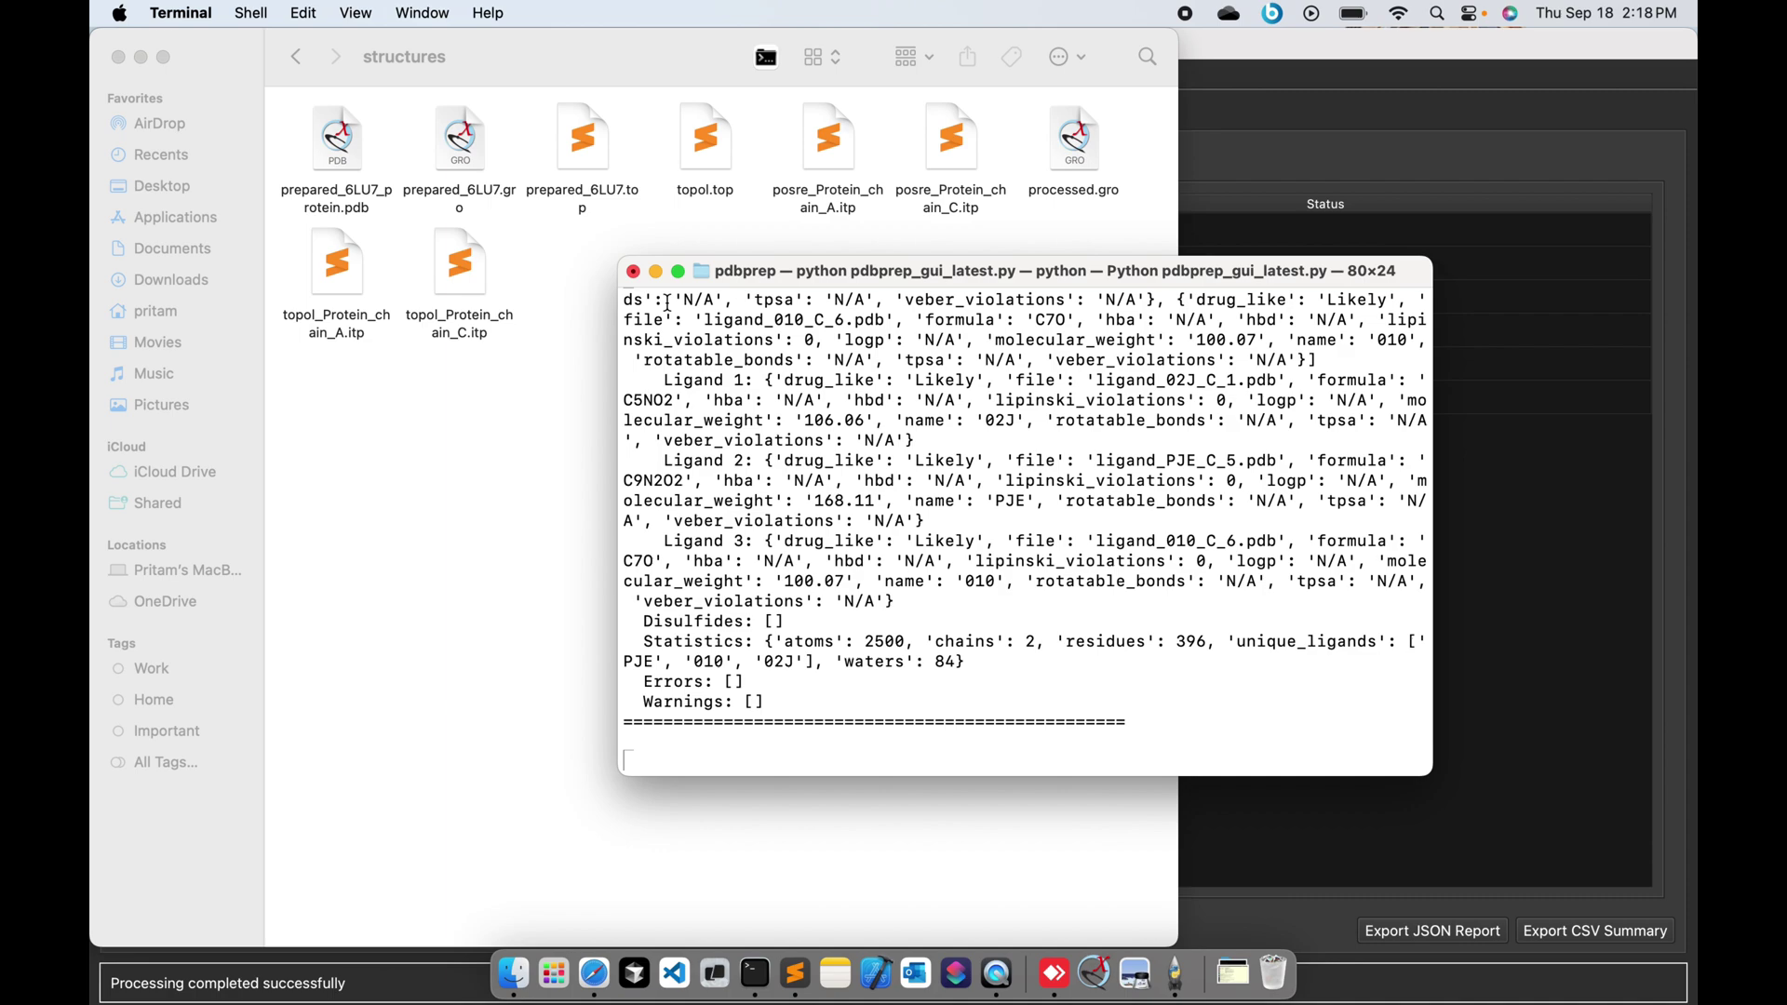
pyautogui.click(535, 282)
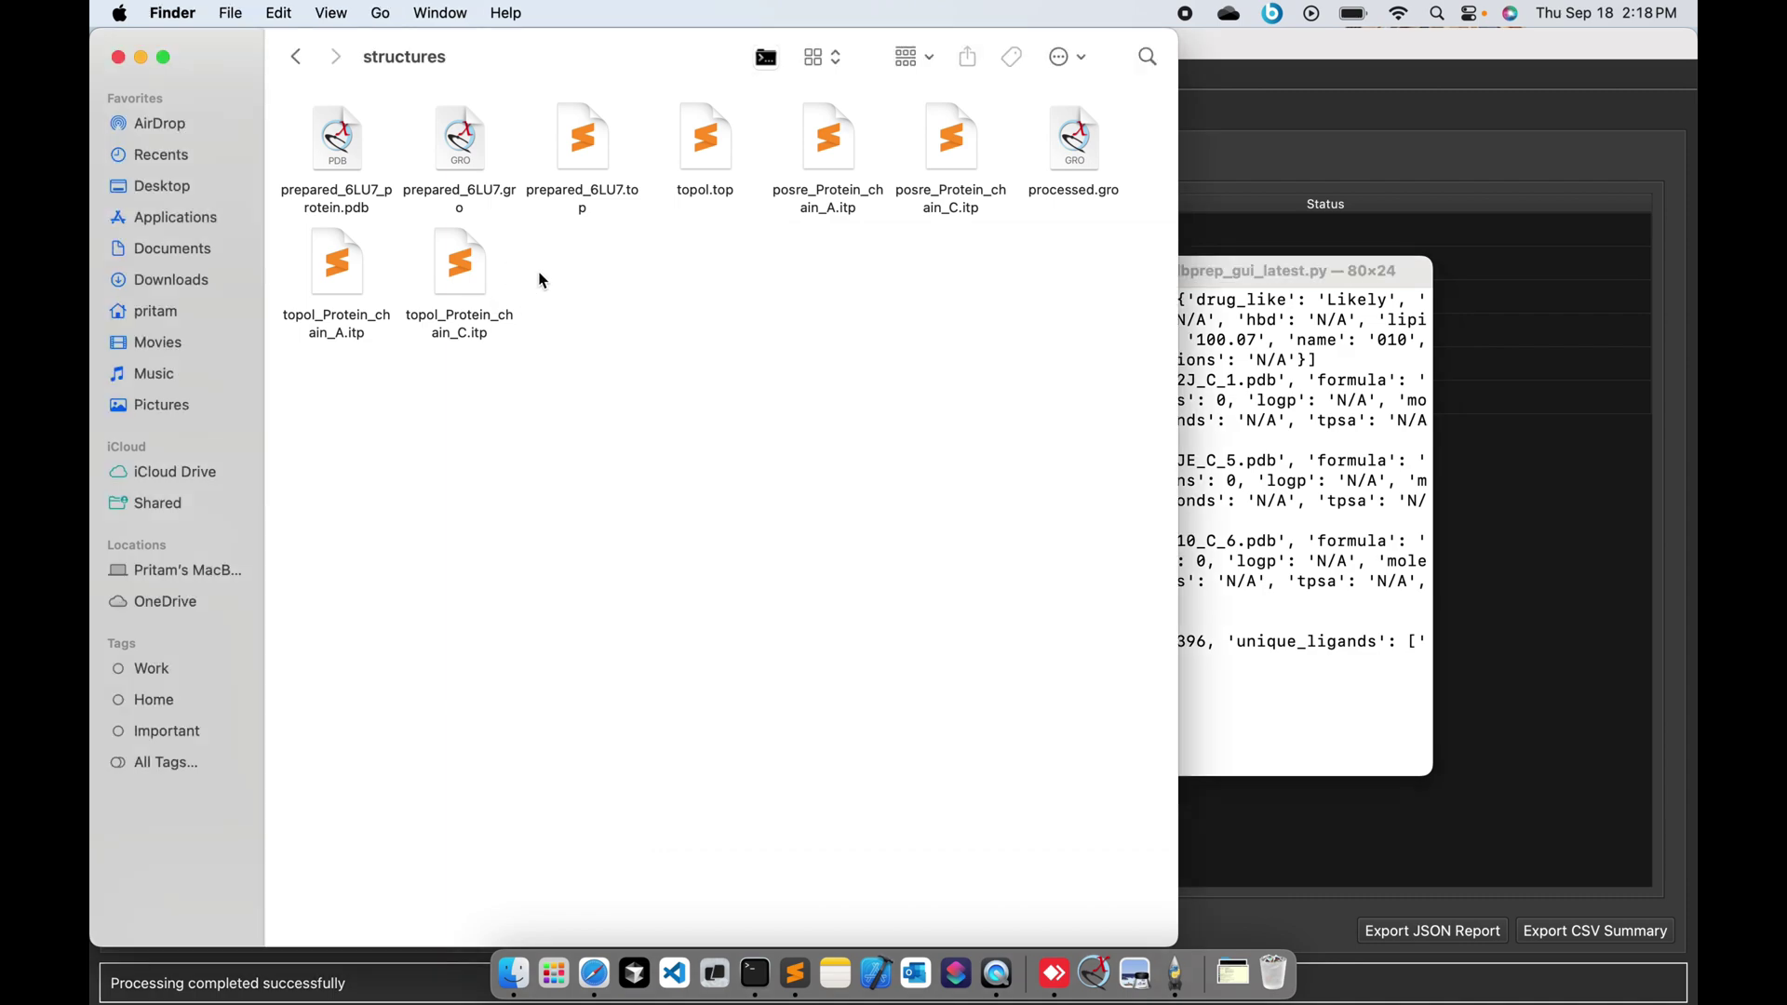
pyautogui.doubleClick(709, 149)
pyautogui.scroll(-5, 640, 622)
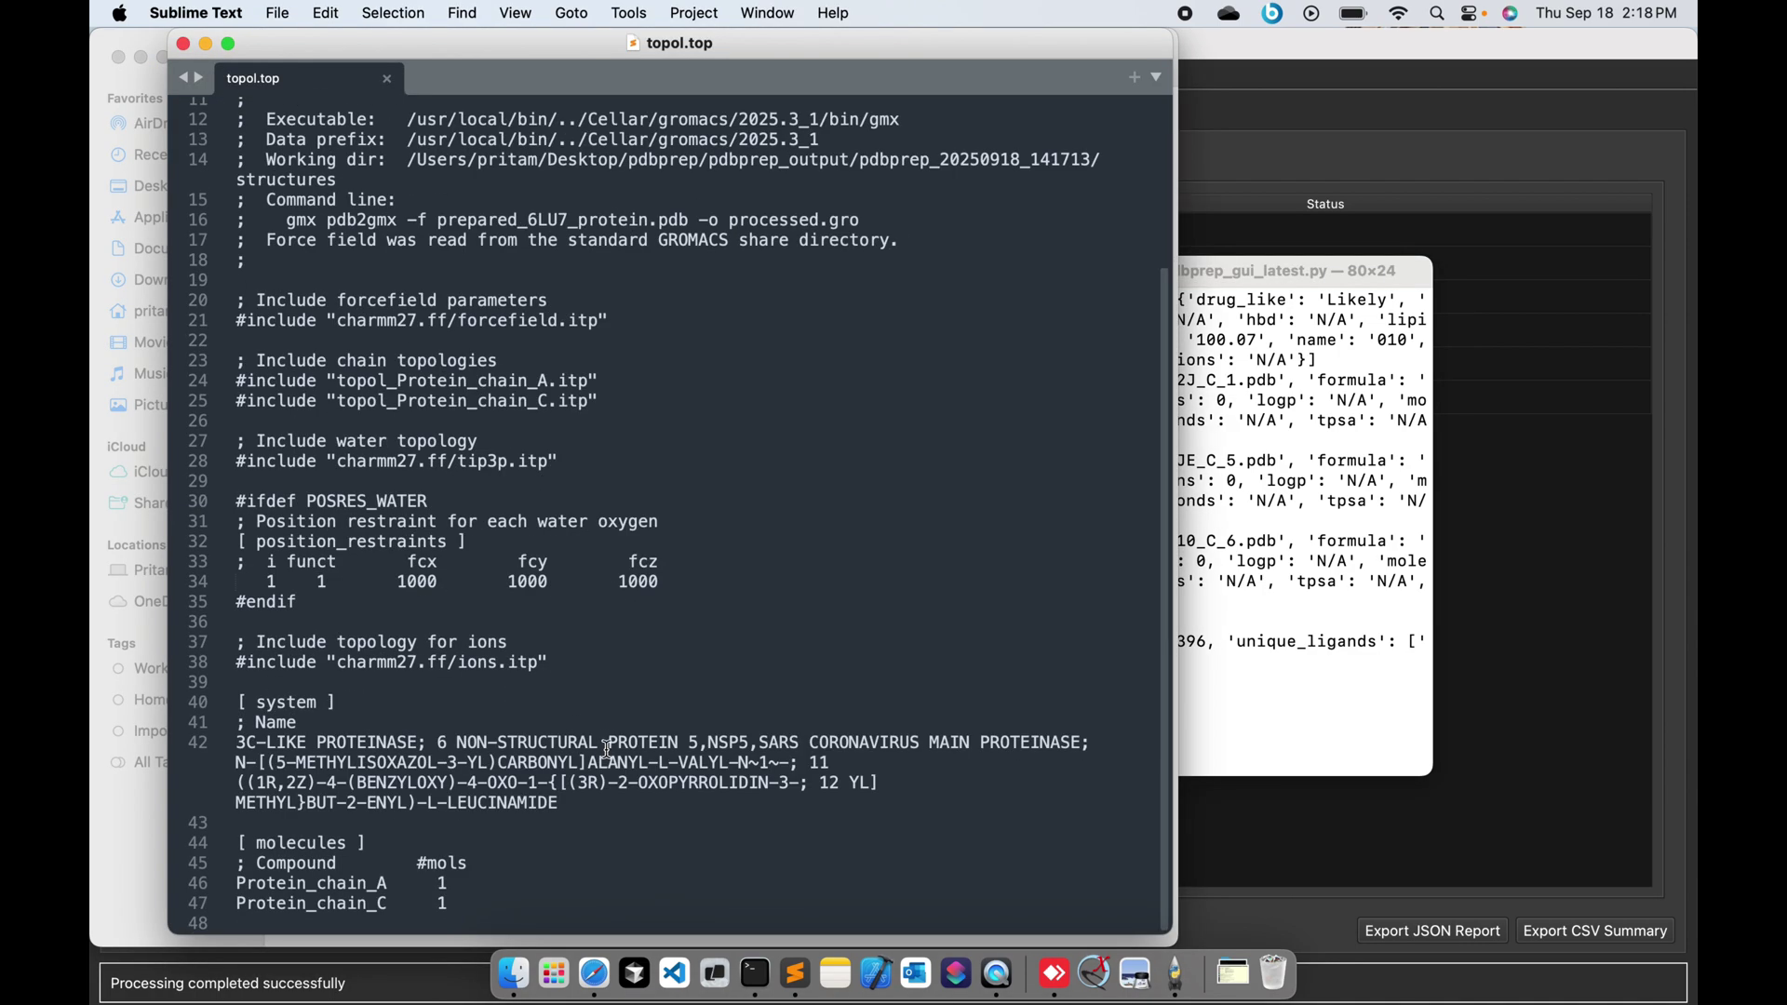
pyautogui.click(416, 463)
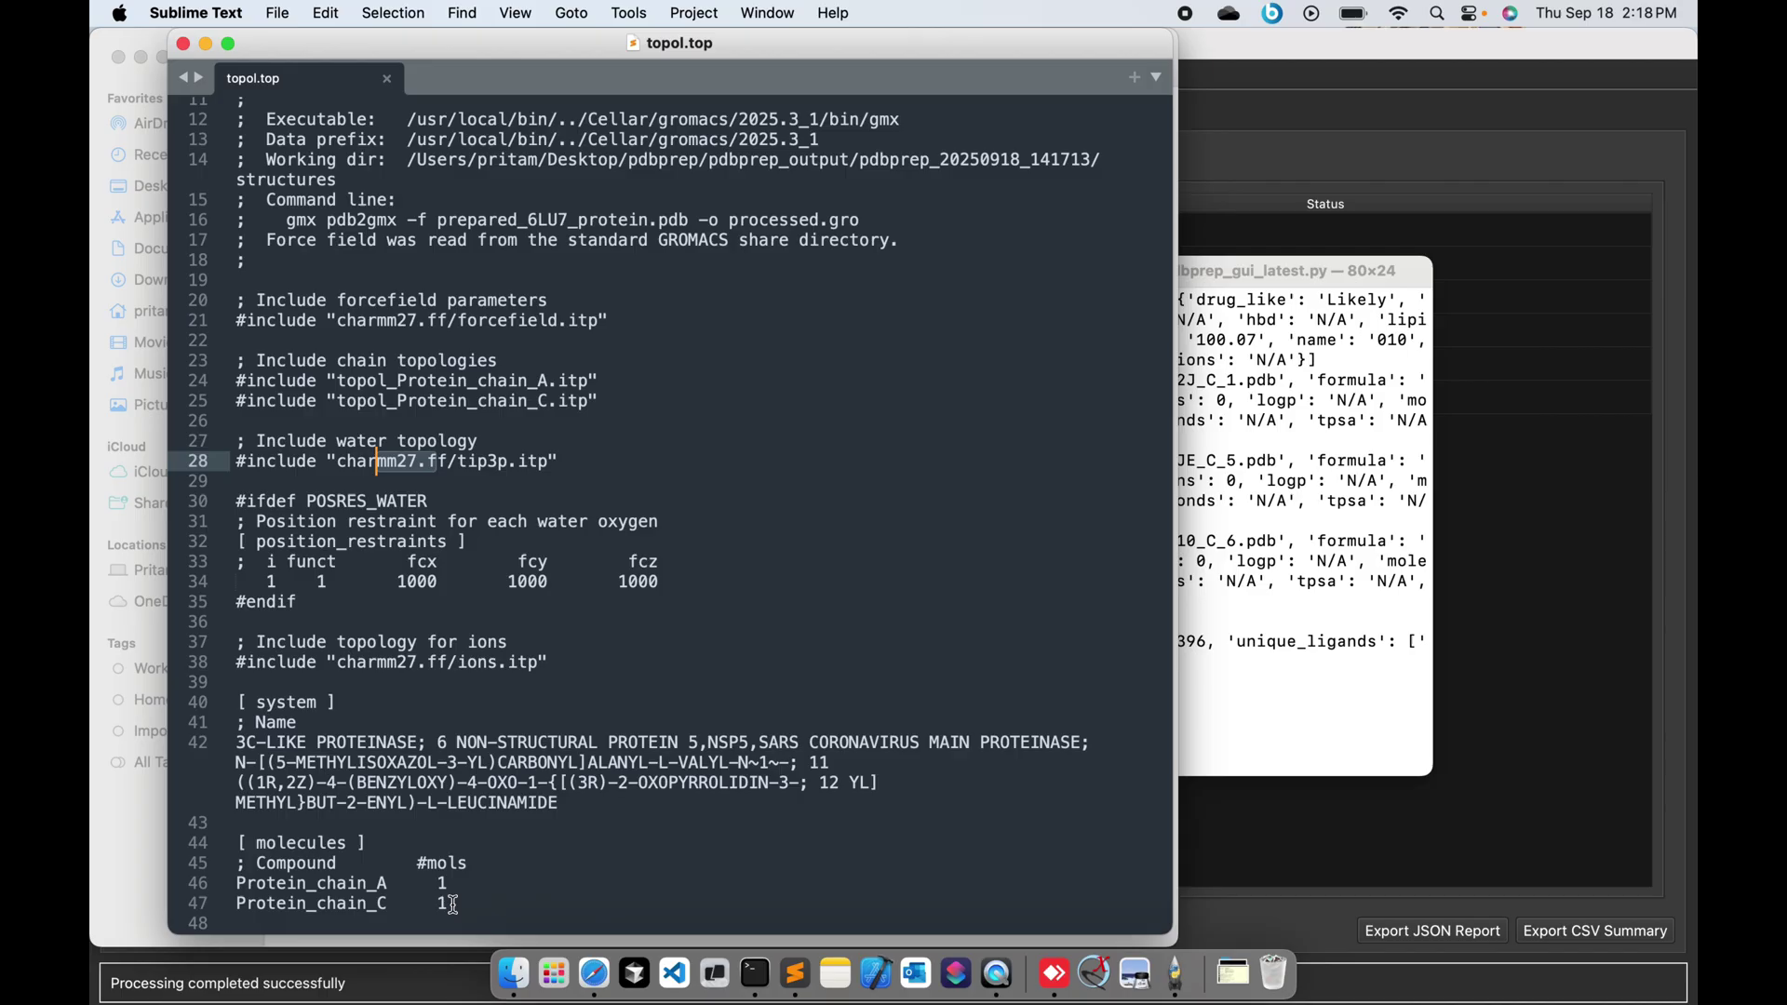
pyautogui.moveTo(450, 902); pyautogui.dragTo(245, 891)
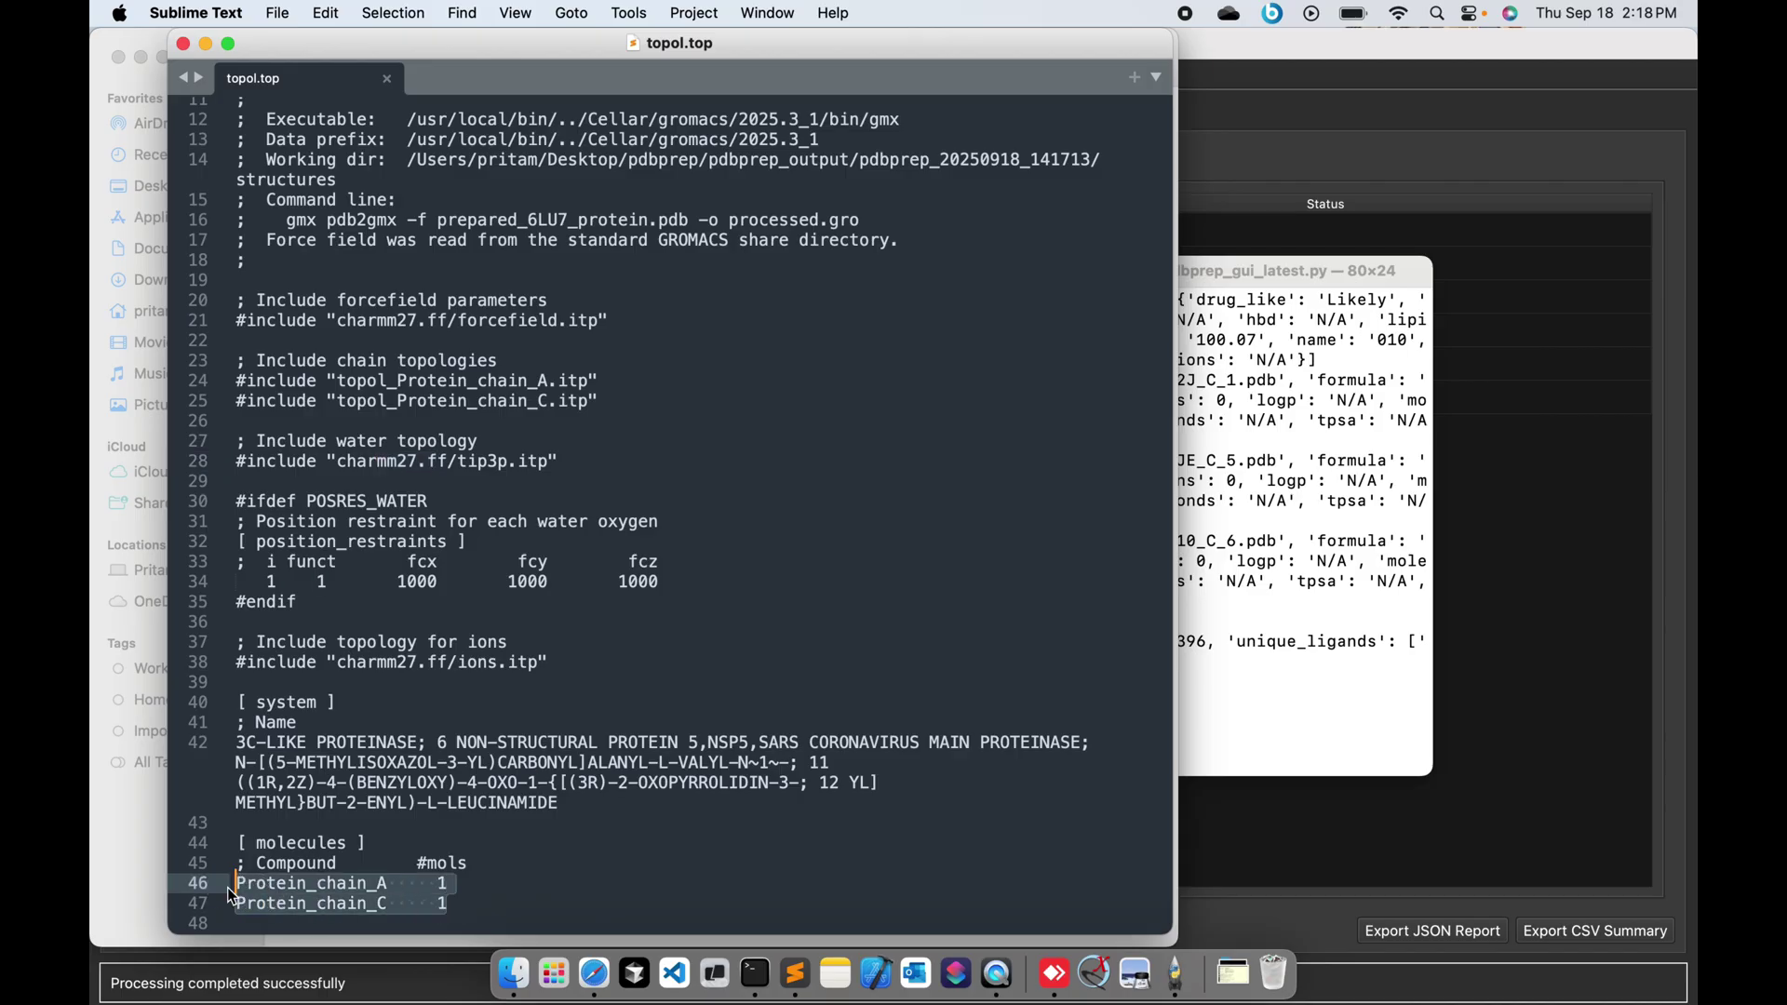
pyautogui.click(896, 570)
pyautogui.scroll(5, 896, 570)
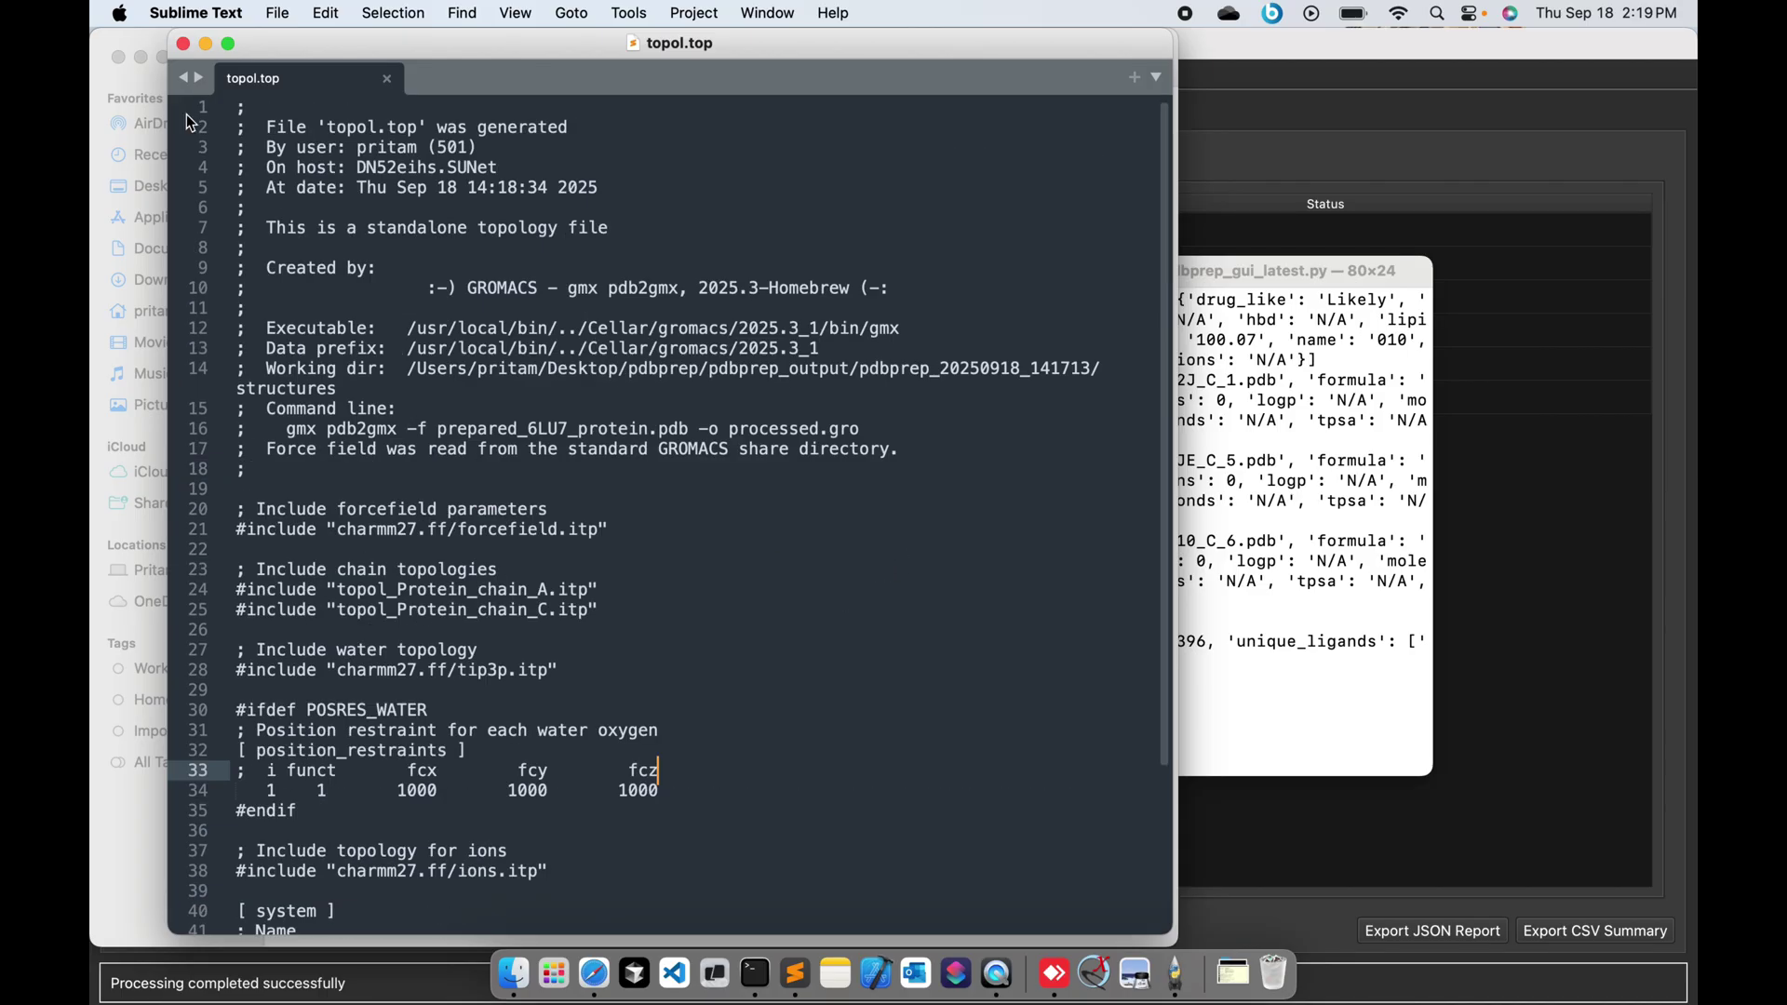
pyautogui.click(183, 44)
# - Go up to the pdbprep_20250918_141713 run folder and open its reports folder
pyautogui.click(1021, 406)
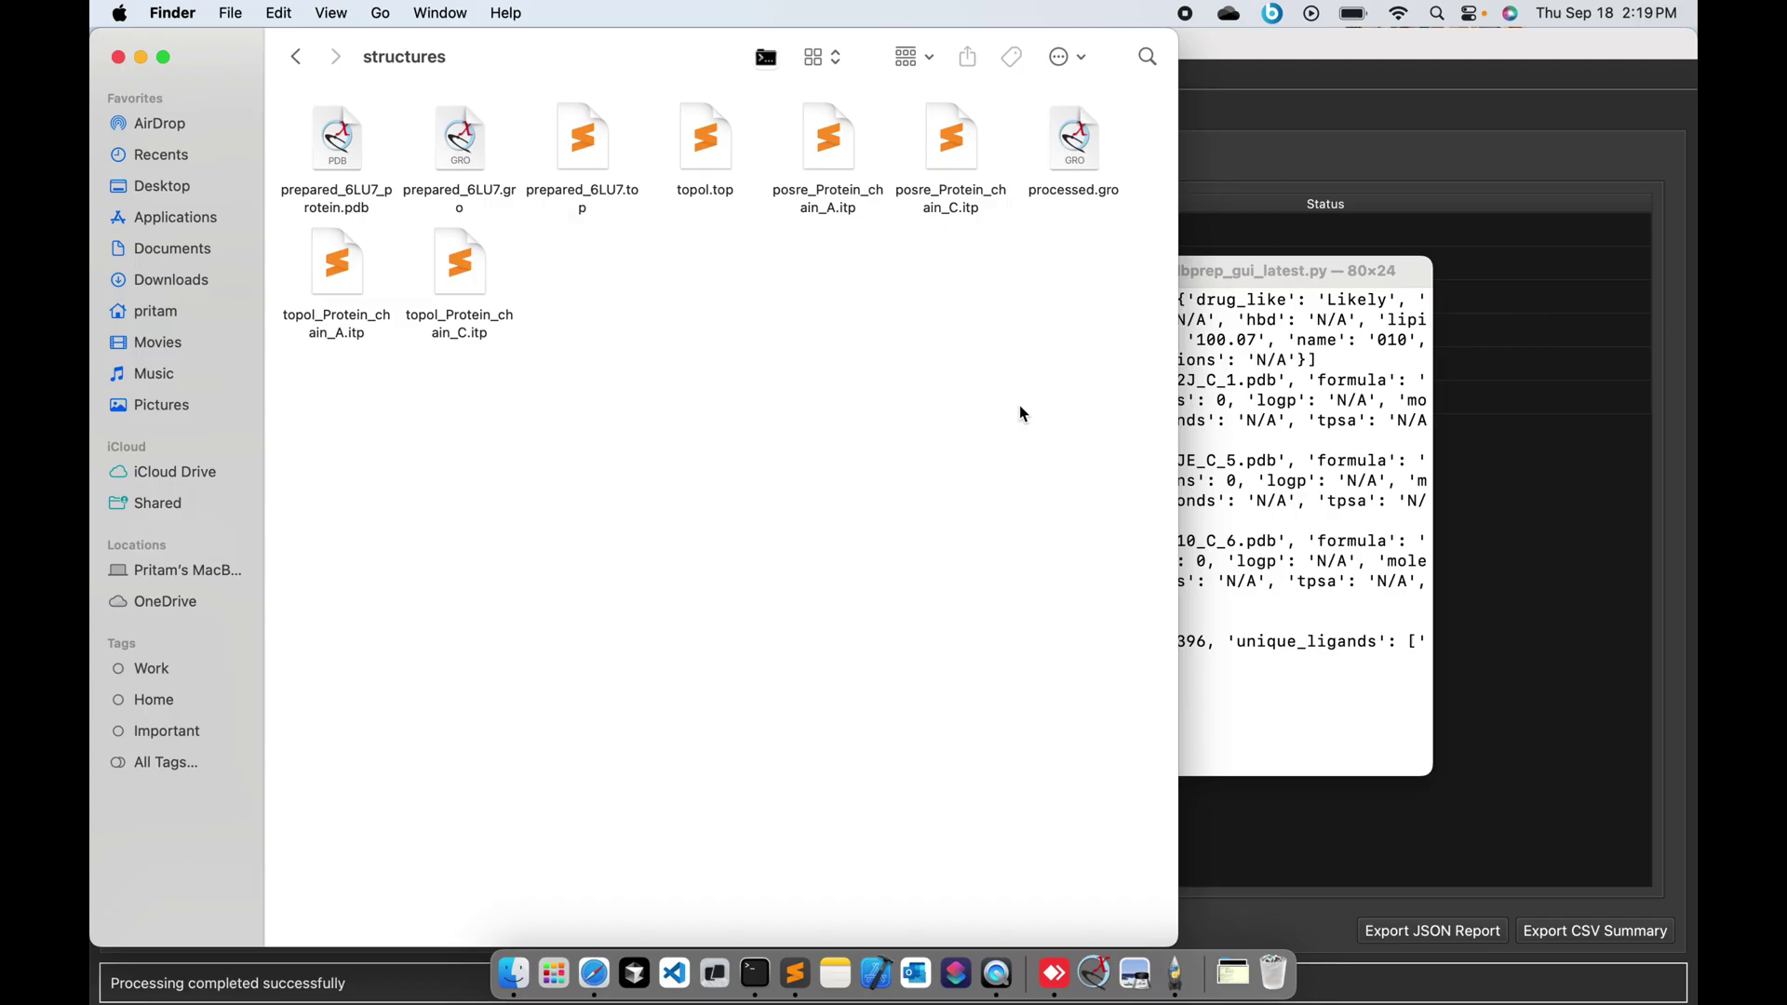
pyautogui.click(297, 58)
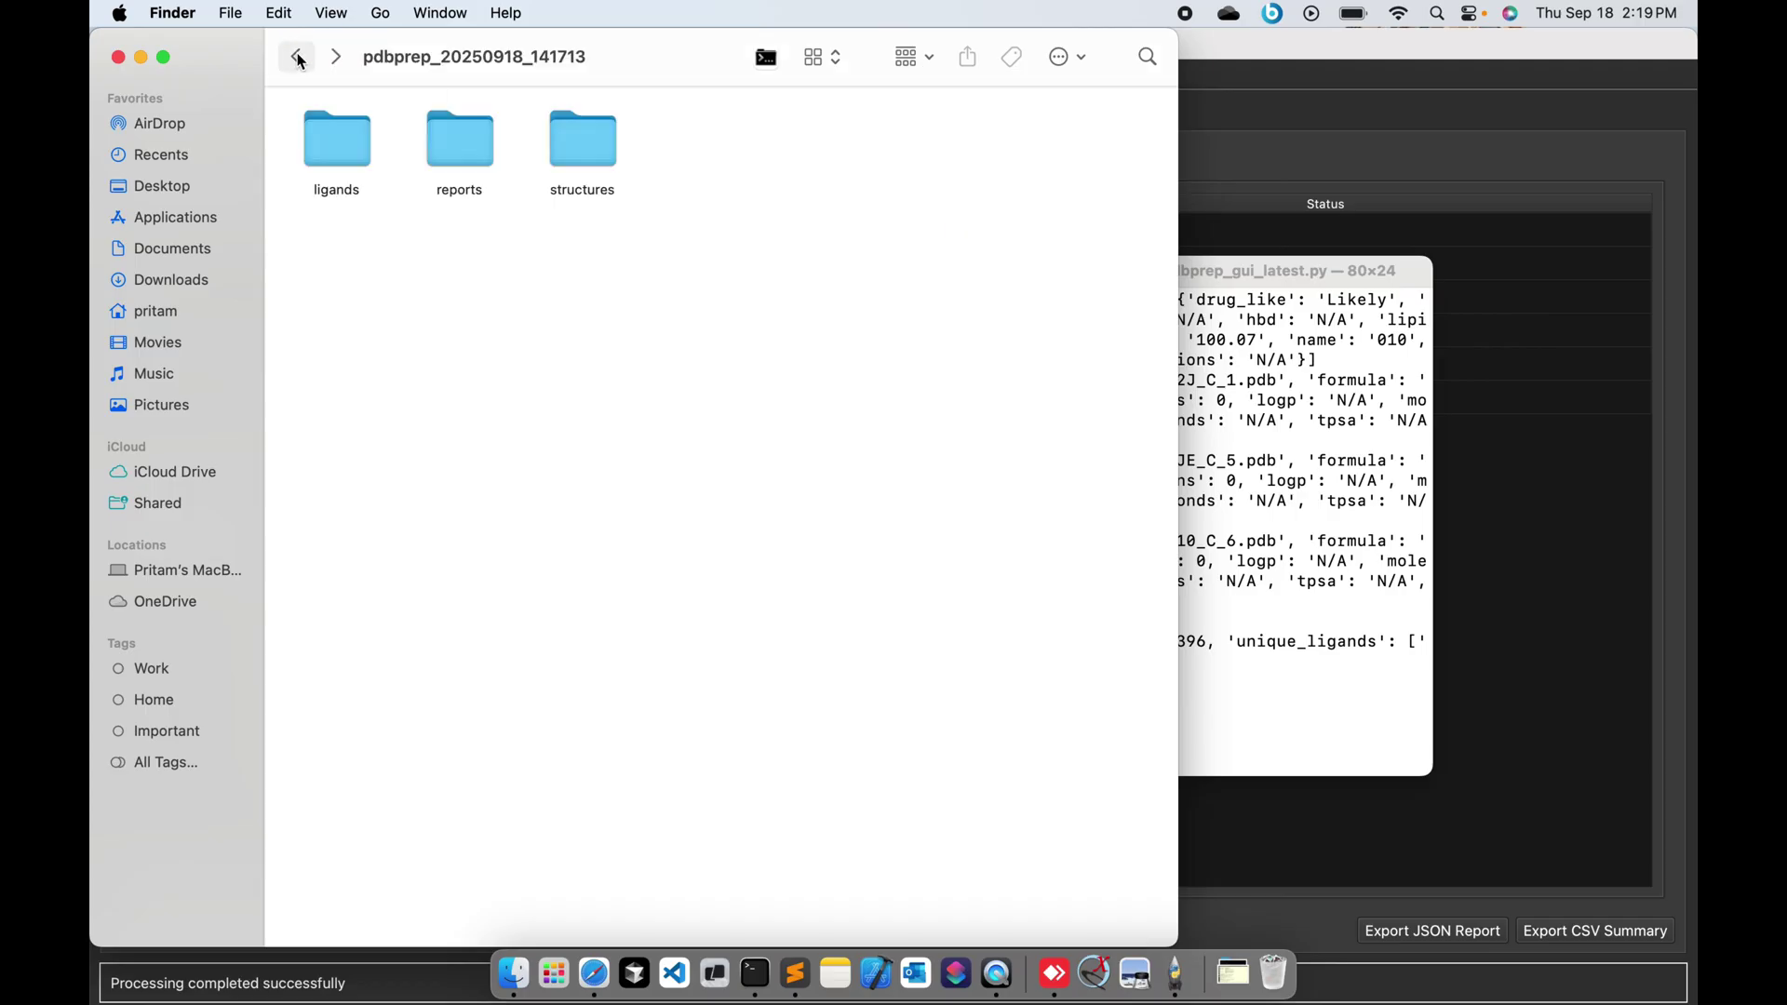
pyautogui.doubleClick(462, 147)
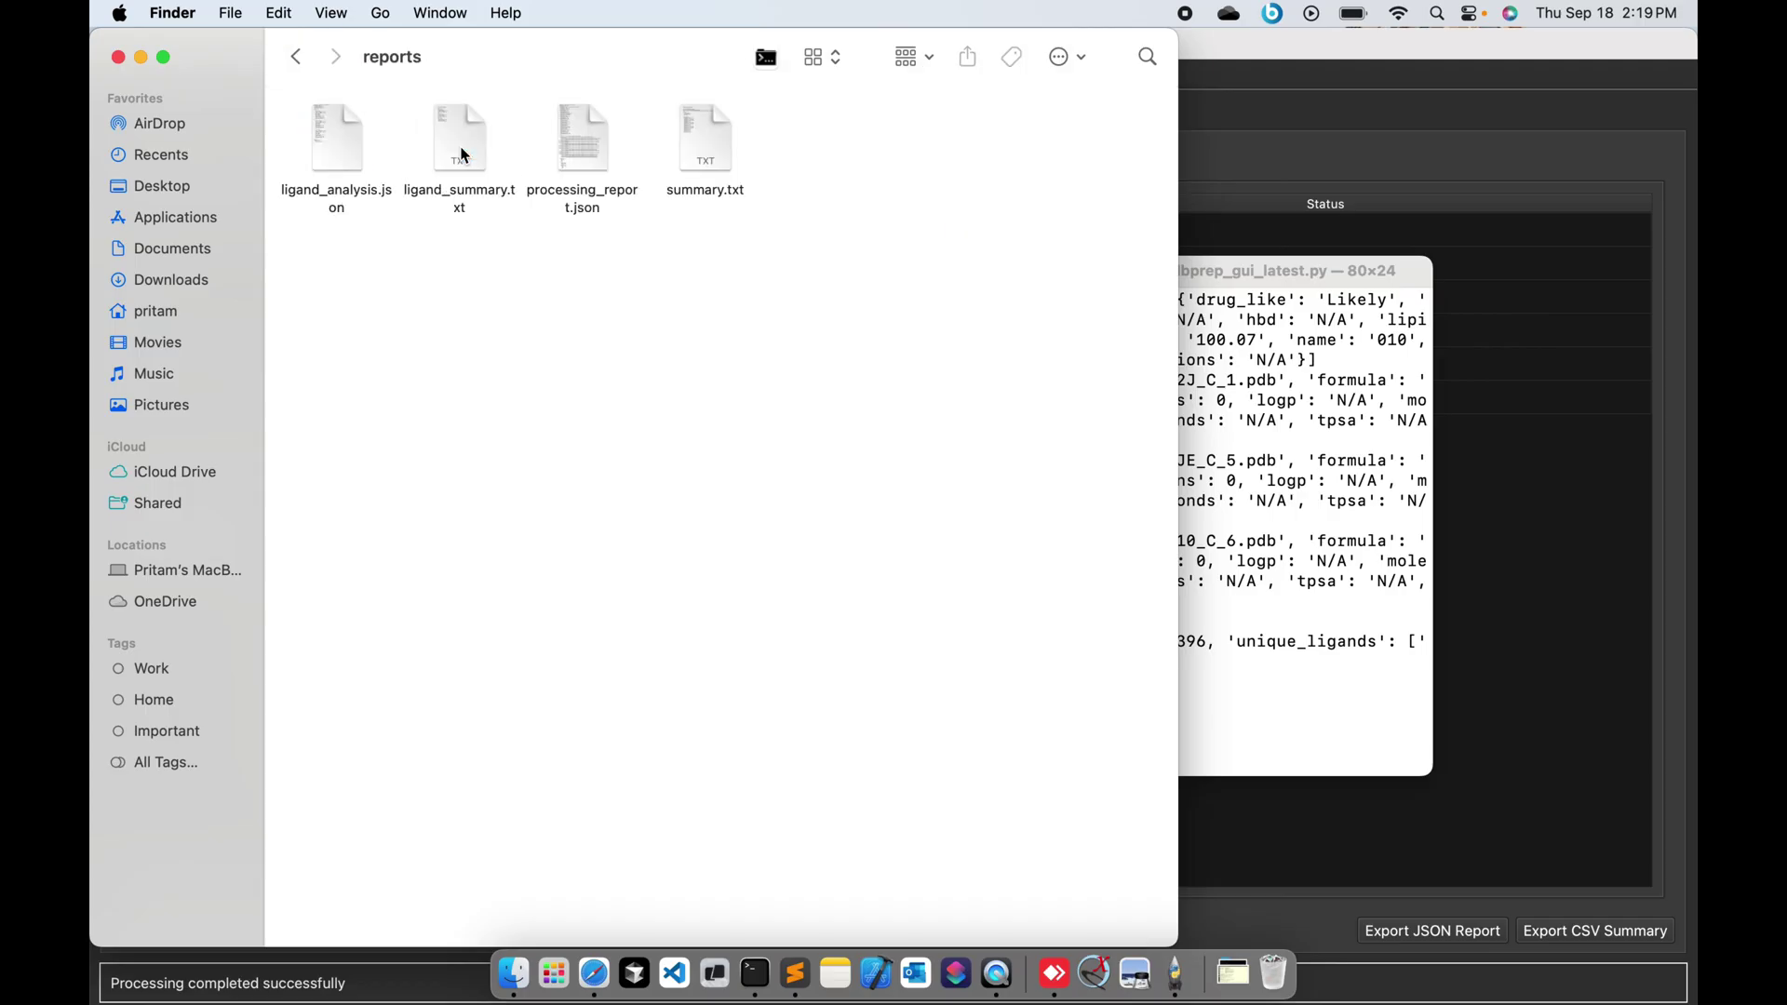
# - Read ligand_summary.txt and summary.txt in TextEdit, closing each afterwards
pyautogui.doubleClick(474, 151)
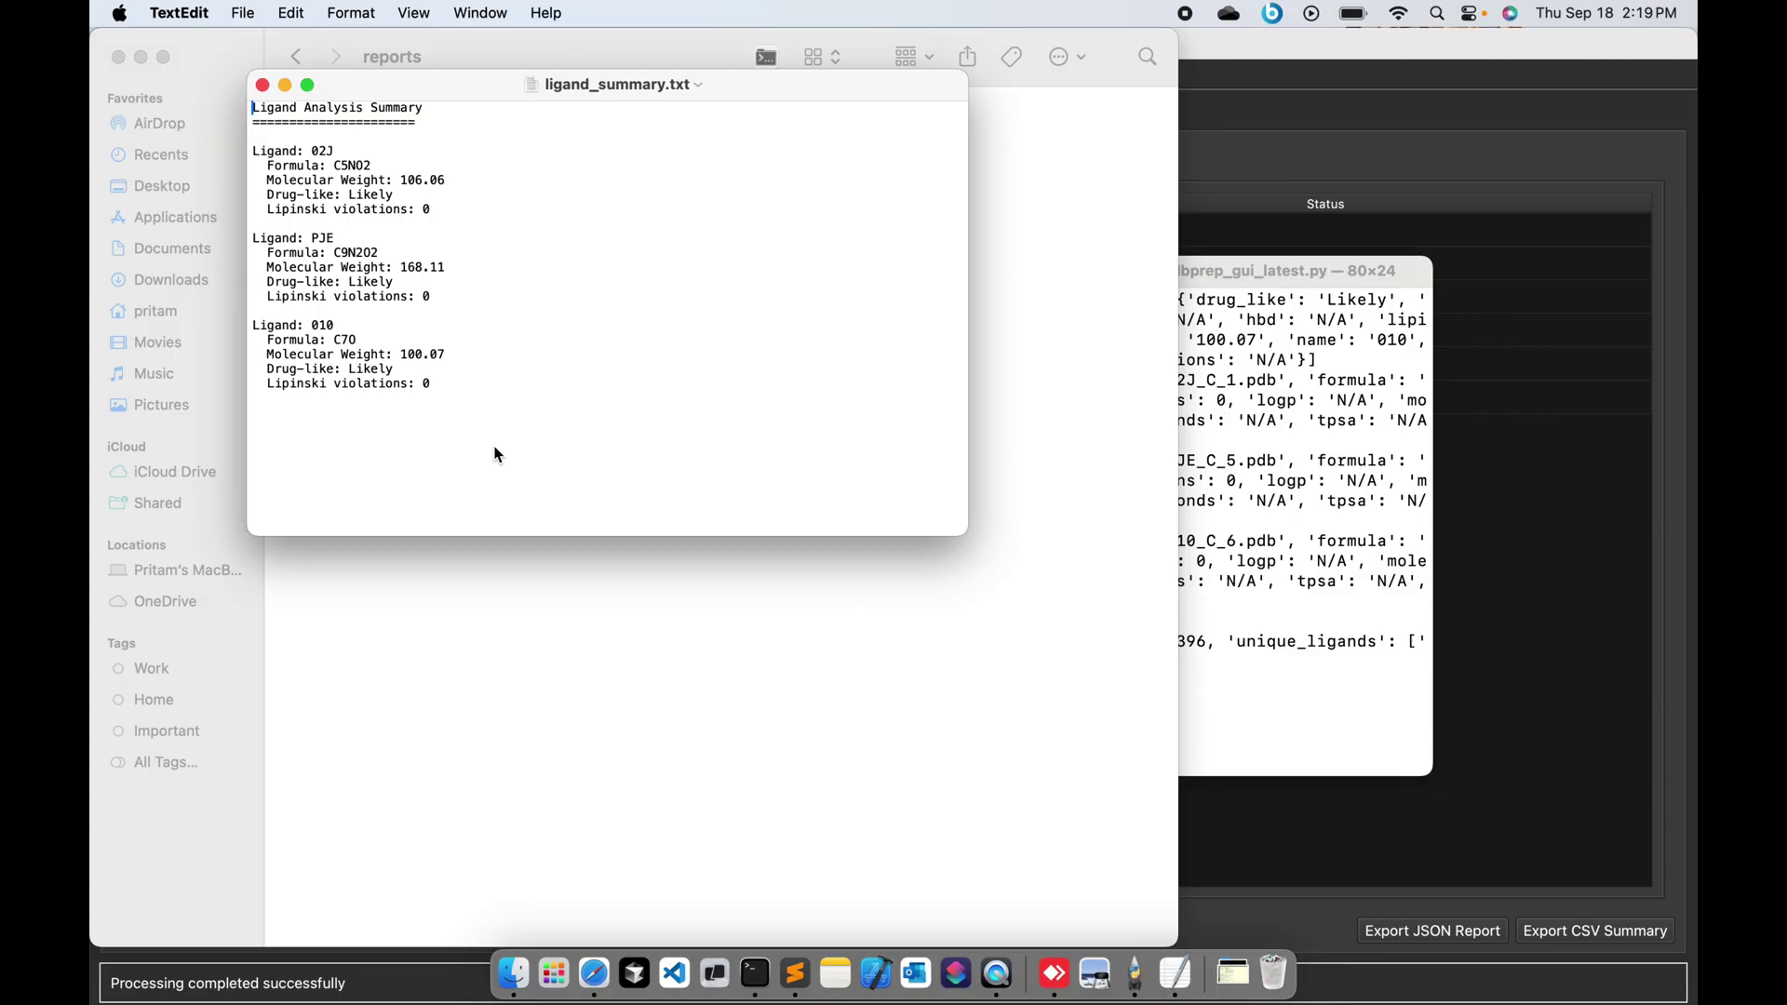
pyautogui.click(263, 86)
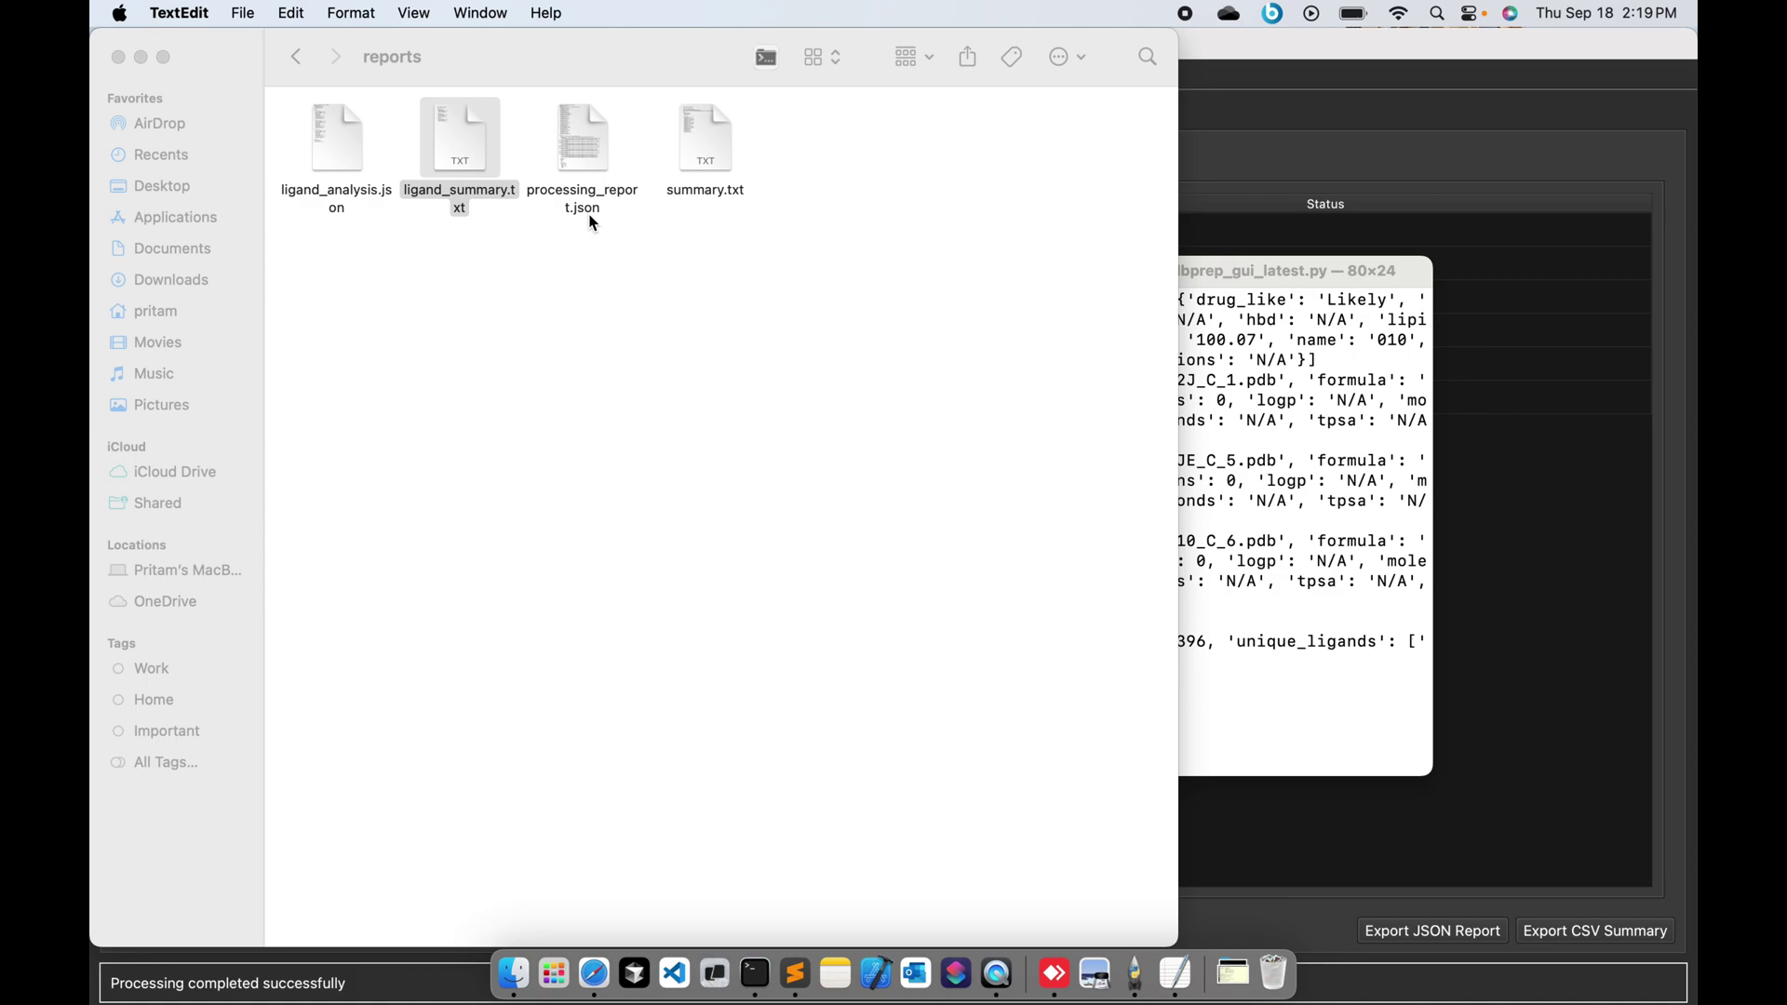
pyautogui.doubleClick(717, 161)
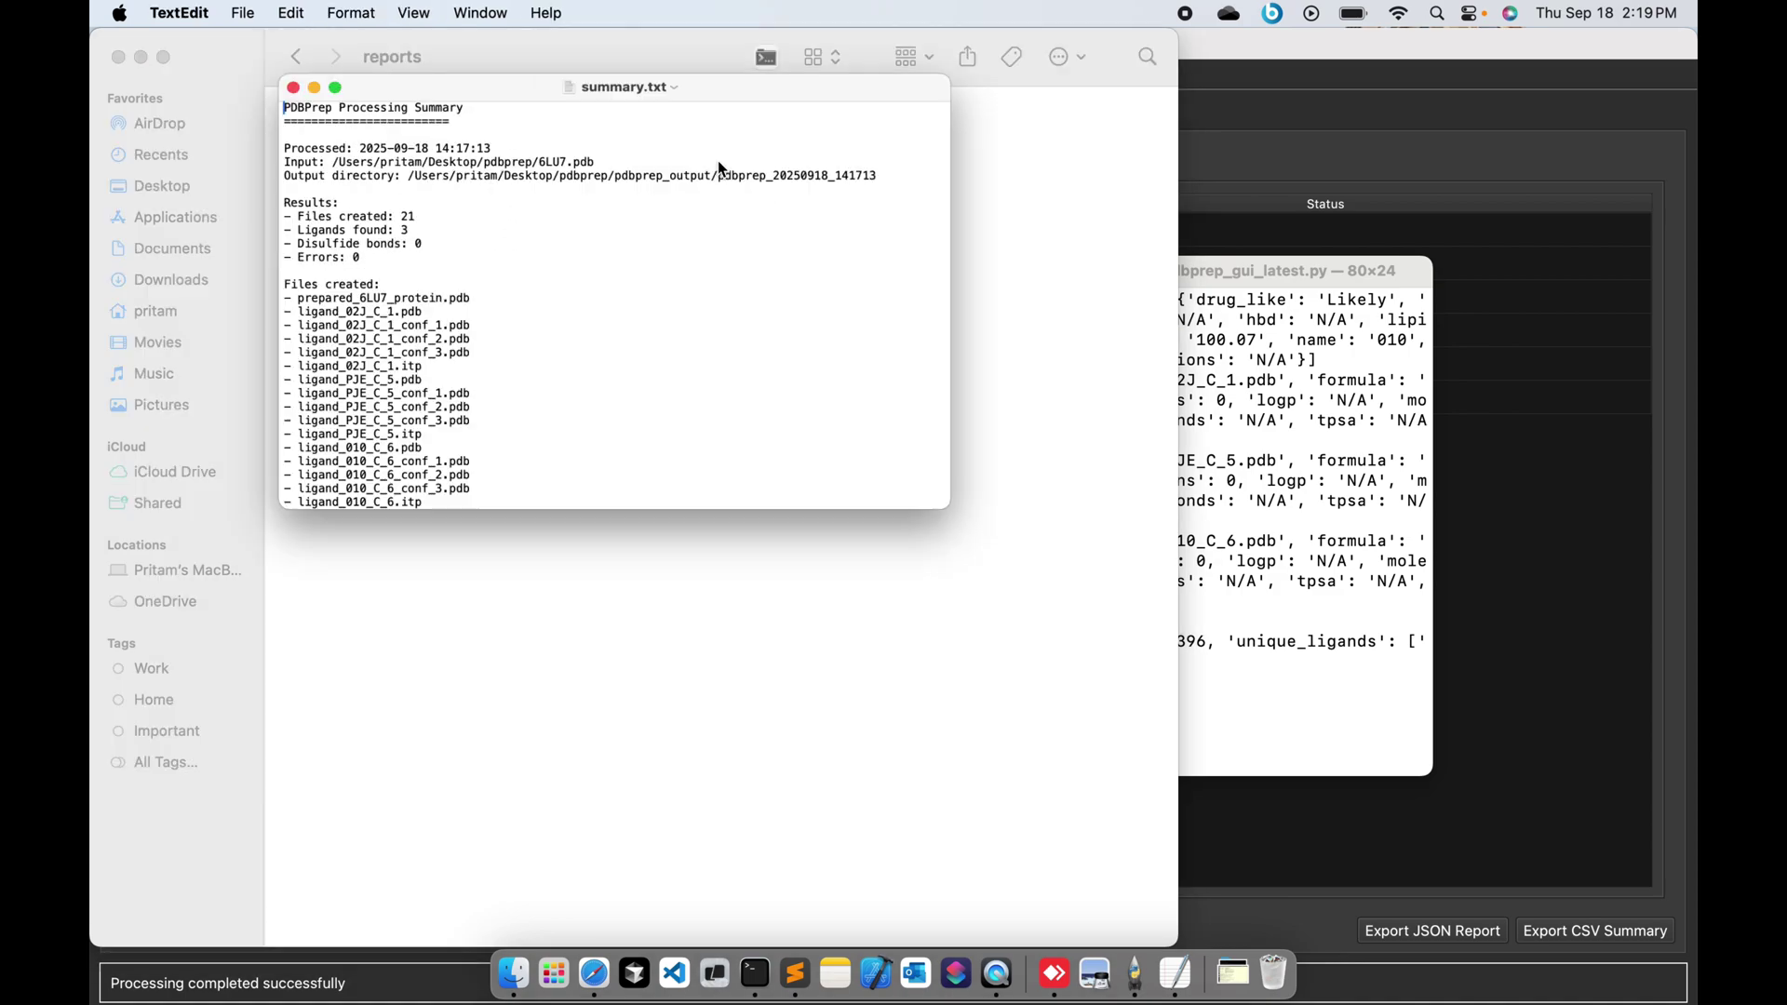
pyautogui.scroll(-3, 499, 400)
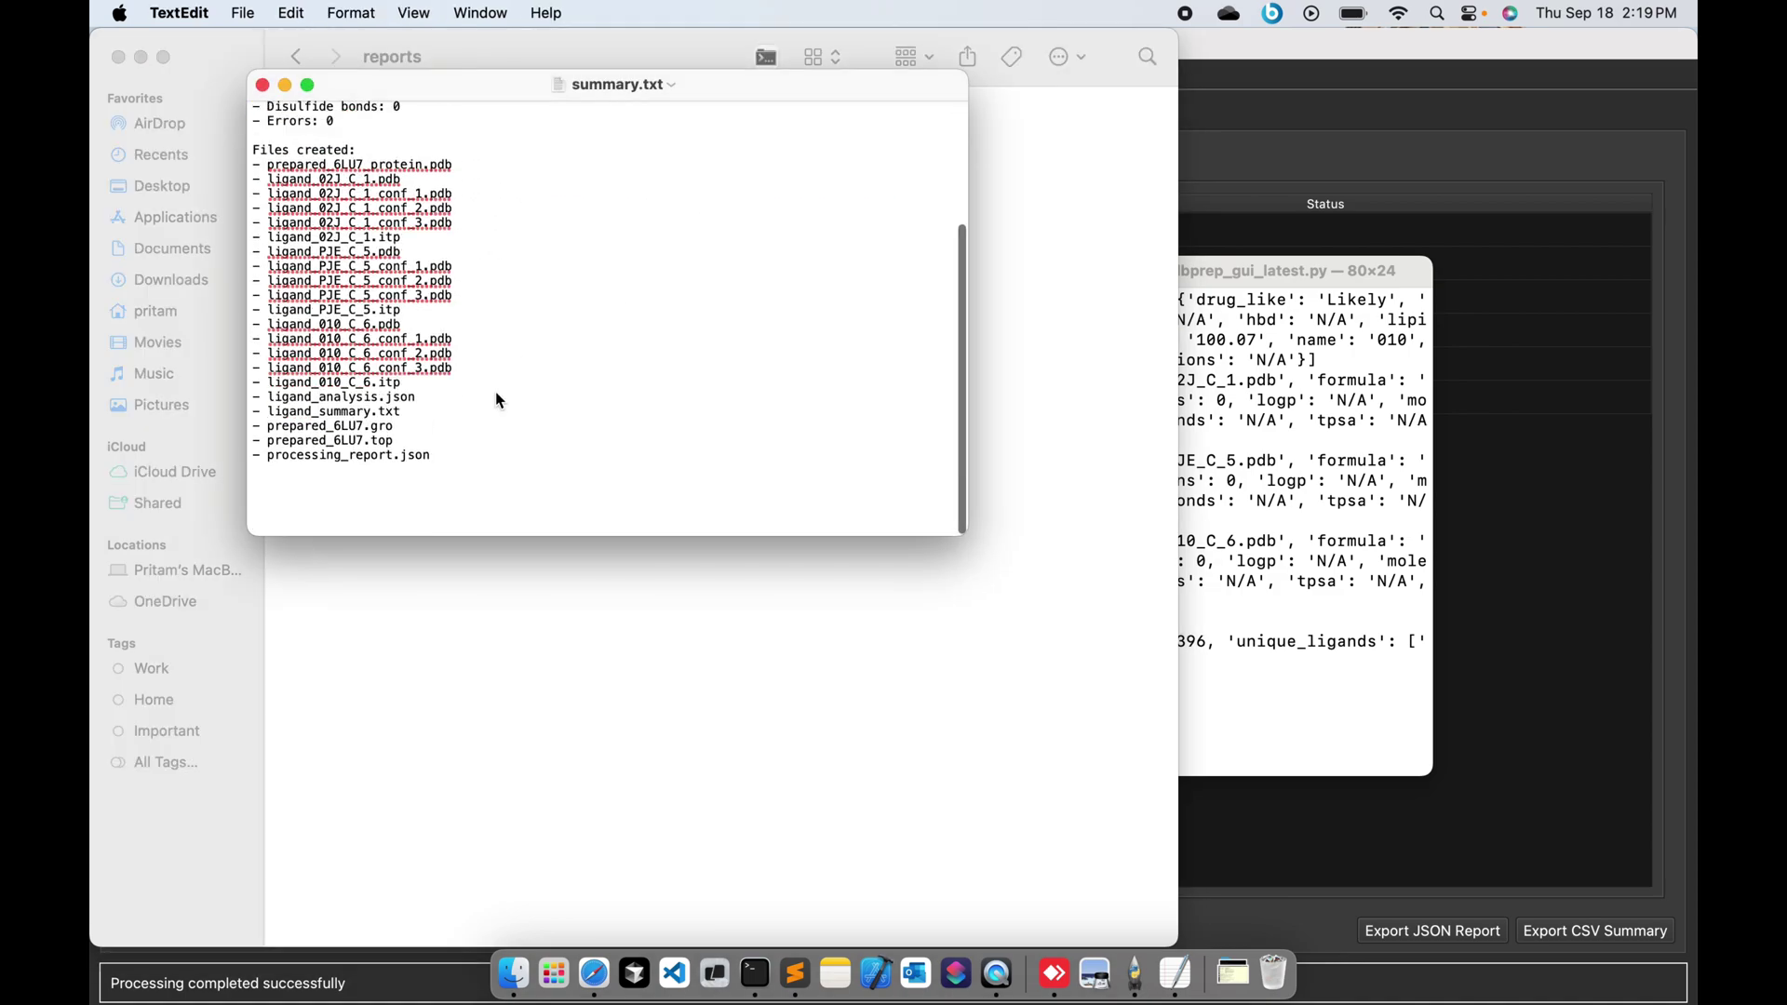
pyautogui.scroll(3, 498, 398)
pyautogui.click(262, 85)
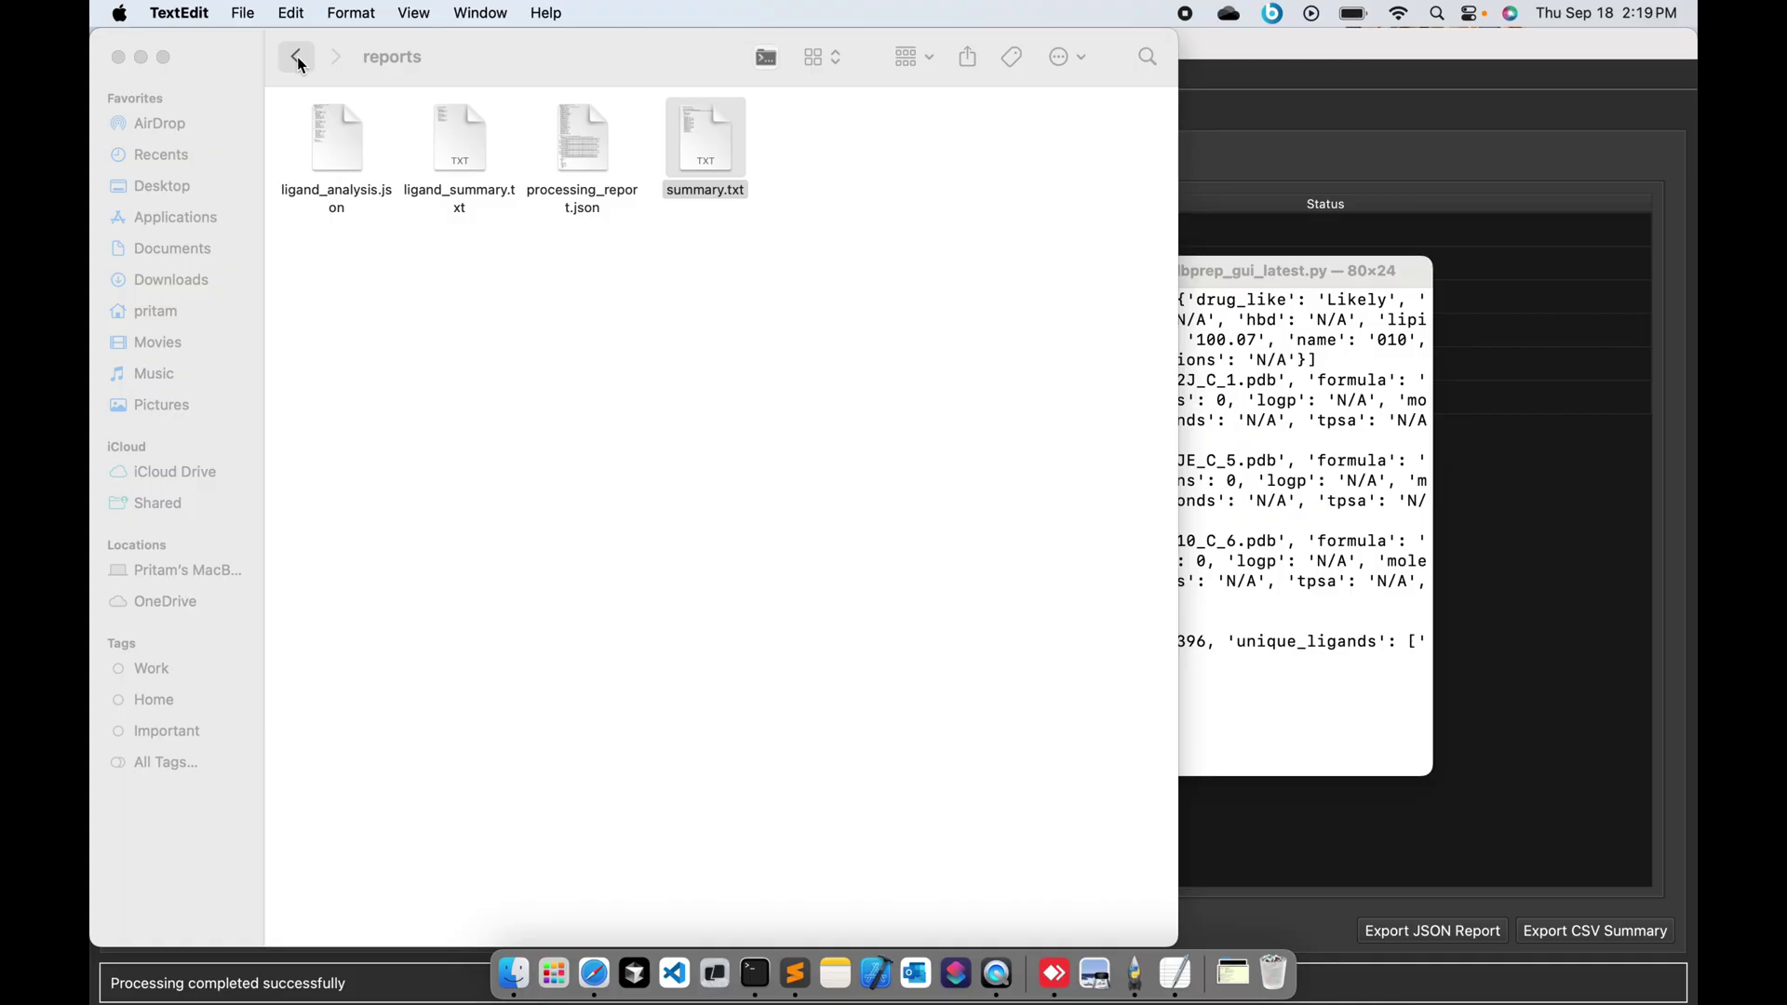
# - Navigate back three levels to the top pdbprep project folder
pyautogui.click(298, 61)
pyautogui.click(306, 61)
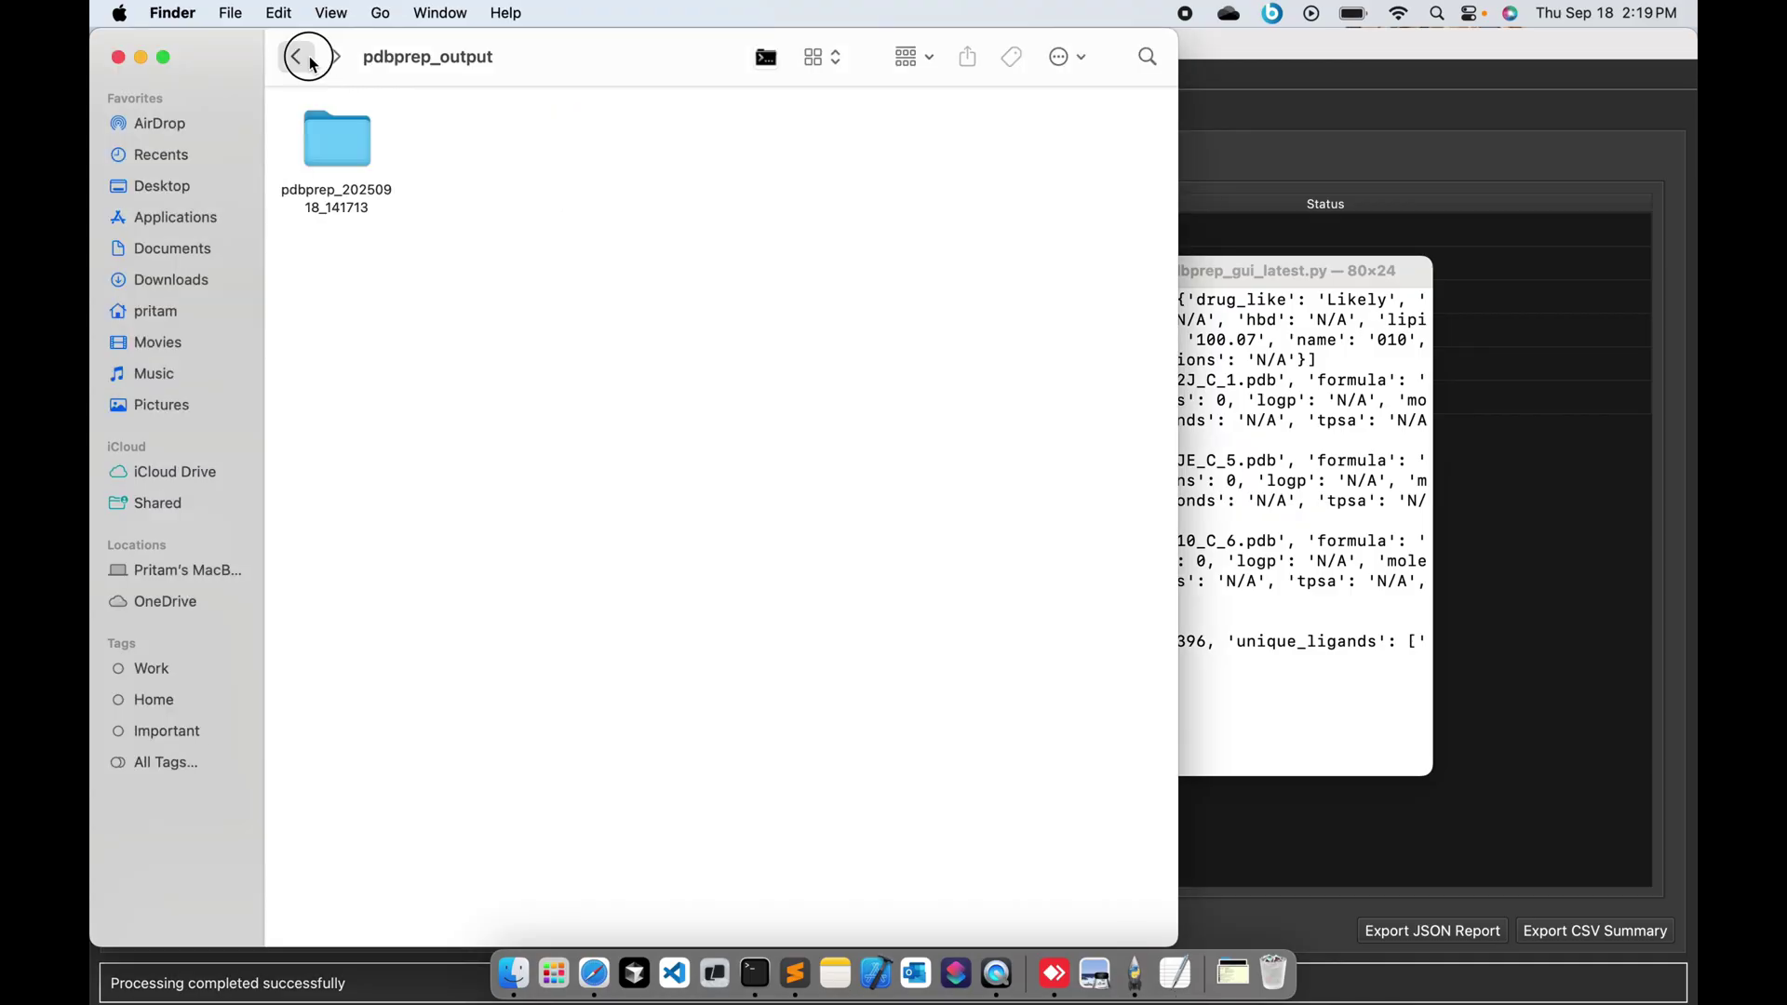
pyautogui.click(310, 61)
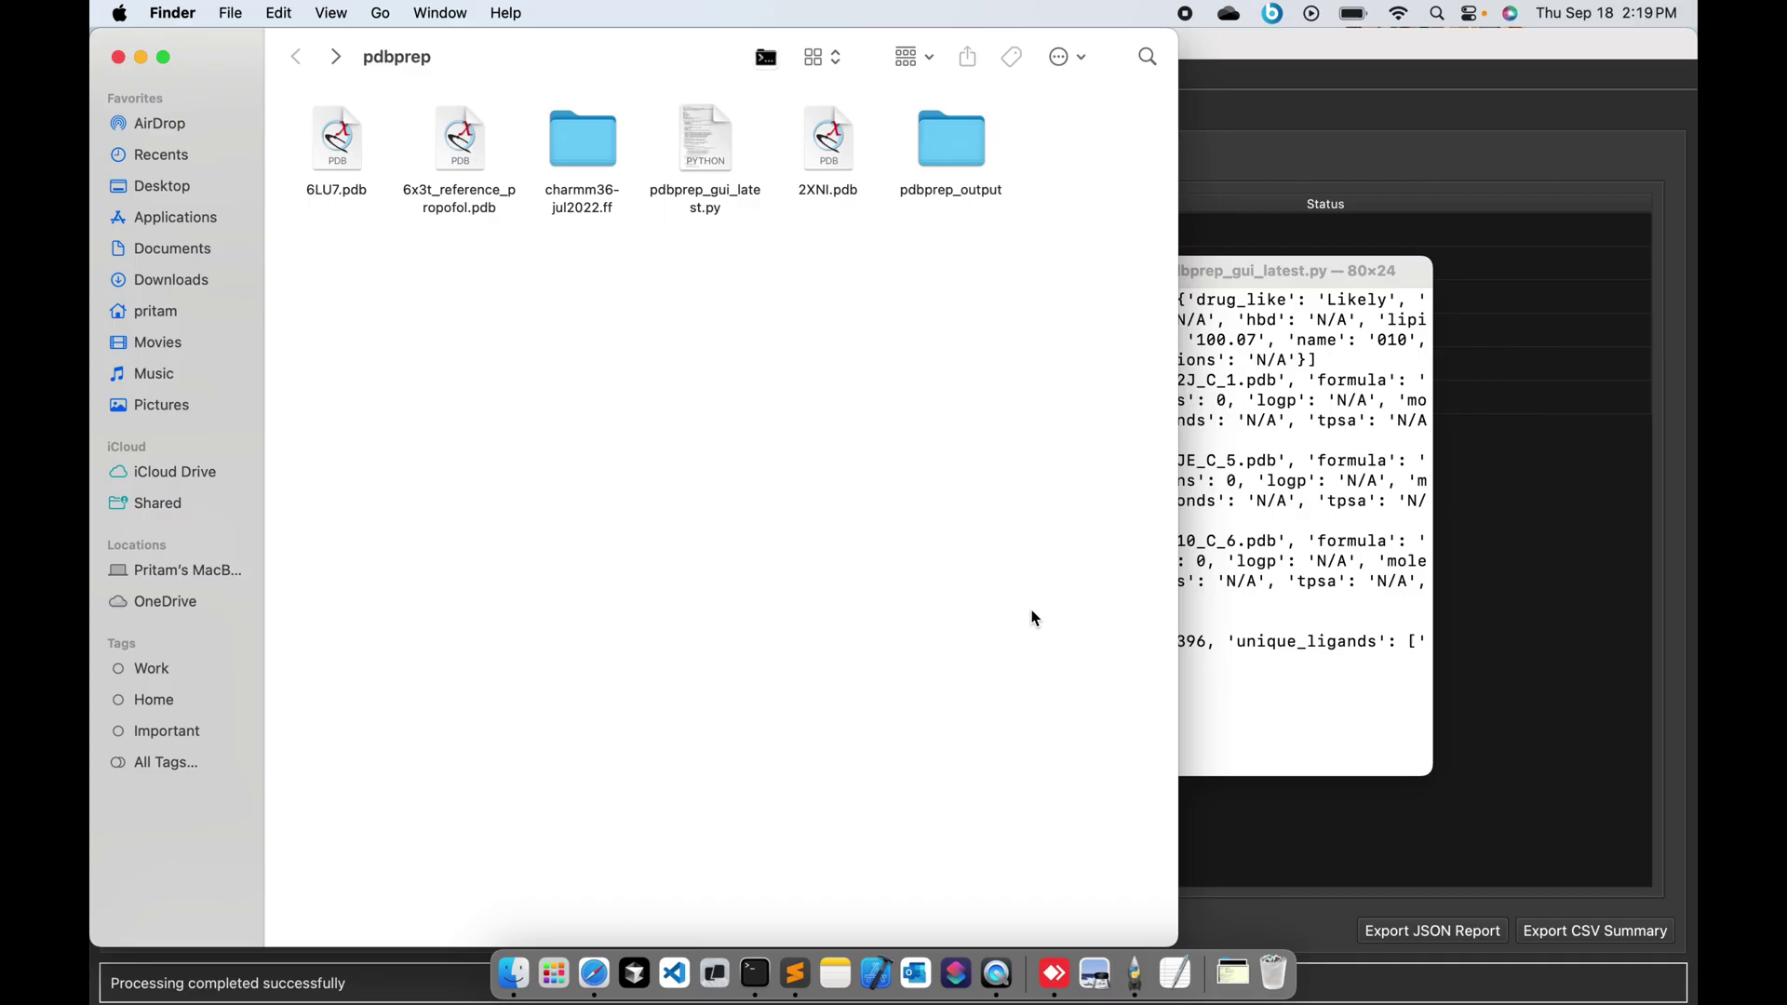
# - Load 2XNI.pdb as input, maximize the window and run PDBPrep, accepting the validity message
pyautogui.click(1513, 367)
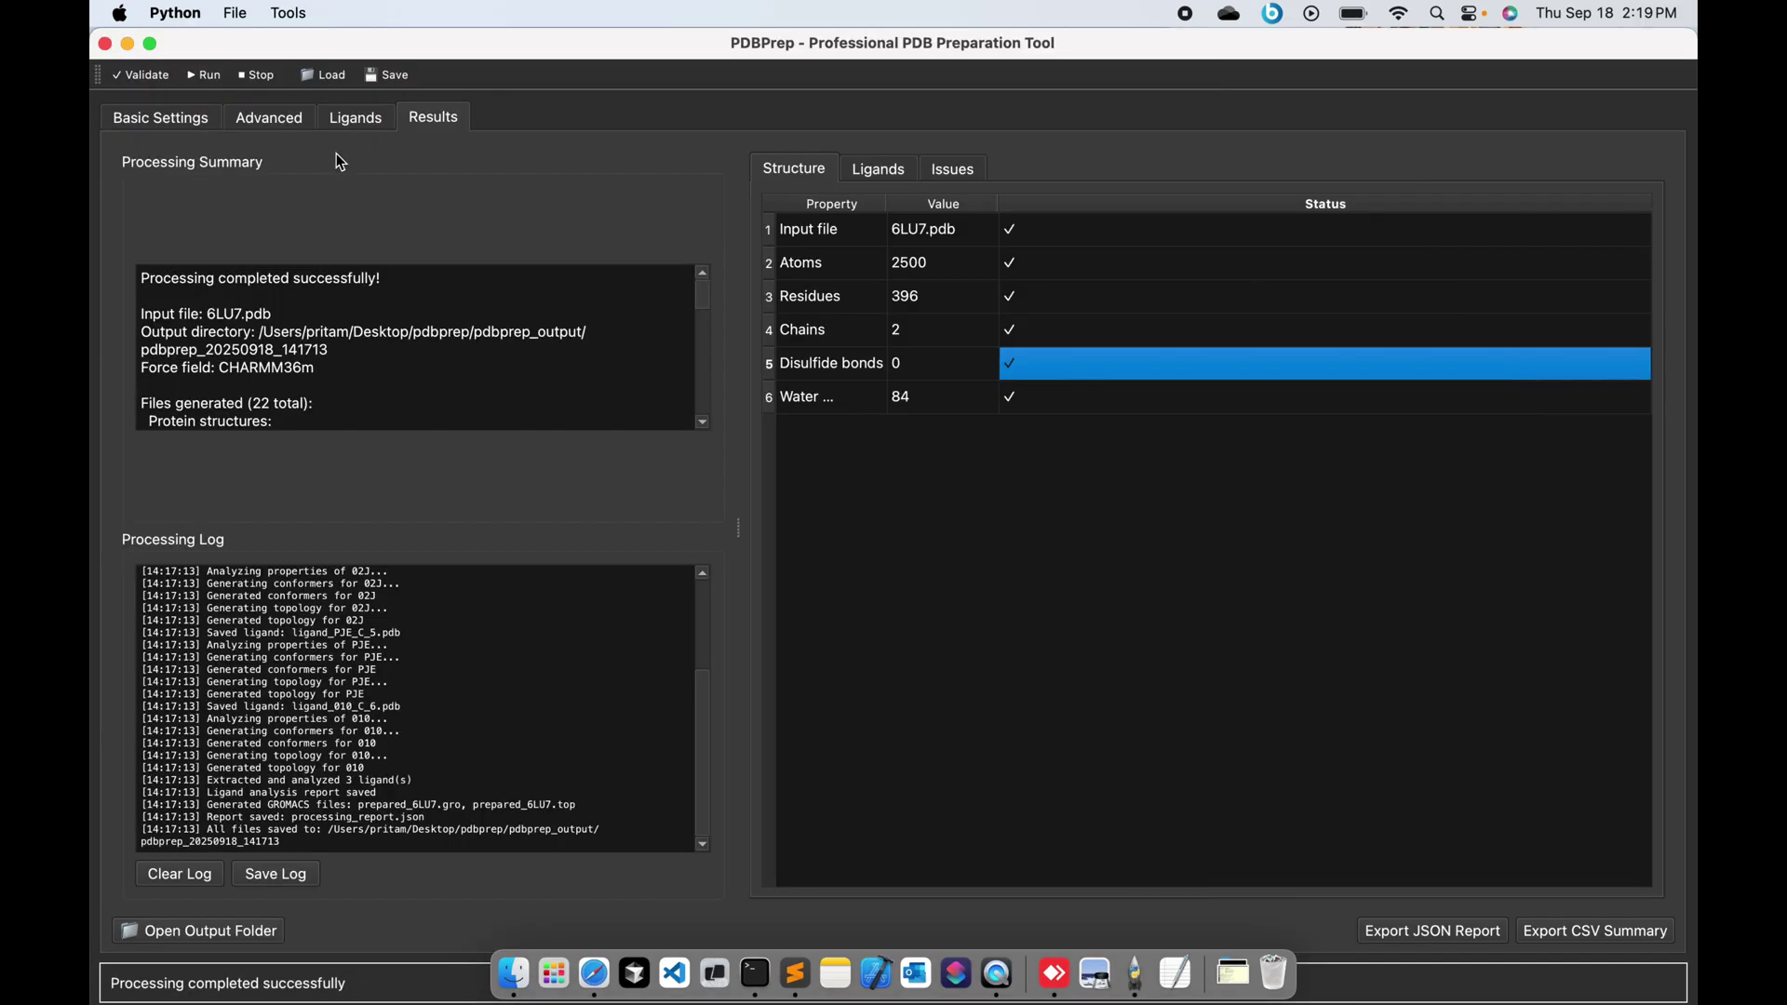
pyautogui.click(195, 124)
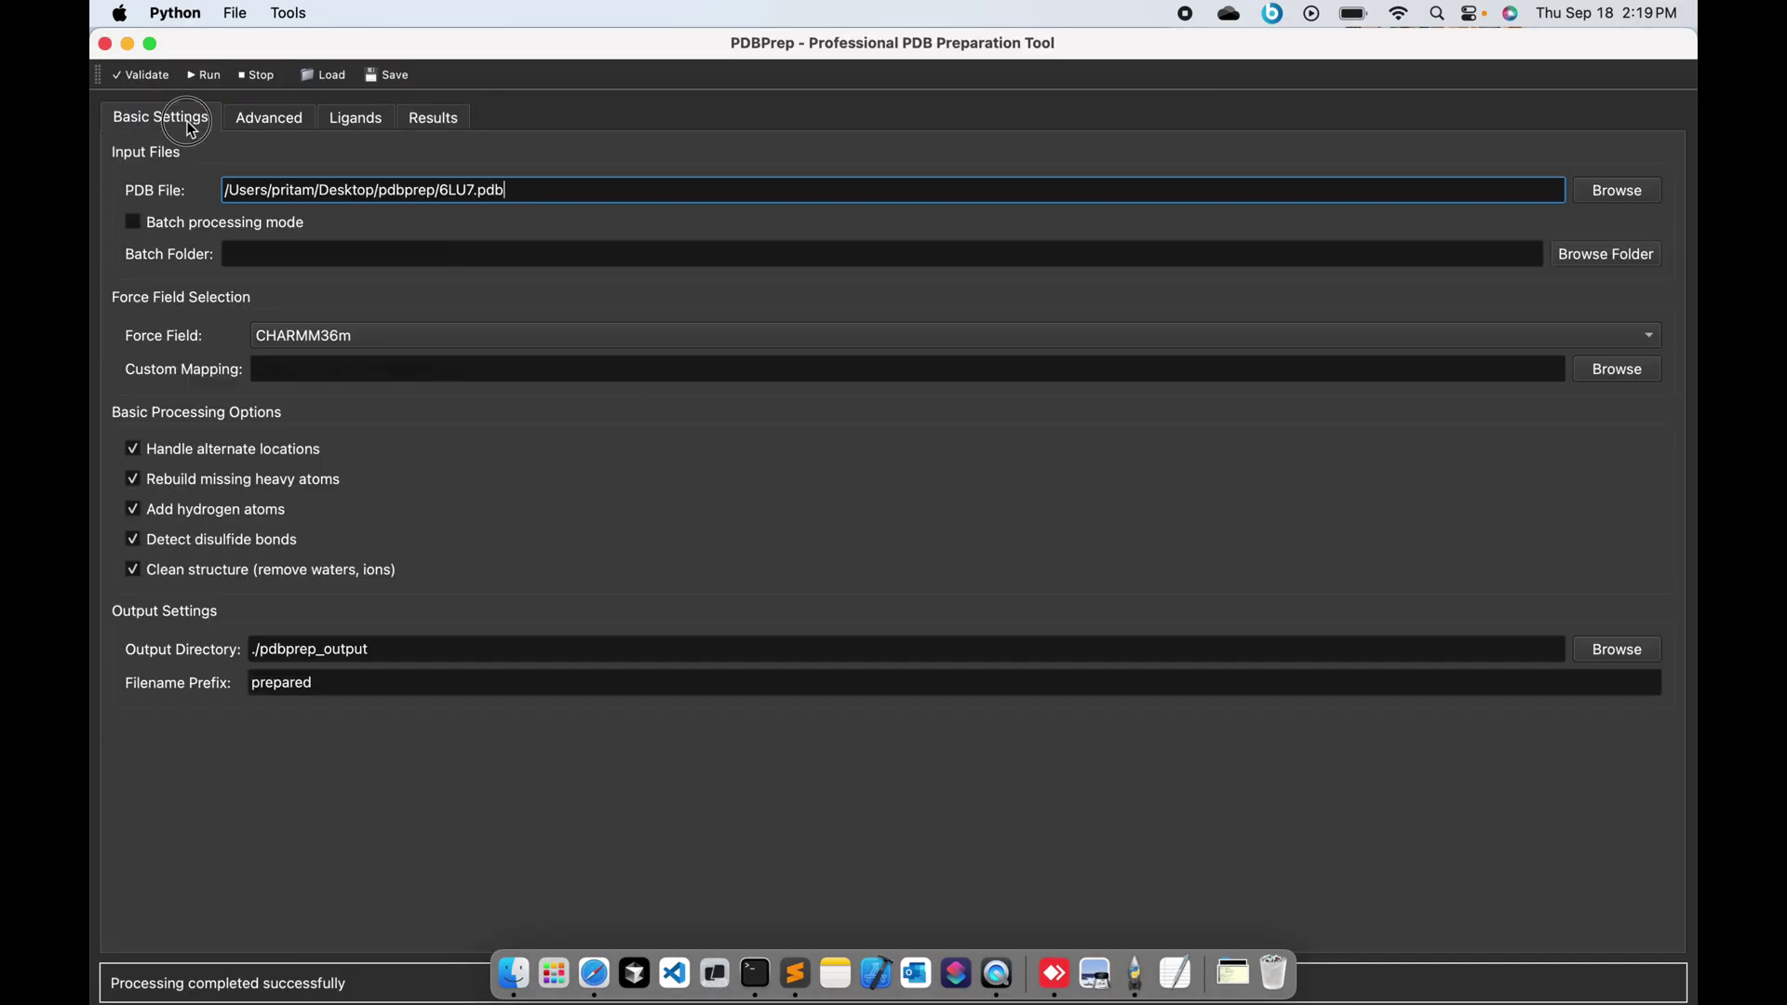
pyautogui.click(1620, 193)
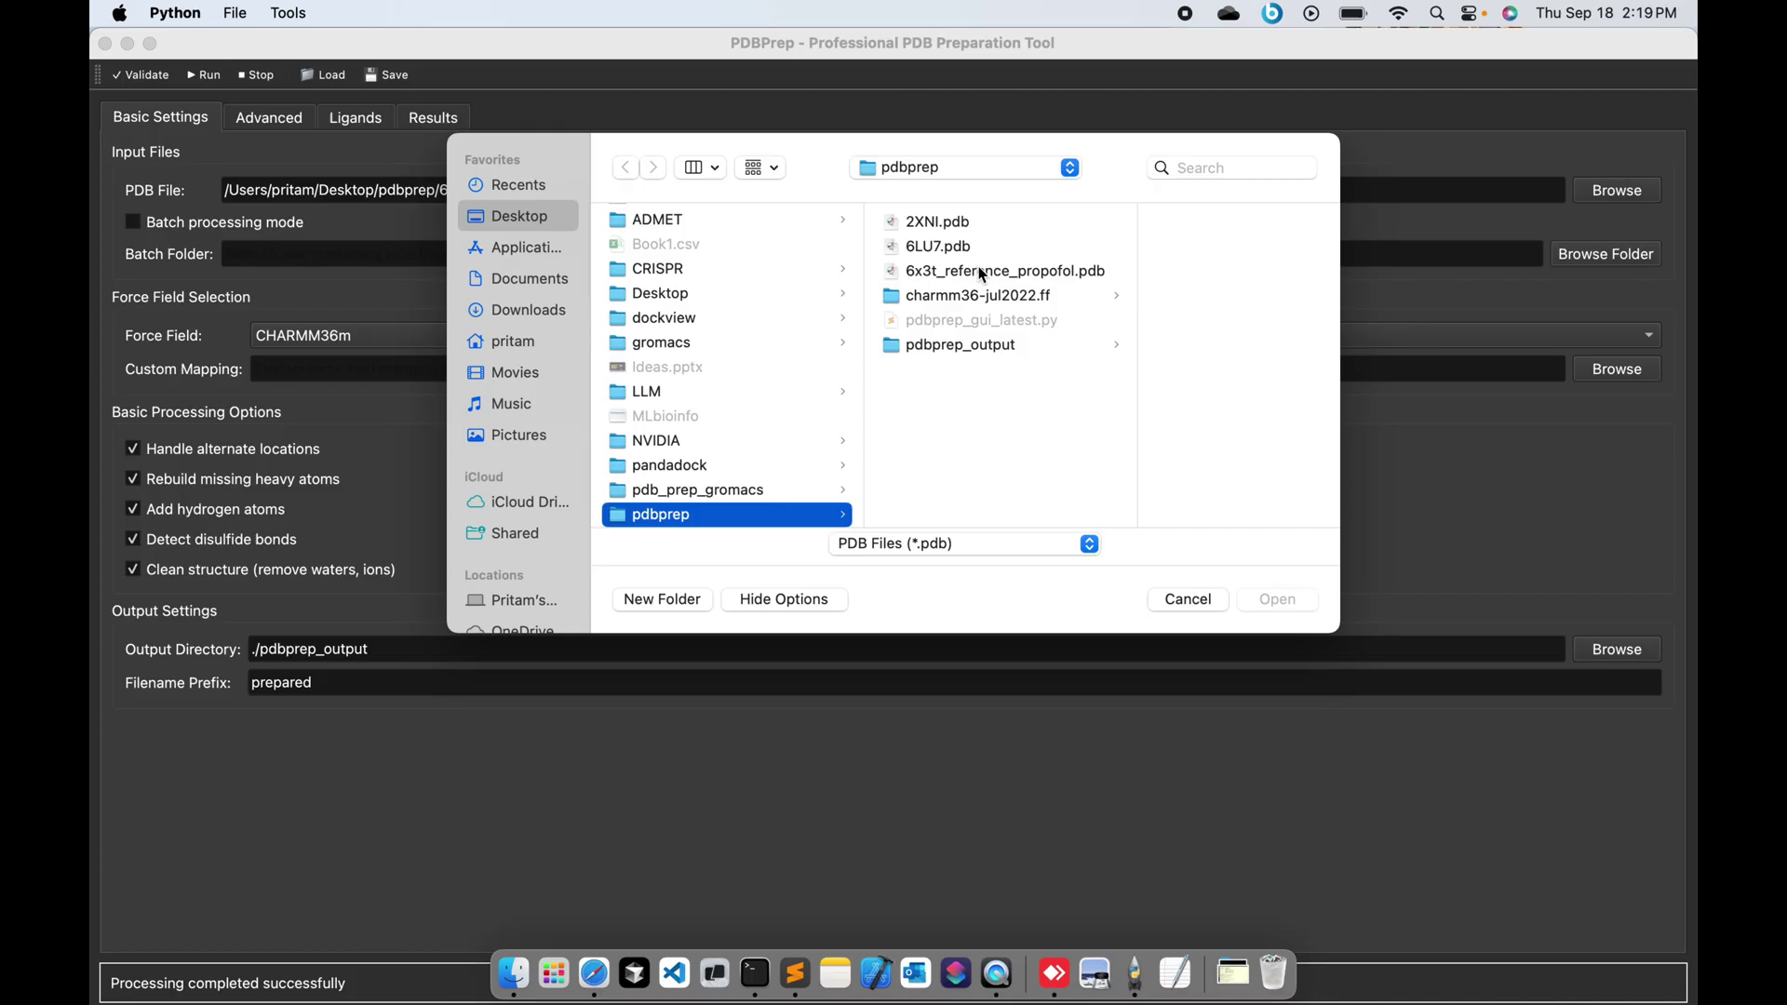
pyautogui.click(958, 227)
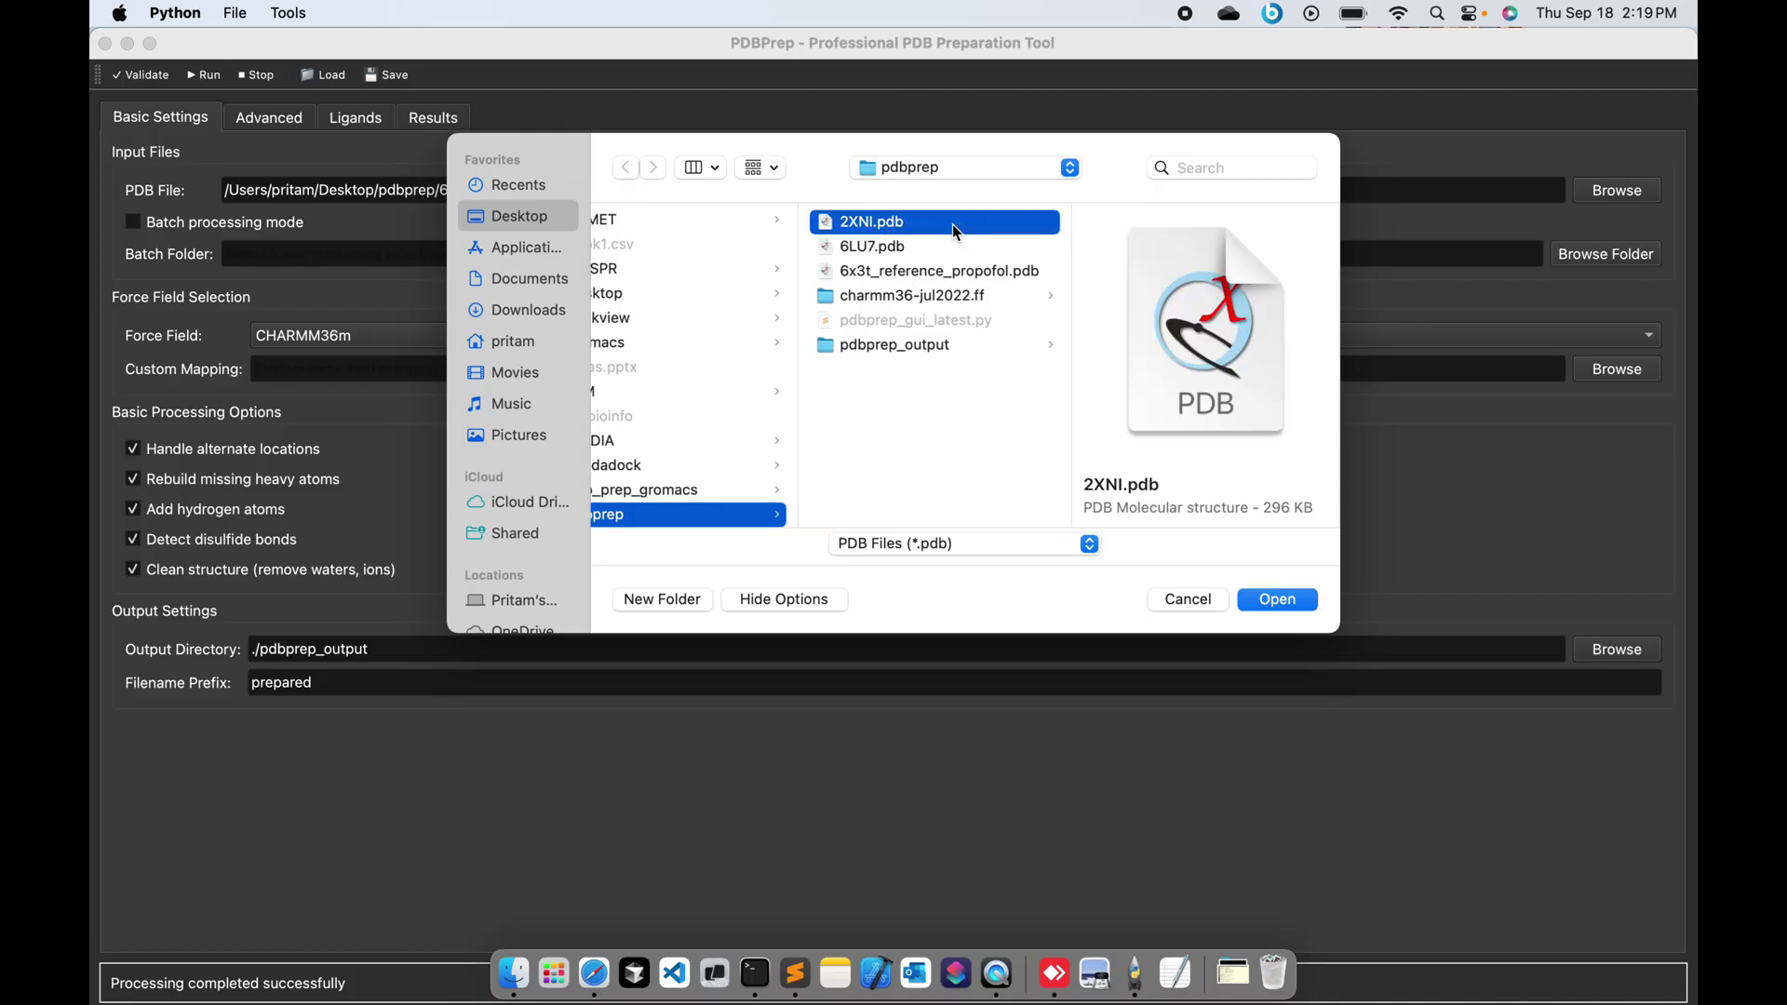
pyautogui.click(1292, 601)
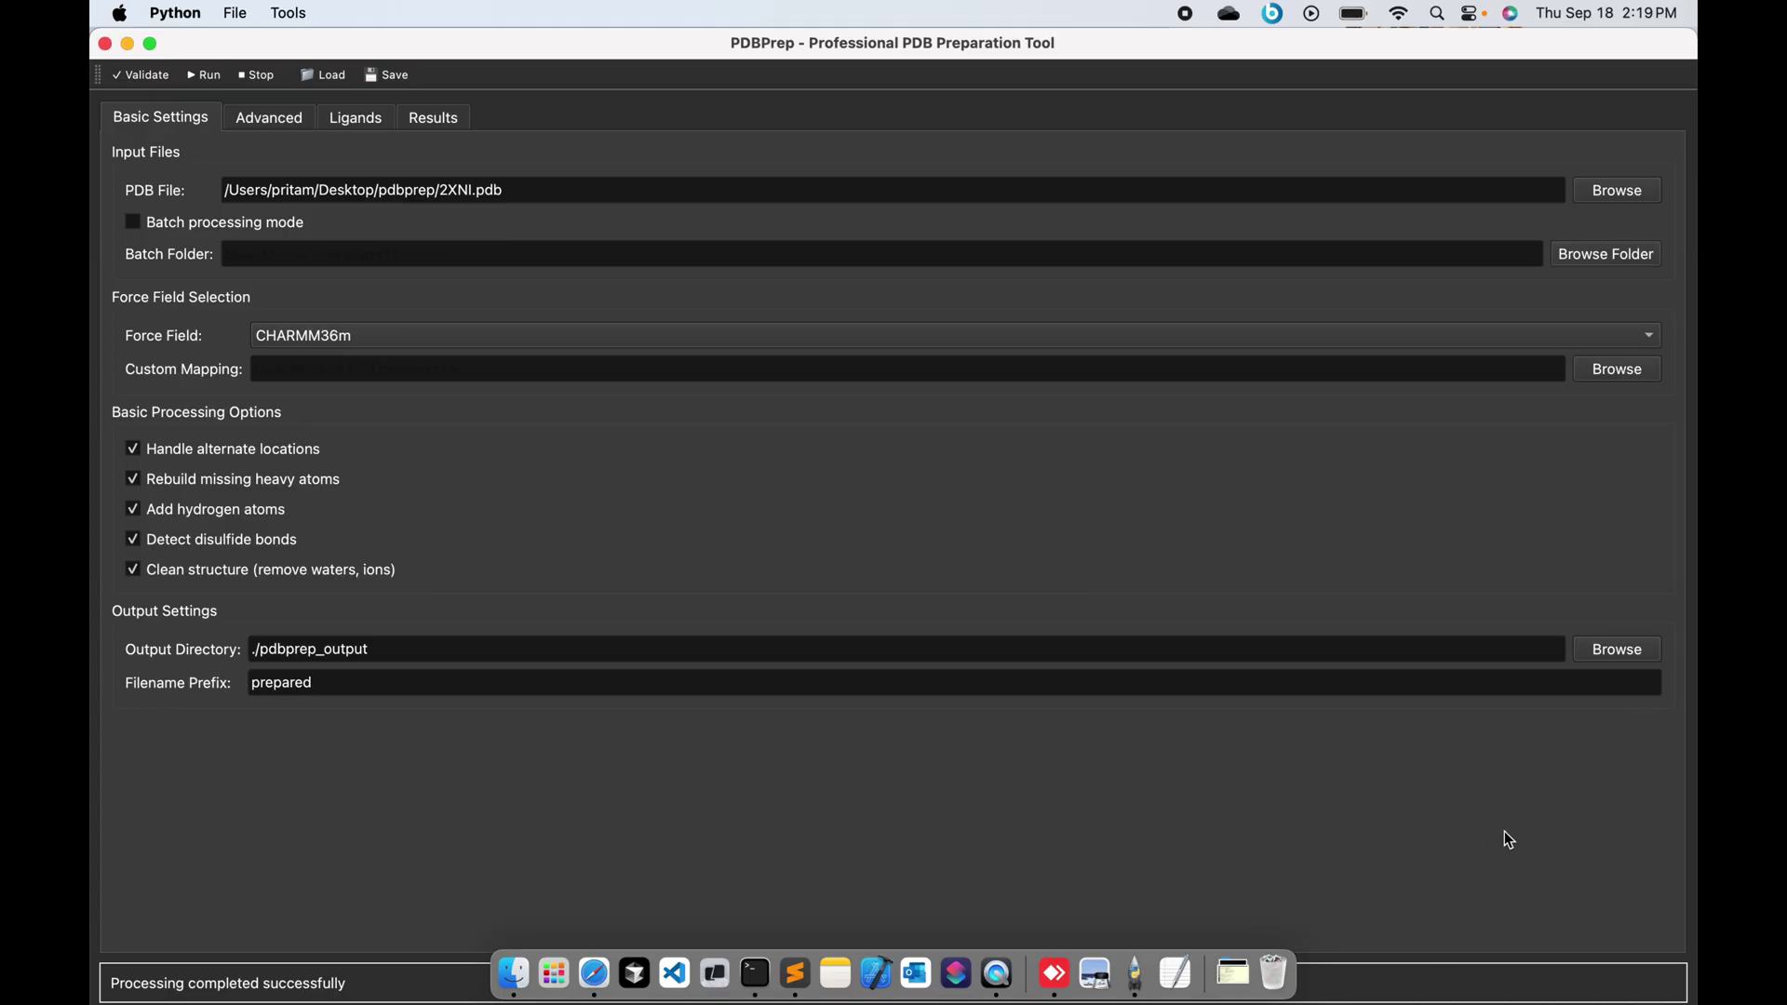
pyautogui.doubleClick(1507, 56)
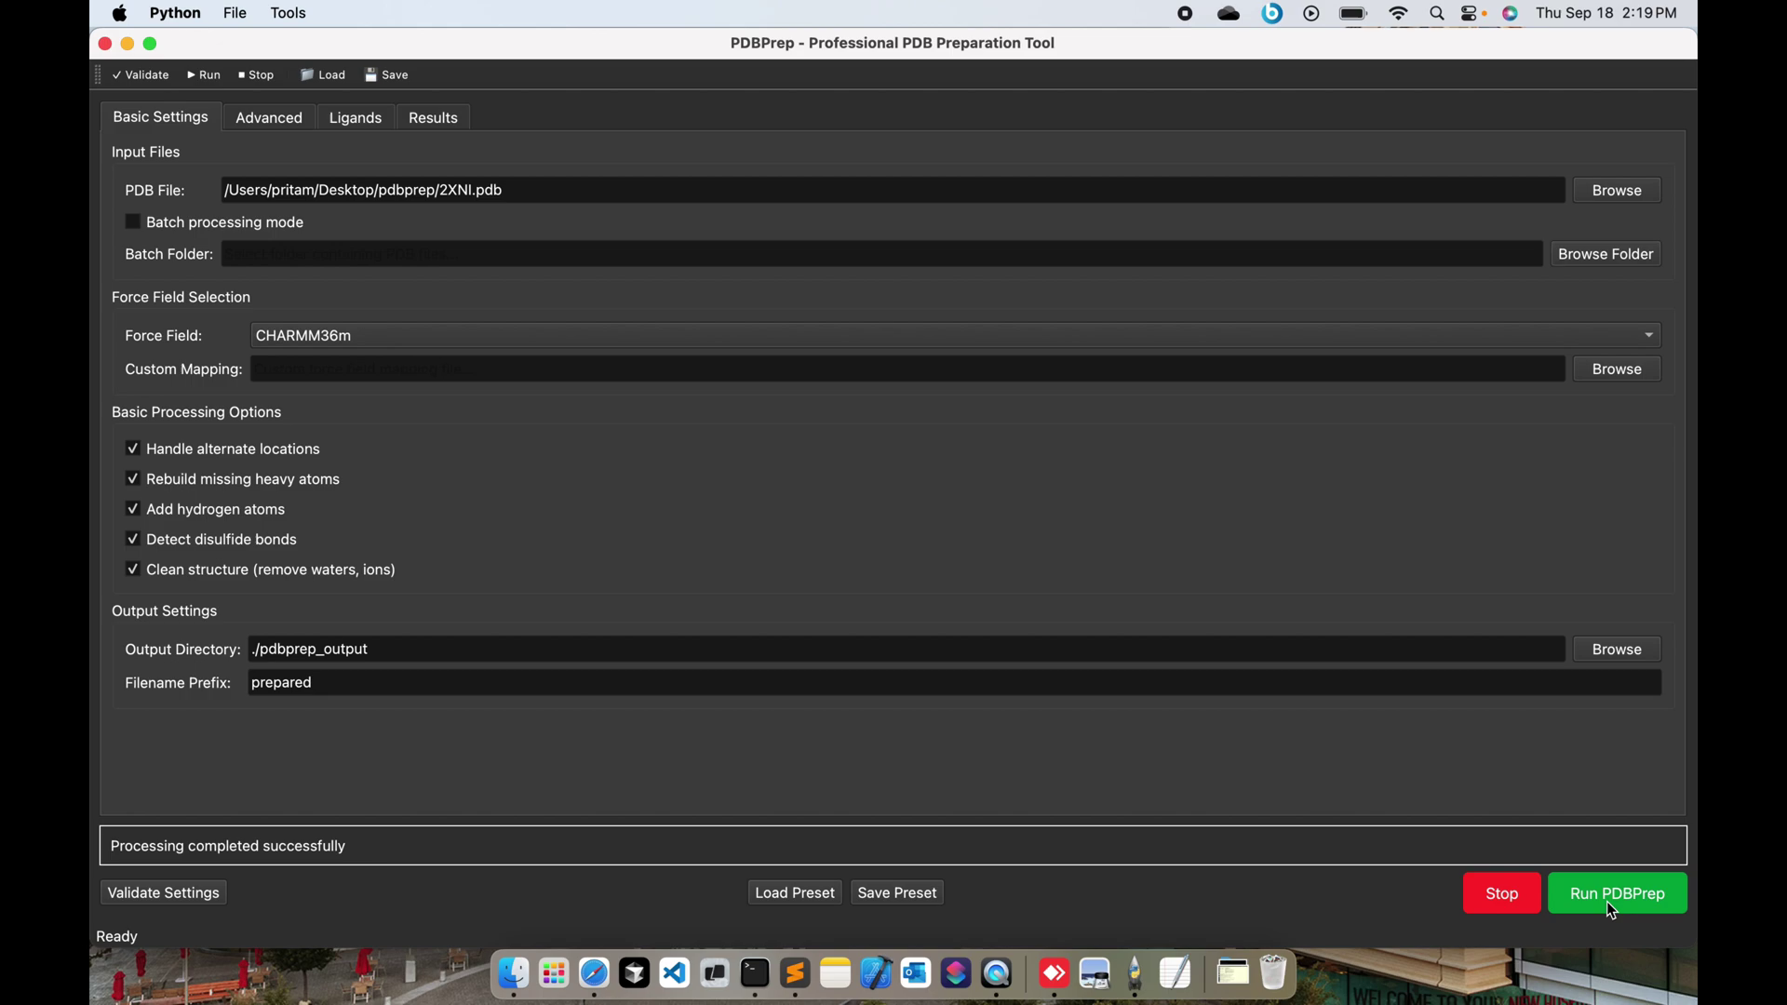
pyautogui.click(1610, 907)
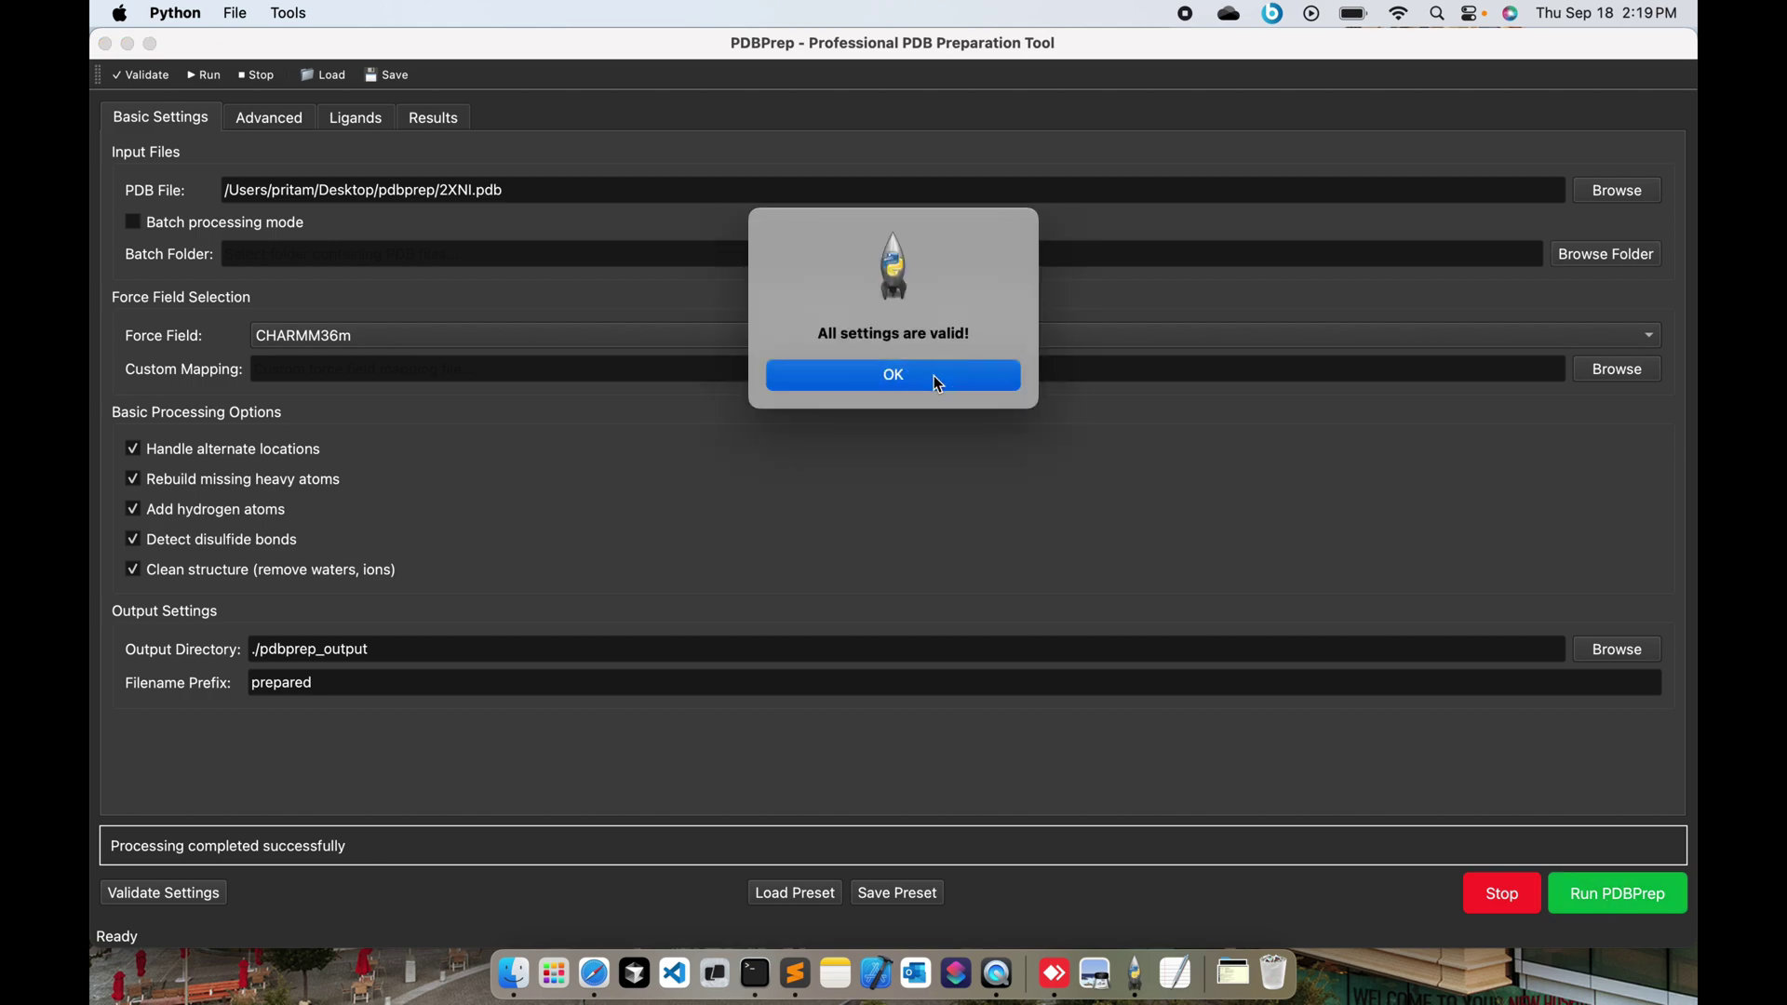
pyautogui.click(934, 376)
# - Open the 2XNI run's structures folder under pdbprep_output/pdbprep_20250918_141952 in Finder
pyautogui.click(921, 551)
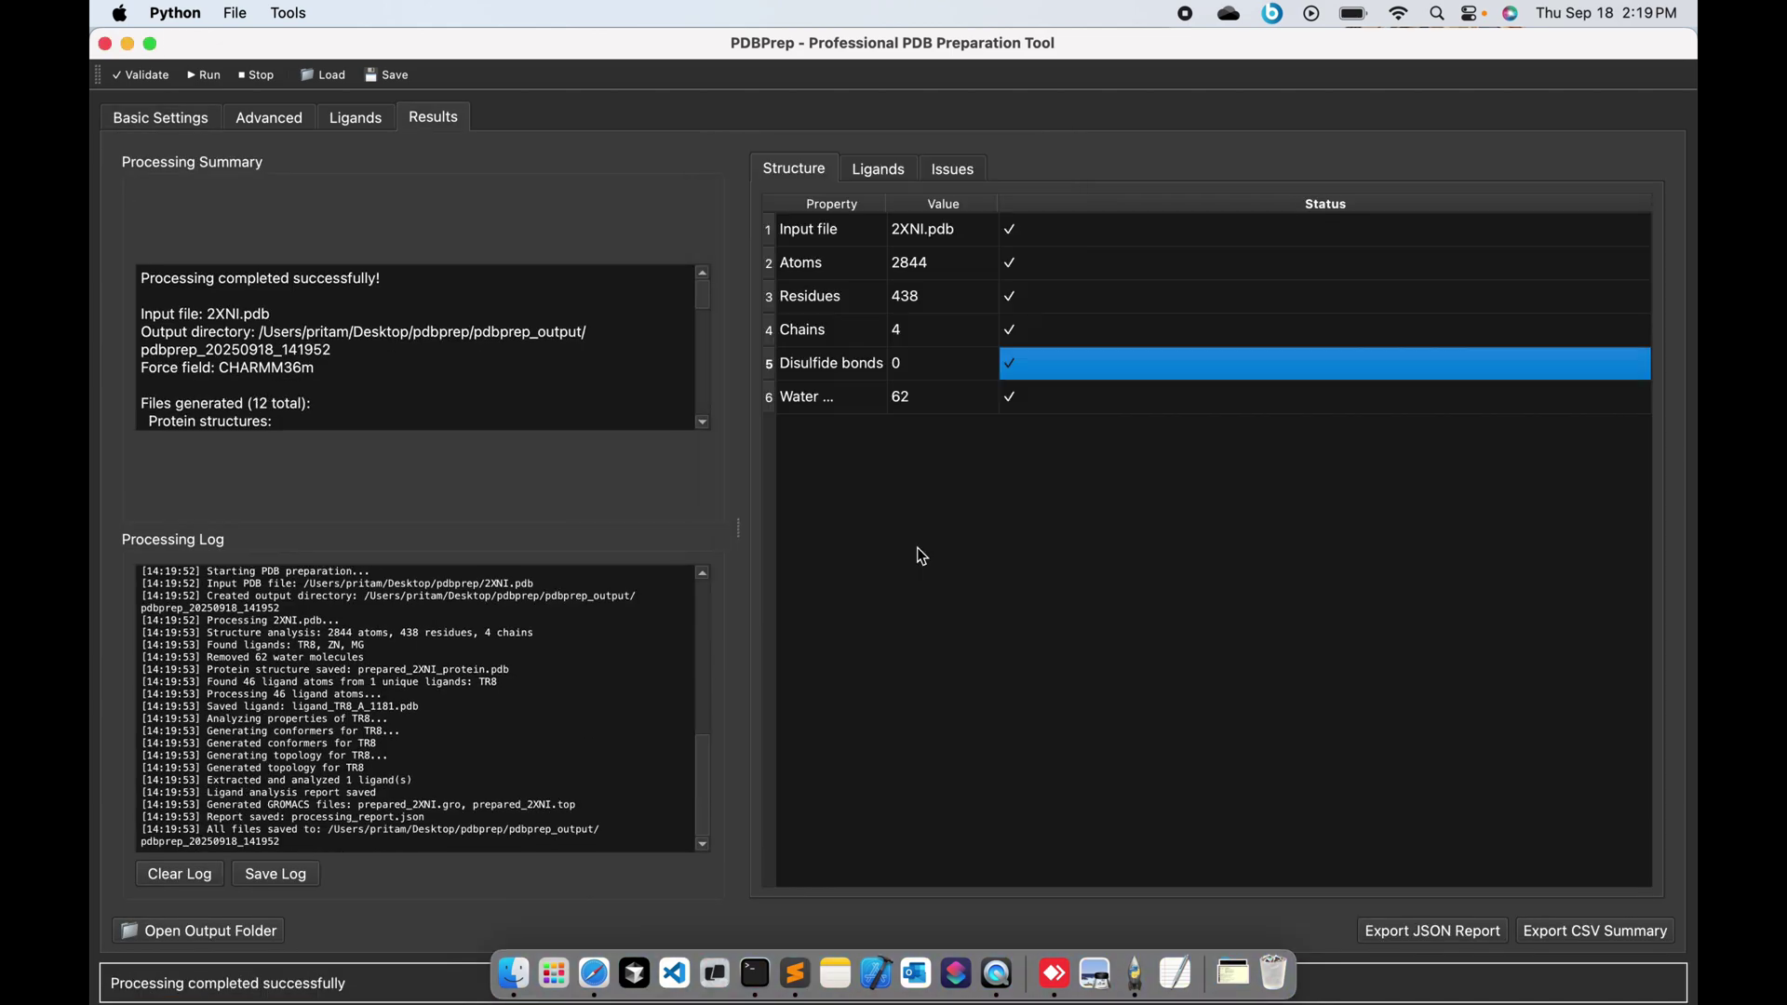
pyautogui.click(514, 977)
pyautogui.doubleClick(956, 138)
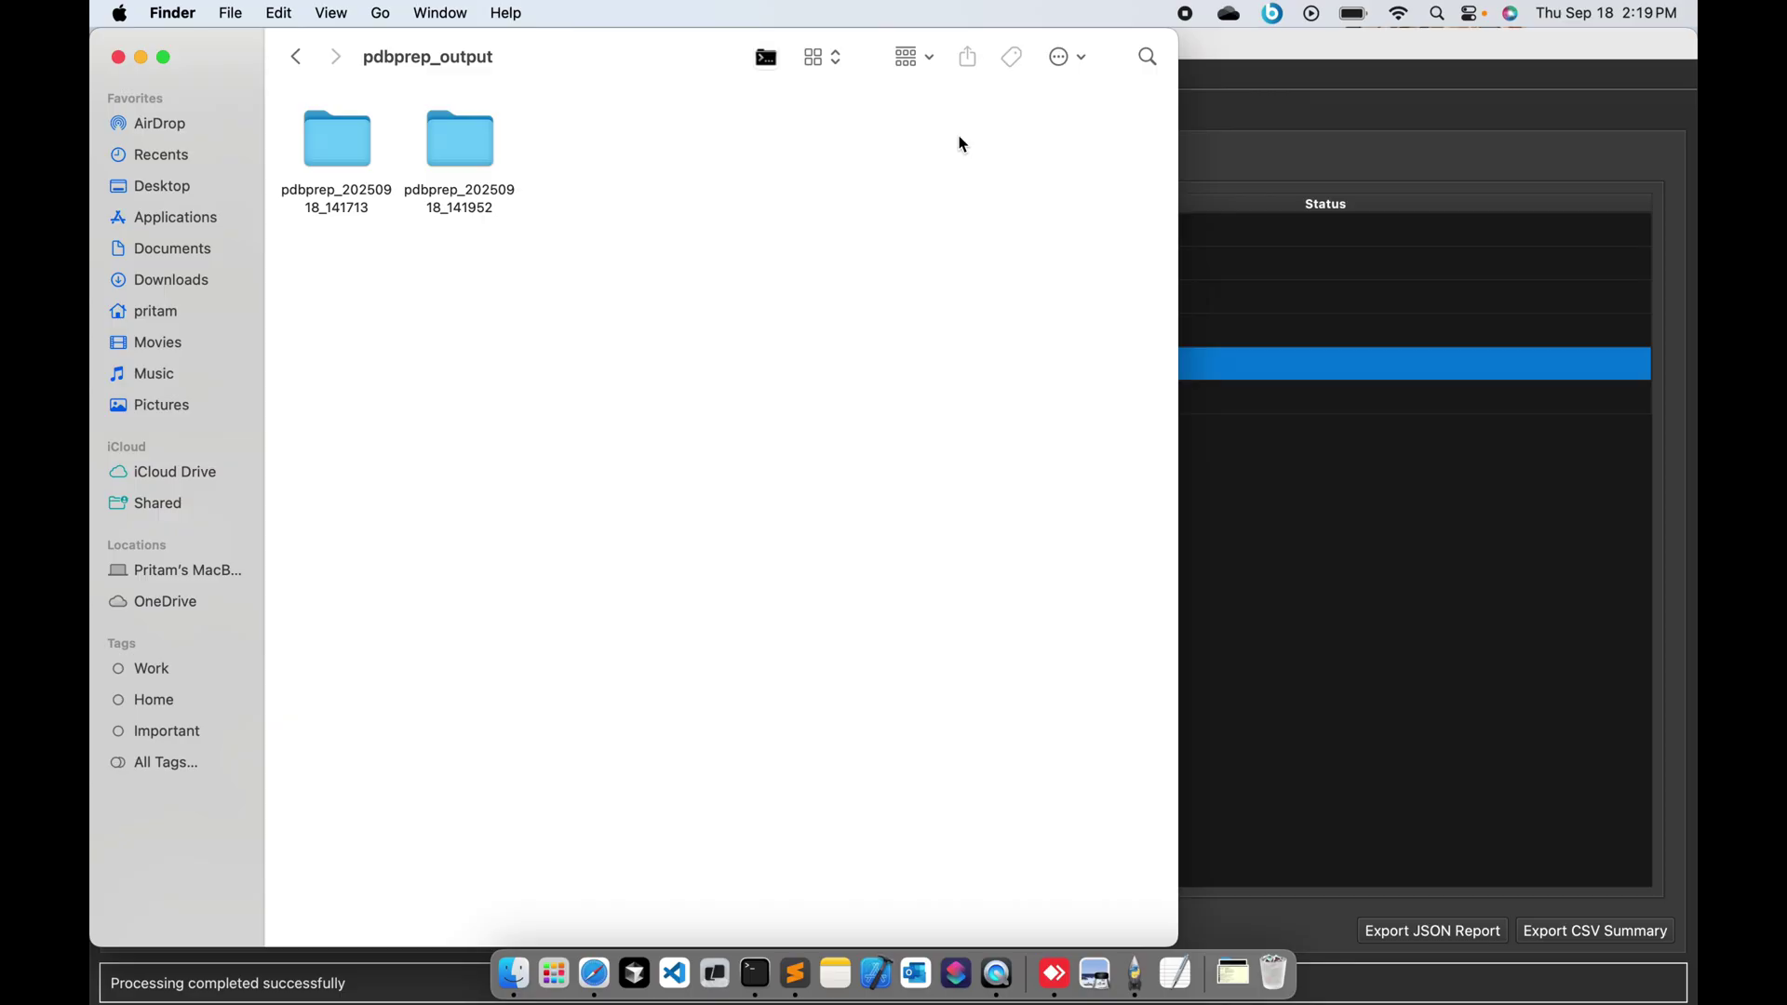
pyautogui.doubleClick(473, 147)
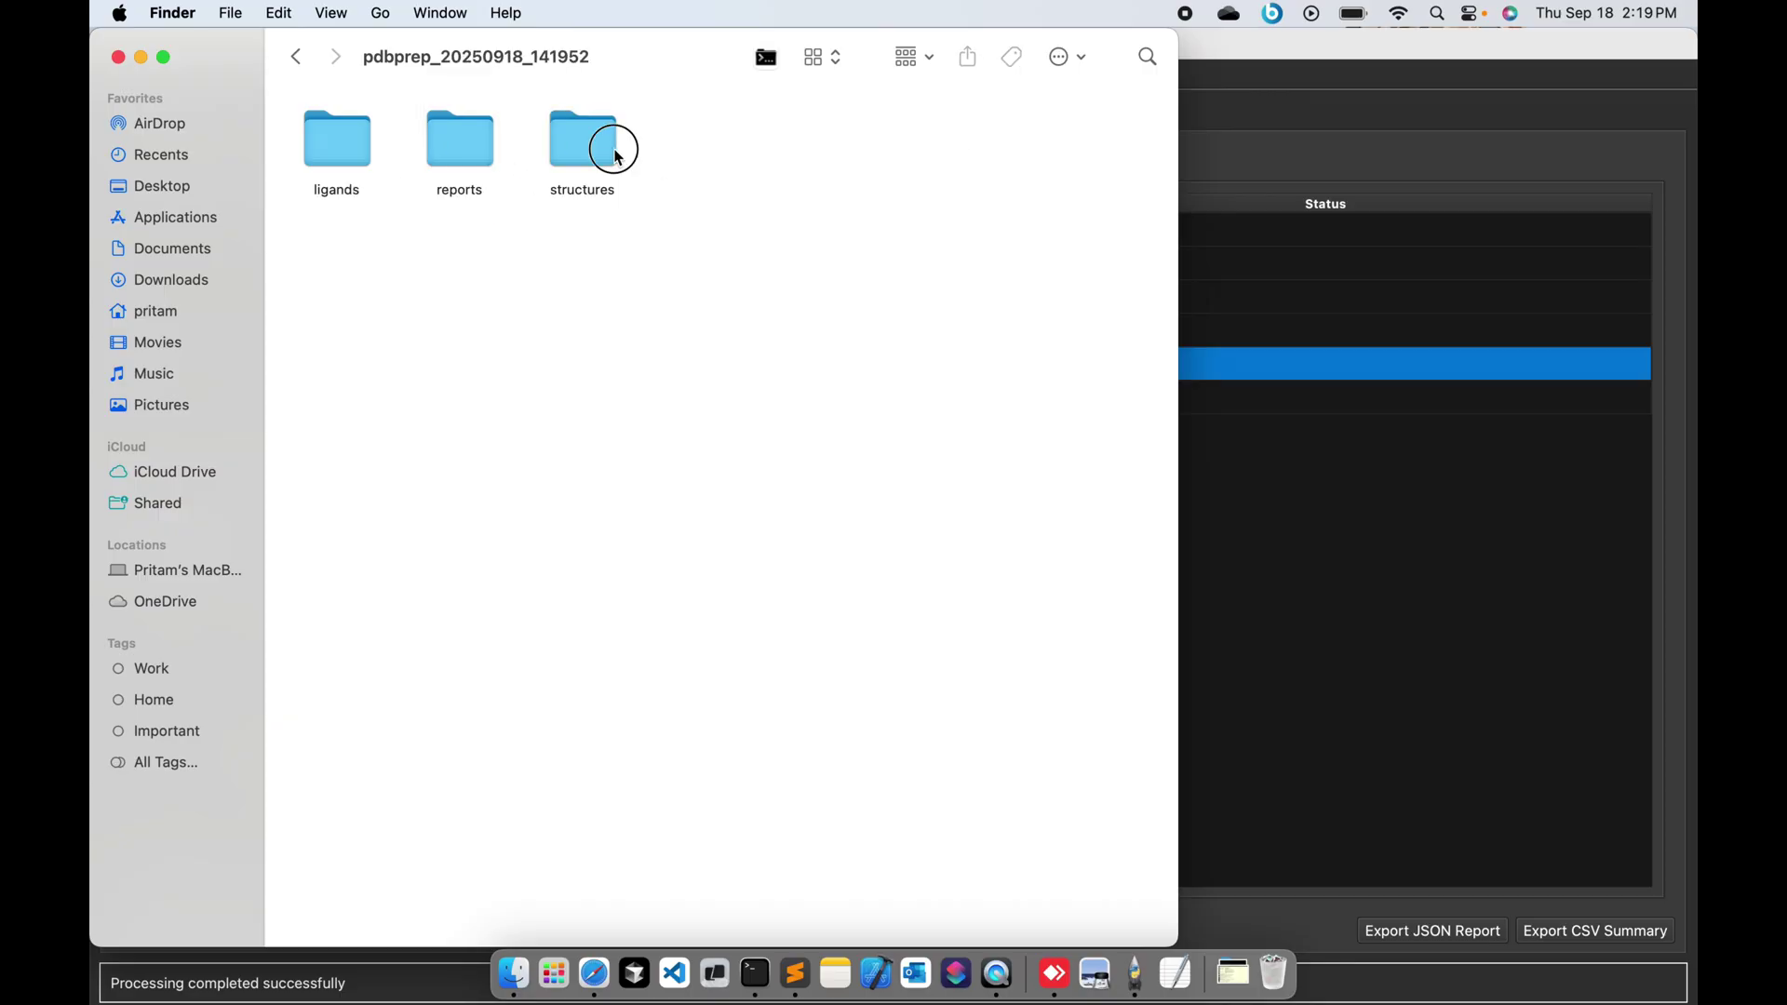
pyautogui.doubleClick(617, 156)
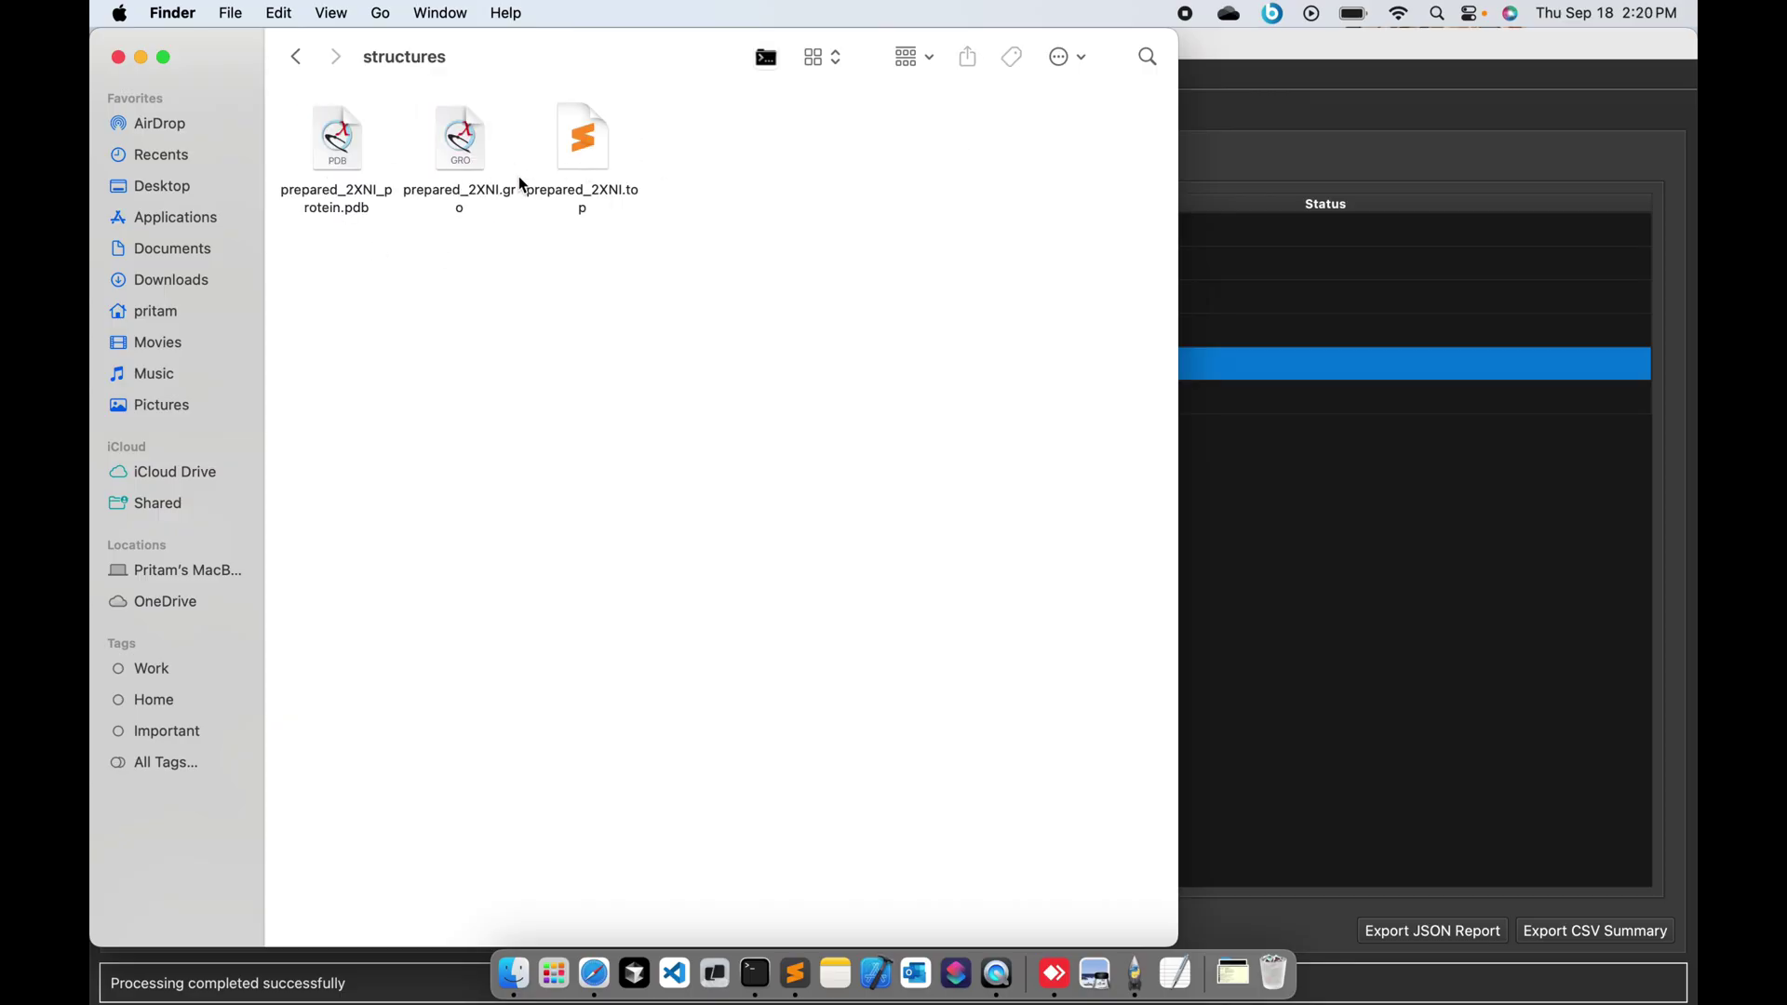
# - Look through the ligands folder's TR8 topology files and conformers folder
pyautogui.click(298, 58)
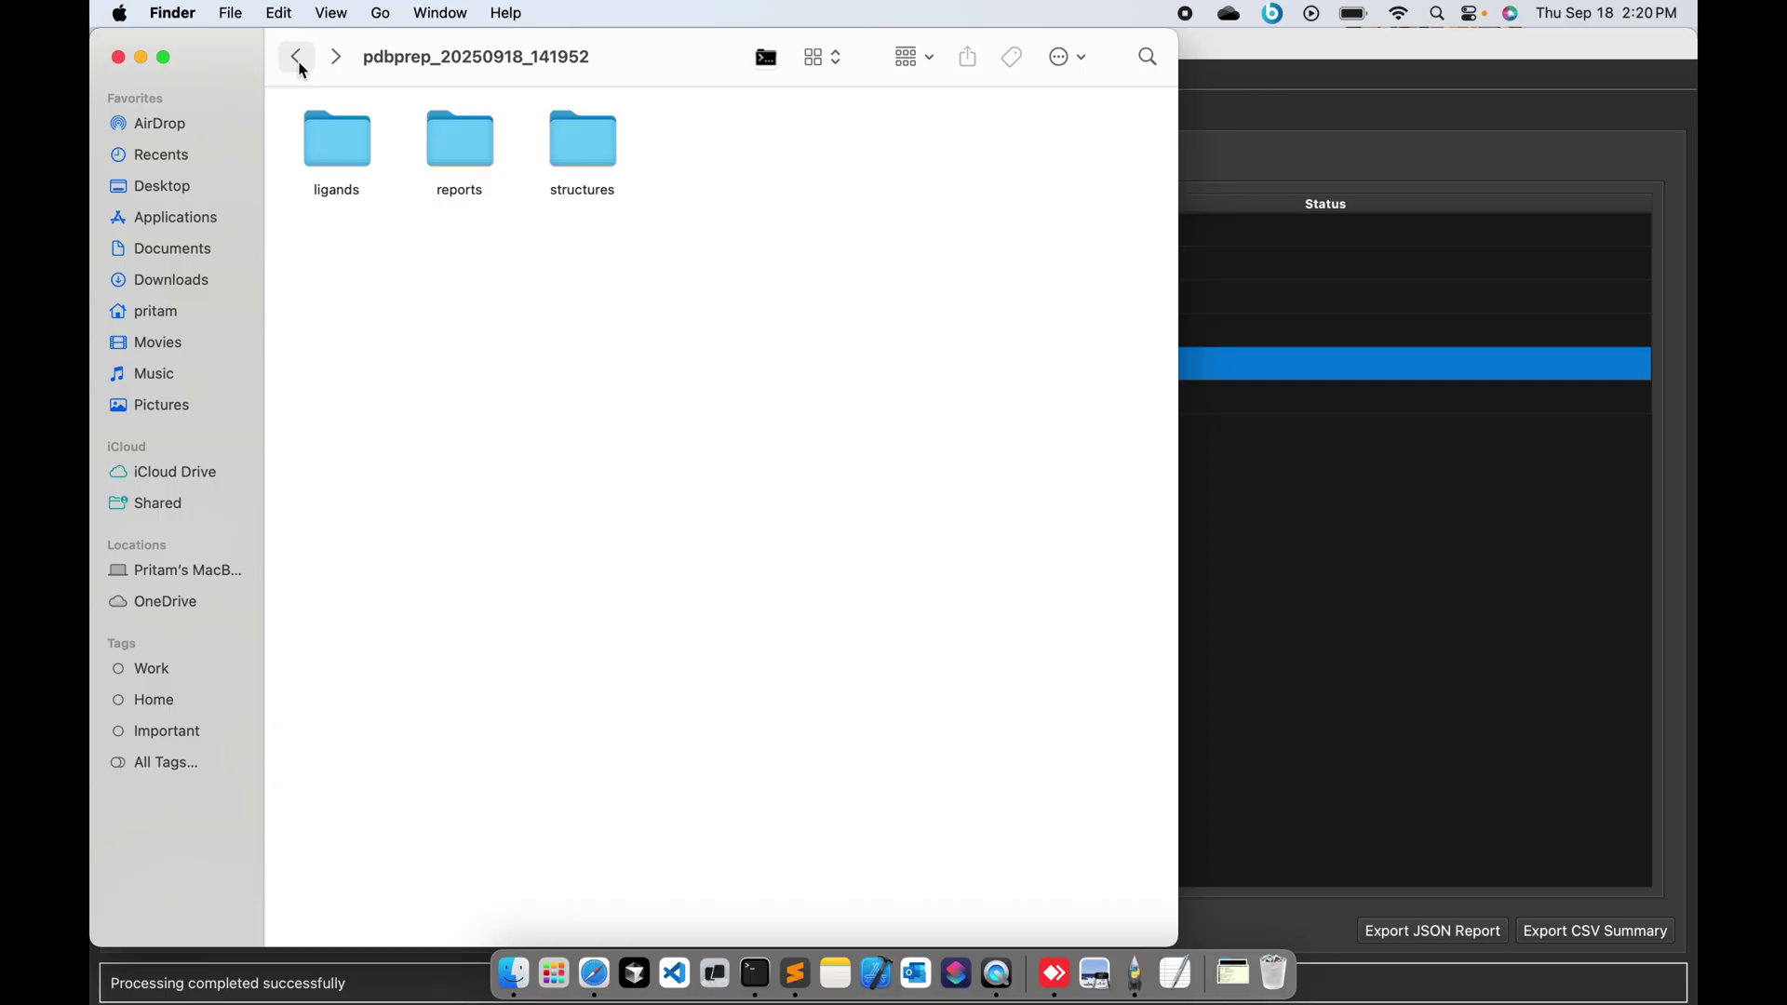
pyautogui.doubleClick(361, 152)
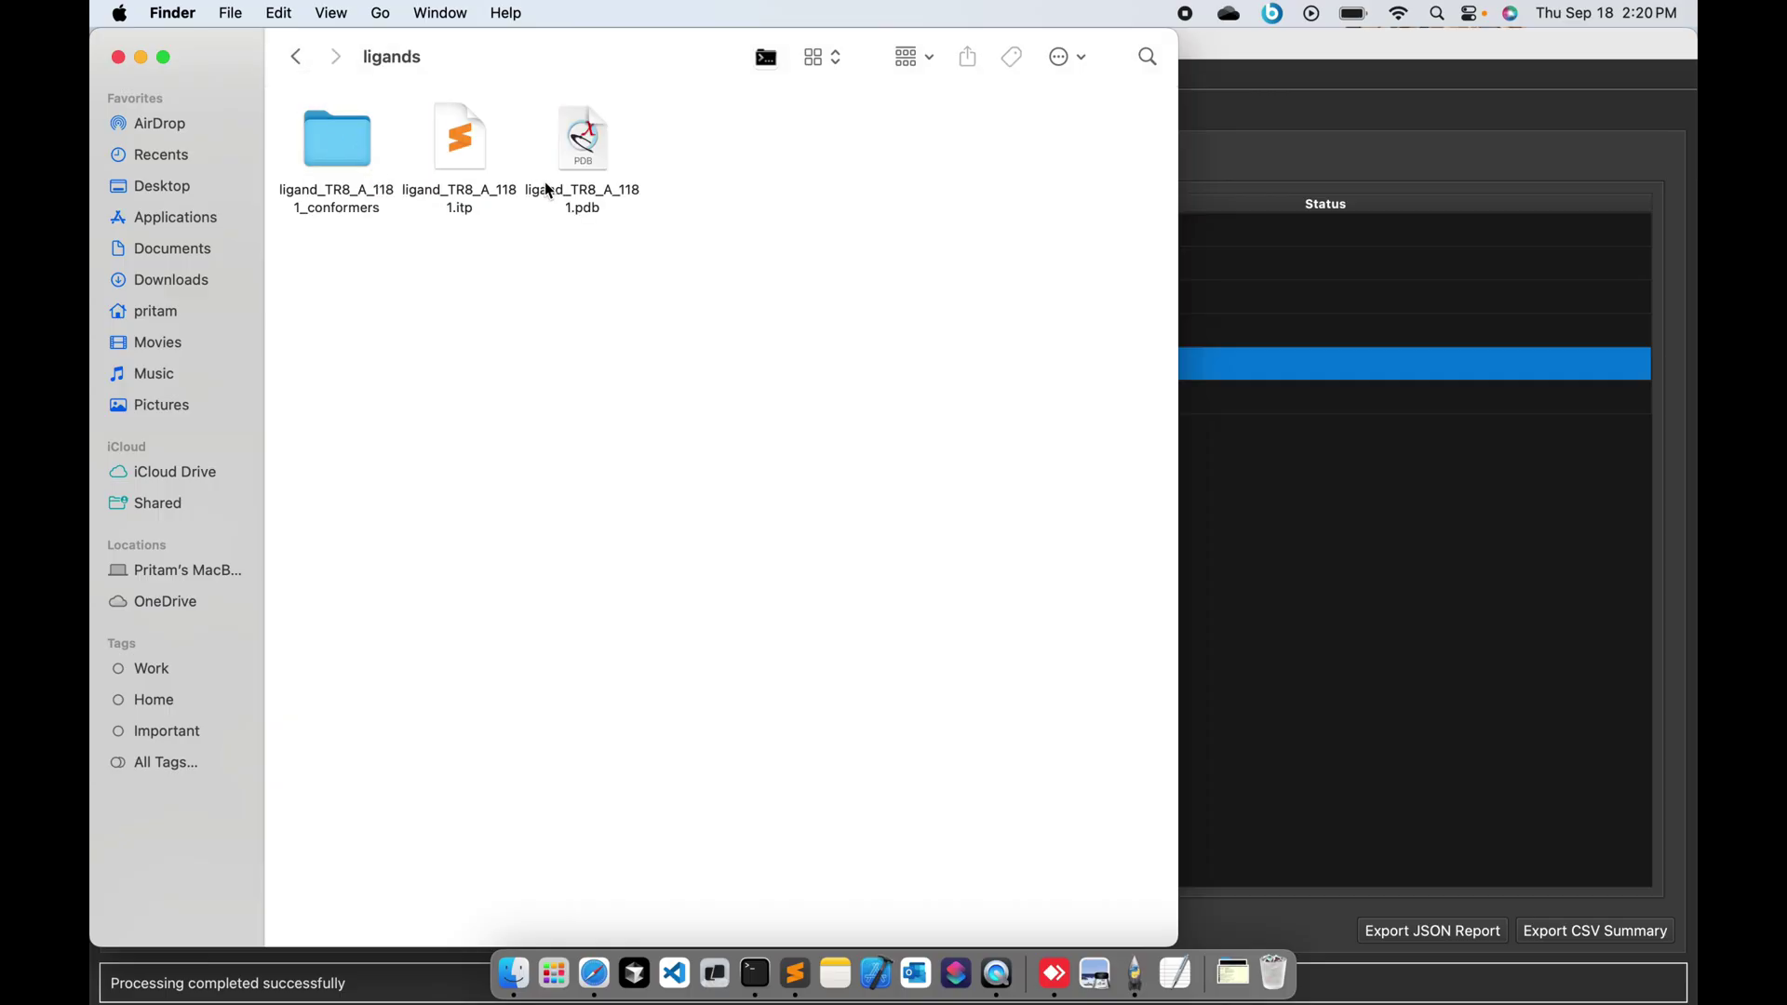
pyautogui.click(478, 151)
pyautogui.click(588, 151)
pyautogui.click(471, 162)
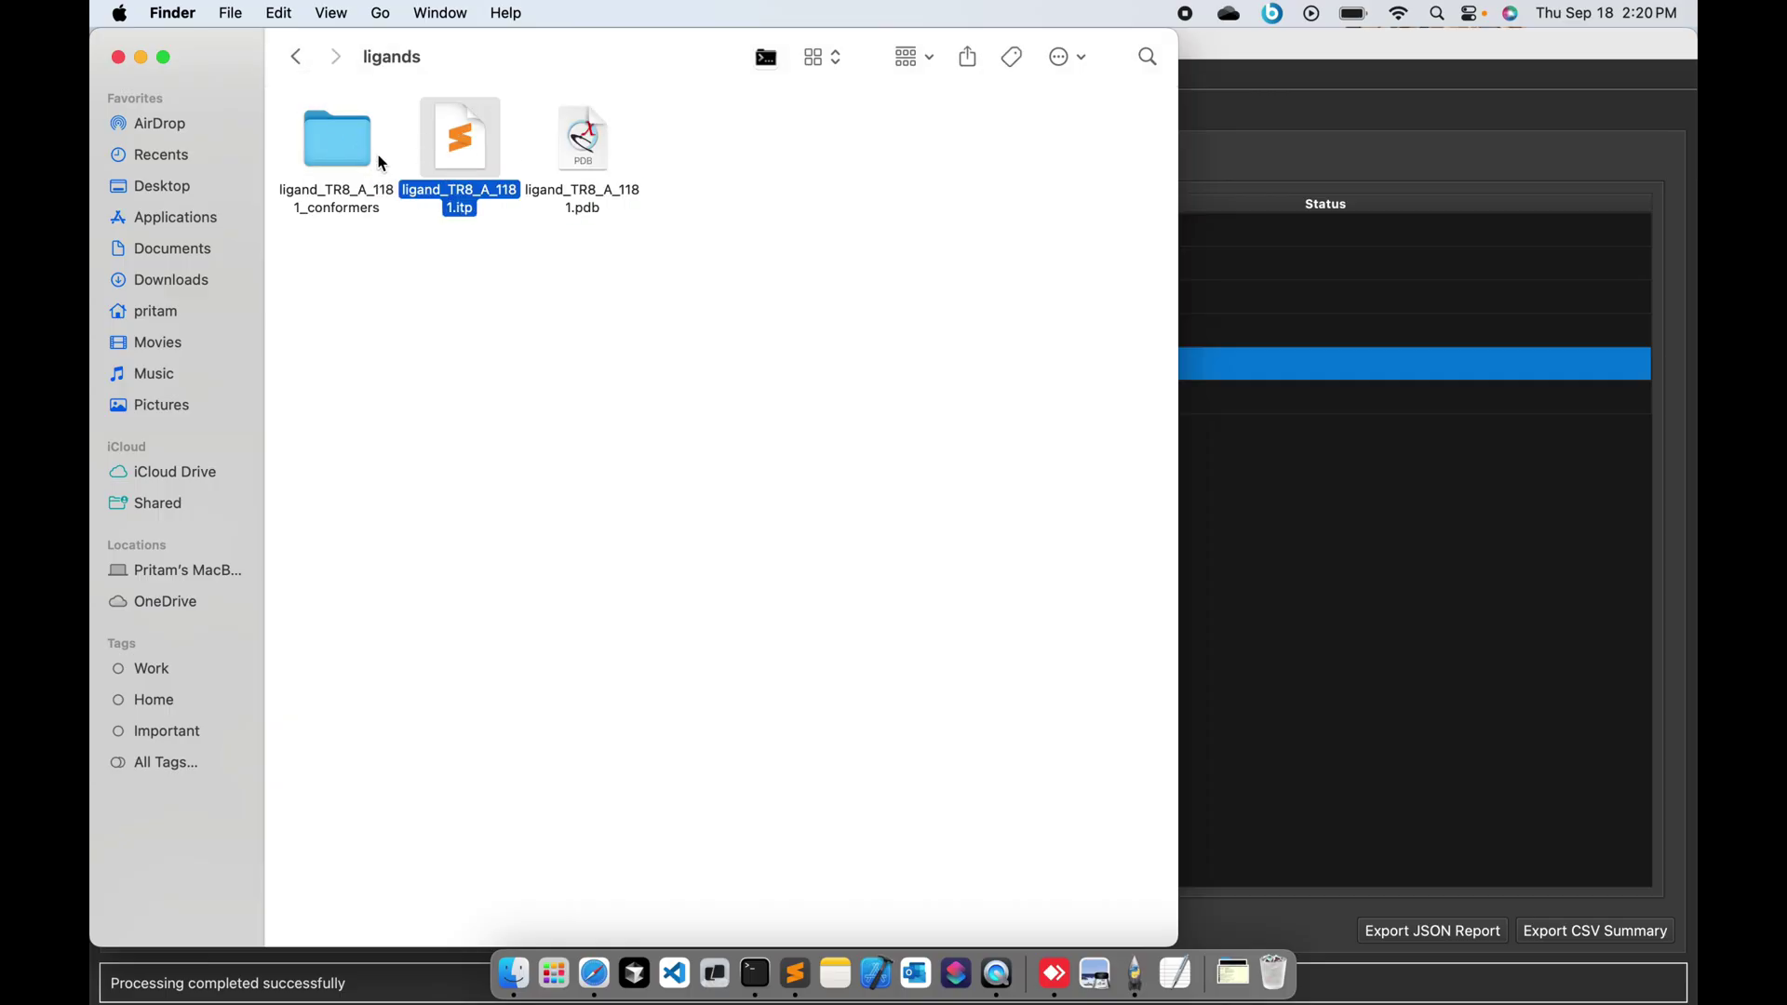
pyautogui.doubleClick(336, 157)
# - Return to the structures folder and open prepared_2XNI_protein.pdb in ChimeraX
pyautogui.click(297, 58)
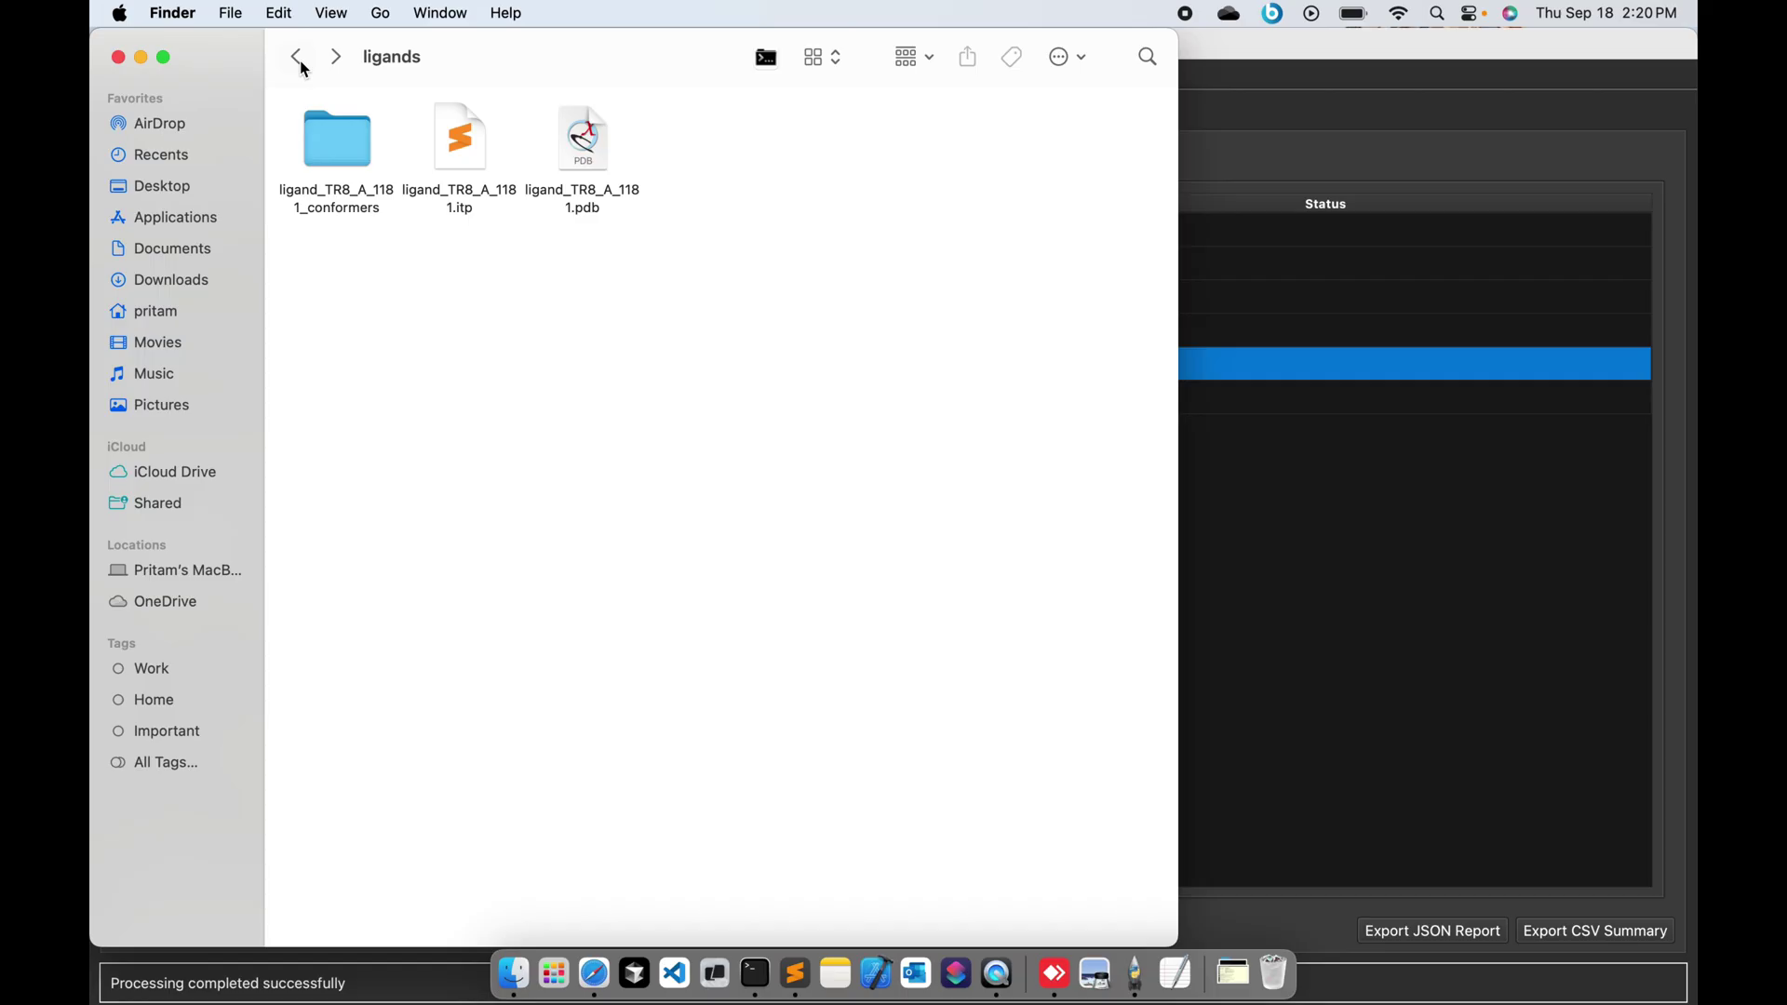
pyautogui.click(297, 57)
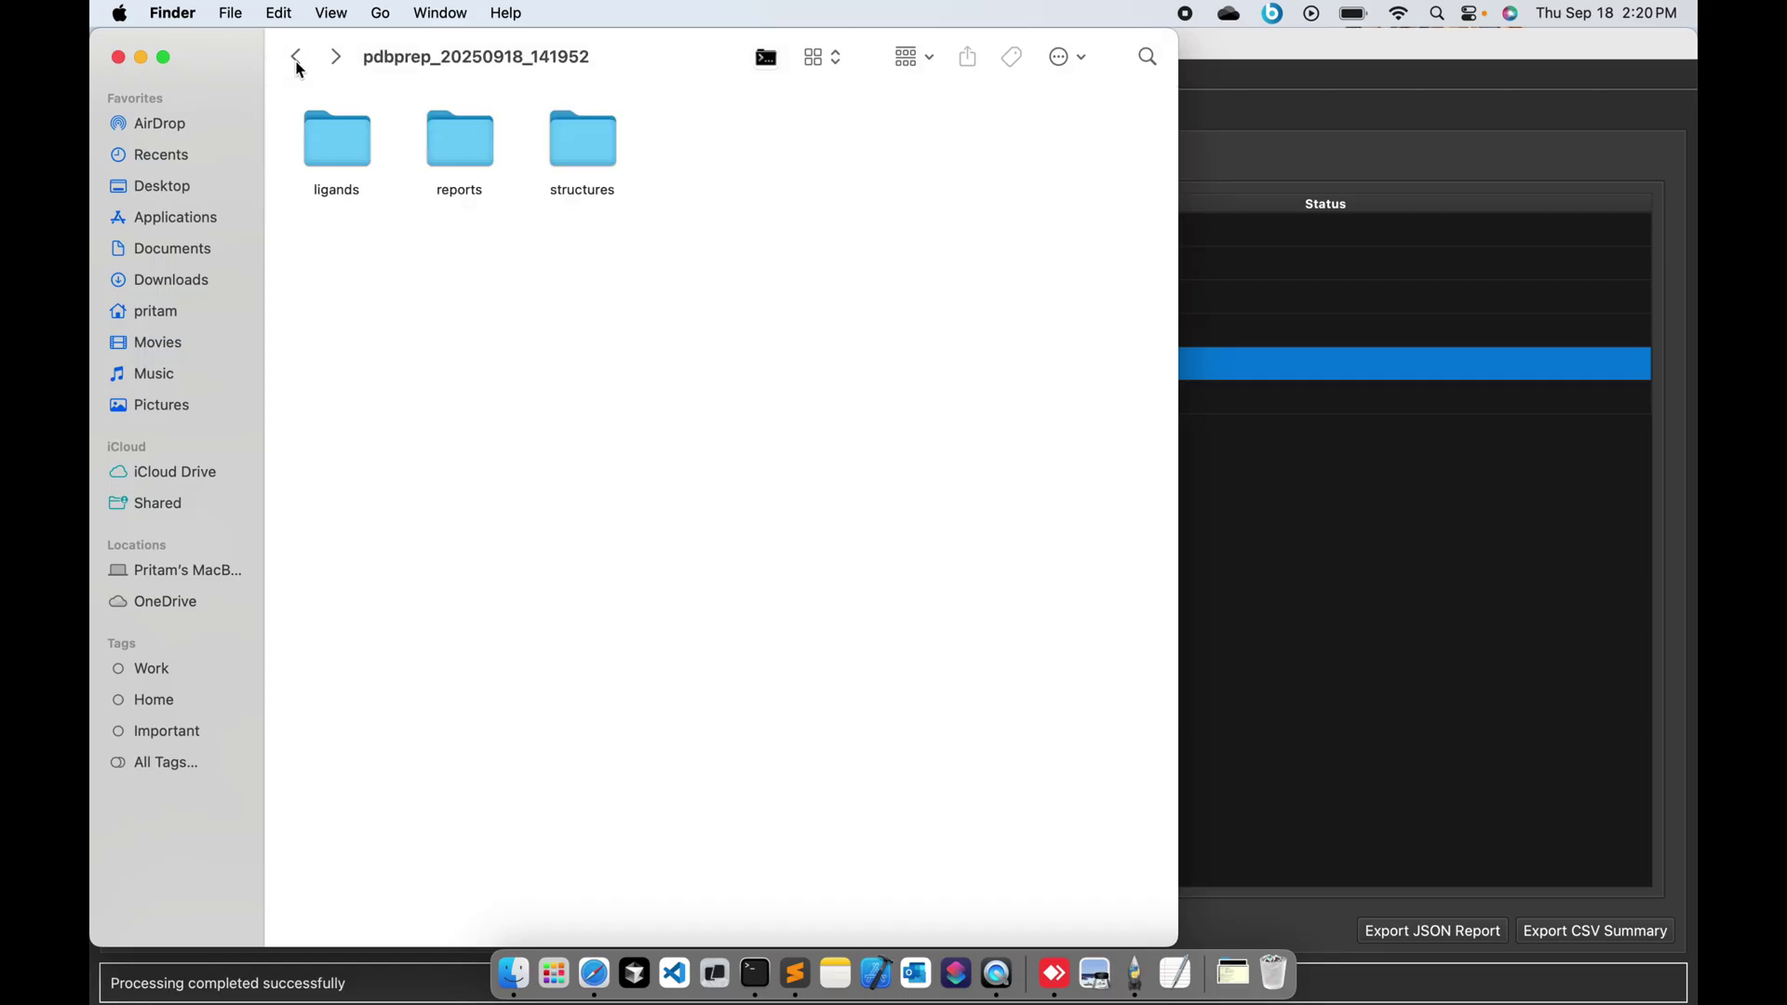
pyautogui.doubleClick(592, 149)
pyautogui.doubleClick(344, 156)
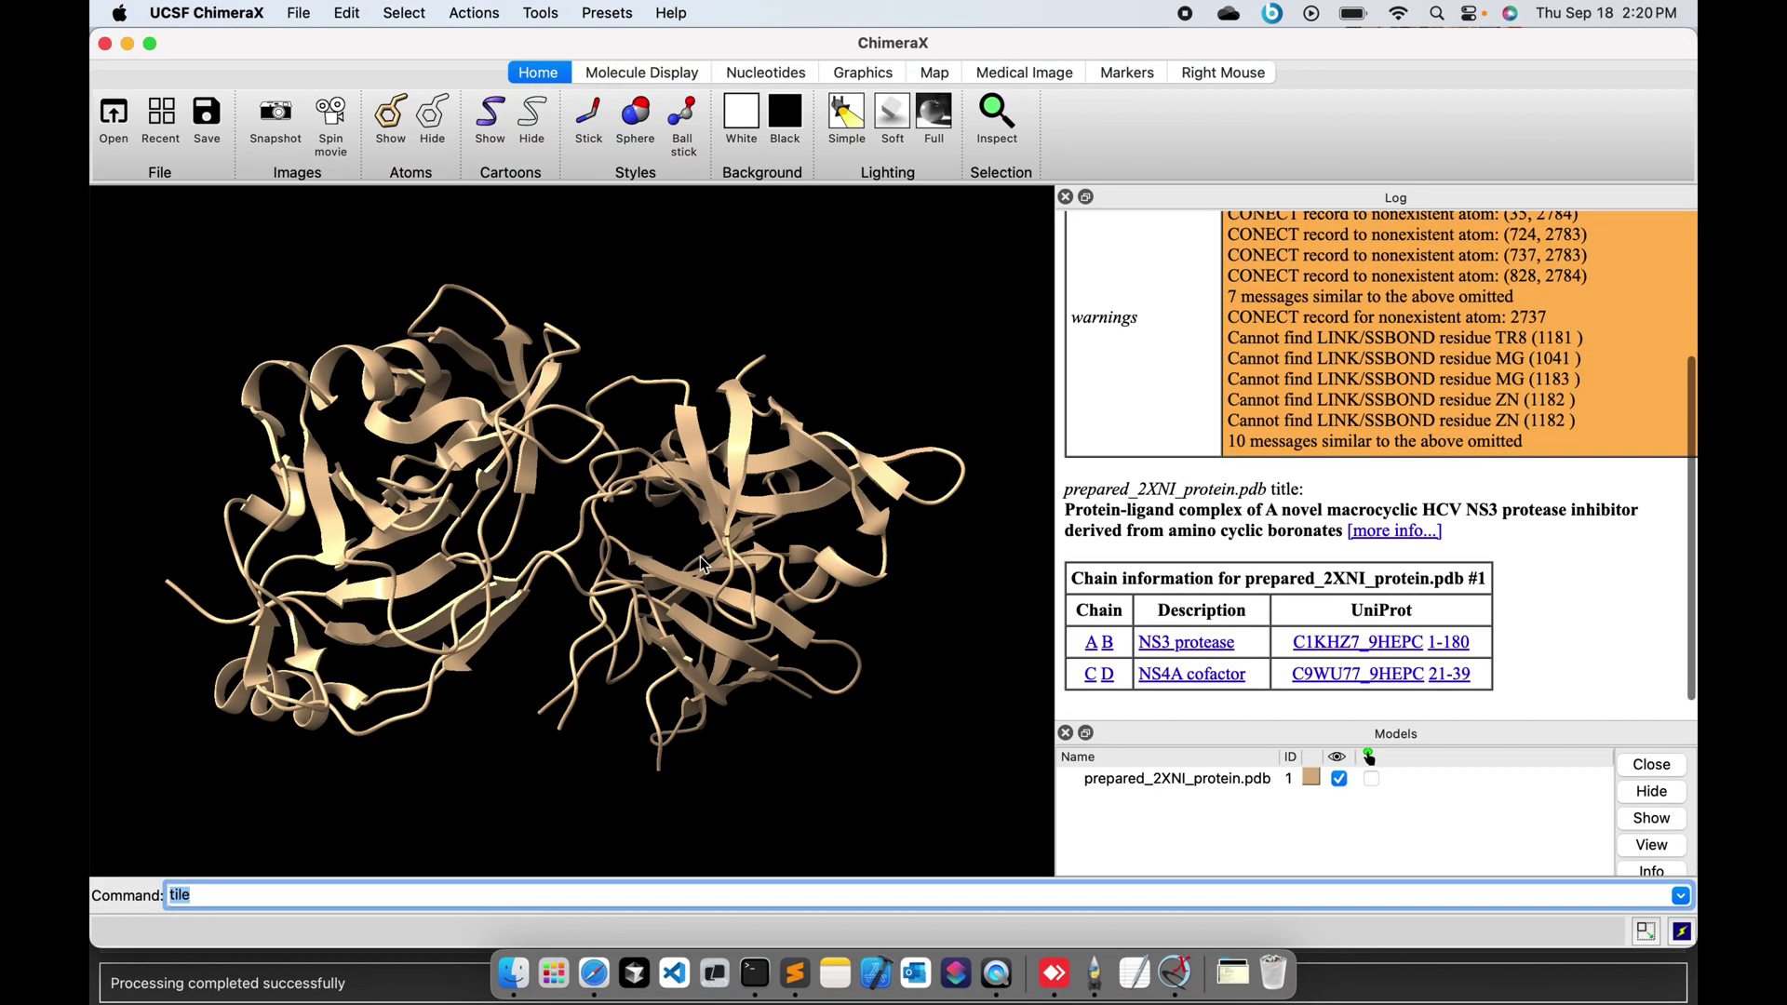
# - Drag the original 2XNI.pdb from the pdbprep folder into ChimeraX as a second model
pyautogui.moveTo(604, 307); pyautogui.dragTo(652, 549)
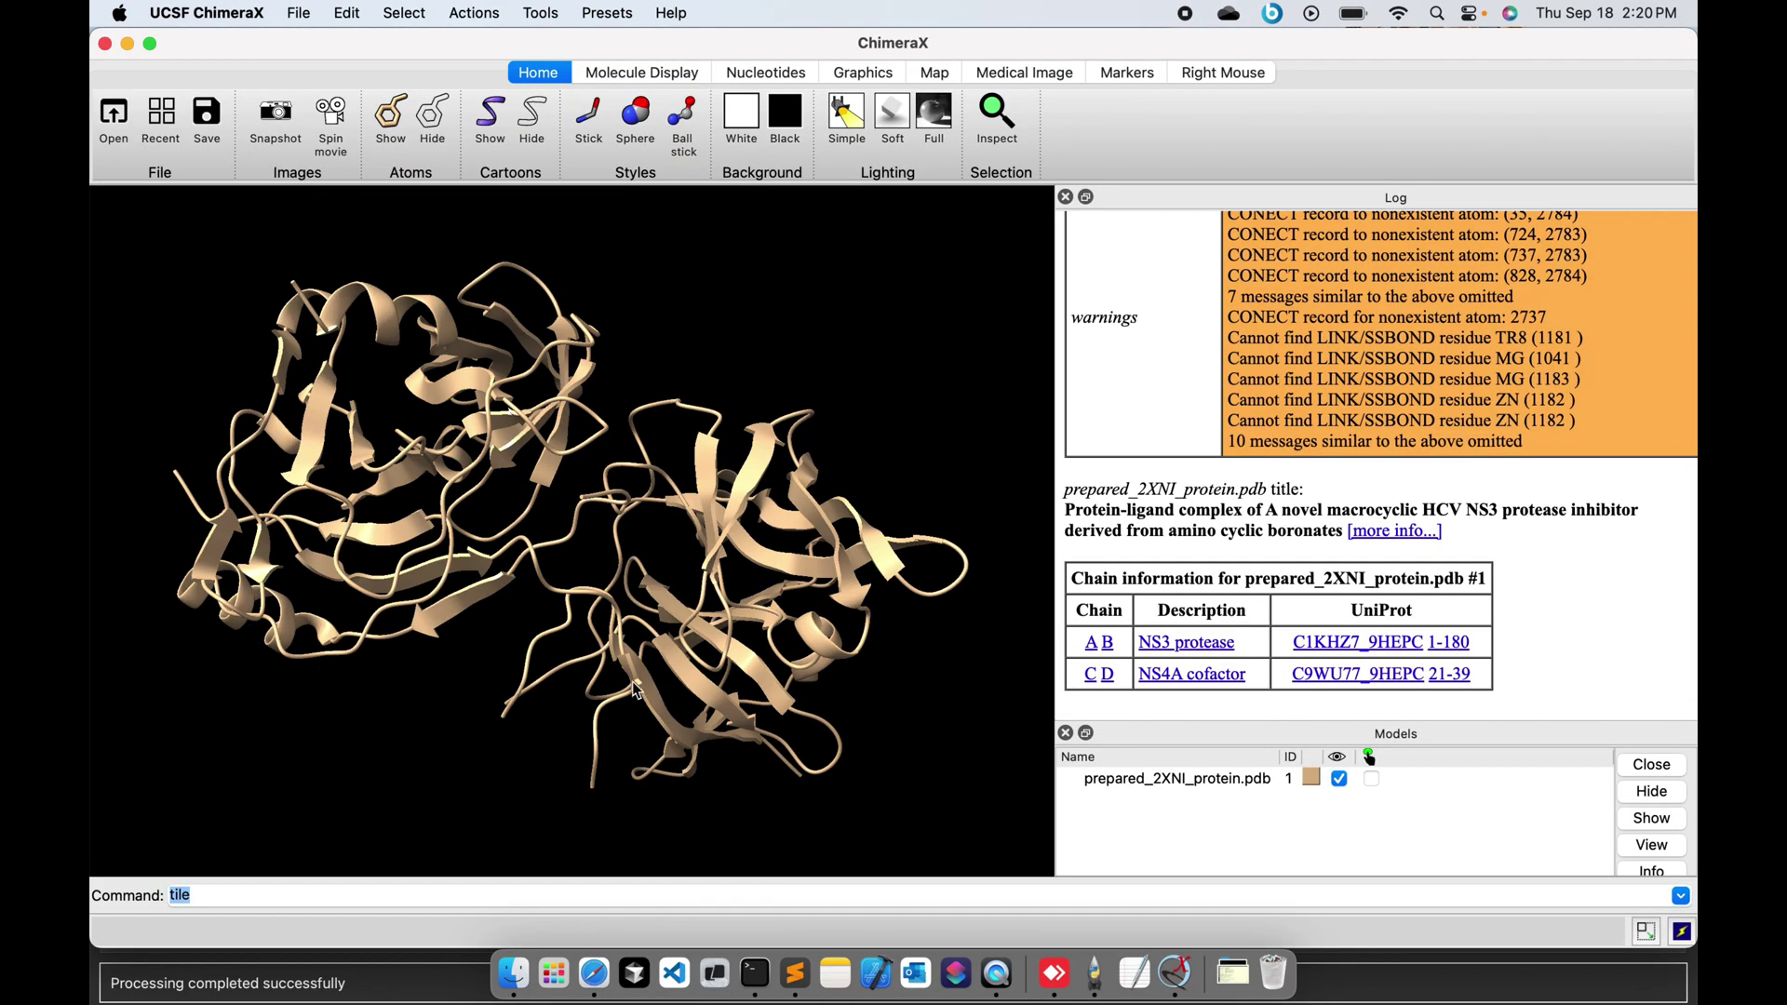
pyautogui.click(526, 982)
pyautogui.click(296, 59)
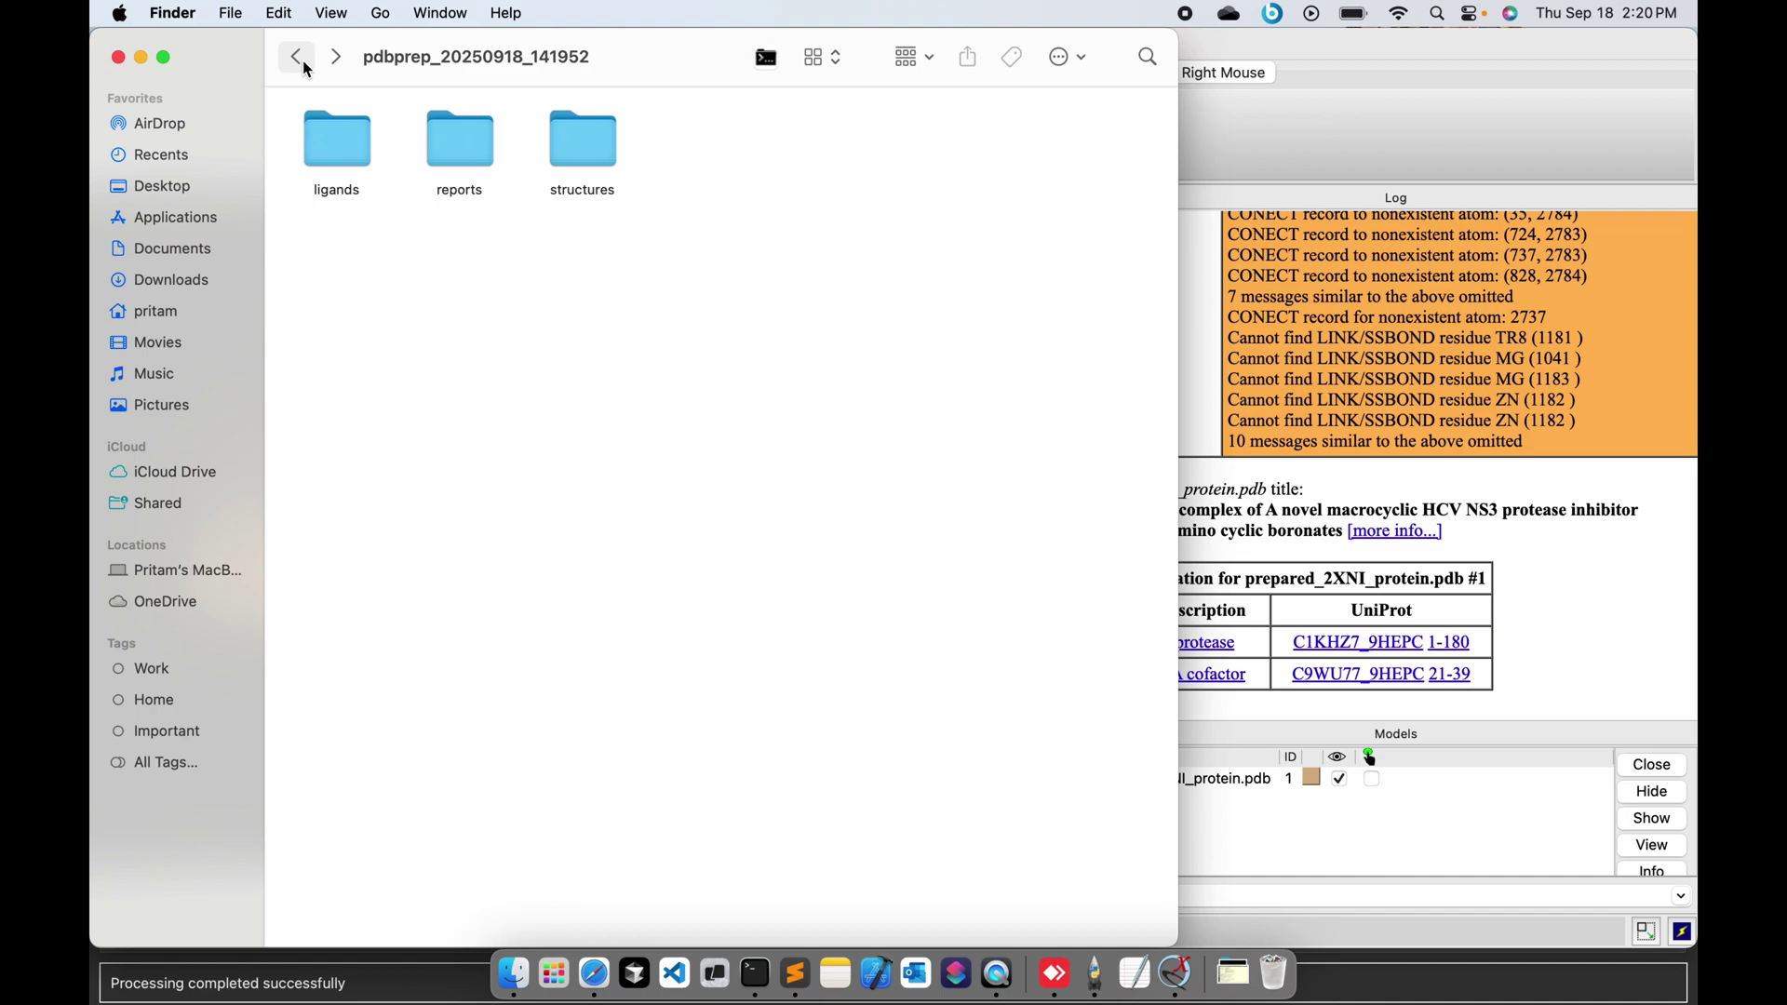
pyautogui.click(296, 59)
pyautogui.click(296, 59)
pyautogui.moveTo(598, 63); pyautogui.dragTo(1198, 102)
pyautogui.moveTo(1420, 200); pyautogui.dragTo(597, 509)
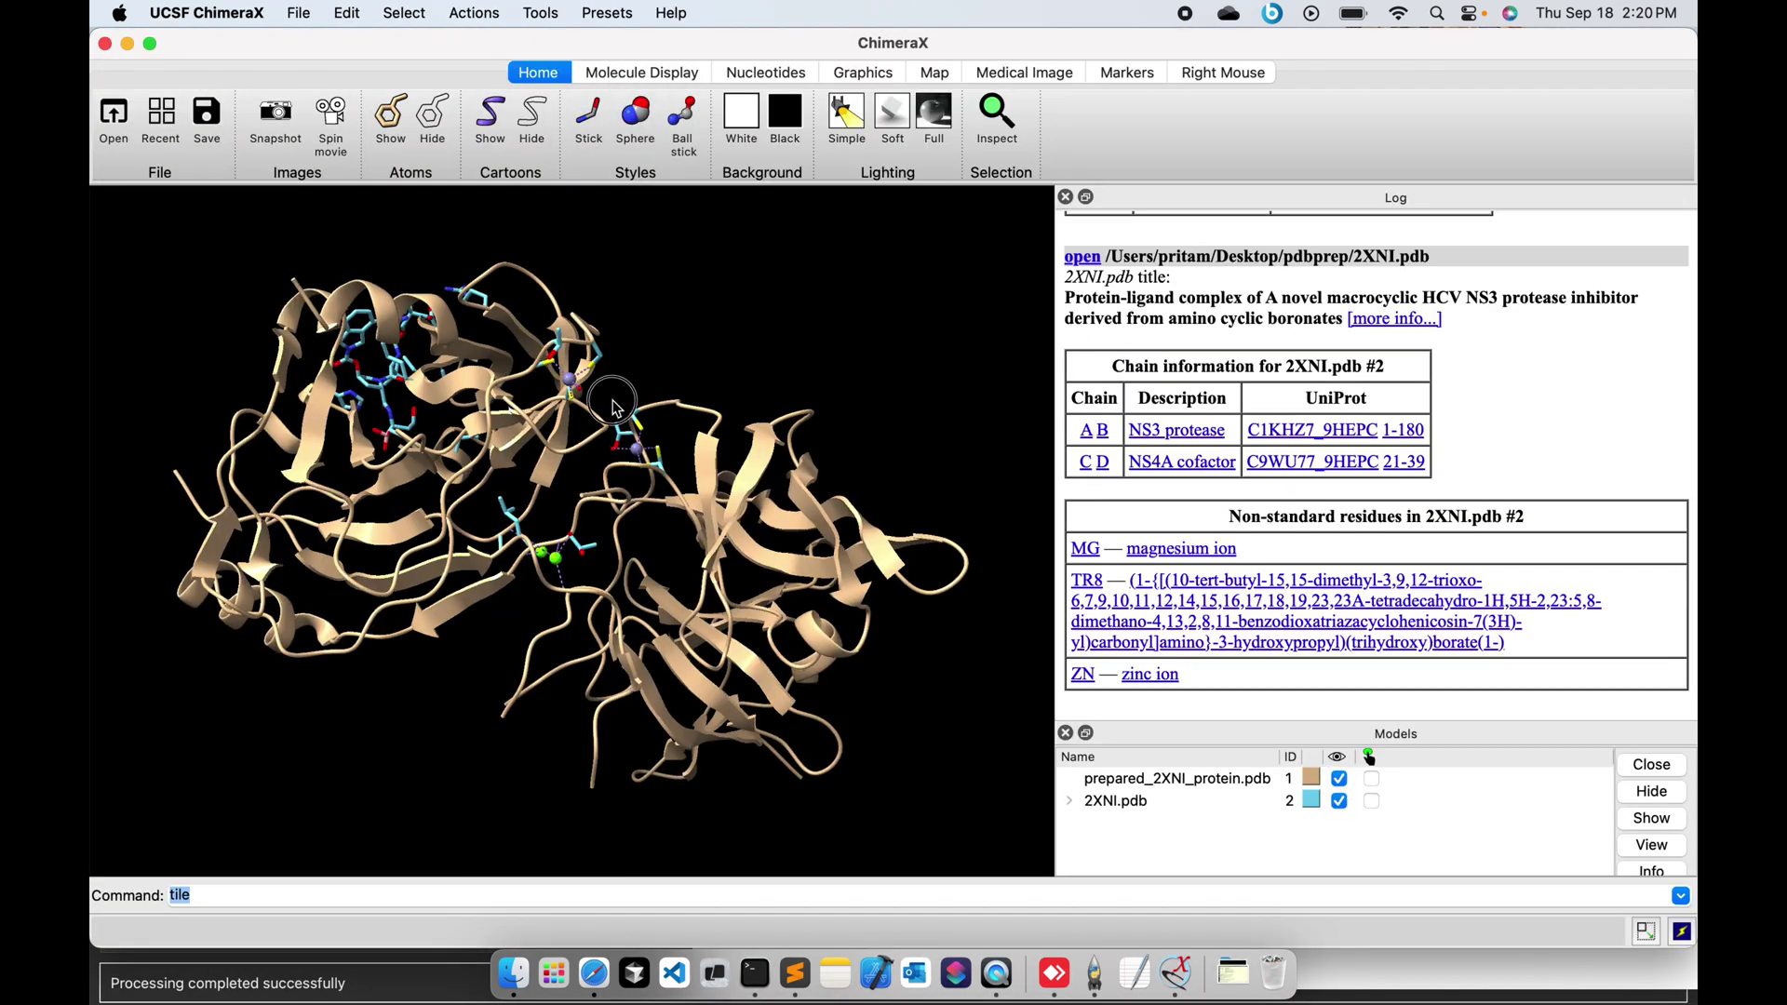
# - Rotate and zoom to compare both 2XNI structures and the TR8, magnesium and zinc atoms
pyautogui.moveTo(612, 406); pyautogui.dragTo(549, 455)
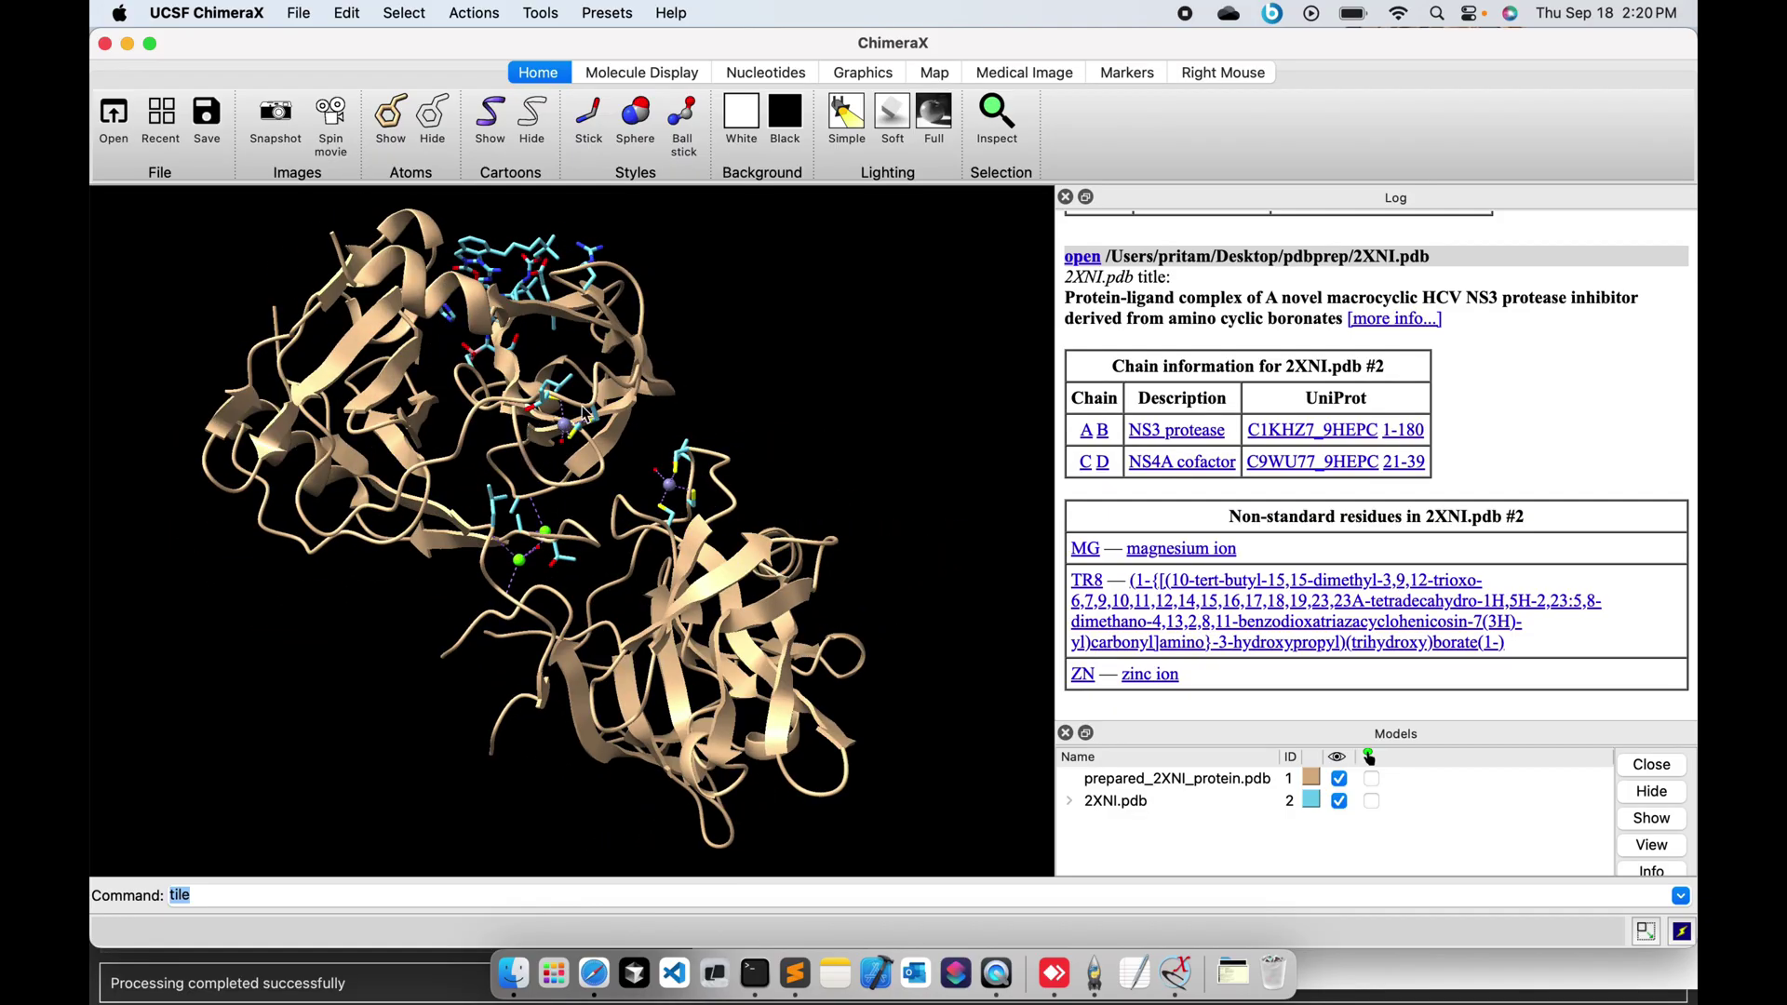
pyautogui.scroll(-5, 558, 449)
pyautogui.scroll(10, 558, 449)
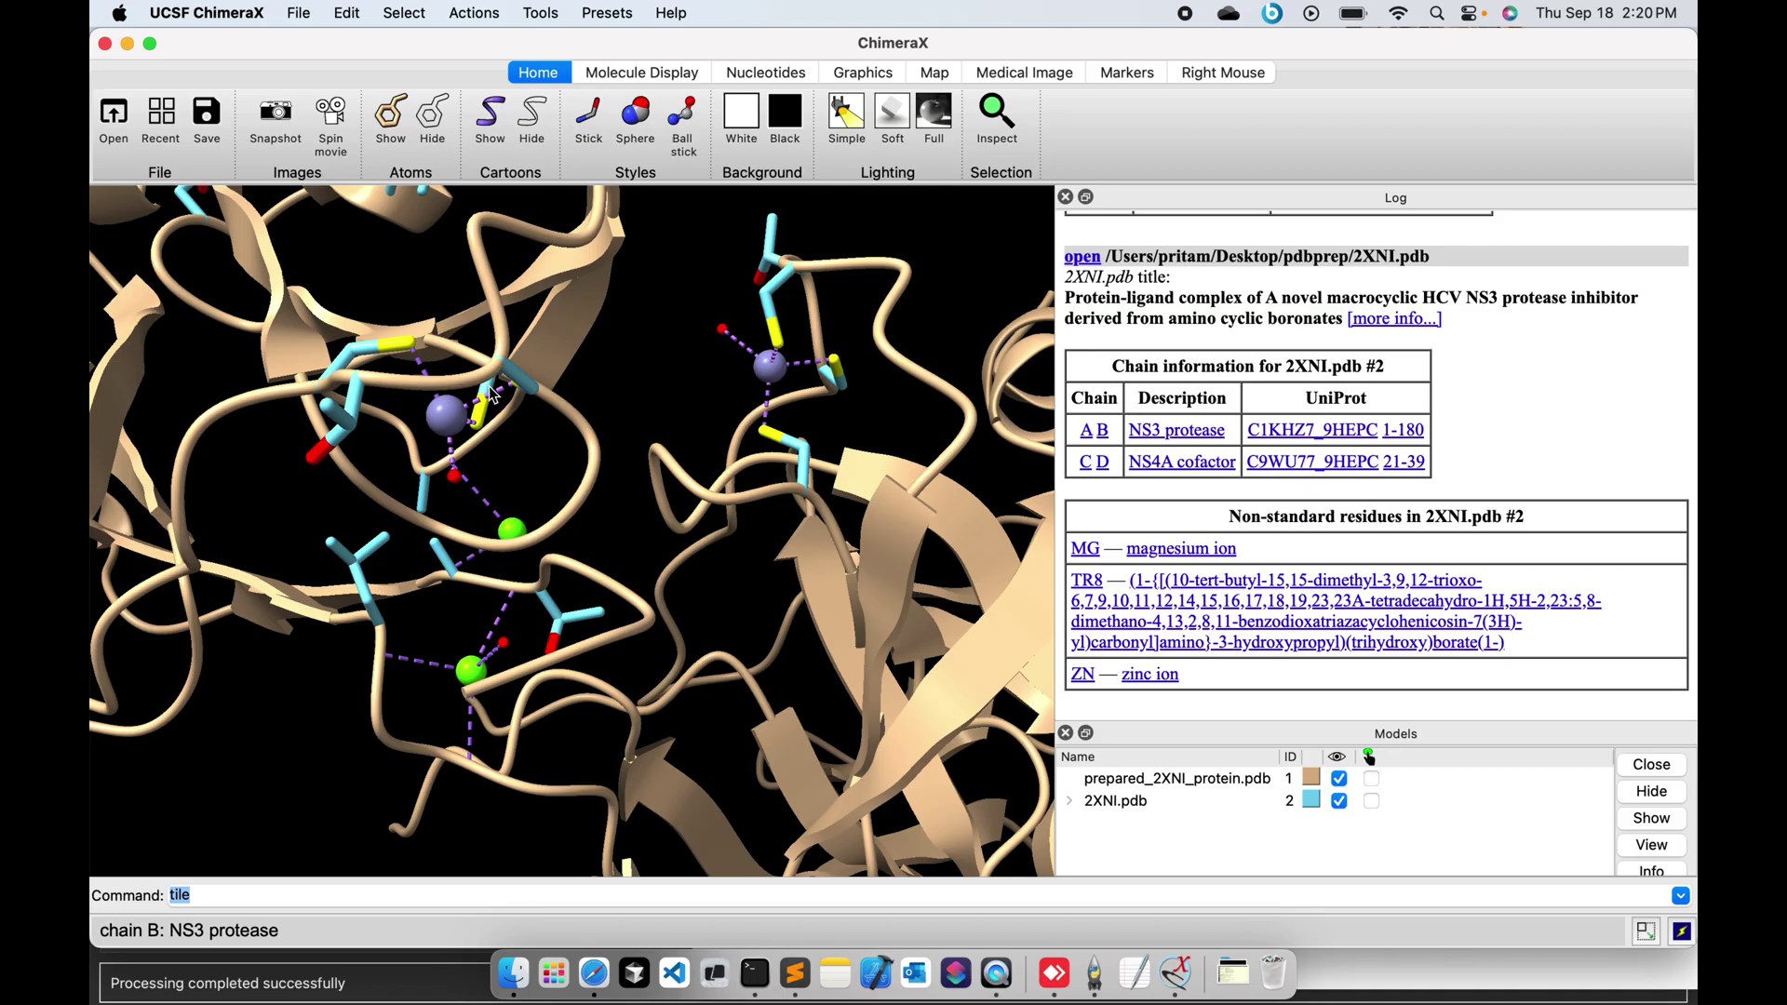
pyautogui.scroll(-5, 518, 413)
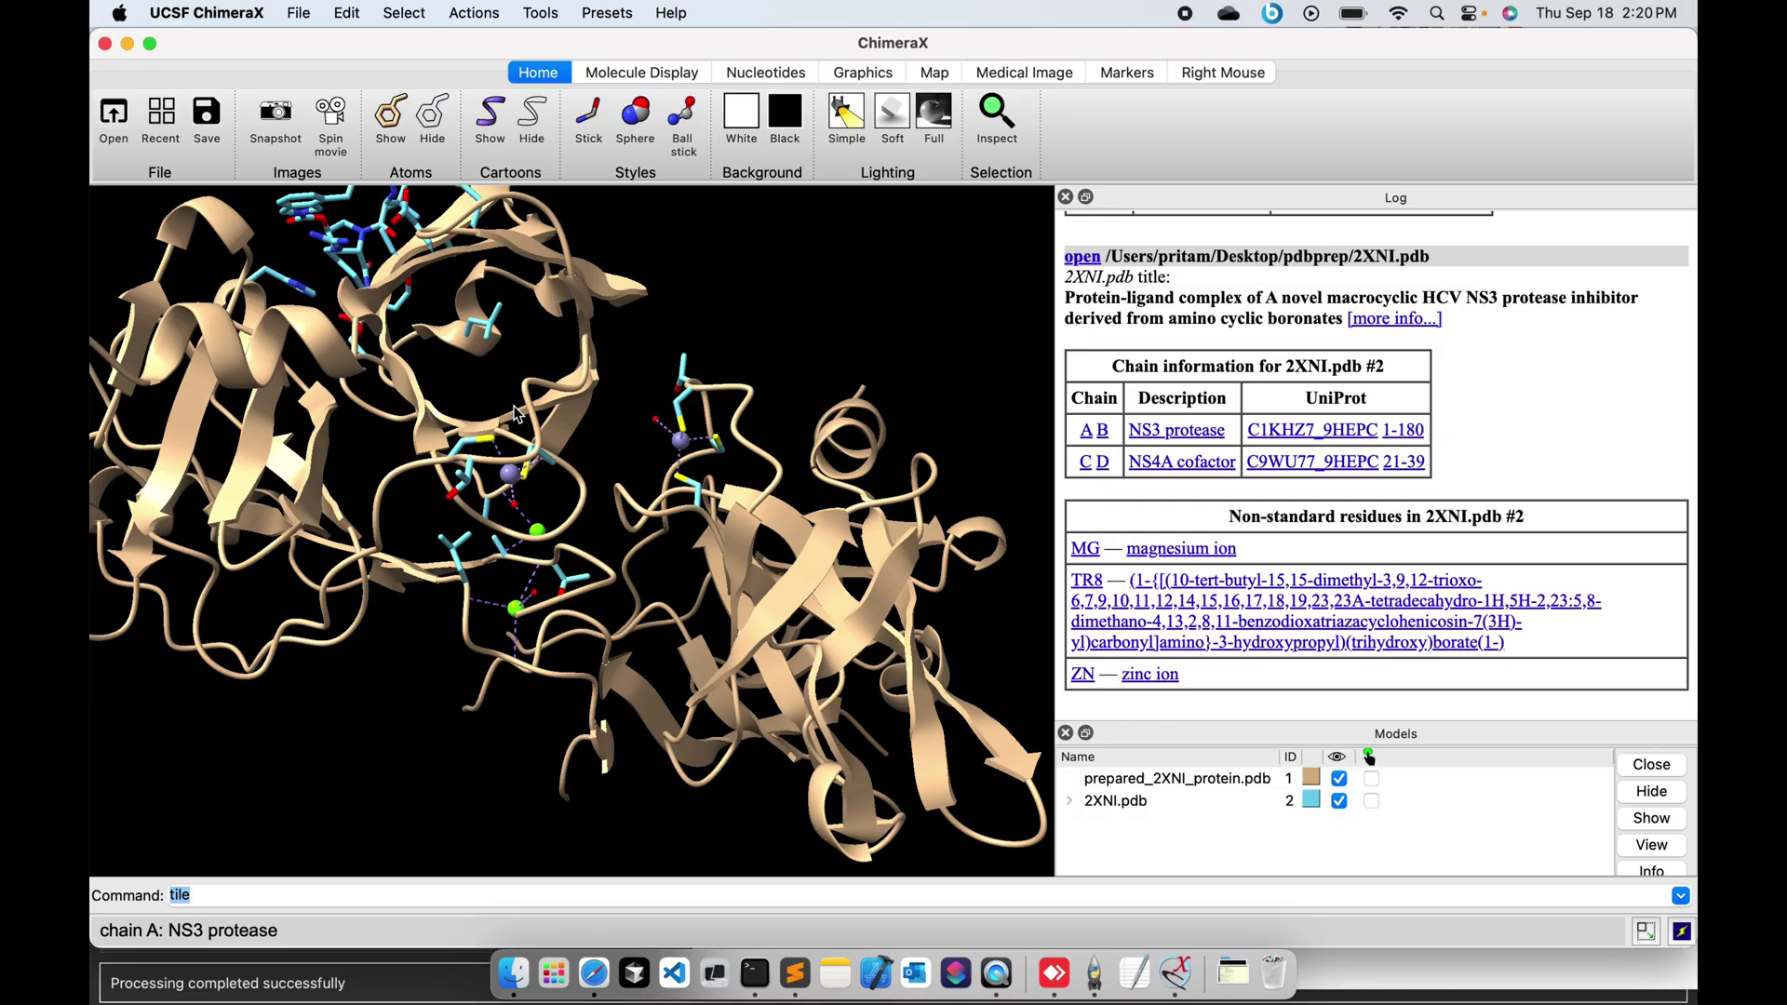
pyautogui.scroll(-5, 605, 468)
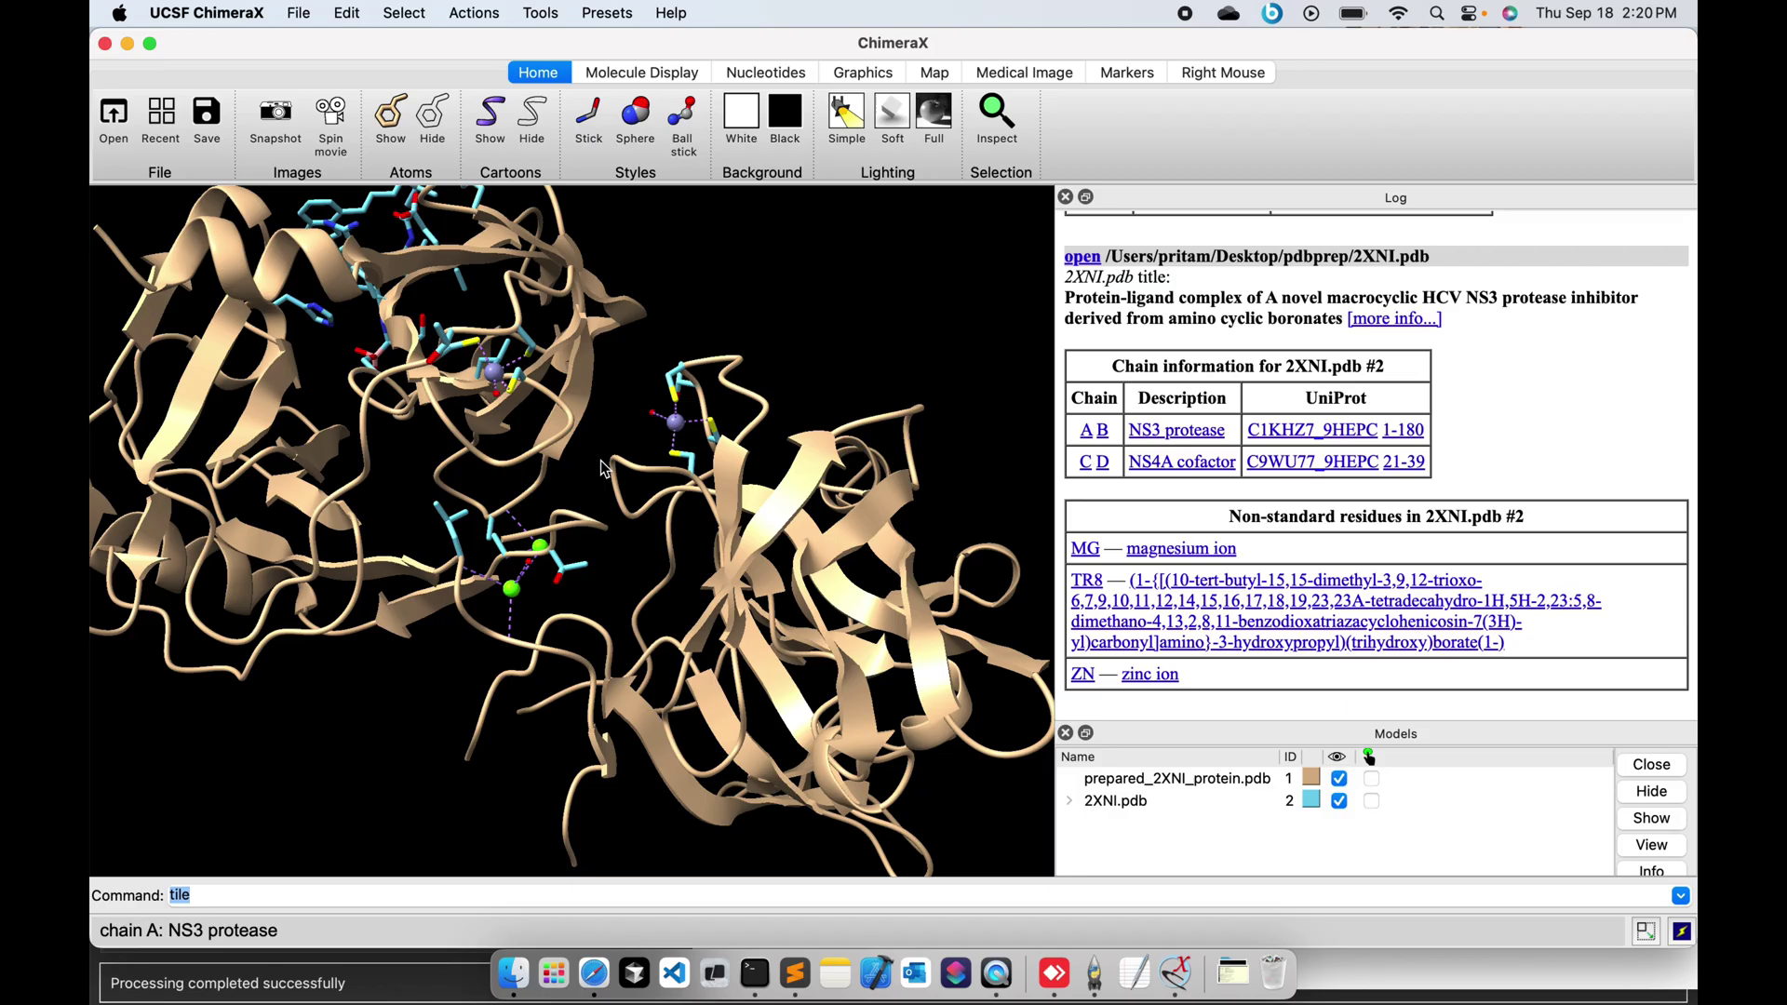
# - Review the 2XNI TR8 ligand analysis (BC32N4O9, MW 584.36) and the issue list
pyautogui.click(1094, 973)
pyautogui.click(883, 174)
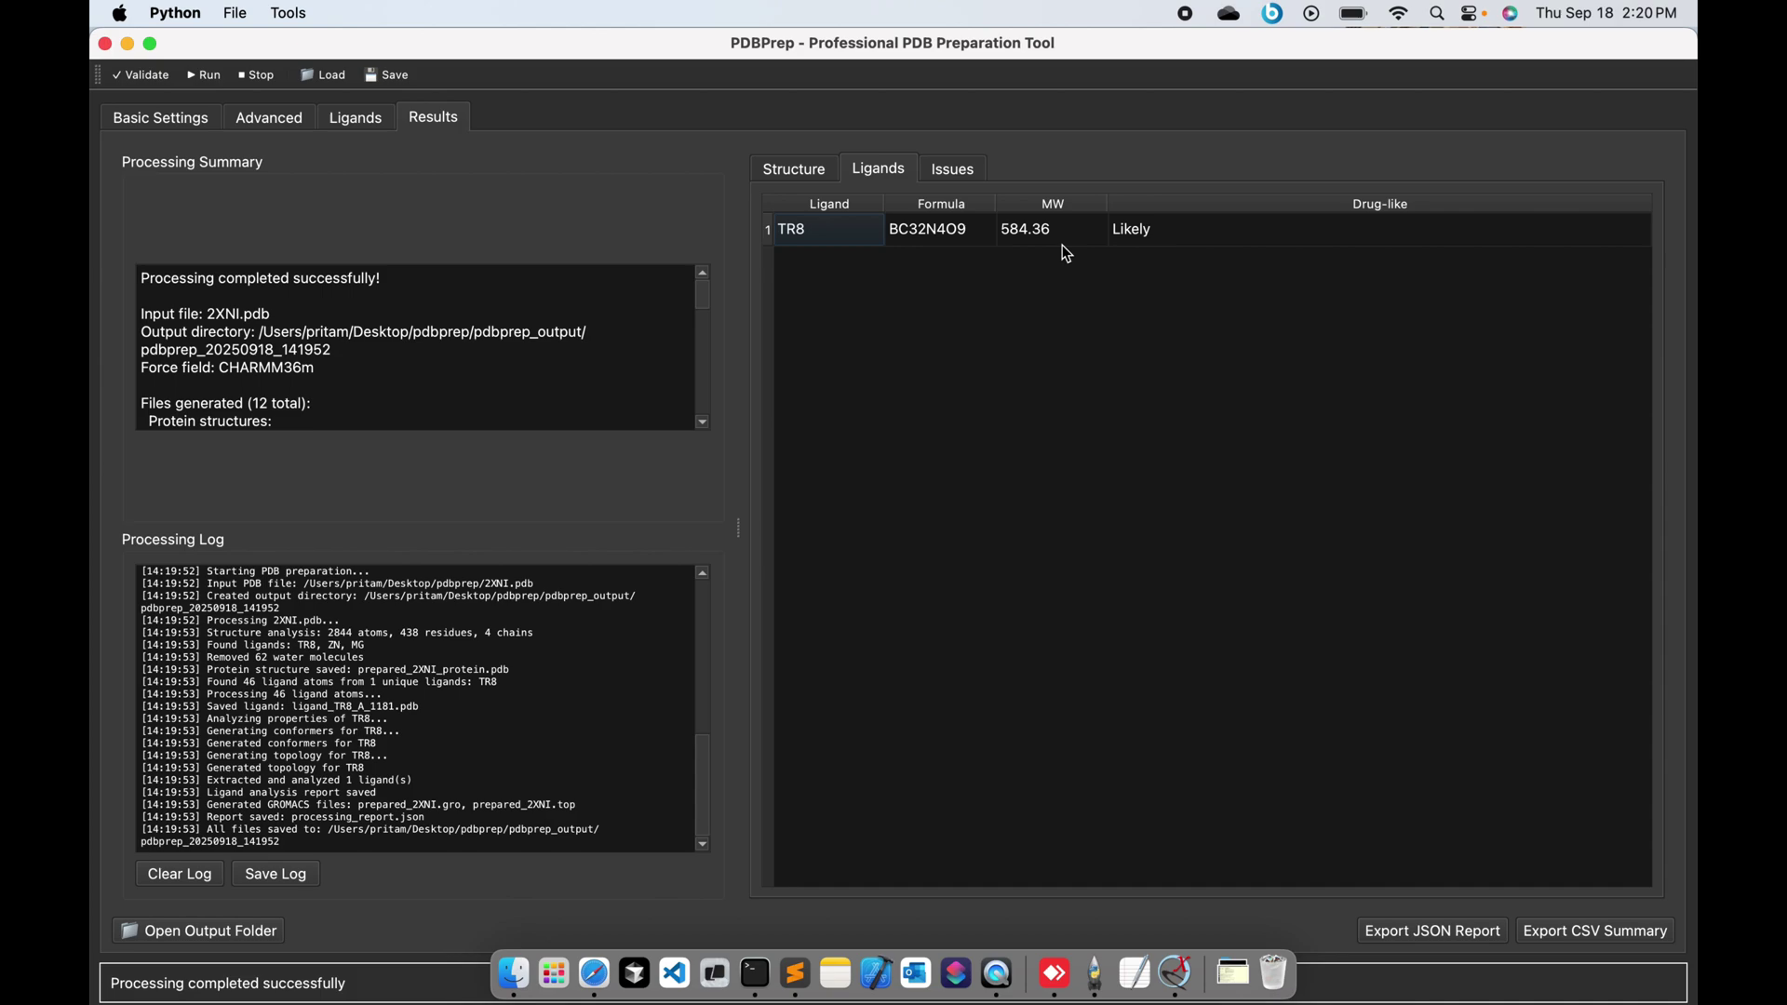
pyautogui.click(956, 169)
pyautogui.click(822, 165)
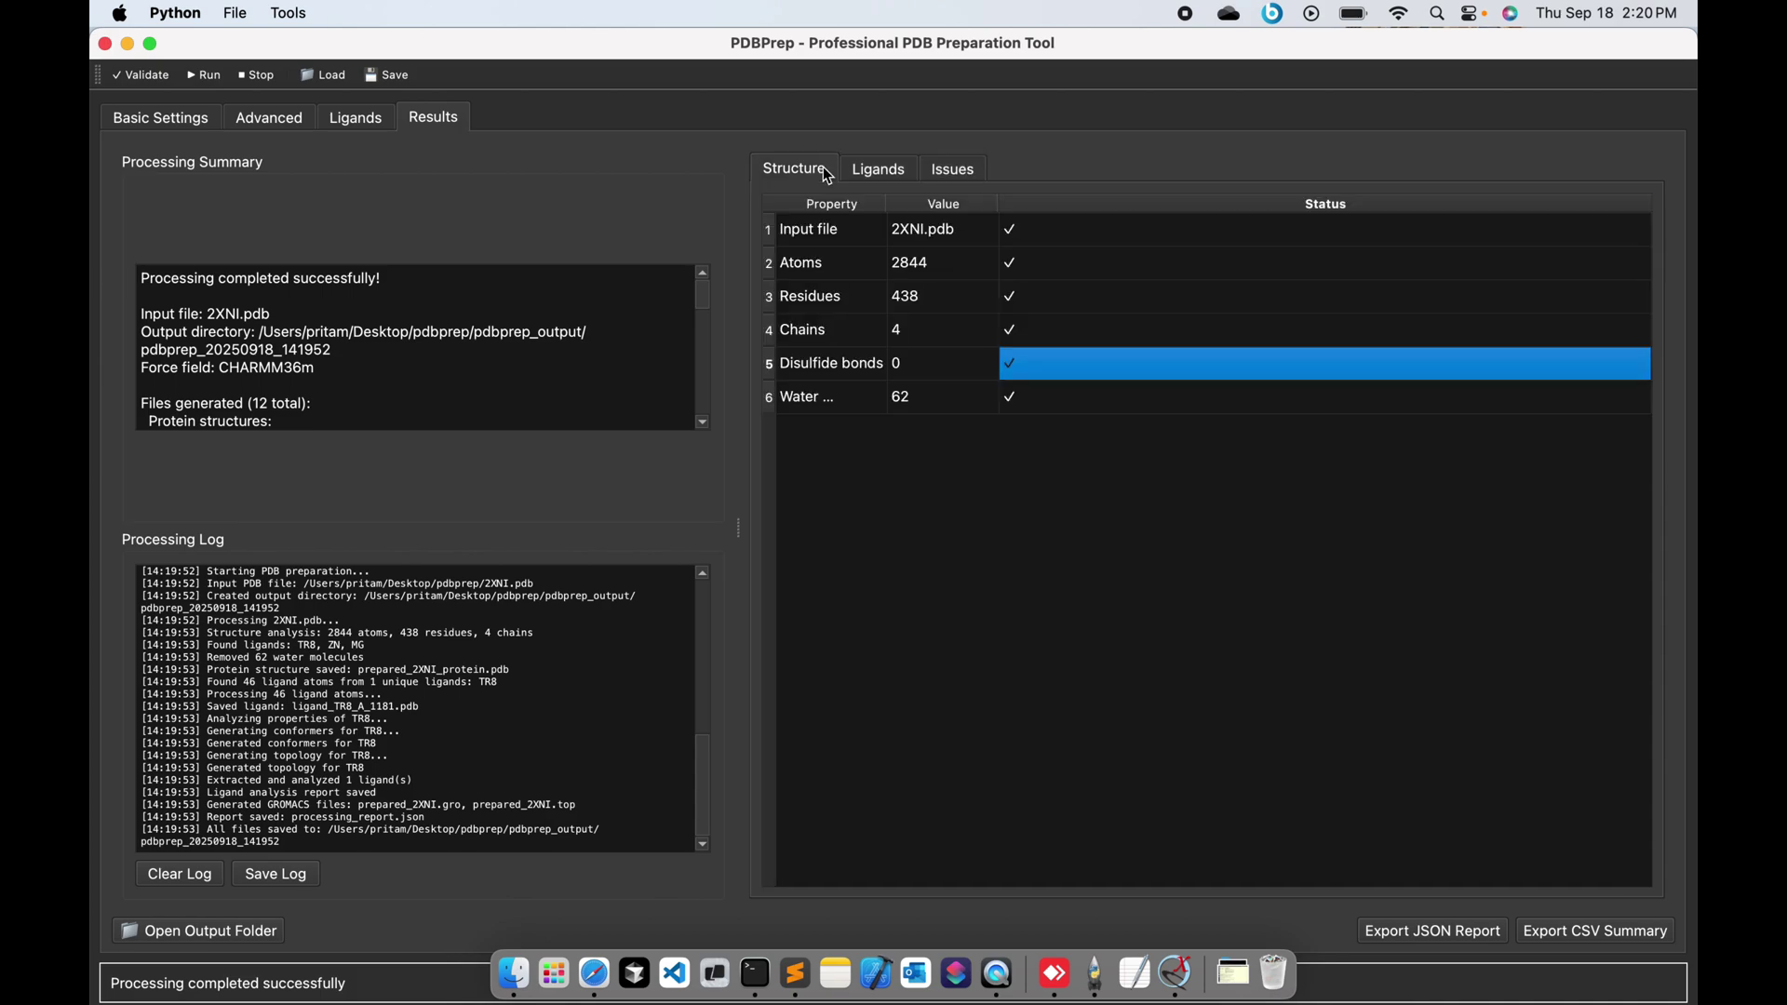
# - Go back to Basic Settings and confirm the force field stays CHARMM36m
pyautogui.click(182, 123)
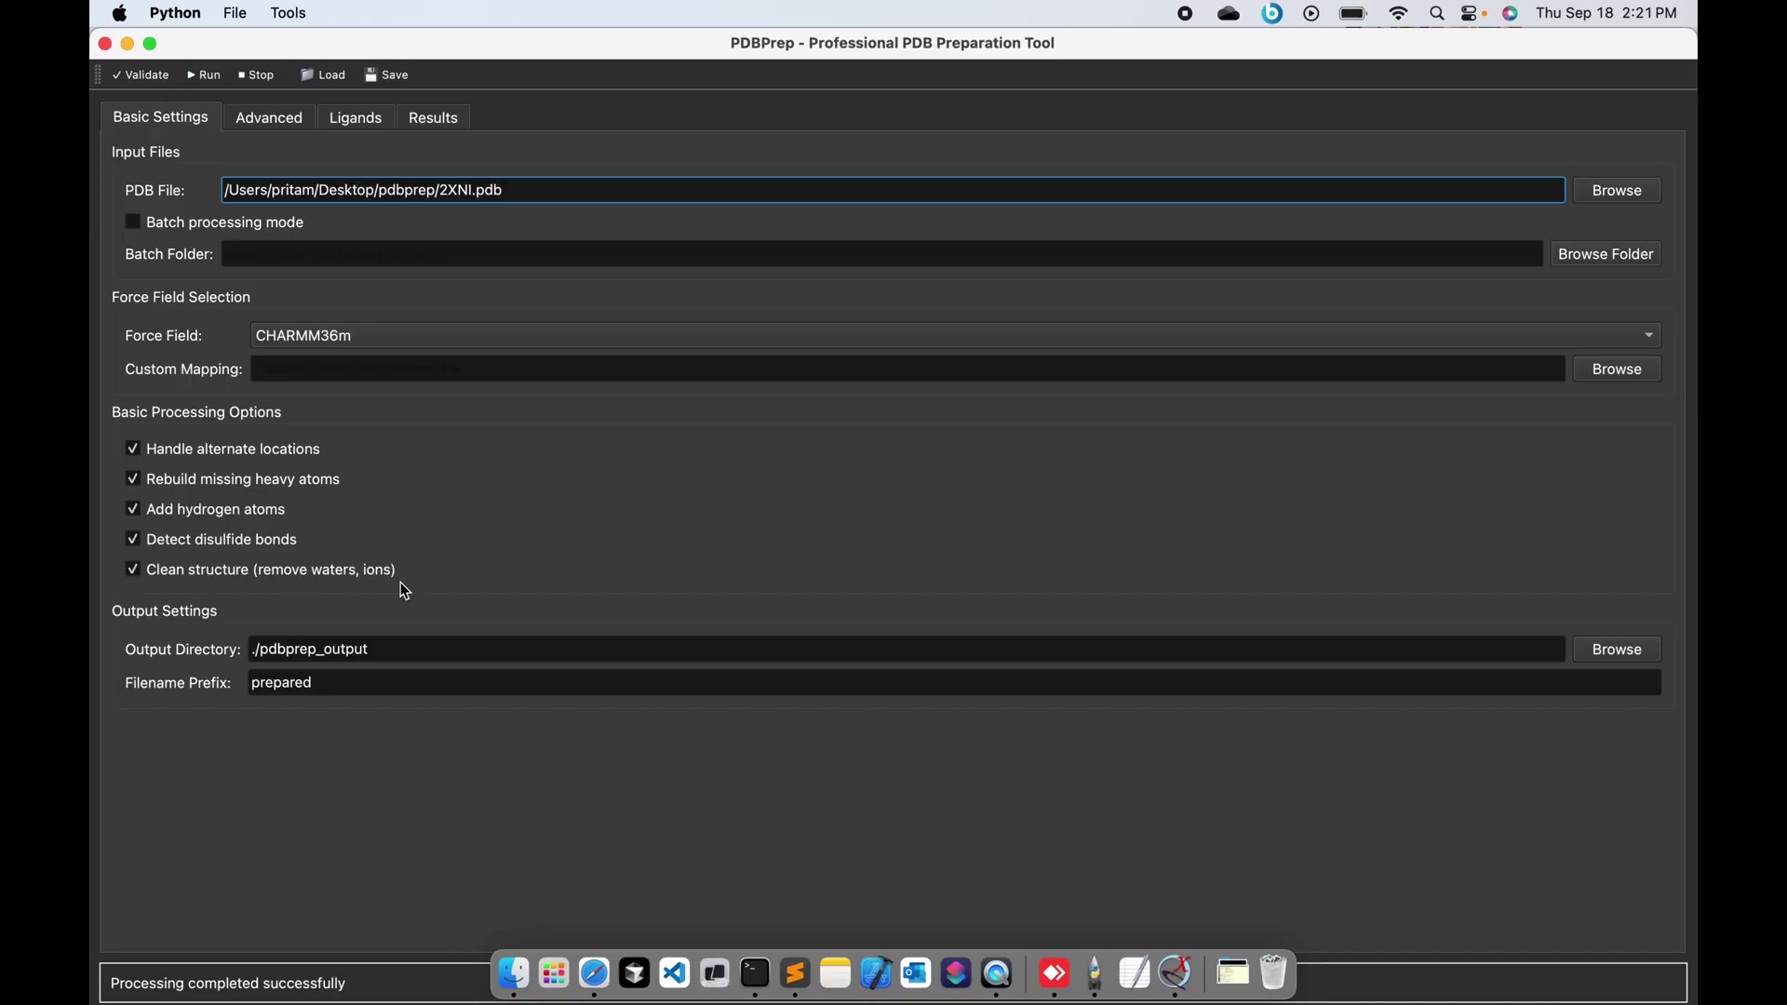
pyautogui.click(441, 343)
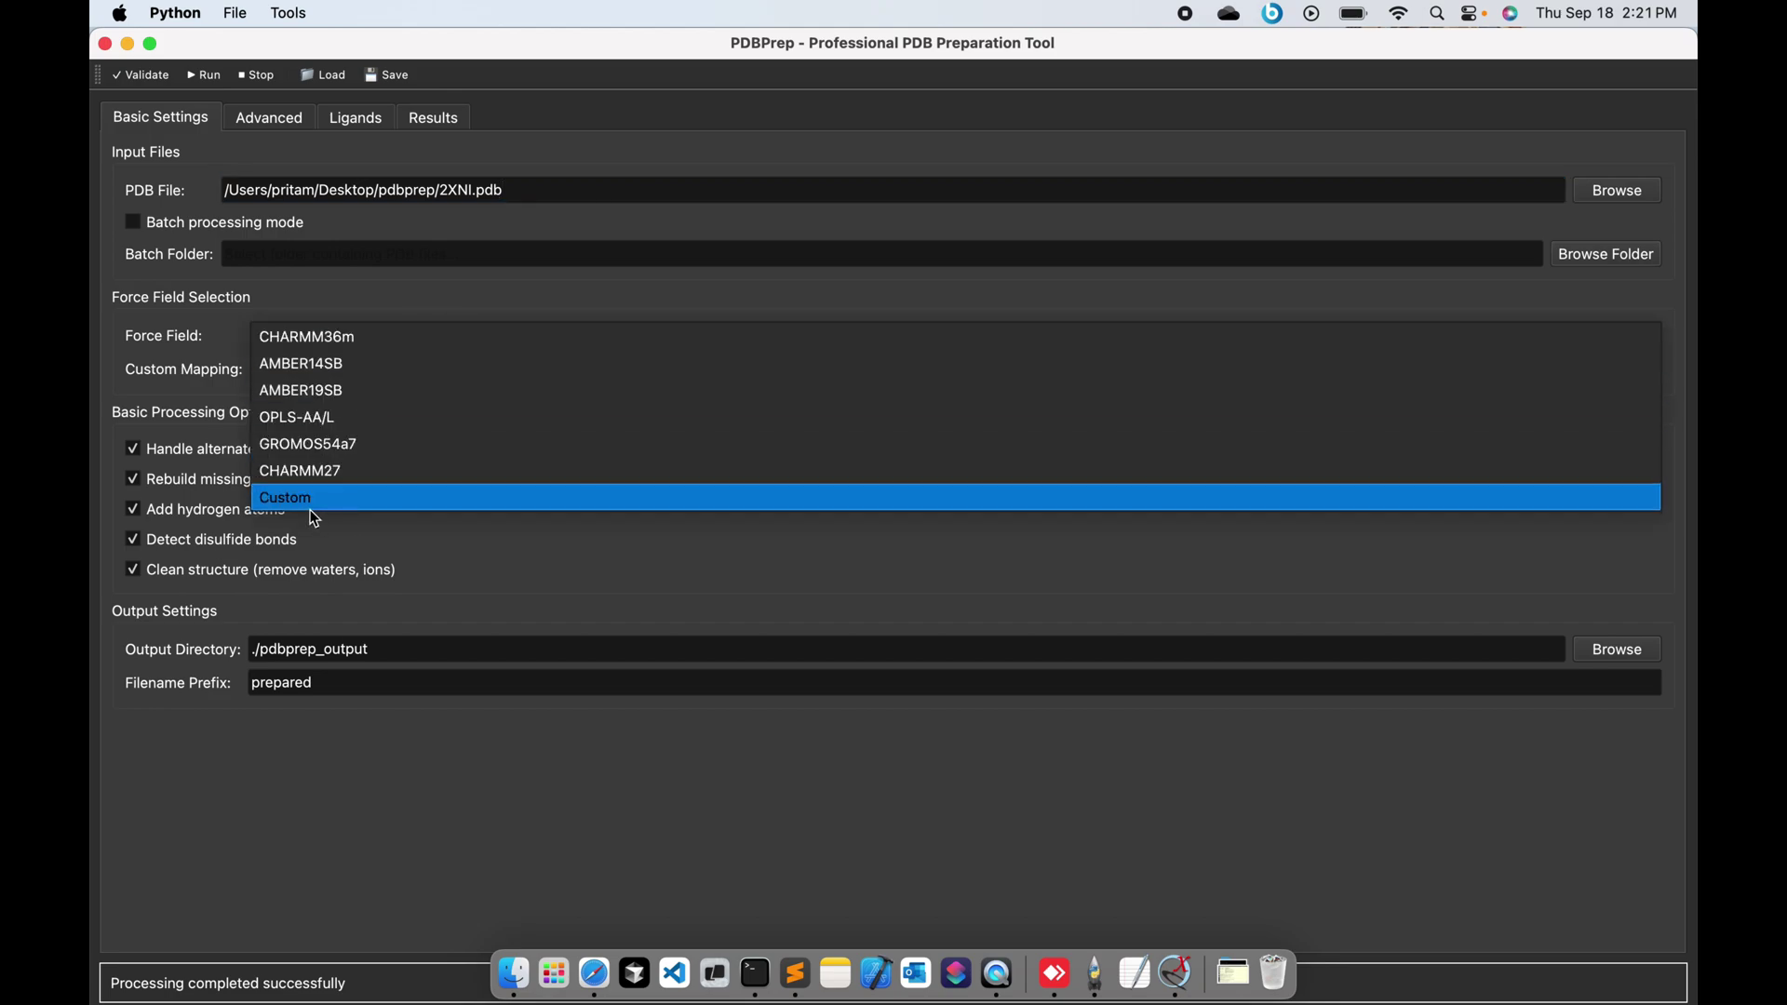
pyautogui.click(450, 551)
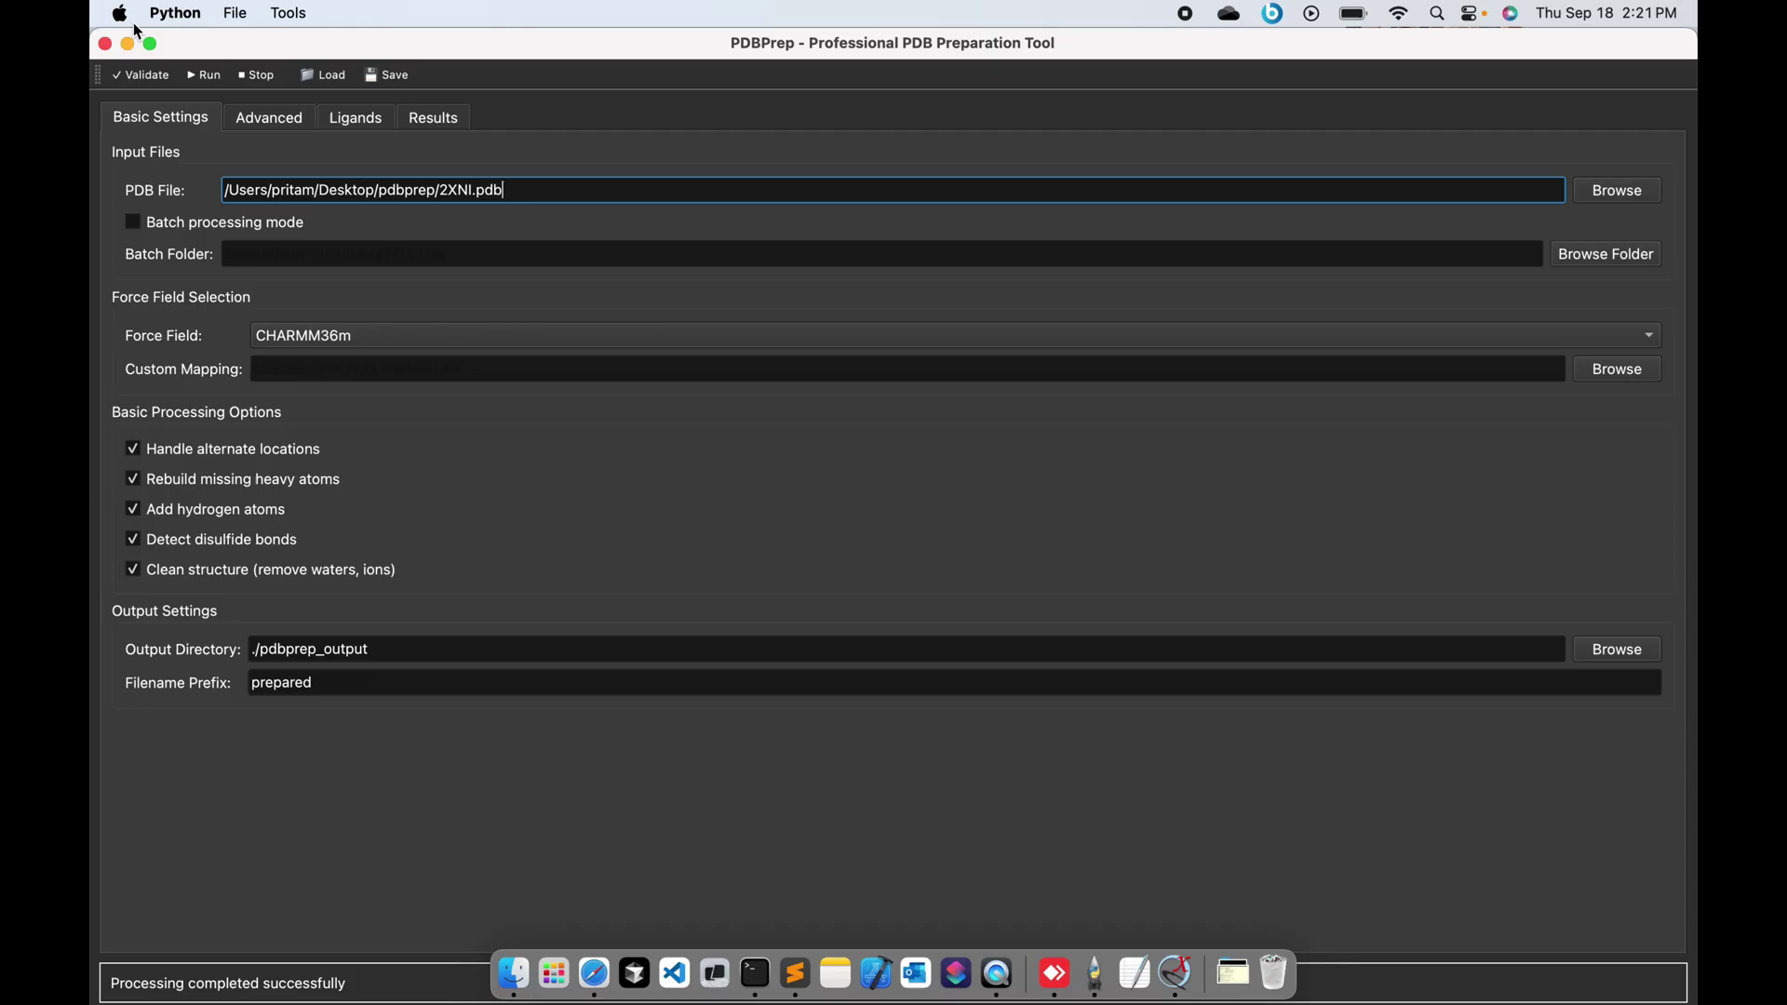
# - Close the PDBPrep, ChimeraX and Terminal windows and clear the Finder file selection
pyautogui.click(106, 45)
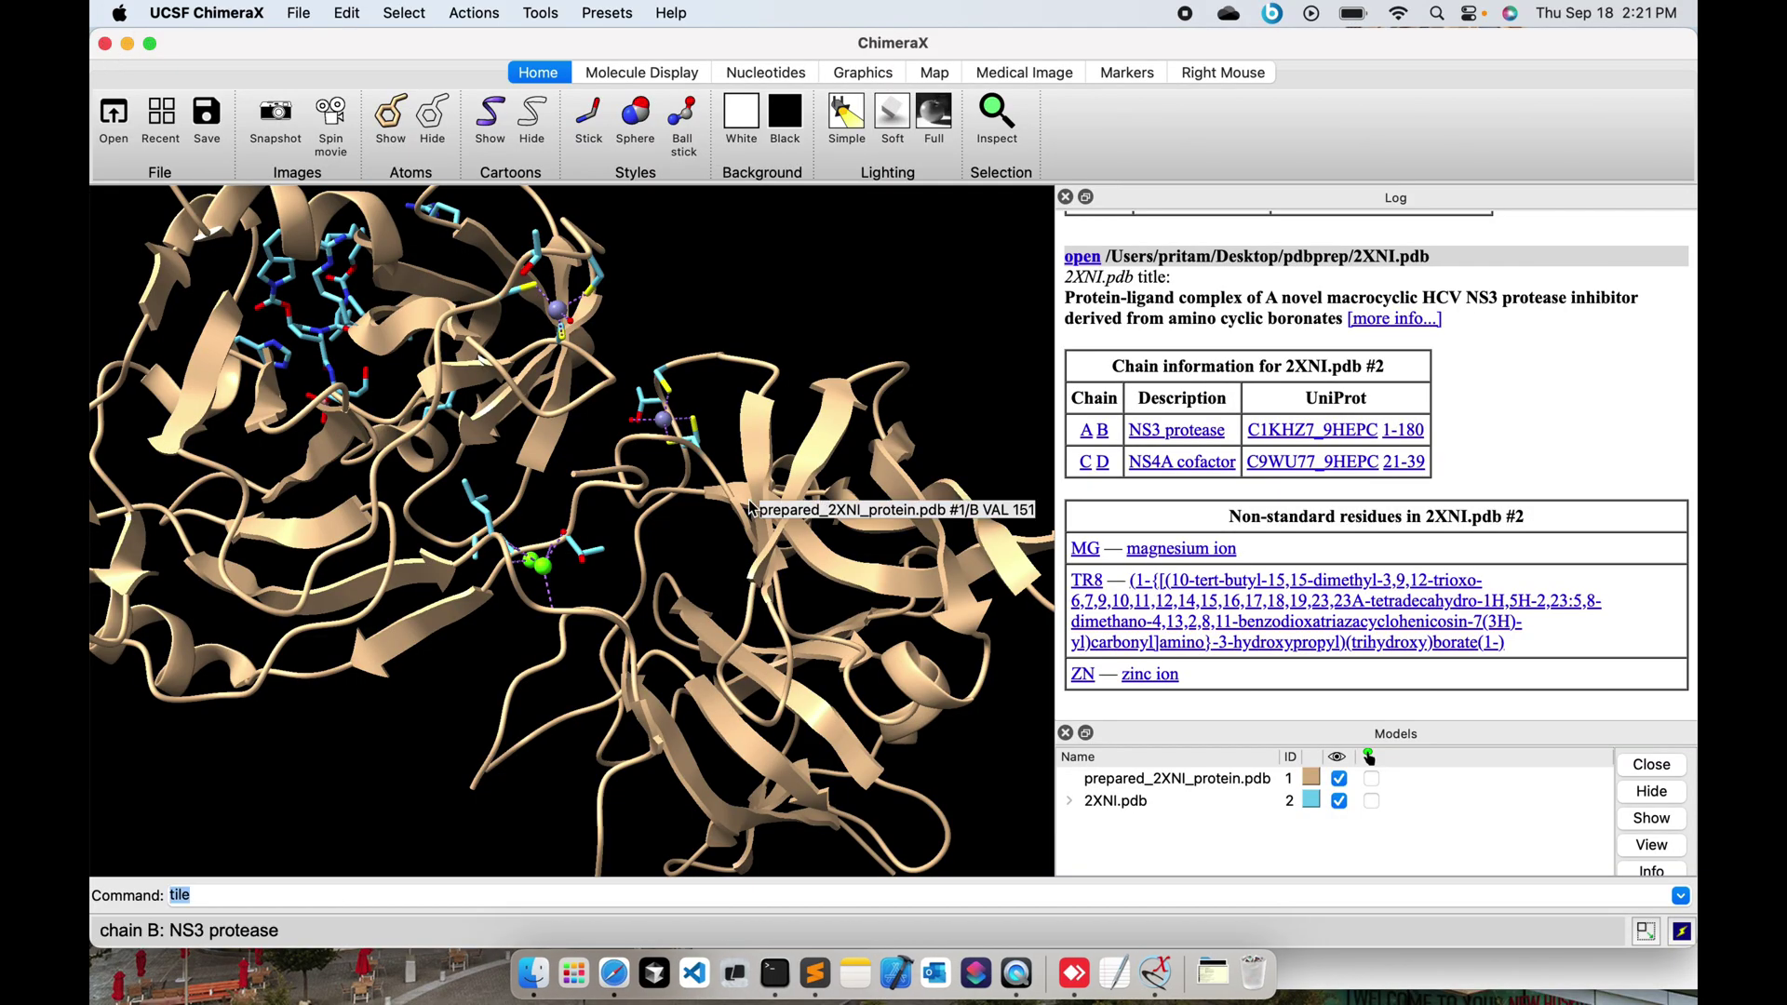
pyautogui.click(105, 43)
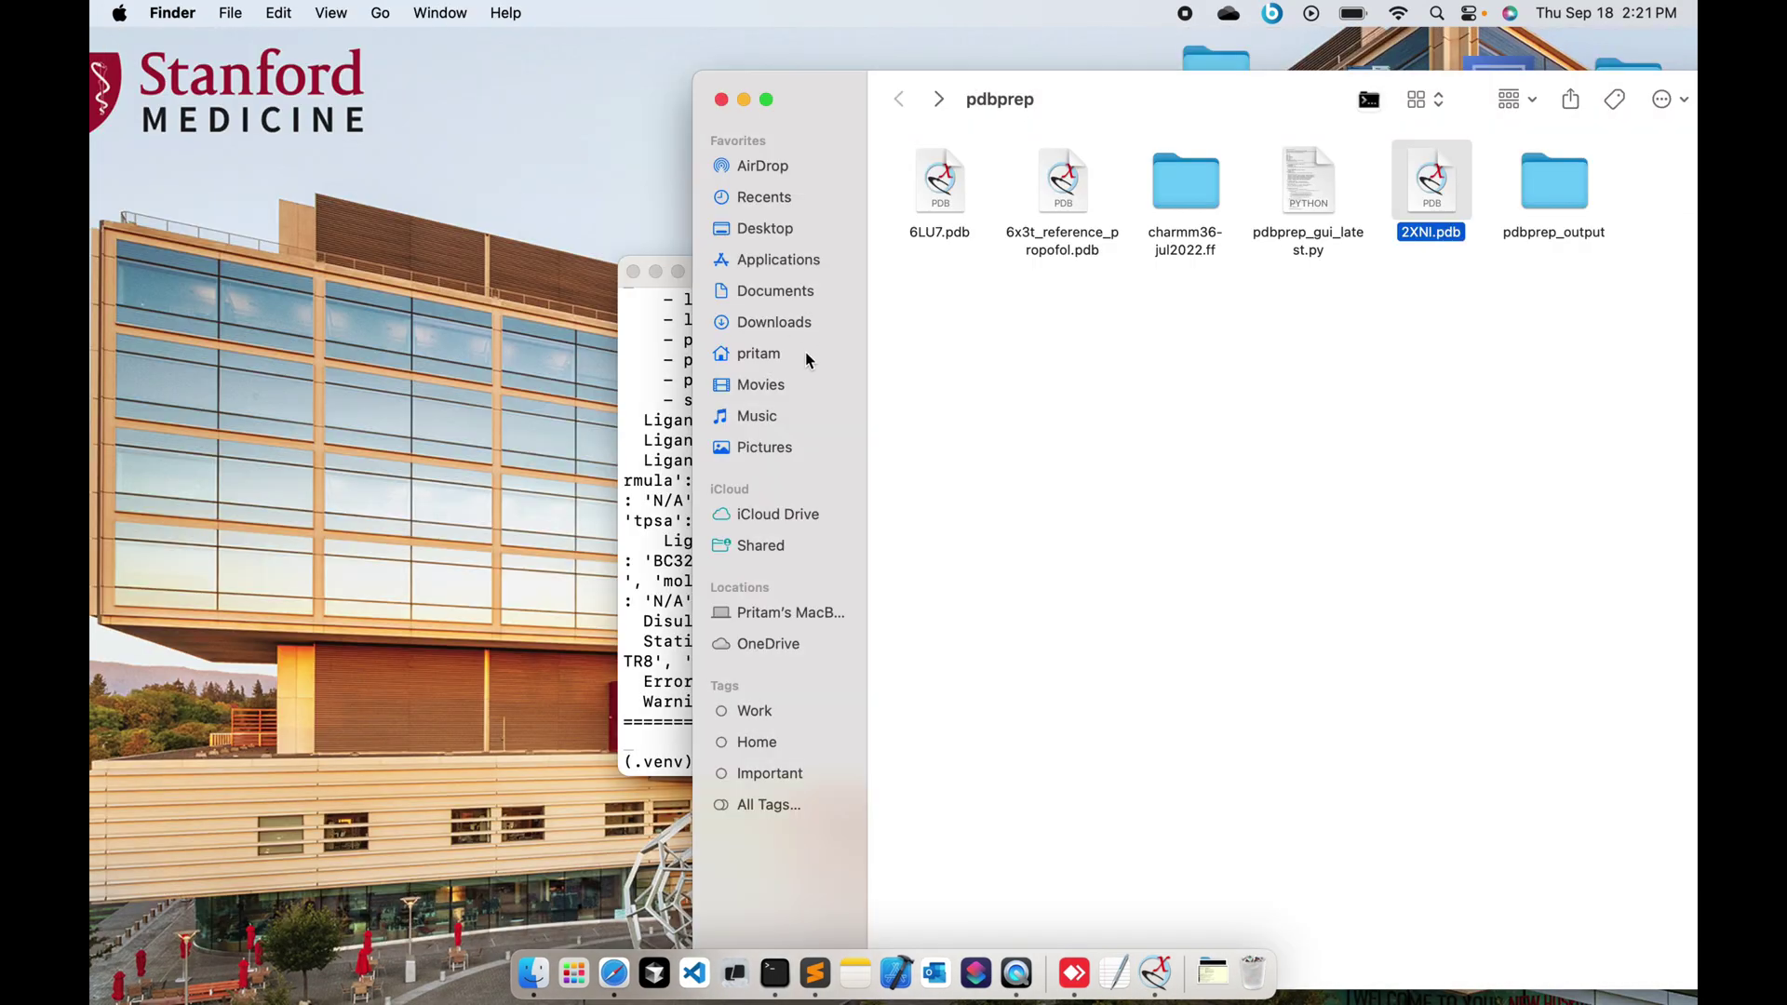
pyautogui.click(1022, 305)
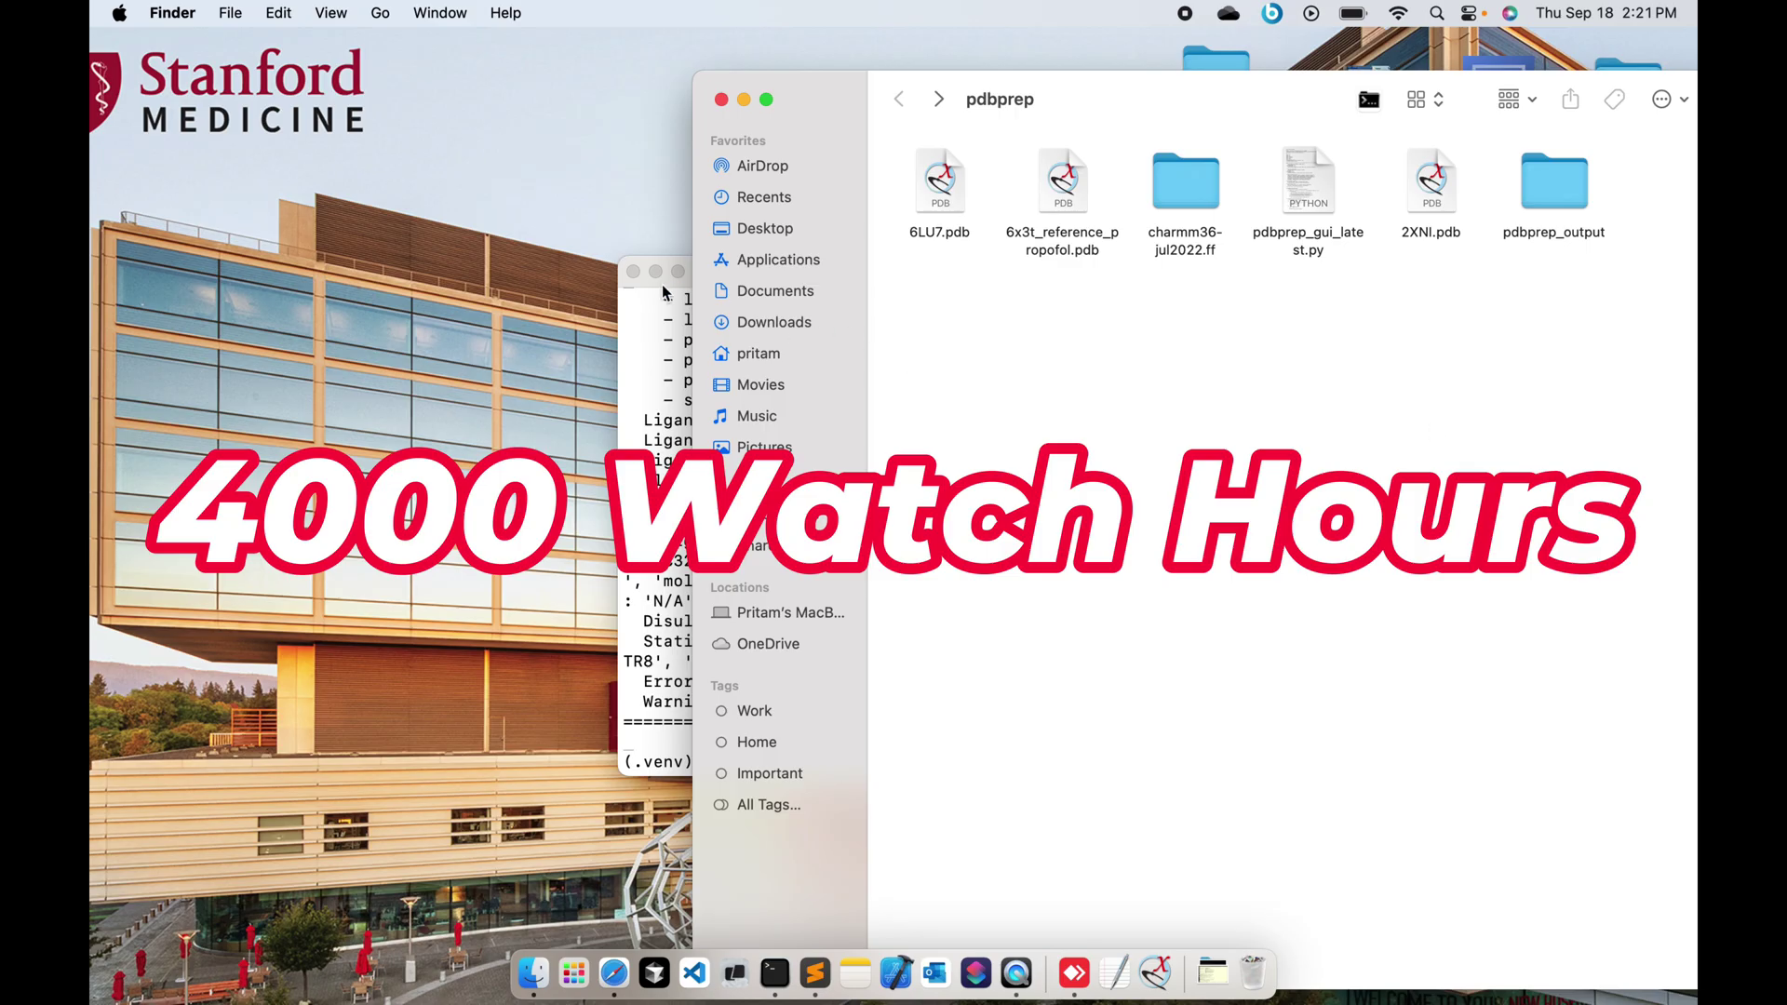
pyautogui.click(632, 271)
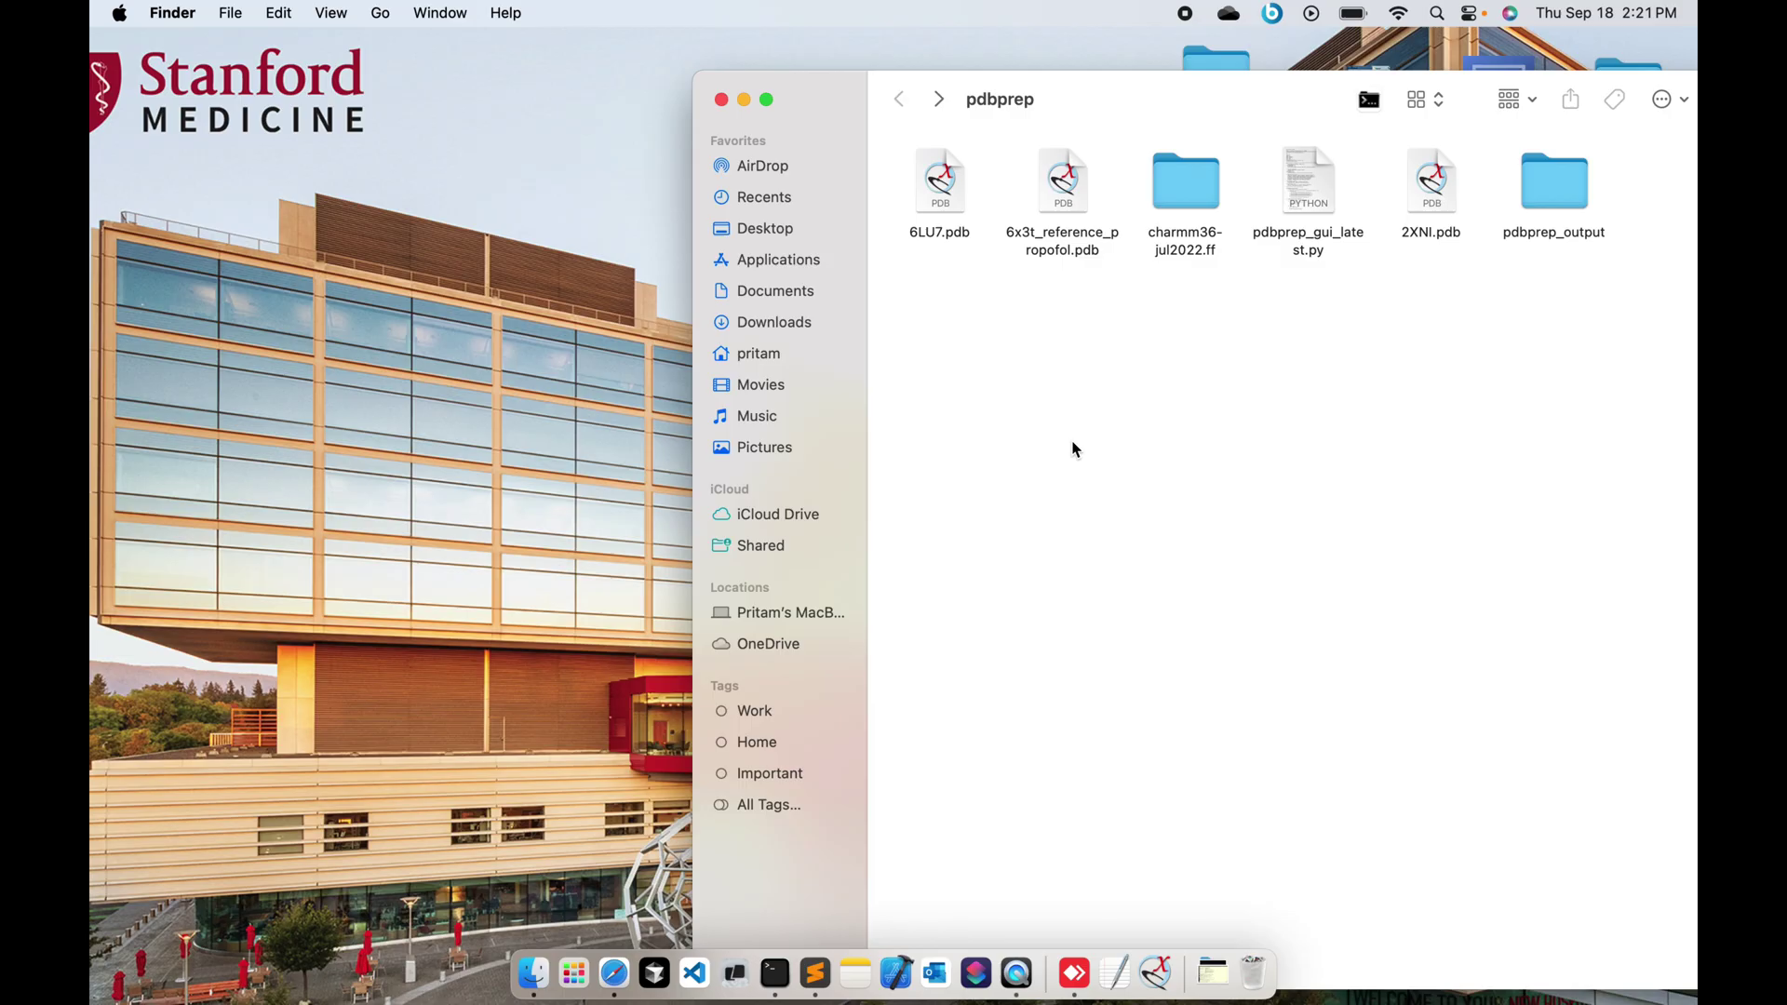